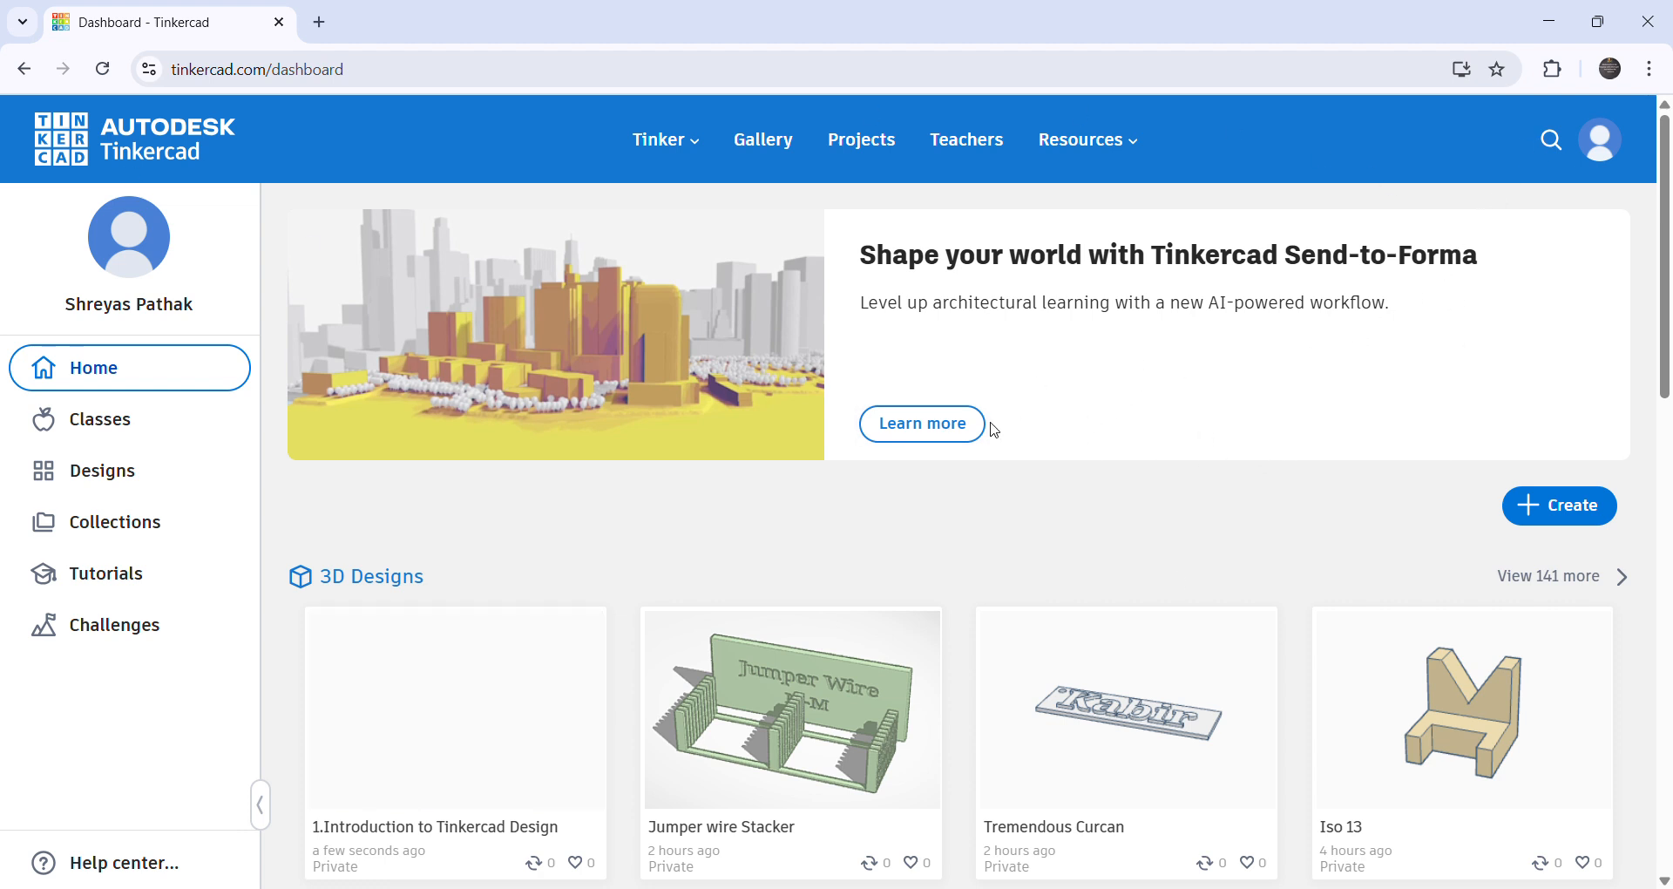
scroll(948, 527, down, 2)
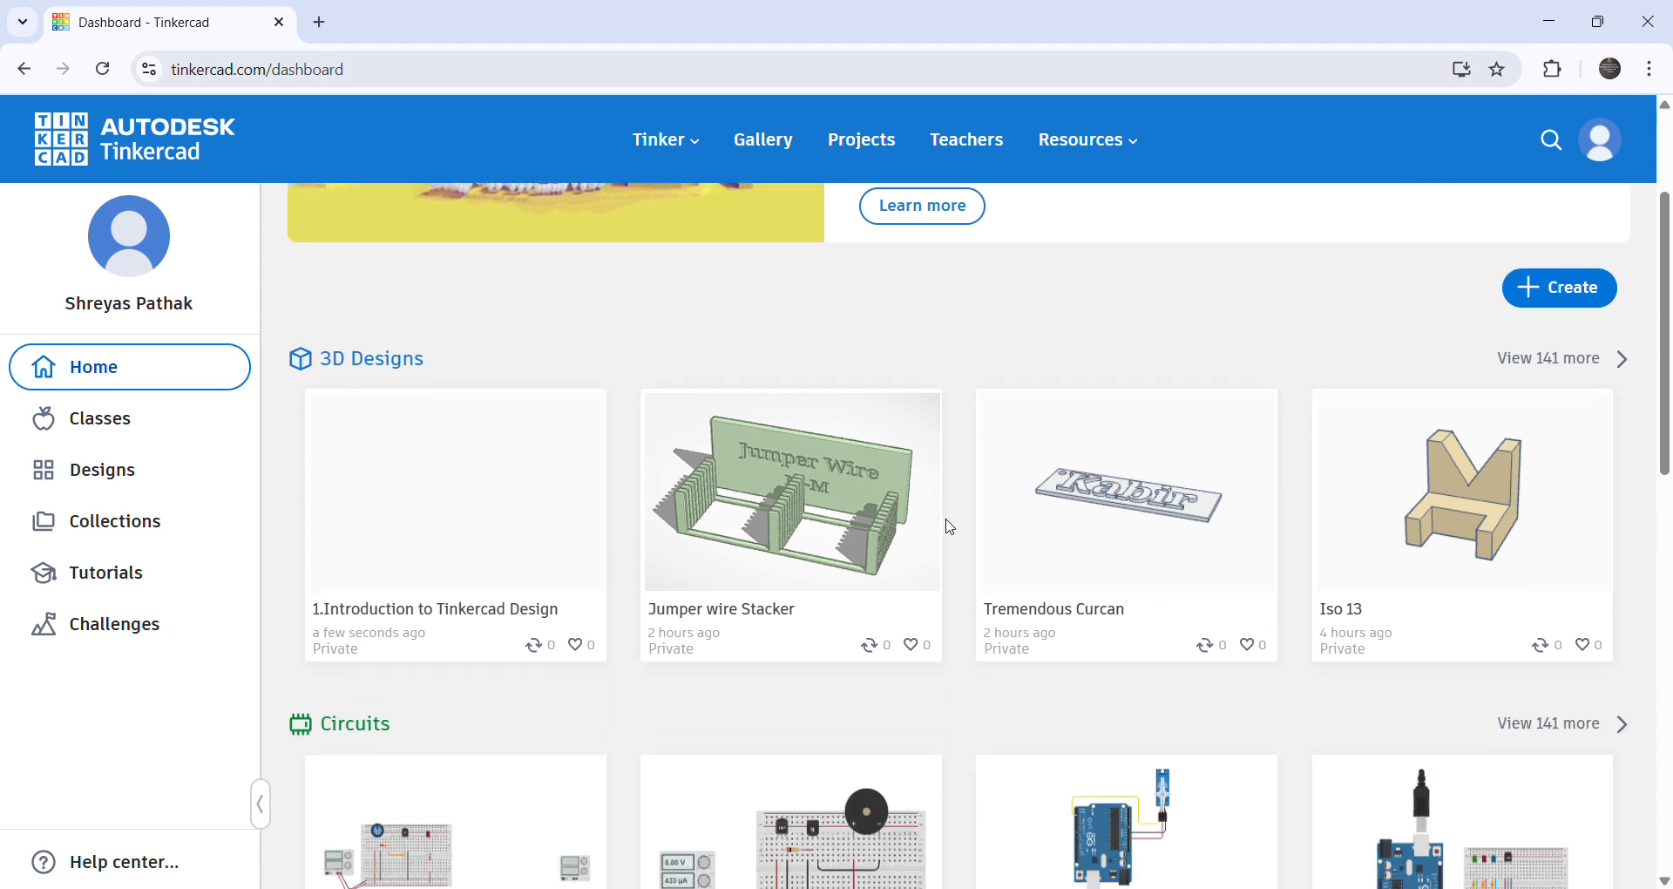
scroll(802, 536, up, 2)
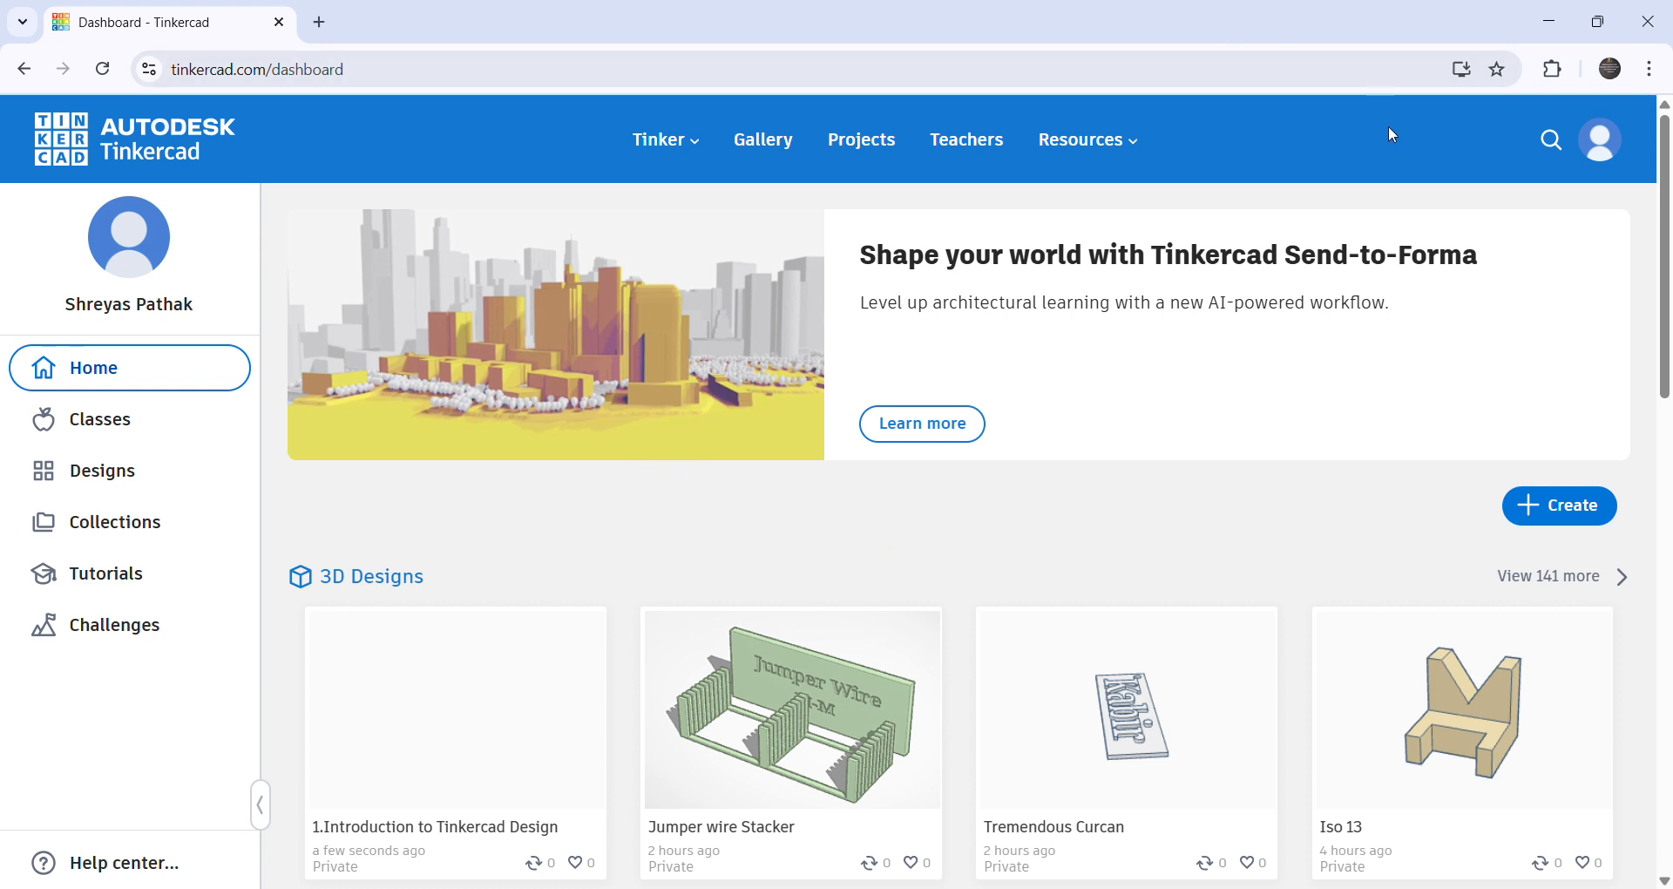
- Search Google for tinkercad in a new browser tab, open the Tinkercad site from the results, and close that duplicate tab
click(319, 23)
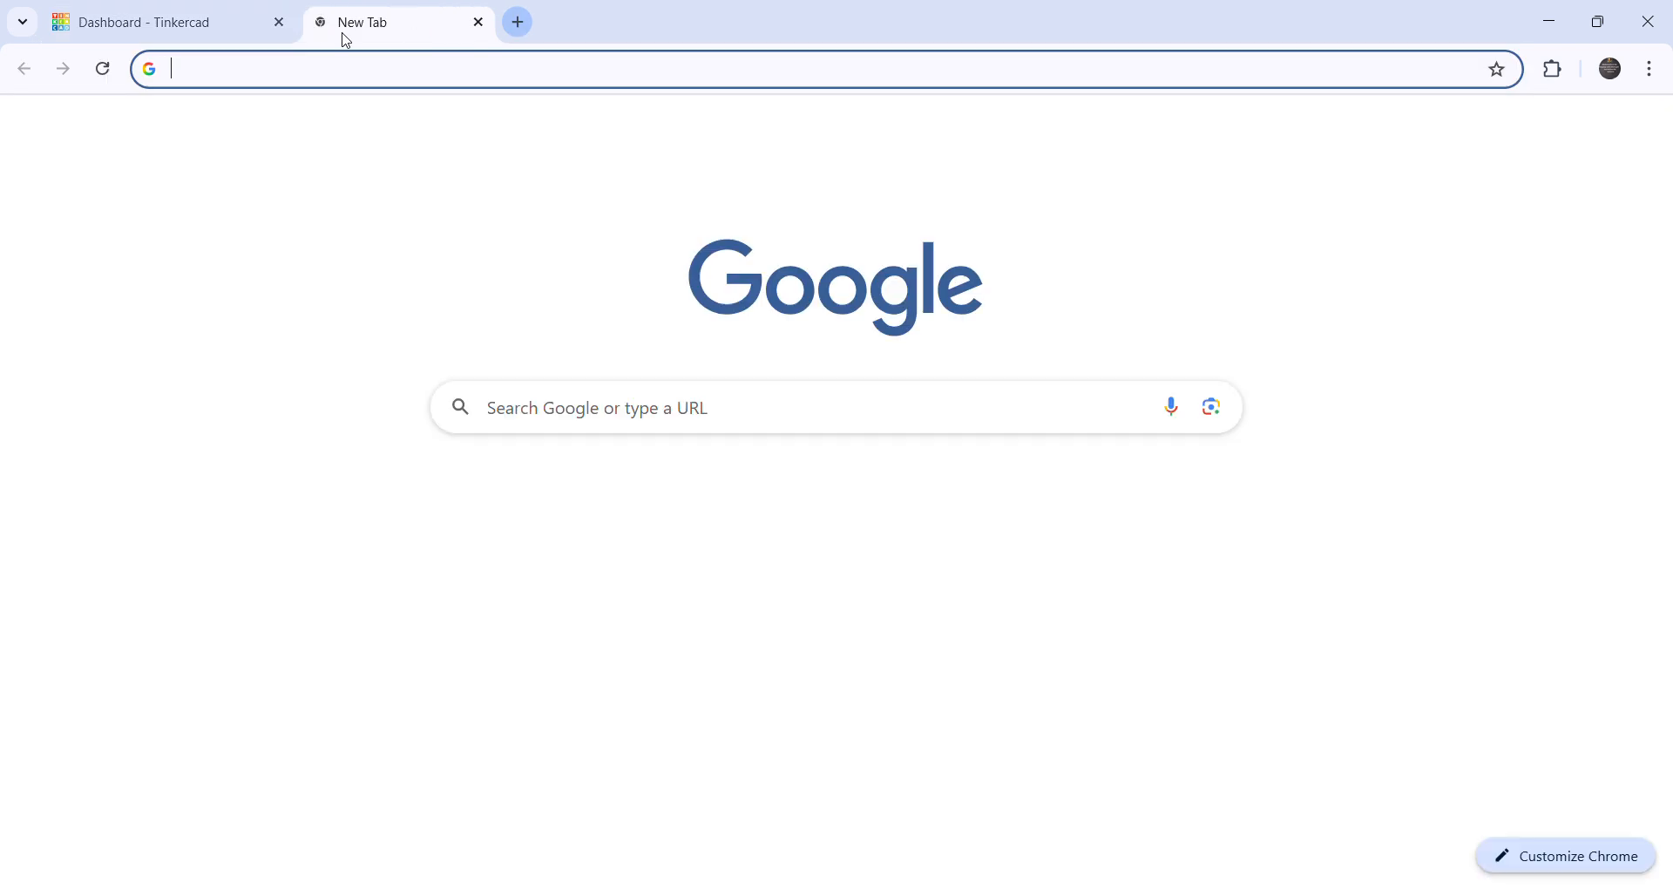
click(643, 415)
click(558, 462)
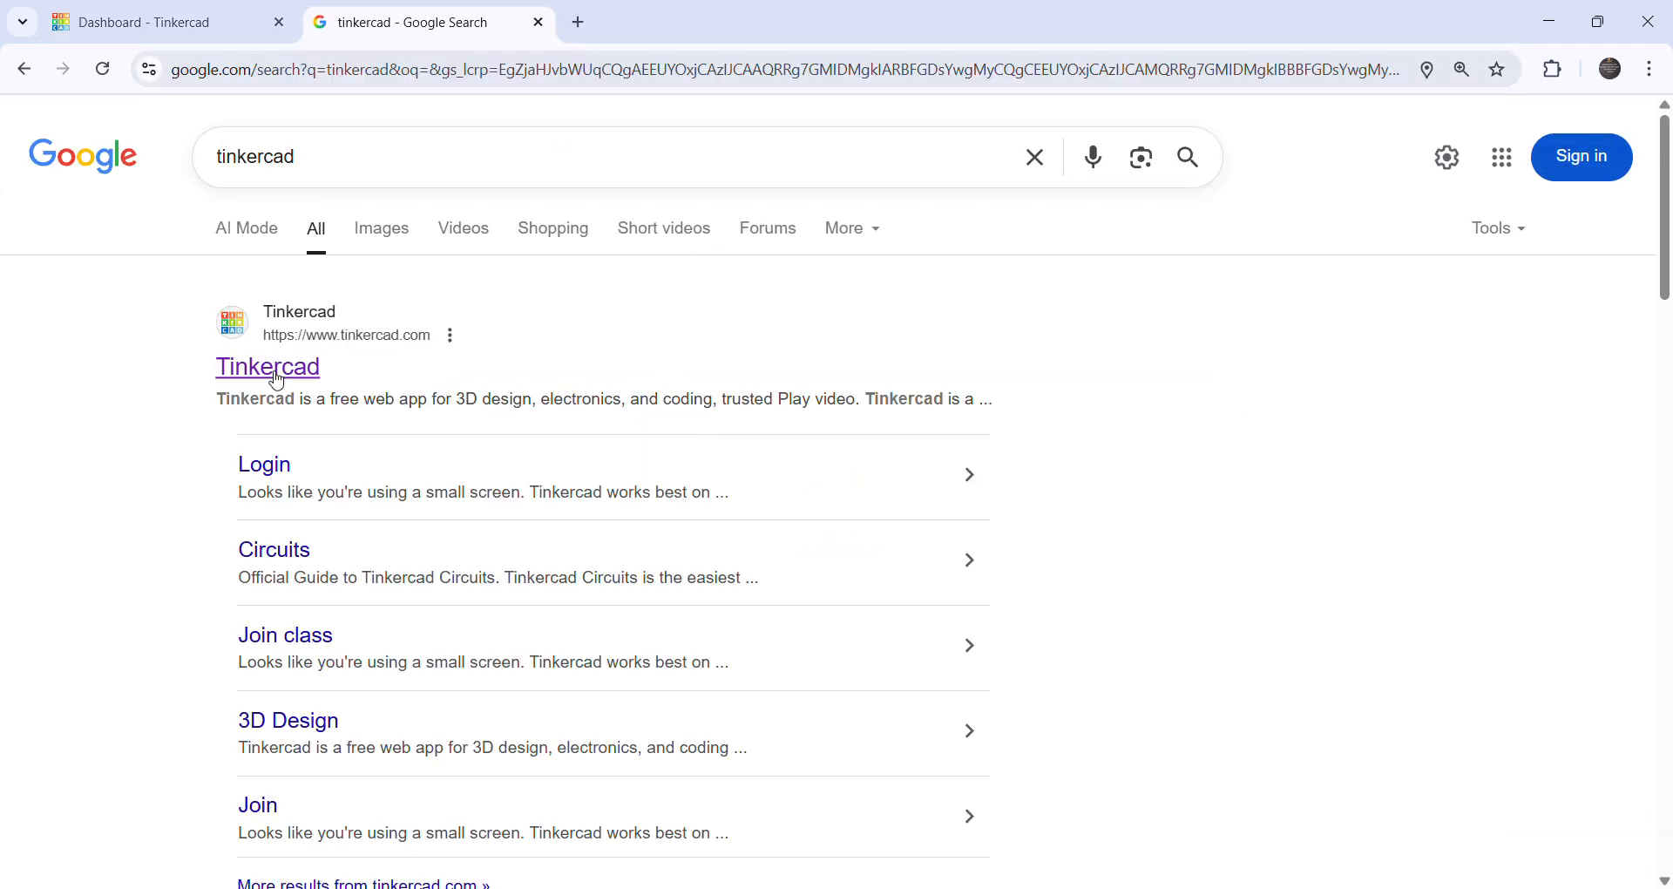
click(277, 369)
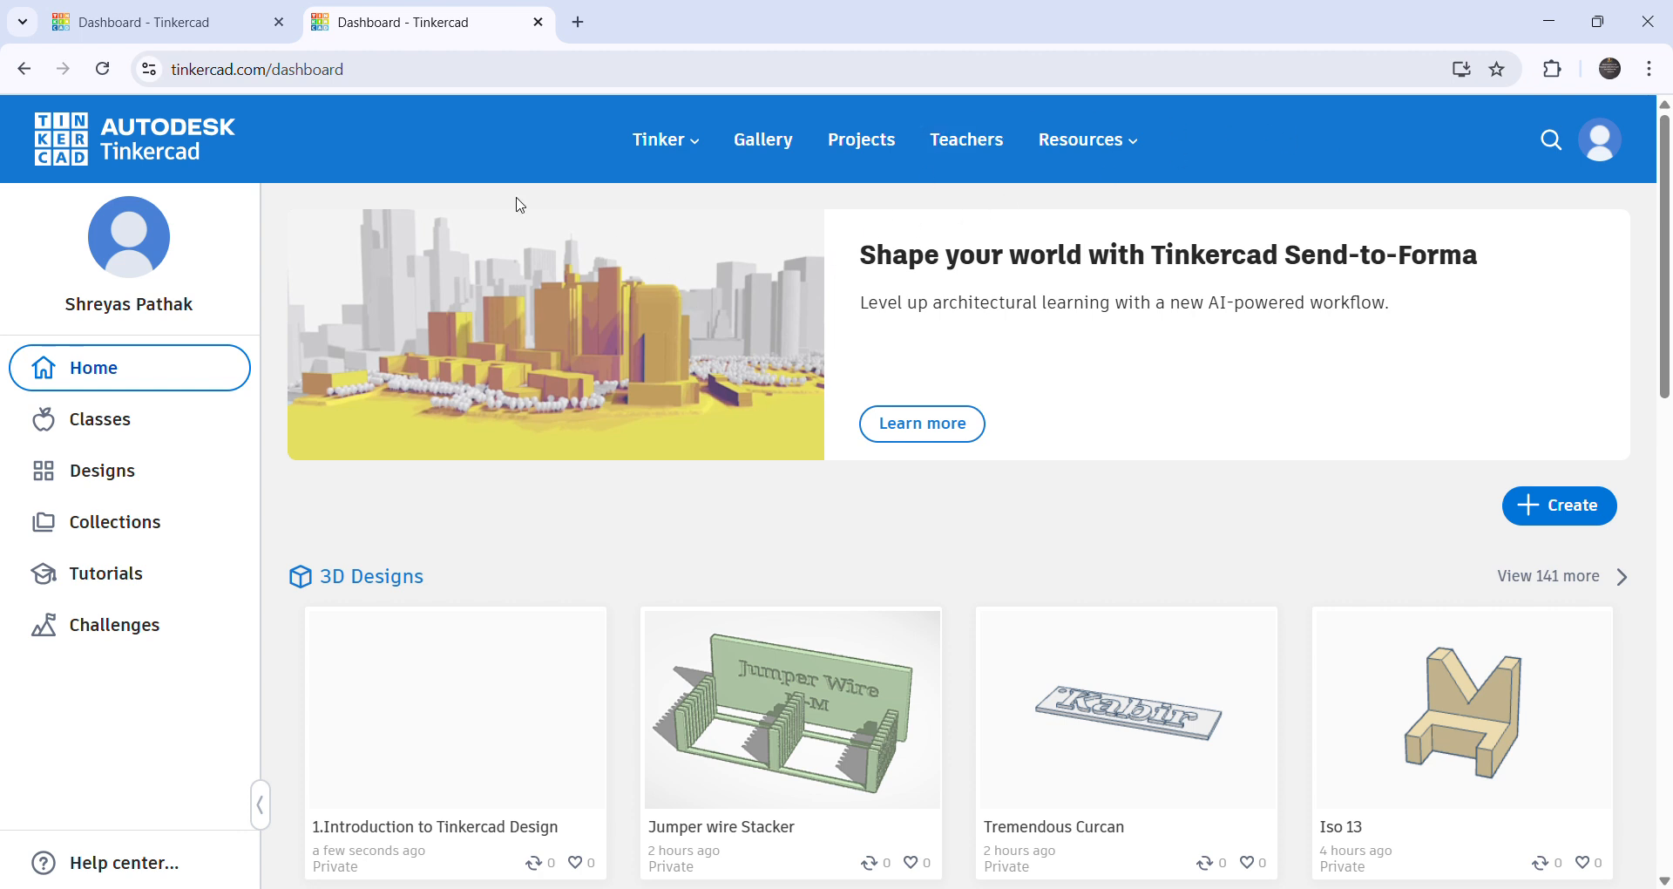
click(237, 31)
click(538, 25)
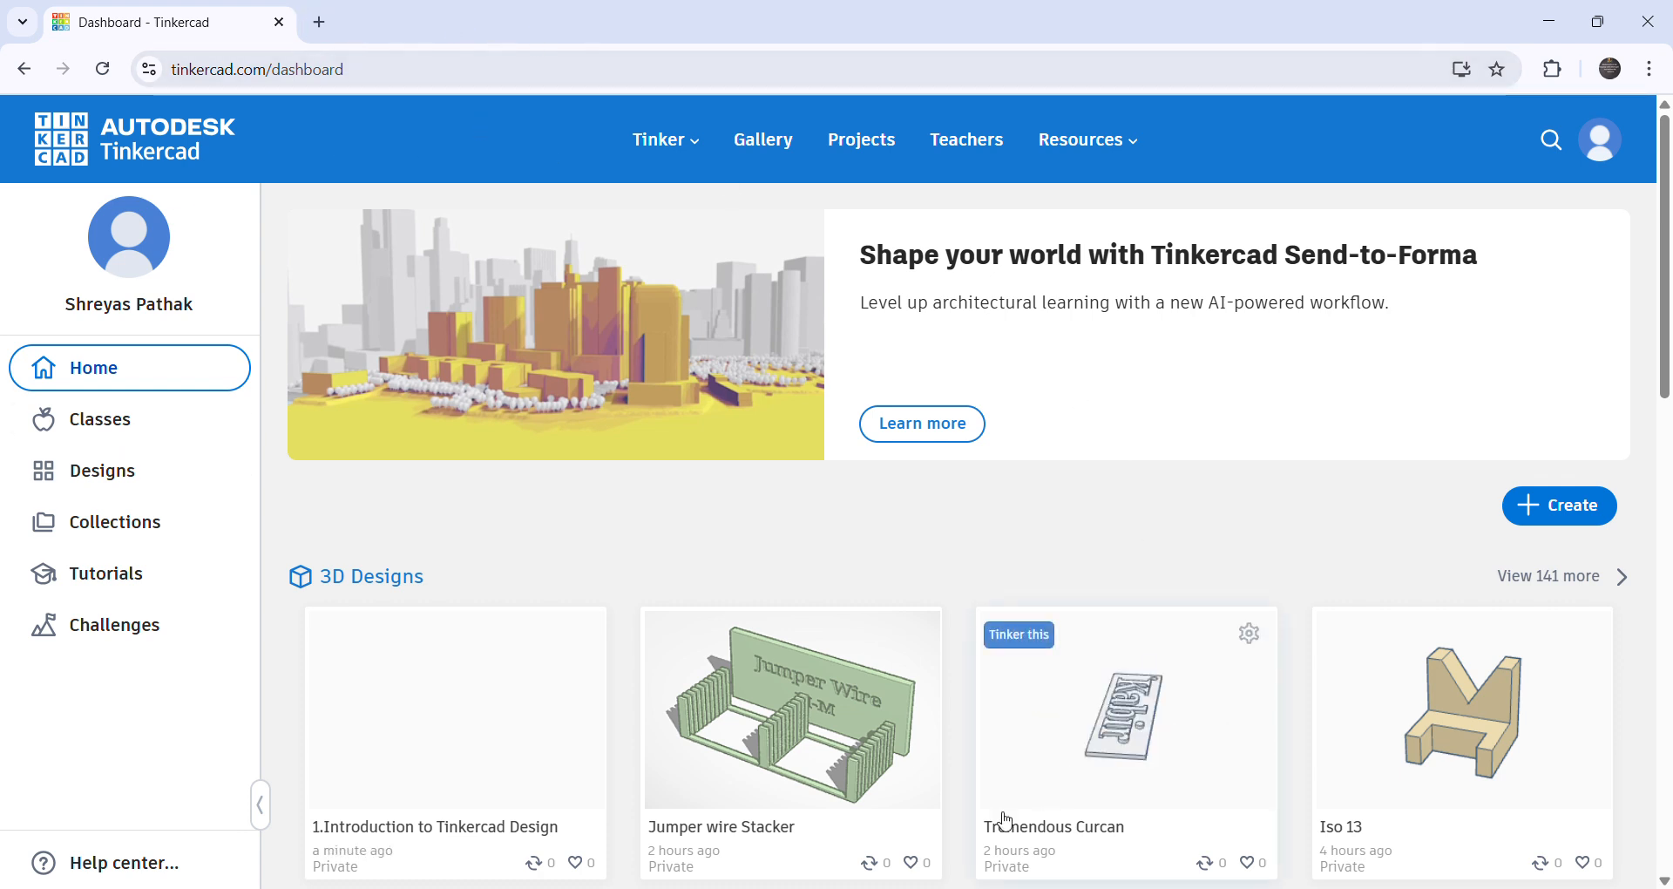
- Look over the dashboard's 3D Designs, Circuits and Codeblocks sections
scroll(1056, 486, down, 6)
scroll(803, 526, up, 6)
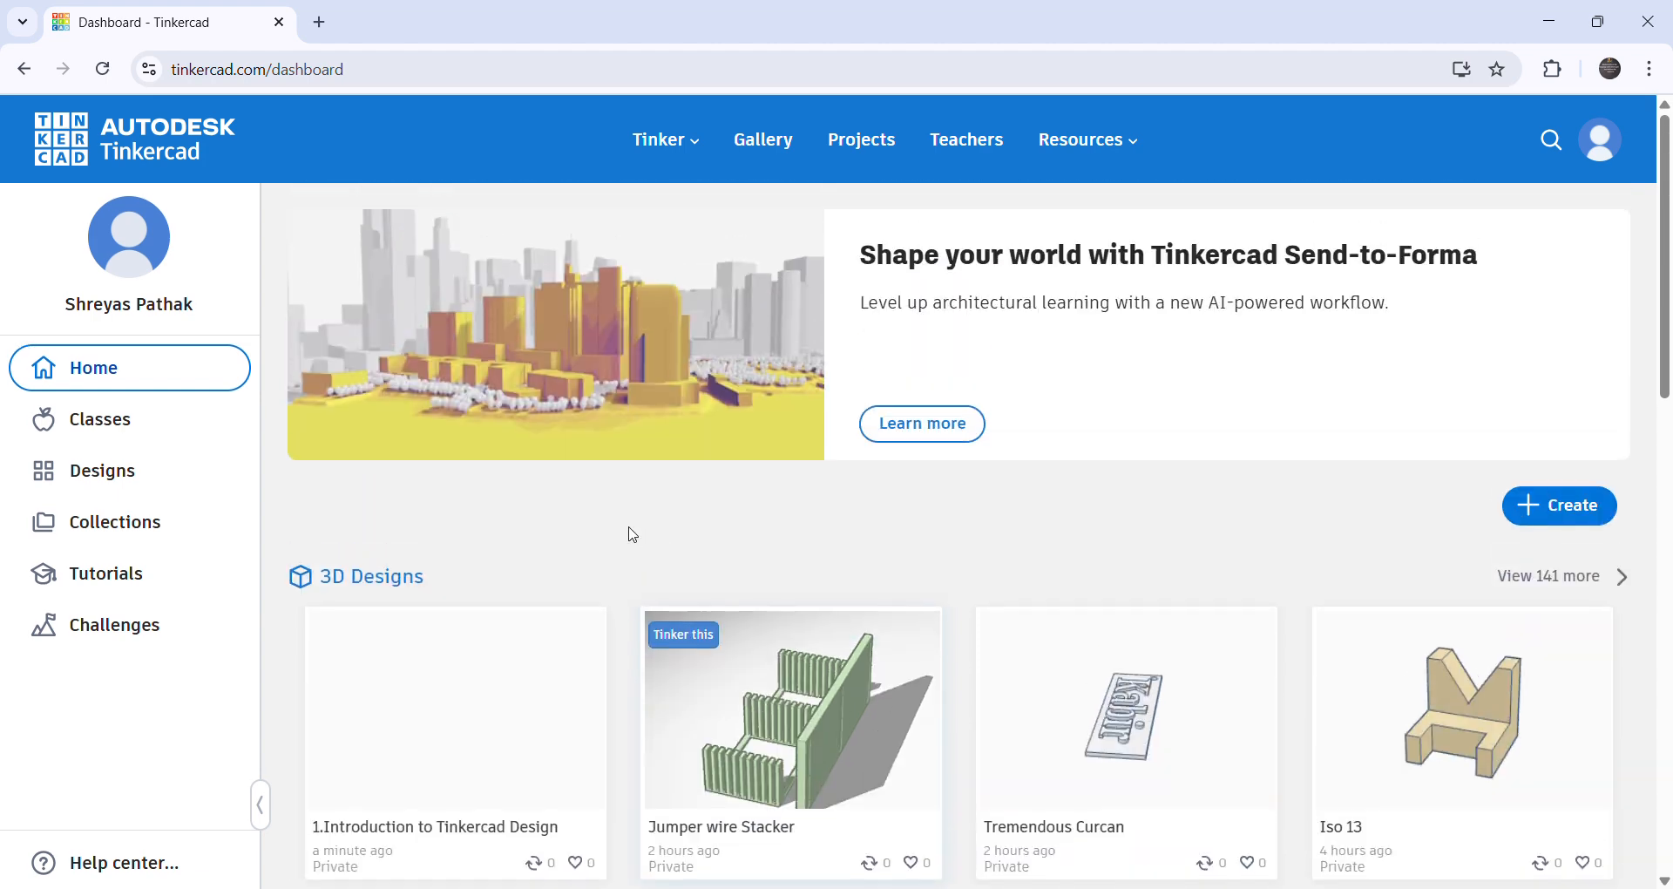
scroll(933, 421, down, 5)
scroll(1562, 424, up, 4)
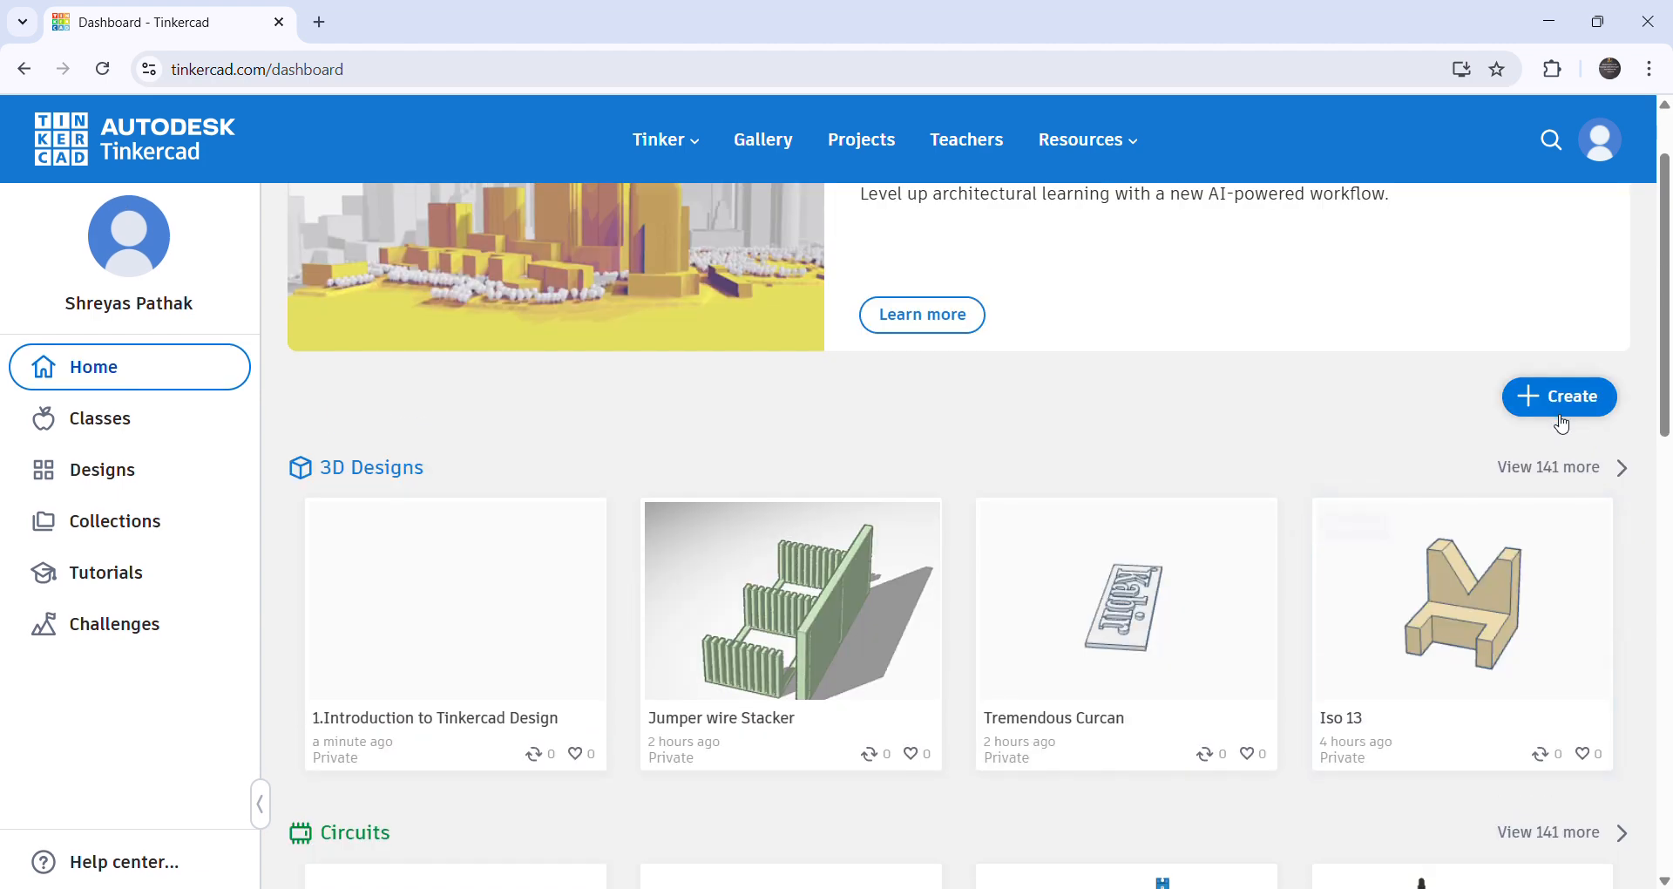
scroll(836, 561, down, 6)
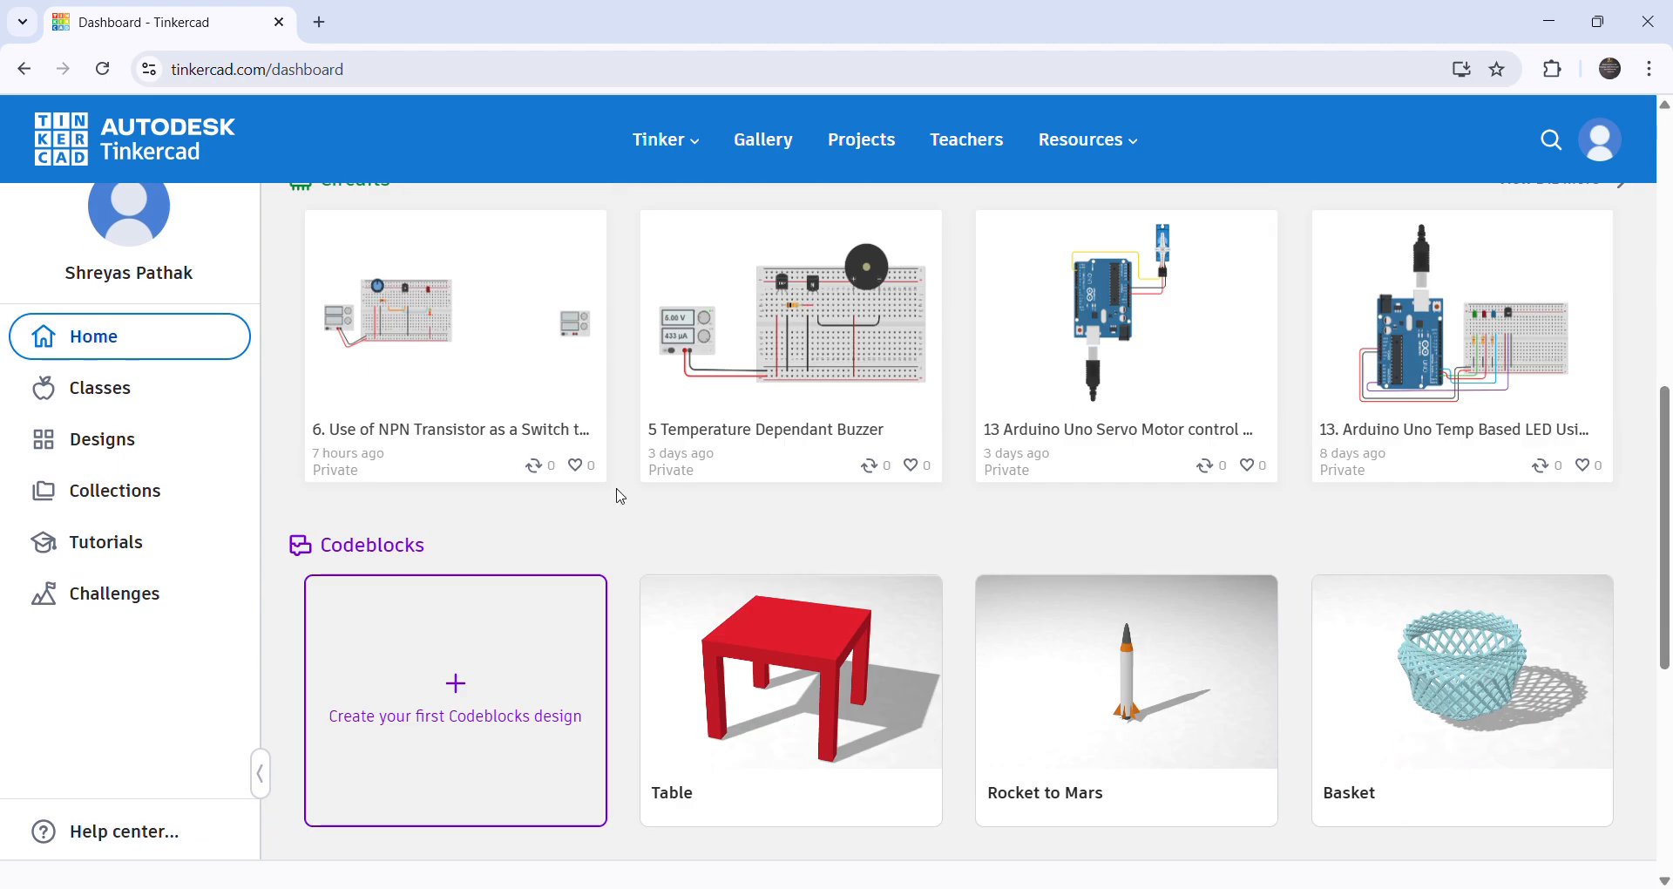
scroll(619, 493, up, 1)
scroll(717, 507, down, 2)
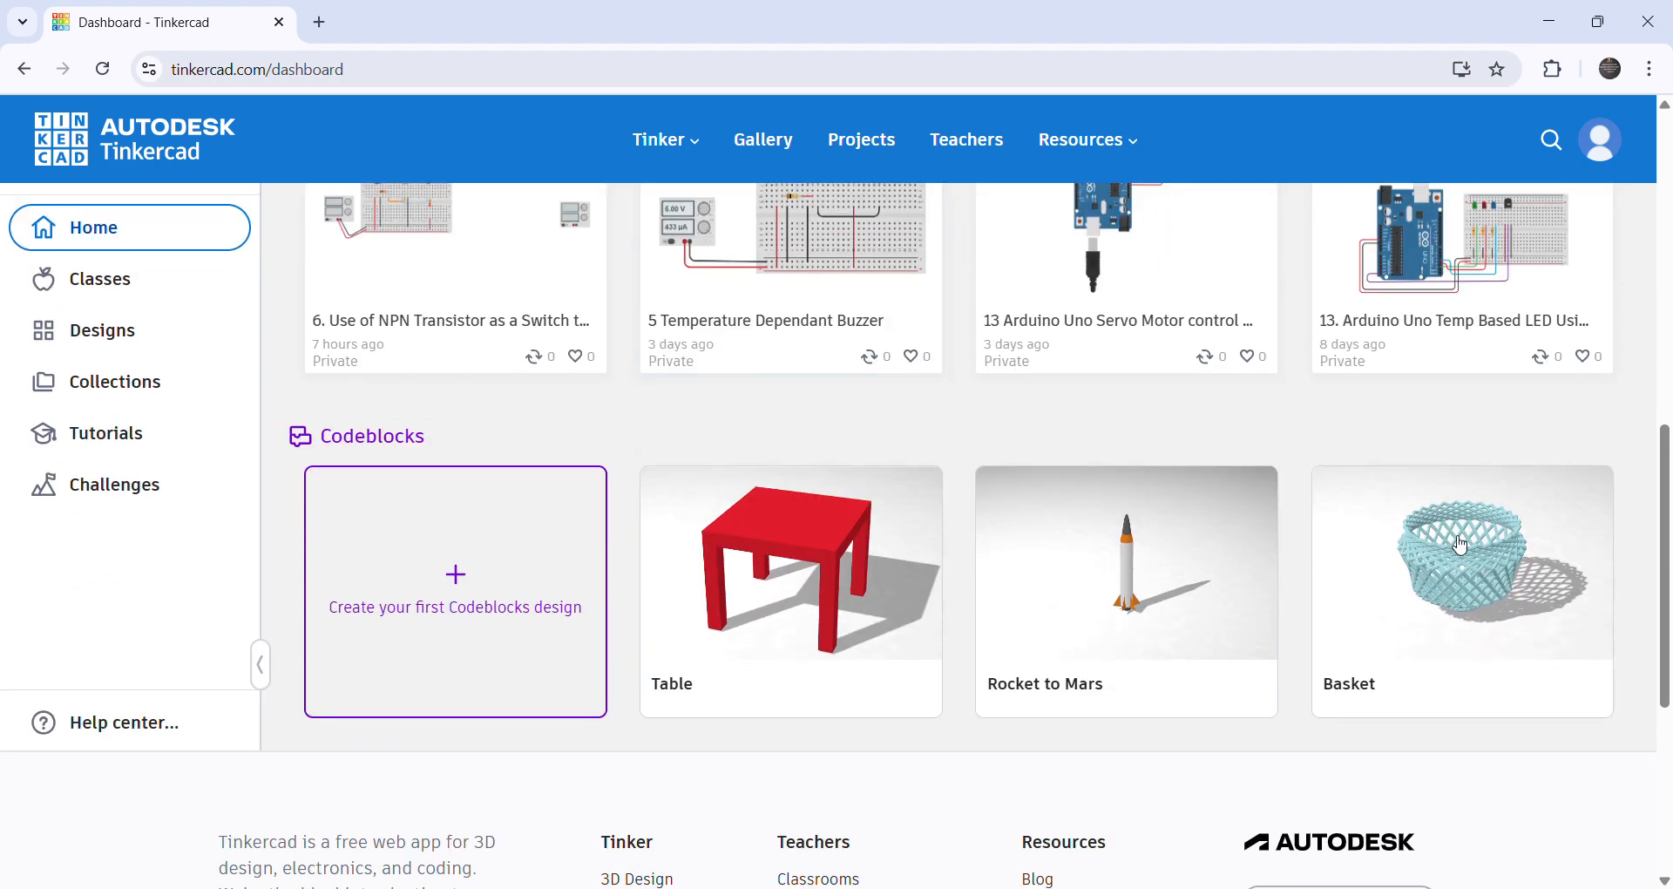
scroll(985, 489, up, 10)
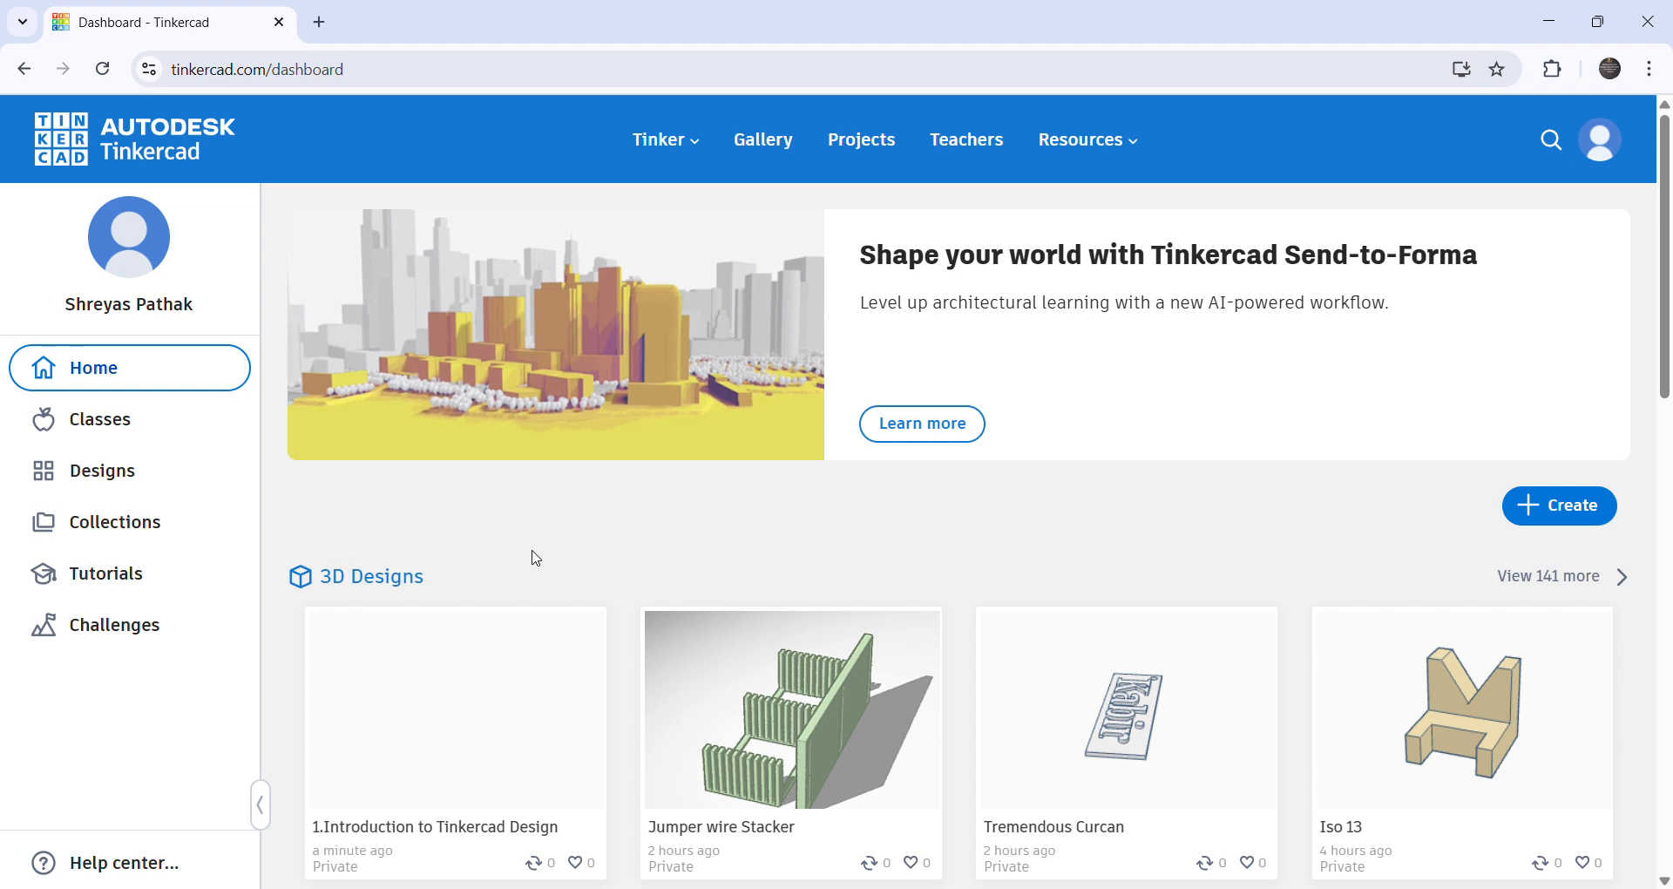
scroll(535, 558, down, 3)
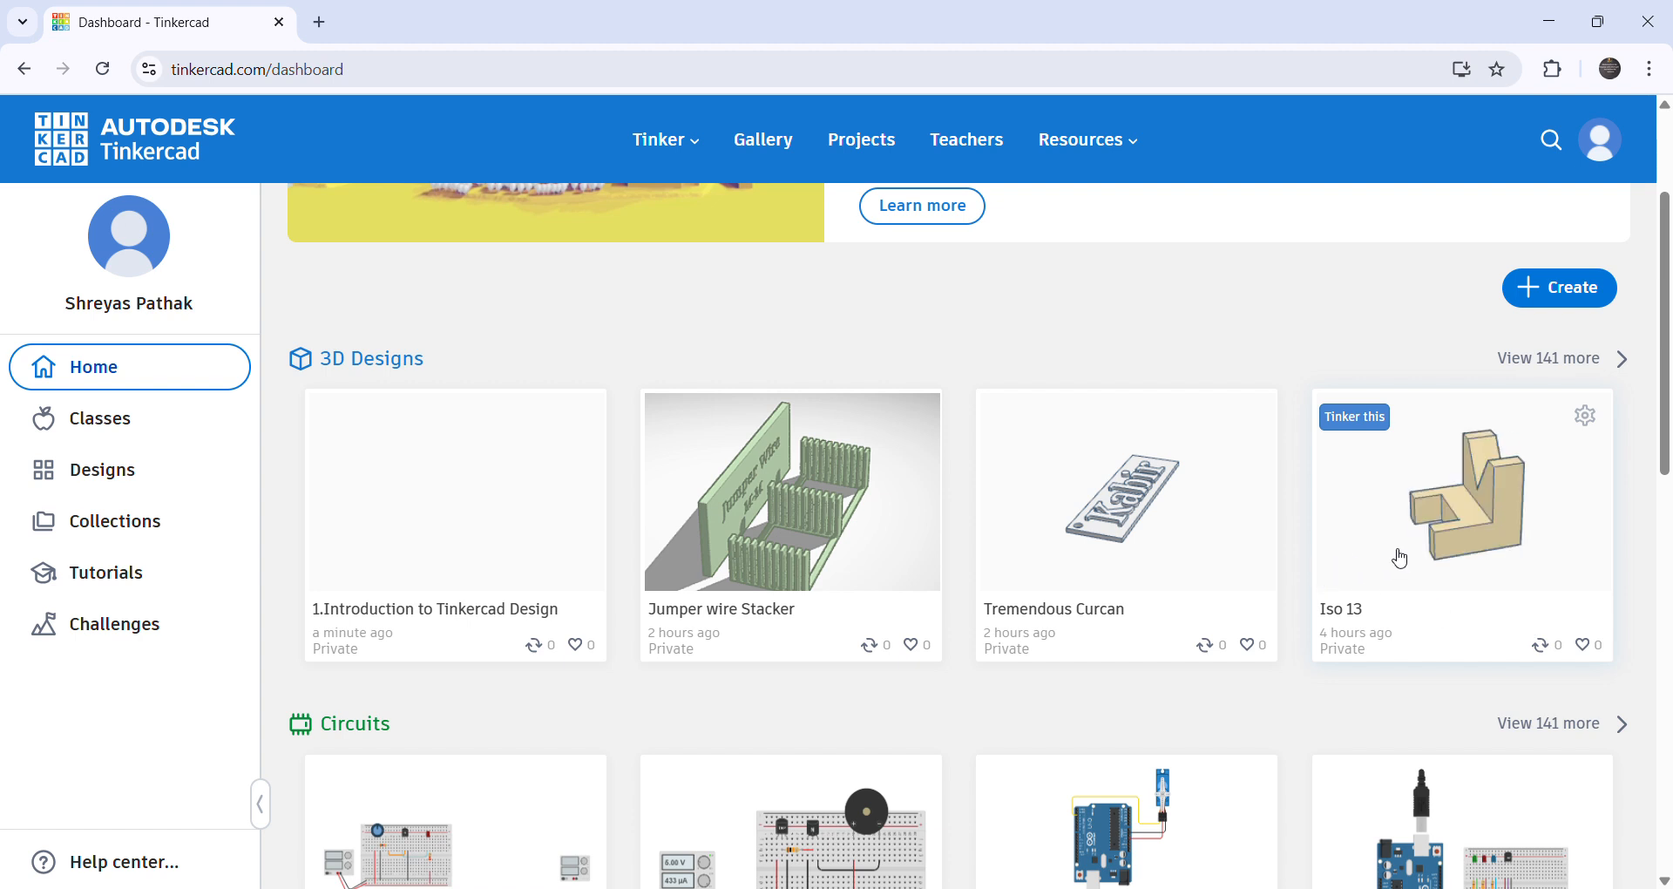
scroll(1221, 460, up, 3)
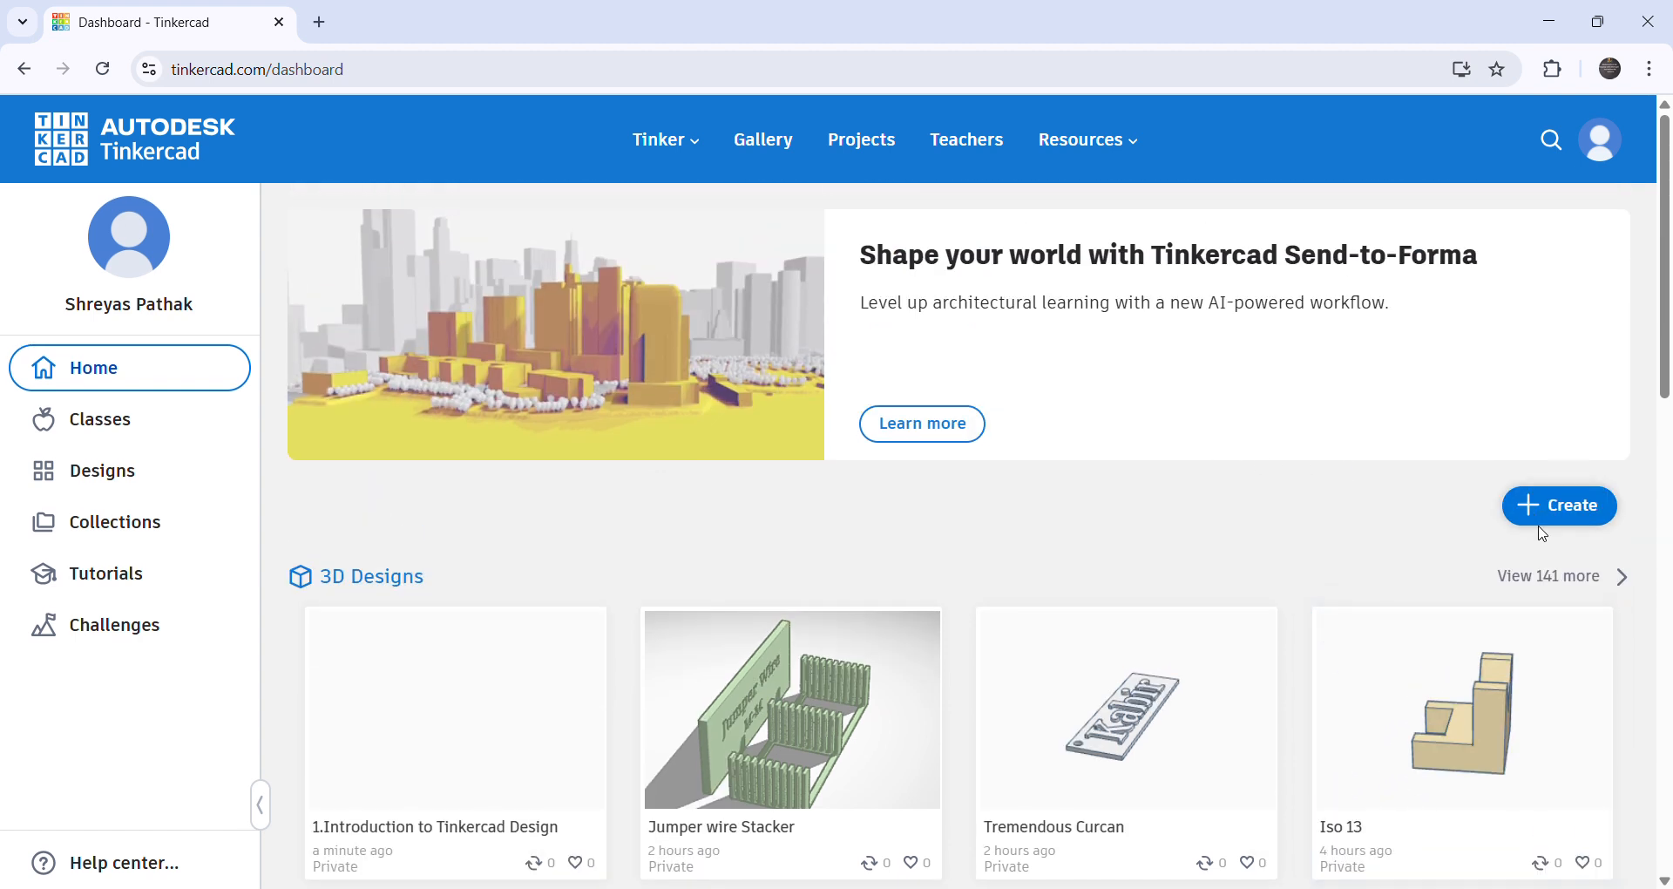
- Open the full list of 3D designs and look through it down to the page footer
click(1540, 579)
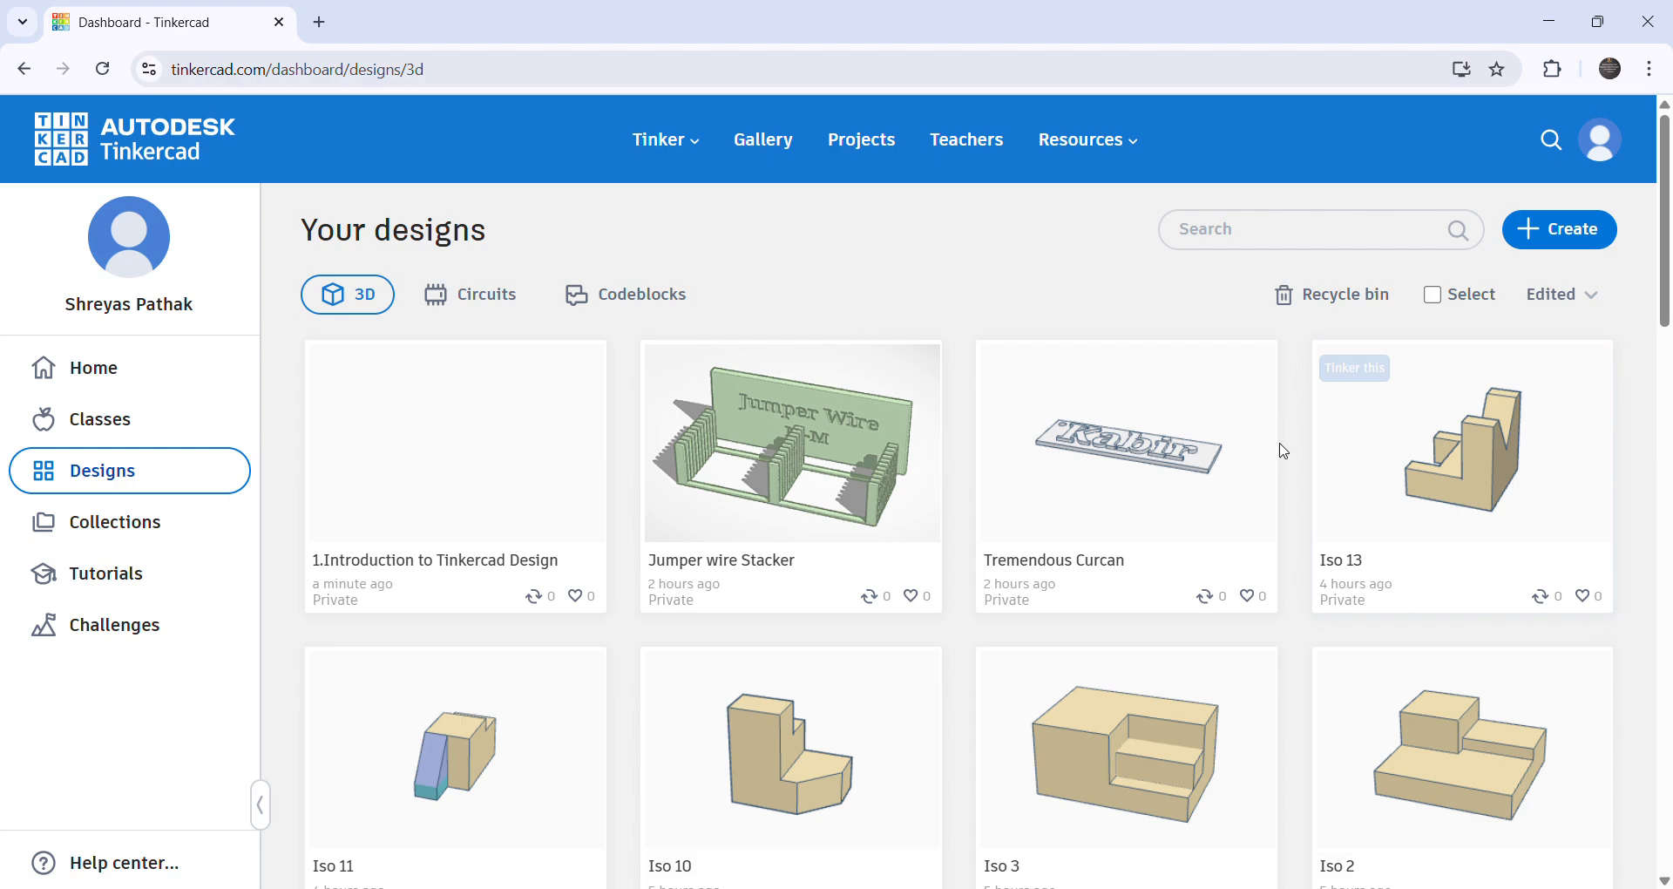
scroll(1141, 599, down, 6)
scroll(1141, 599, down, 15)
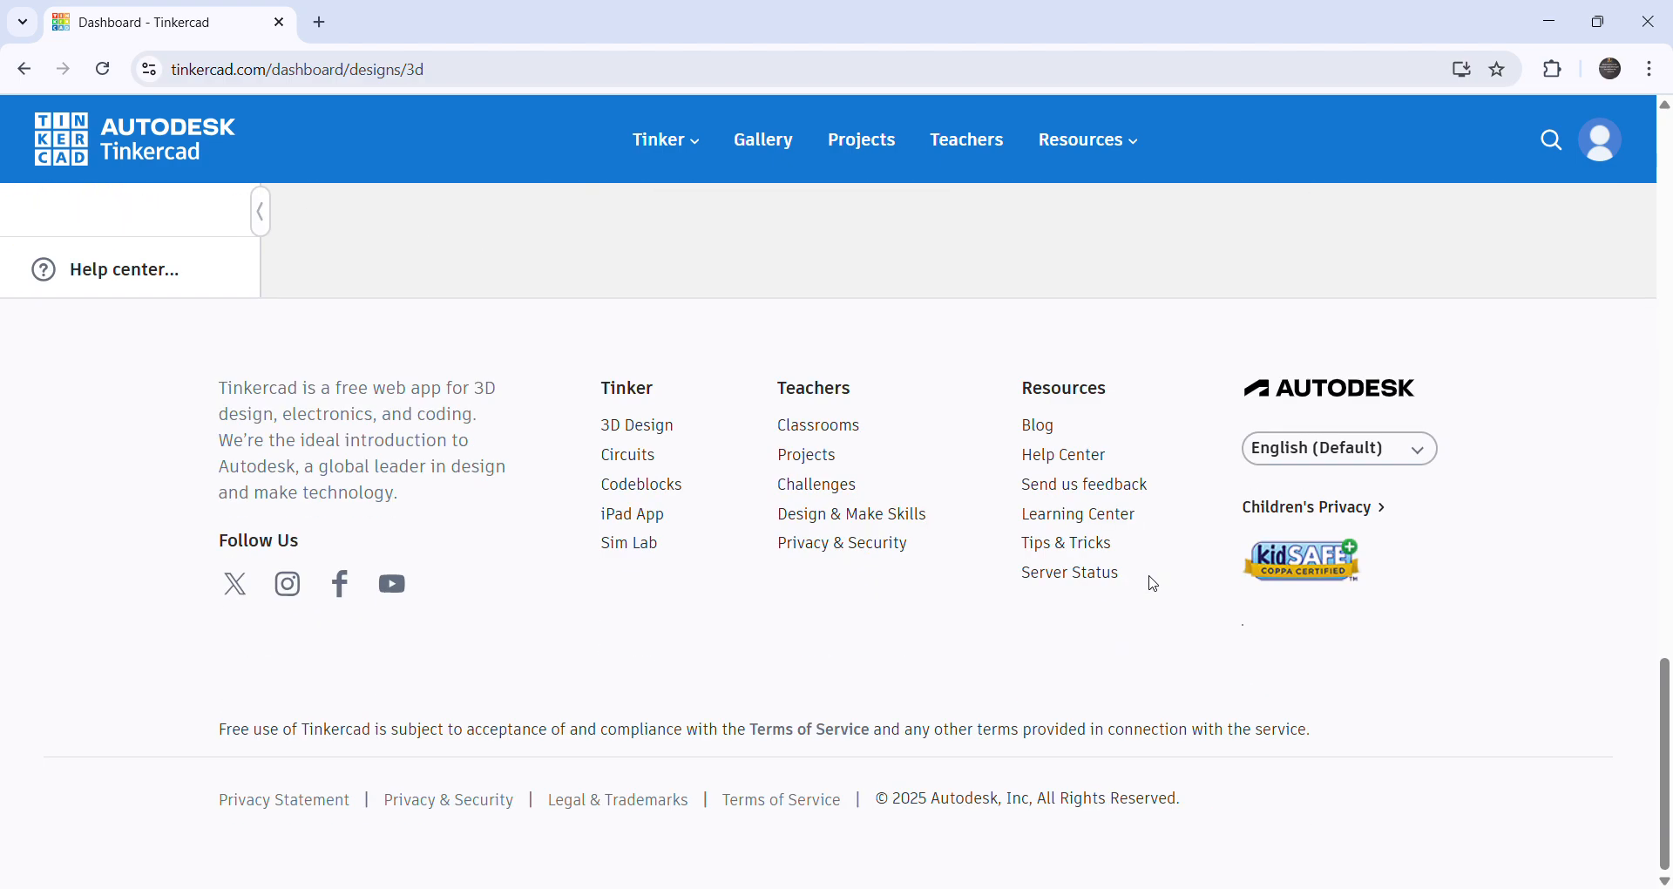
scroll(1151, 582, up, 6)
scroll(1155, 587, up, 15)
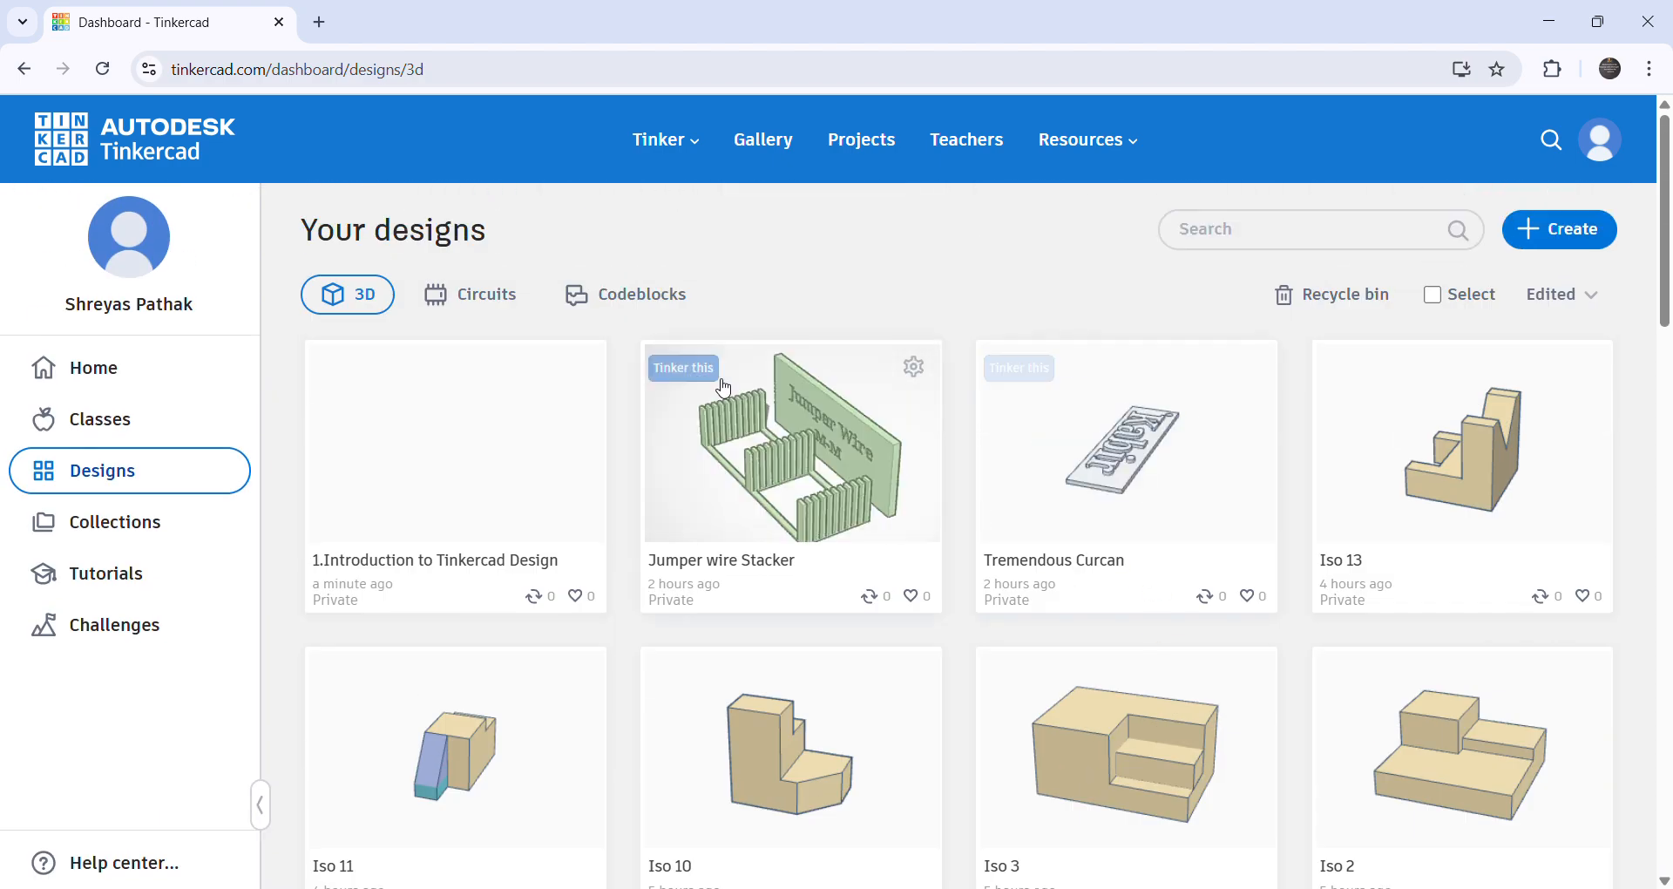
- Return to the dashboard home and review the 3D Designs and Circuits sections
click(62, 153)
scroll(985, 574, down, 6)
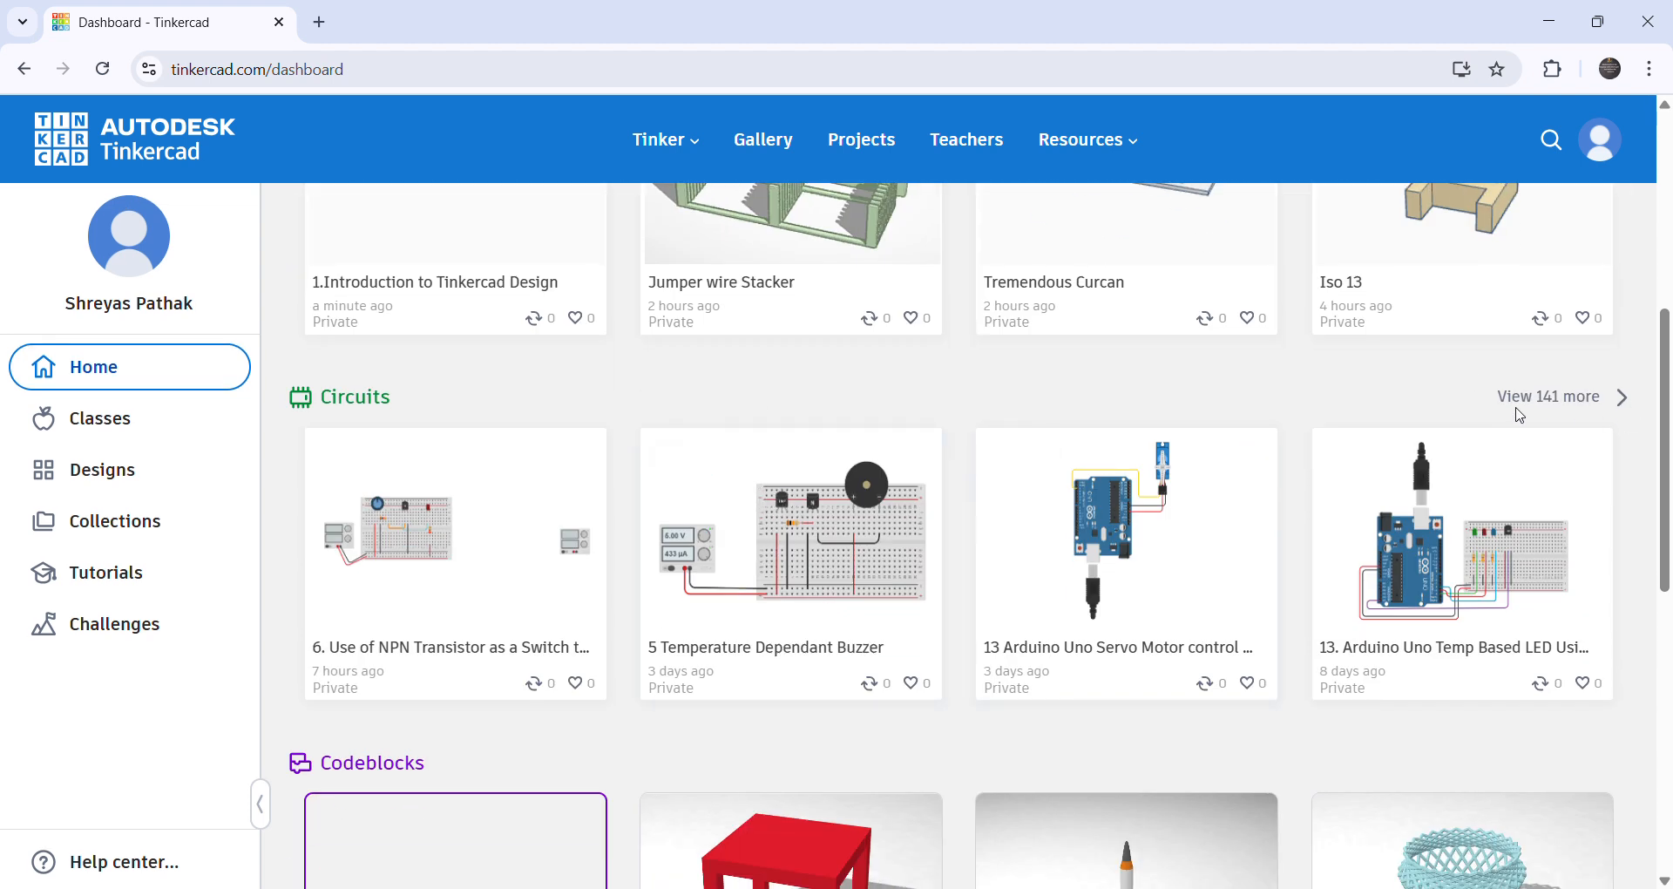
scroll(1588, 410, up, 6)
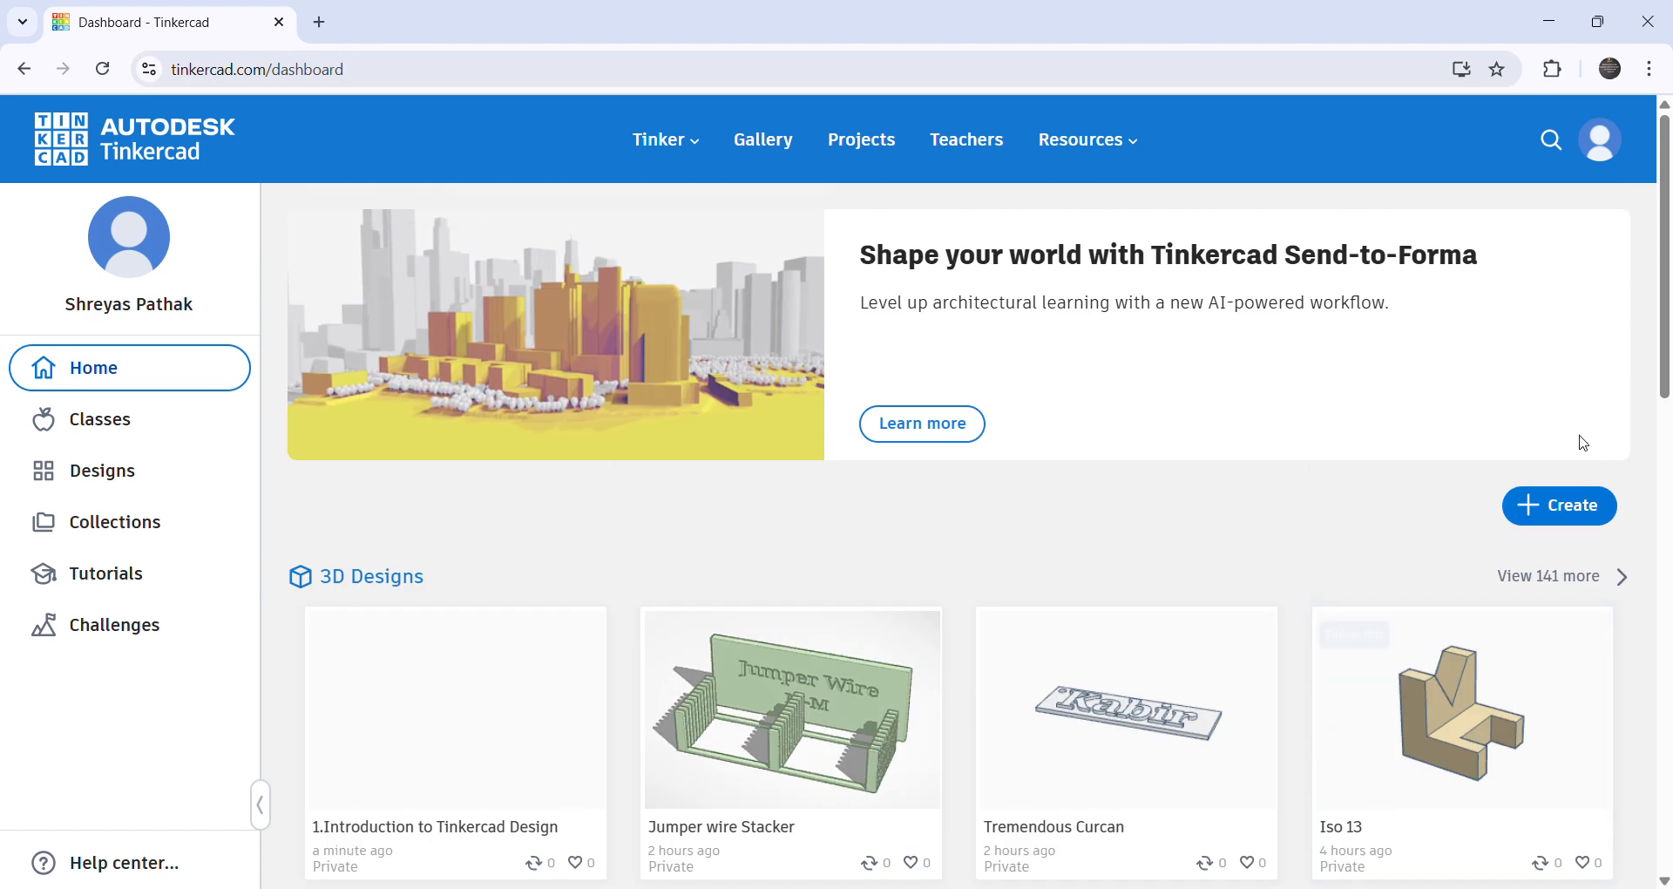
scroll(1339, 557, down, 6)
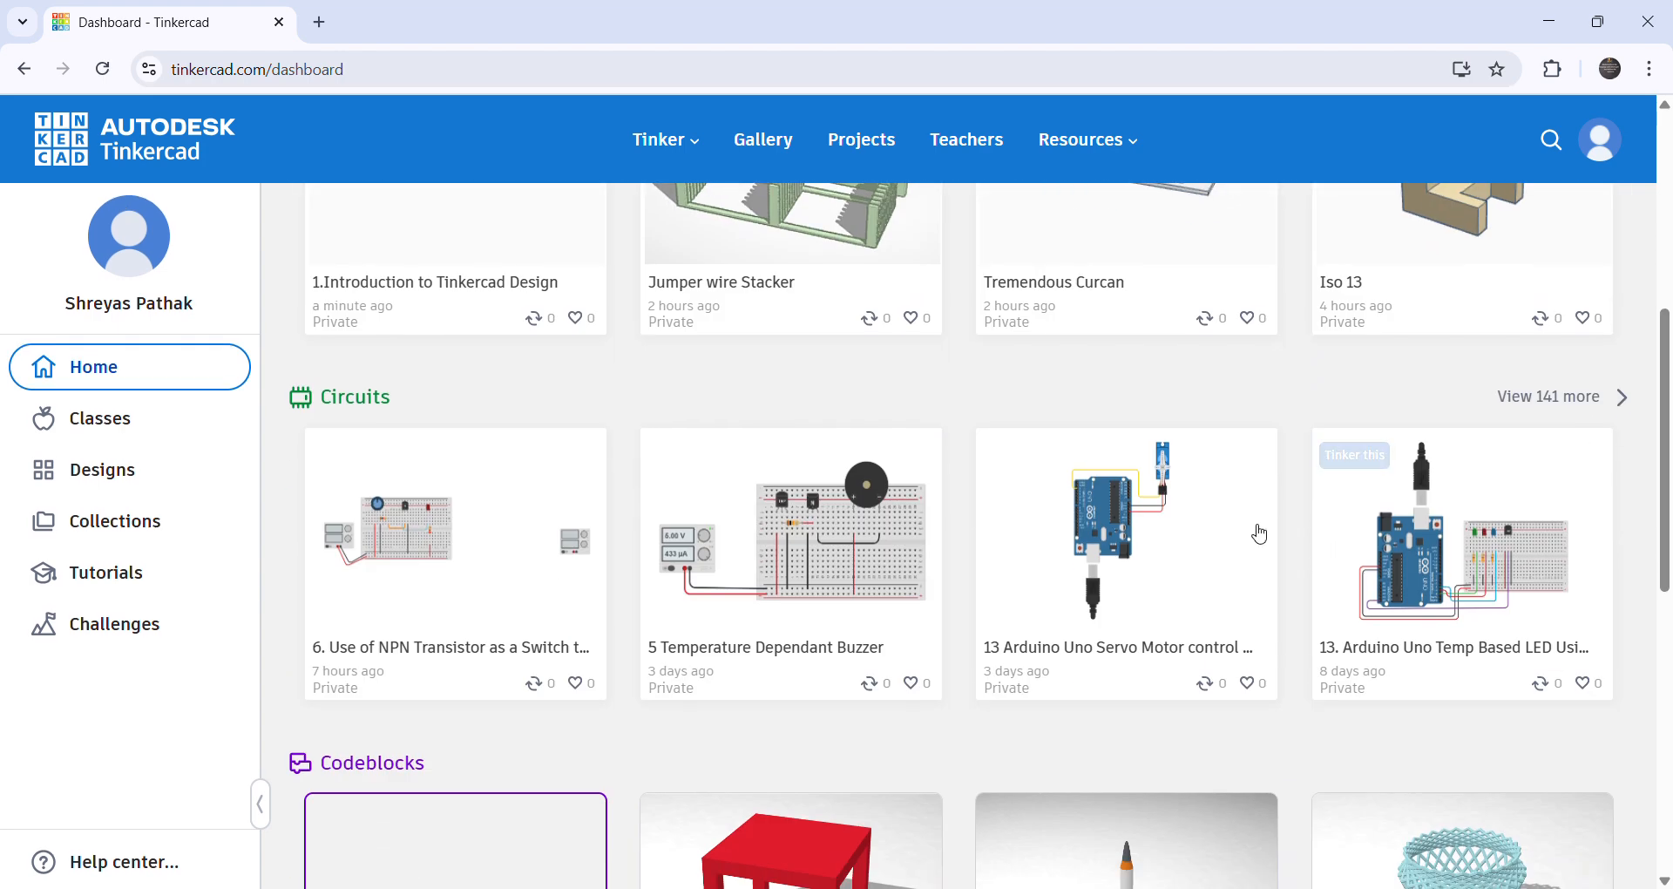
scroll(1315, 548, up, 4)
- Open the design "1.Introduction to Tinkercad Design" in the 3D editor
mouse_move(684, 427)
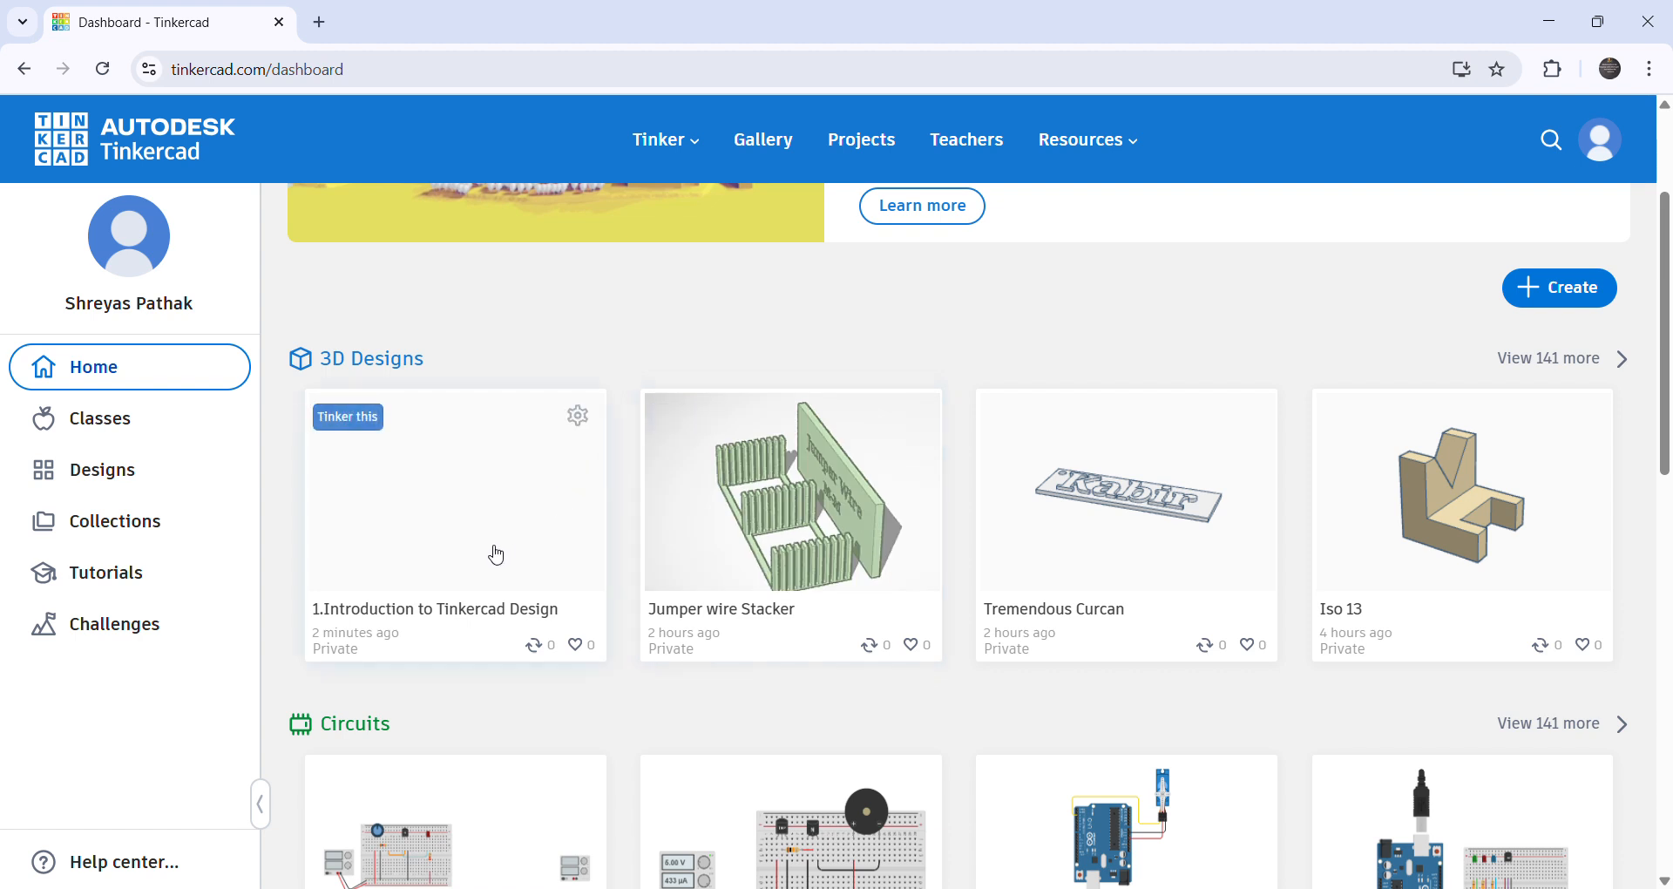
click(461, 559)
click(1125, 399)
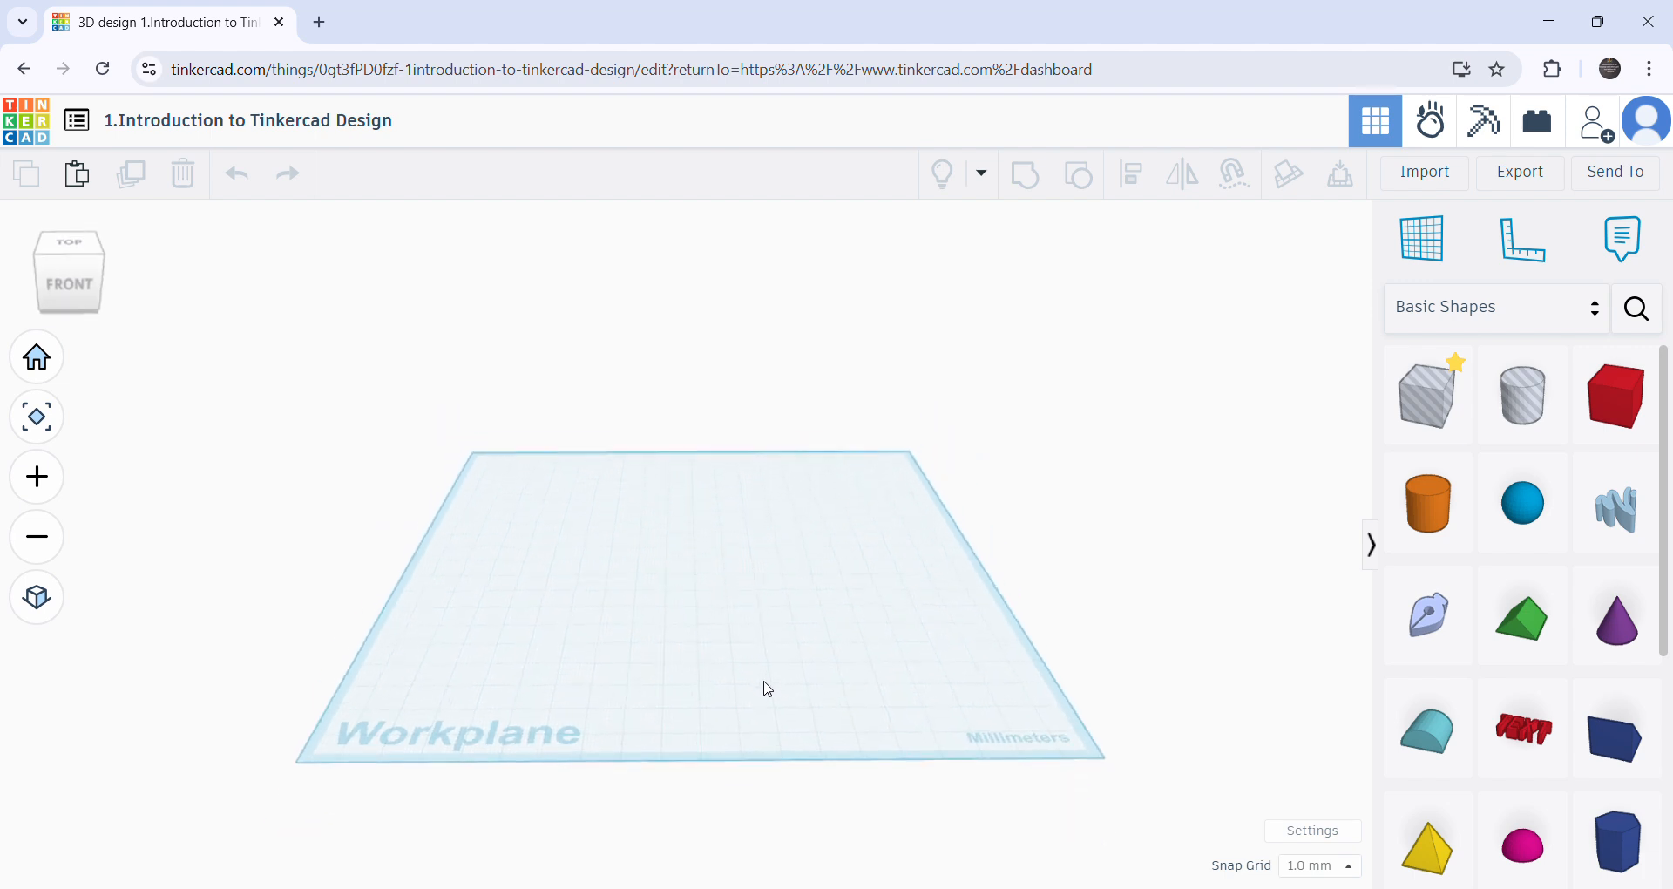
- Examine the empty workplane at different zoom levels and from several angles, including edge-on from the front
scroll(759, 701, up, 3)
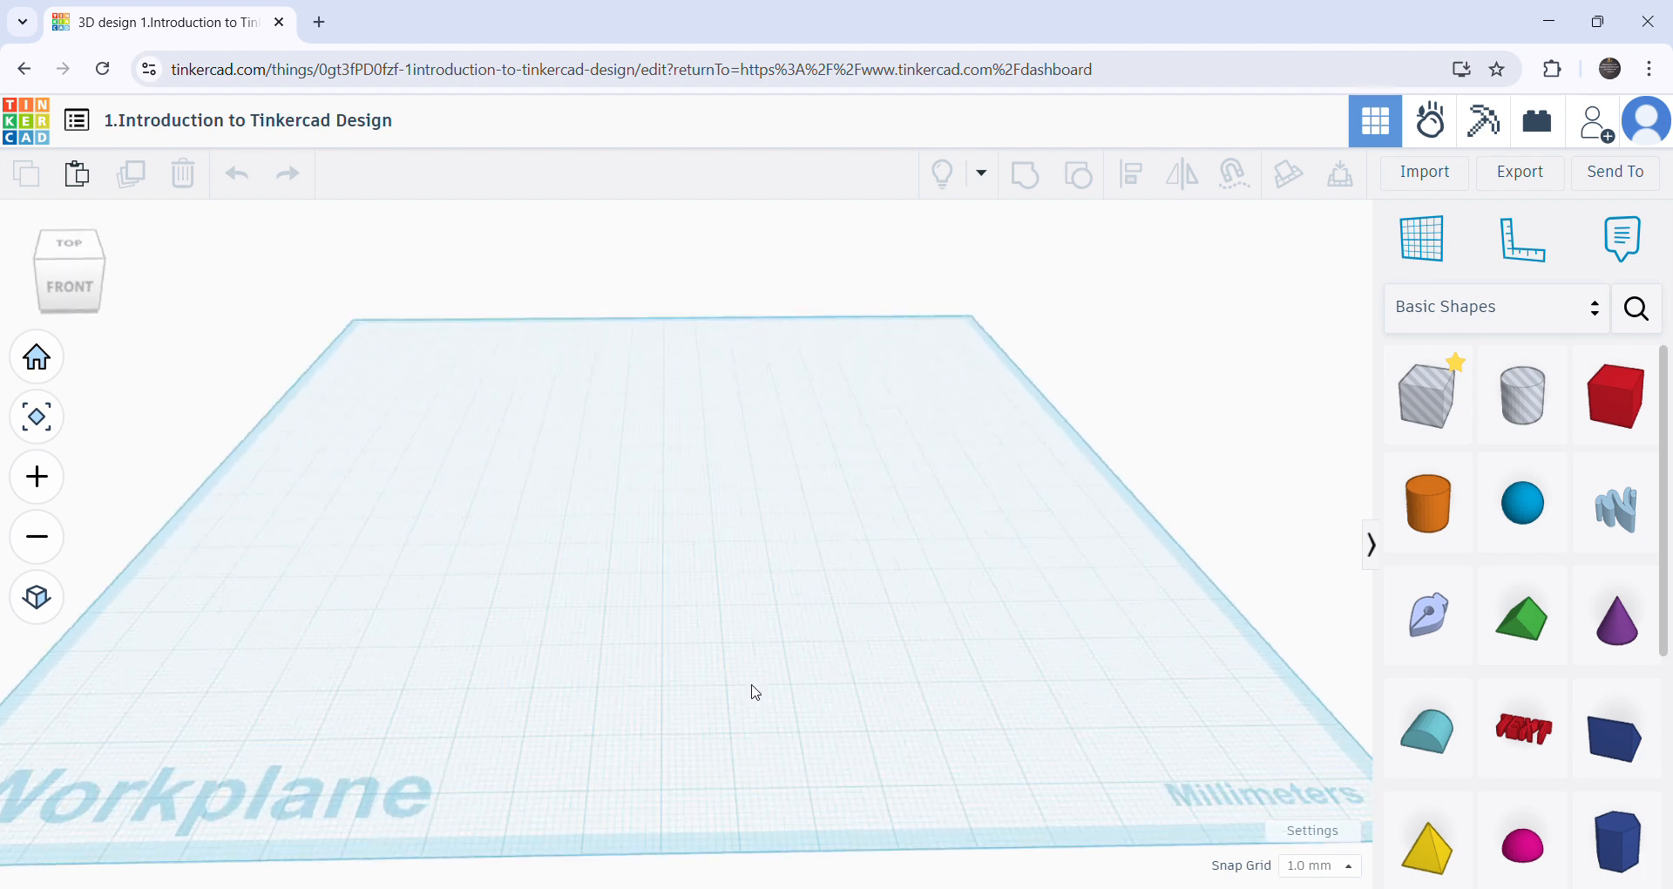
scroll(762, 686, down, 2)
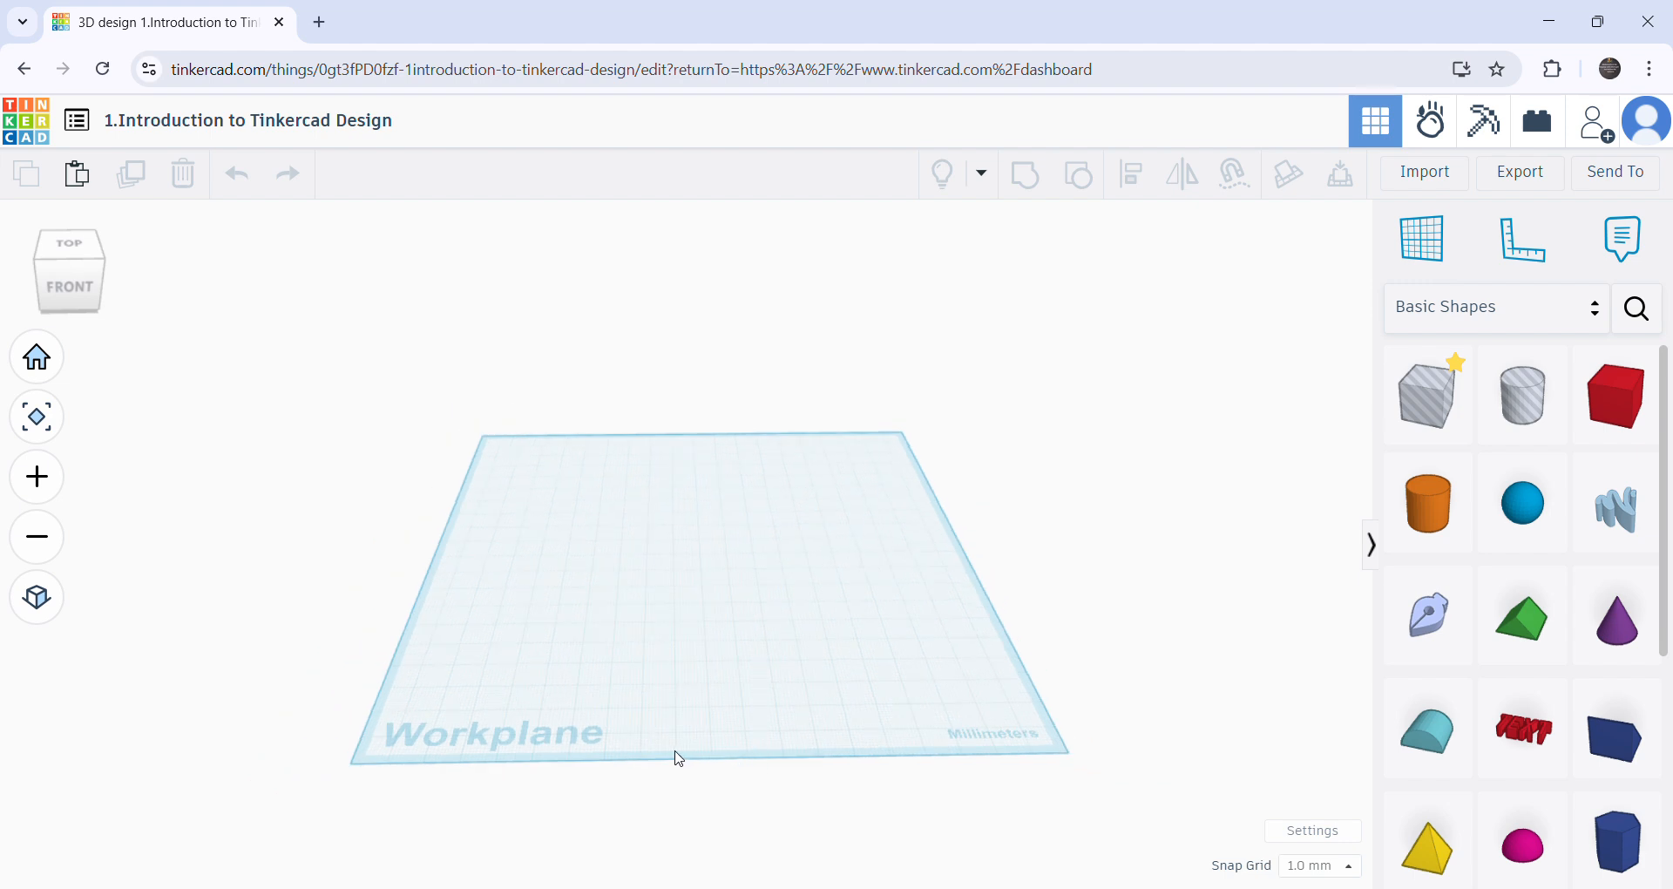
right_drag(691, 771, 727, 696)
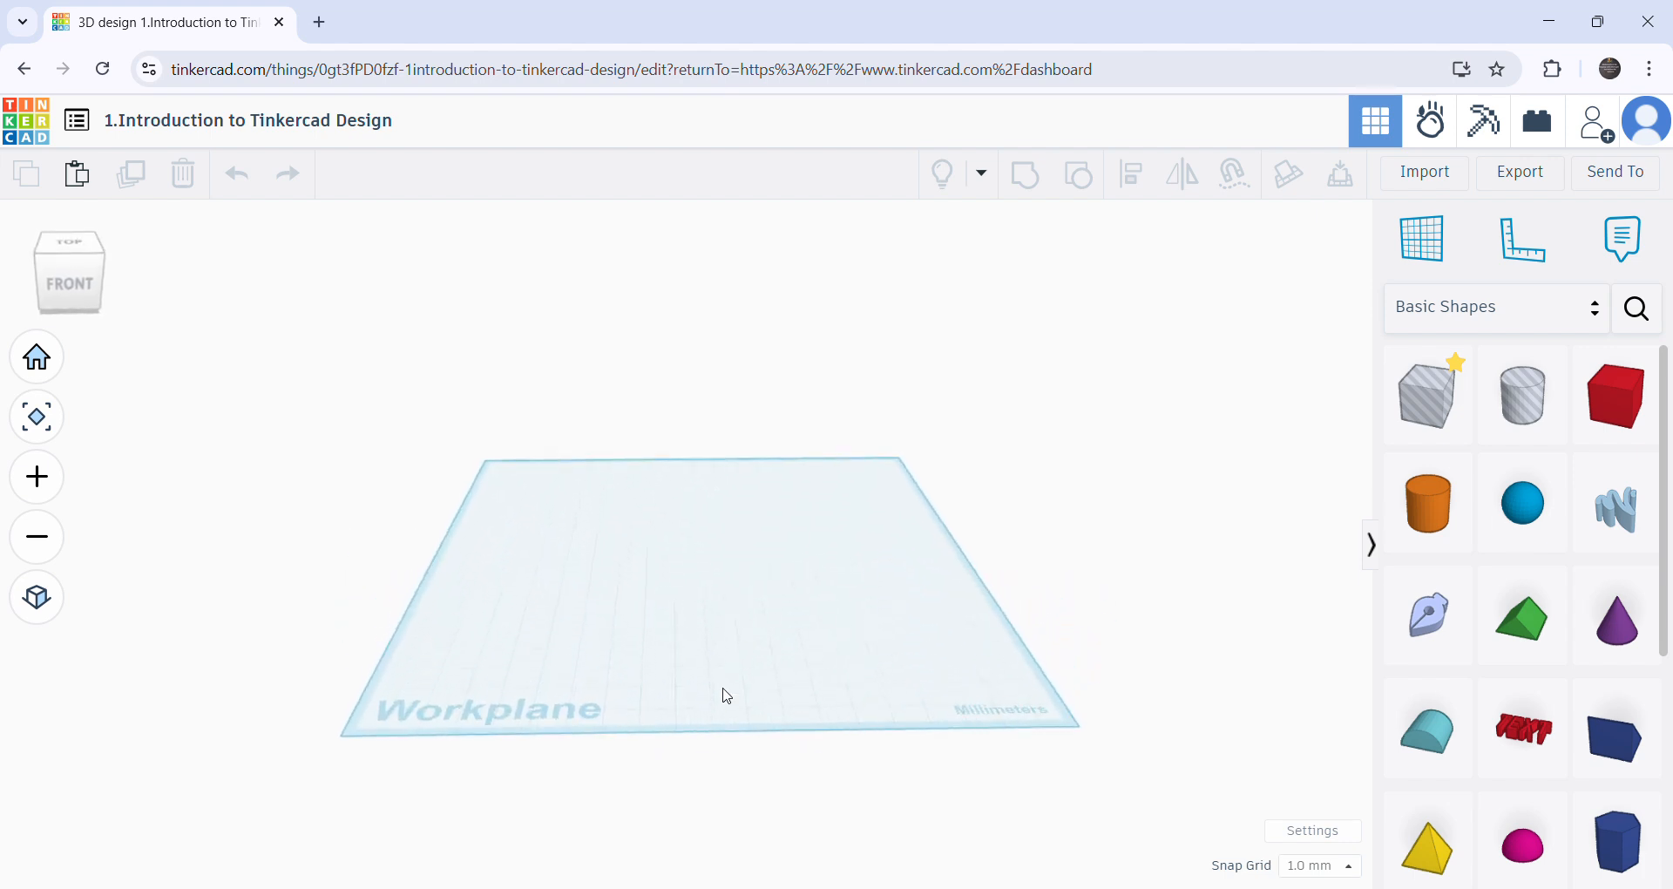
right_drag(844, 515, 898, 488)
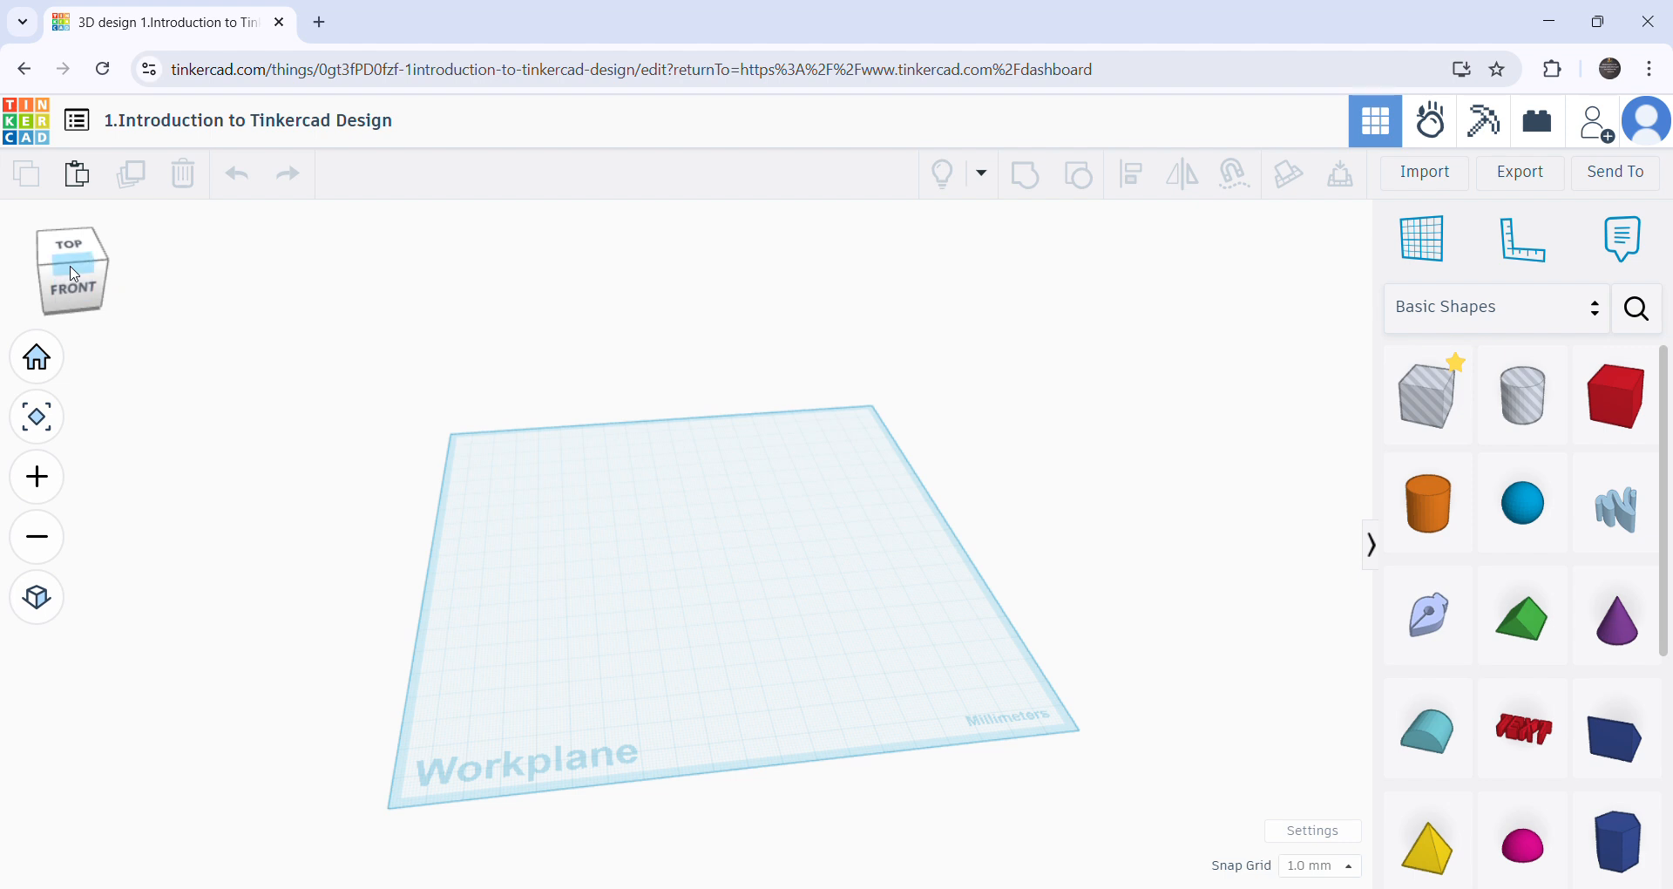
right_drag(693, 693, 671, 526)
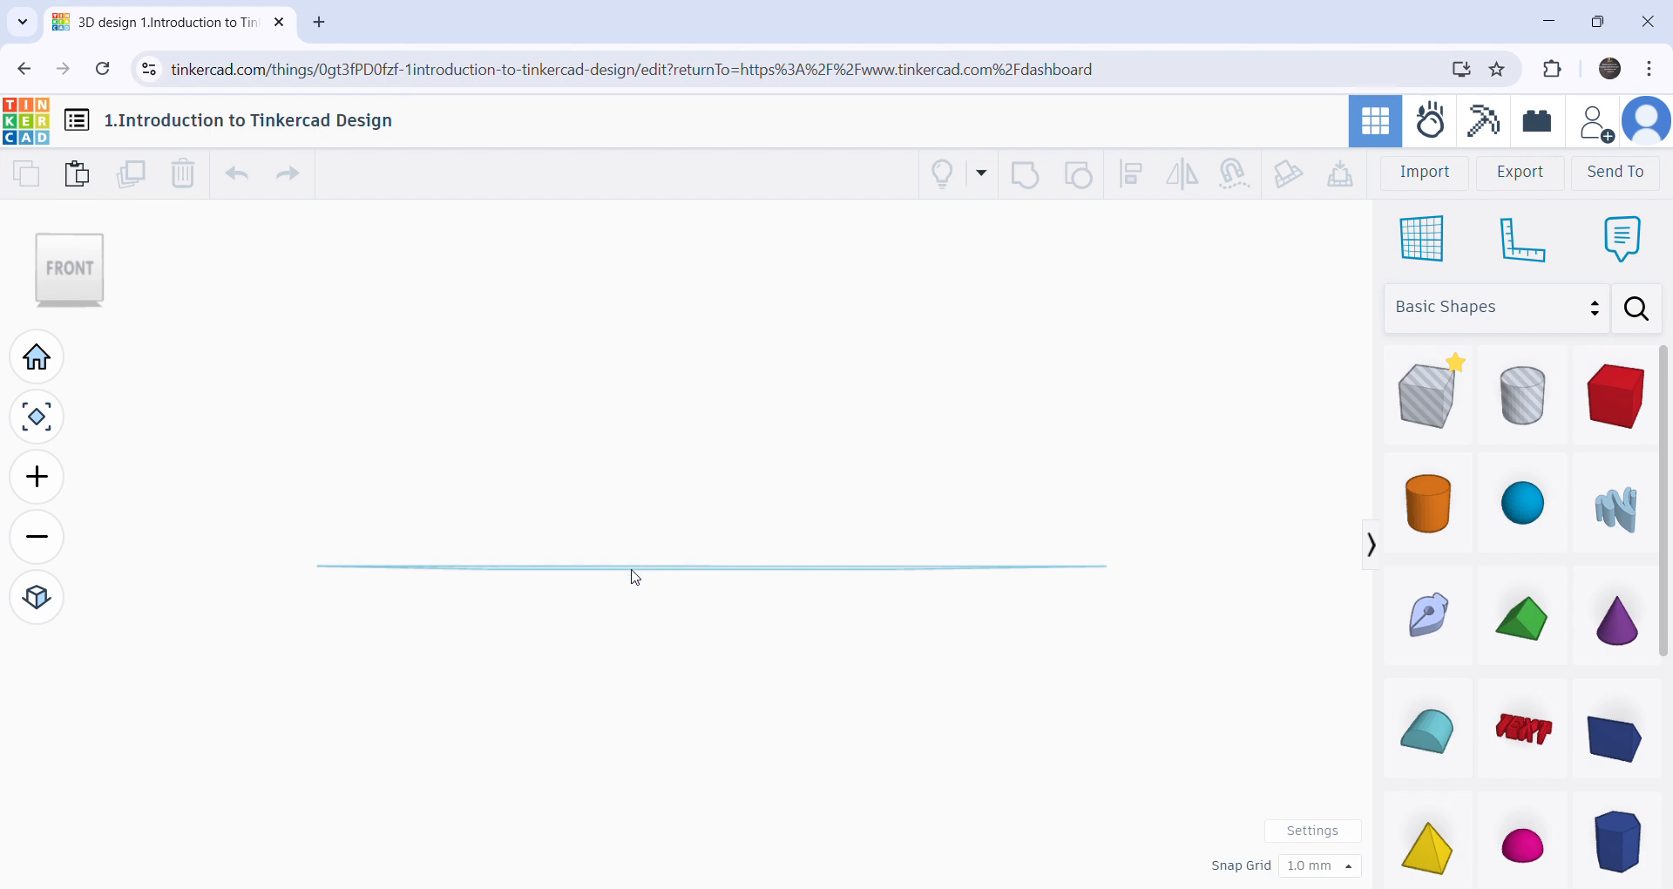
mouse_move(657, 544)
right_down()
mouse_move(631, 668)
mouse_move(636, 780)
mouse_move(660, 566)
right_up()
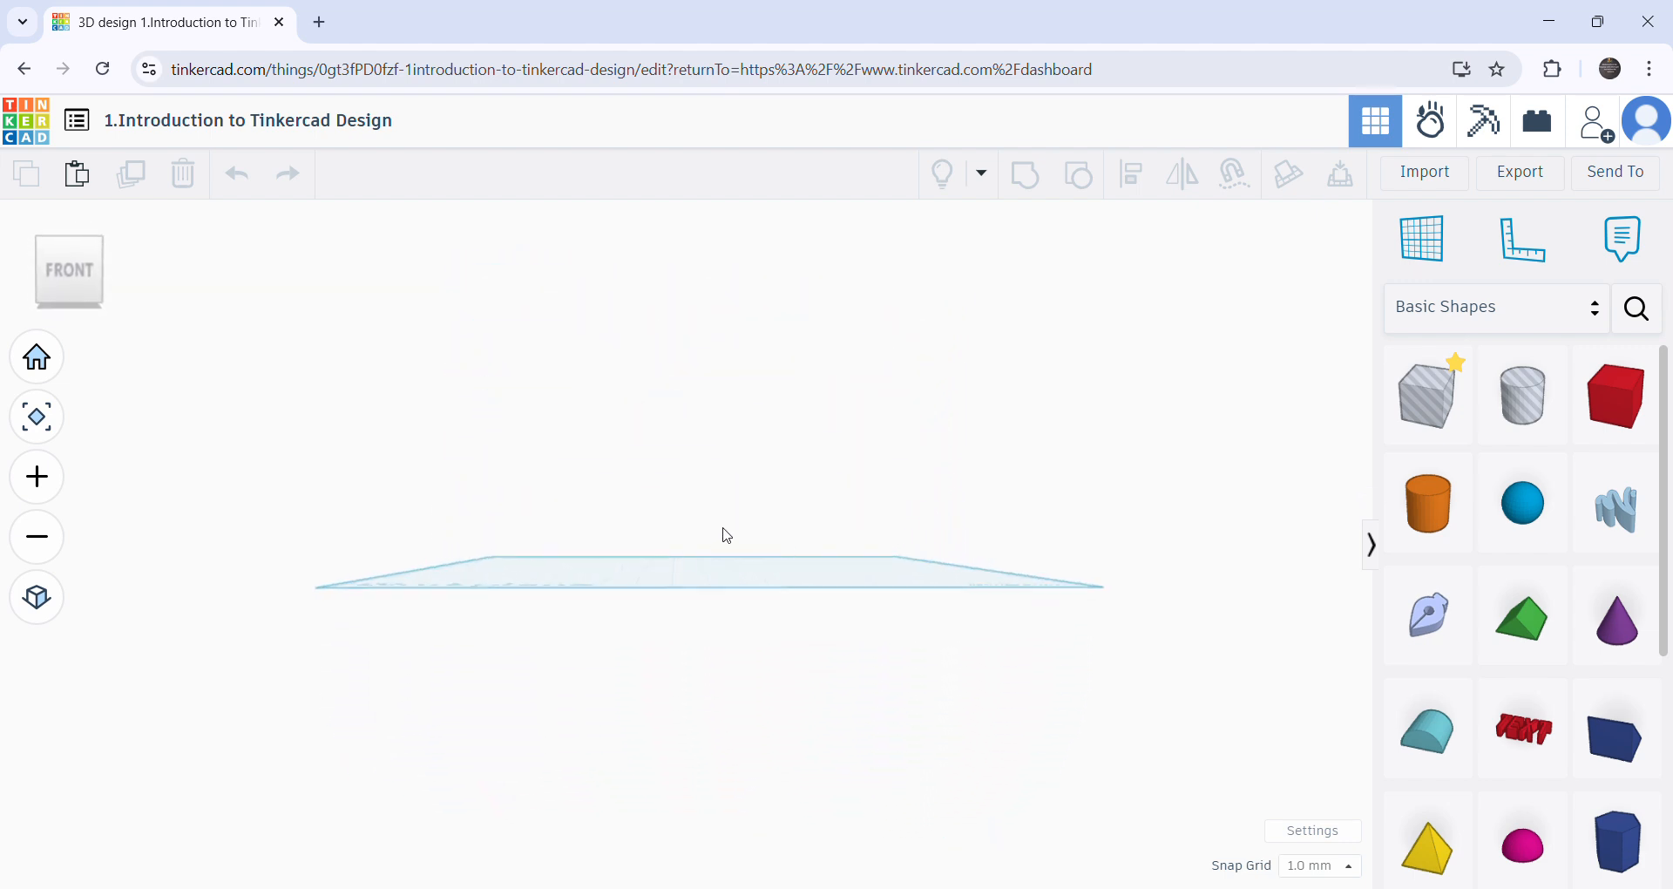
right_drag(965, 627, 659, 702)
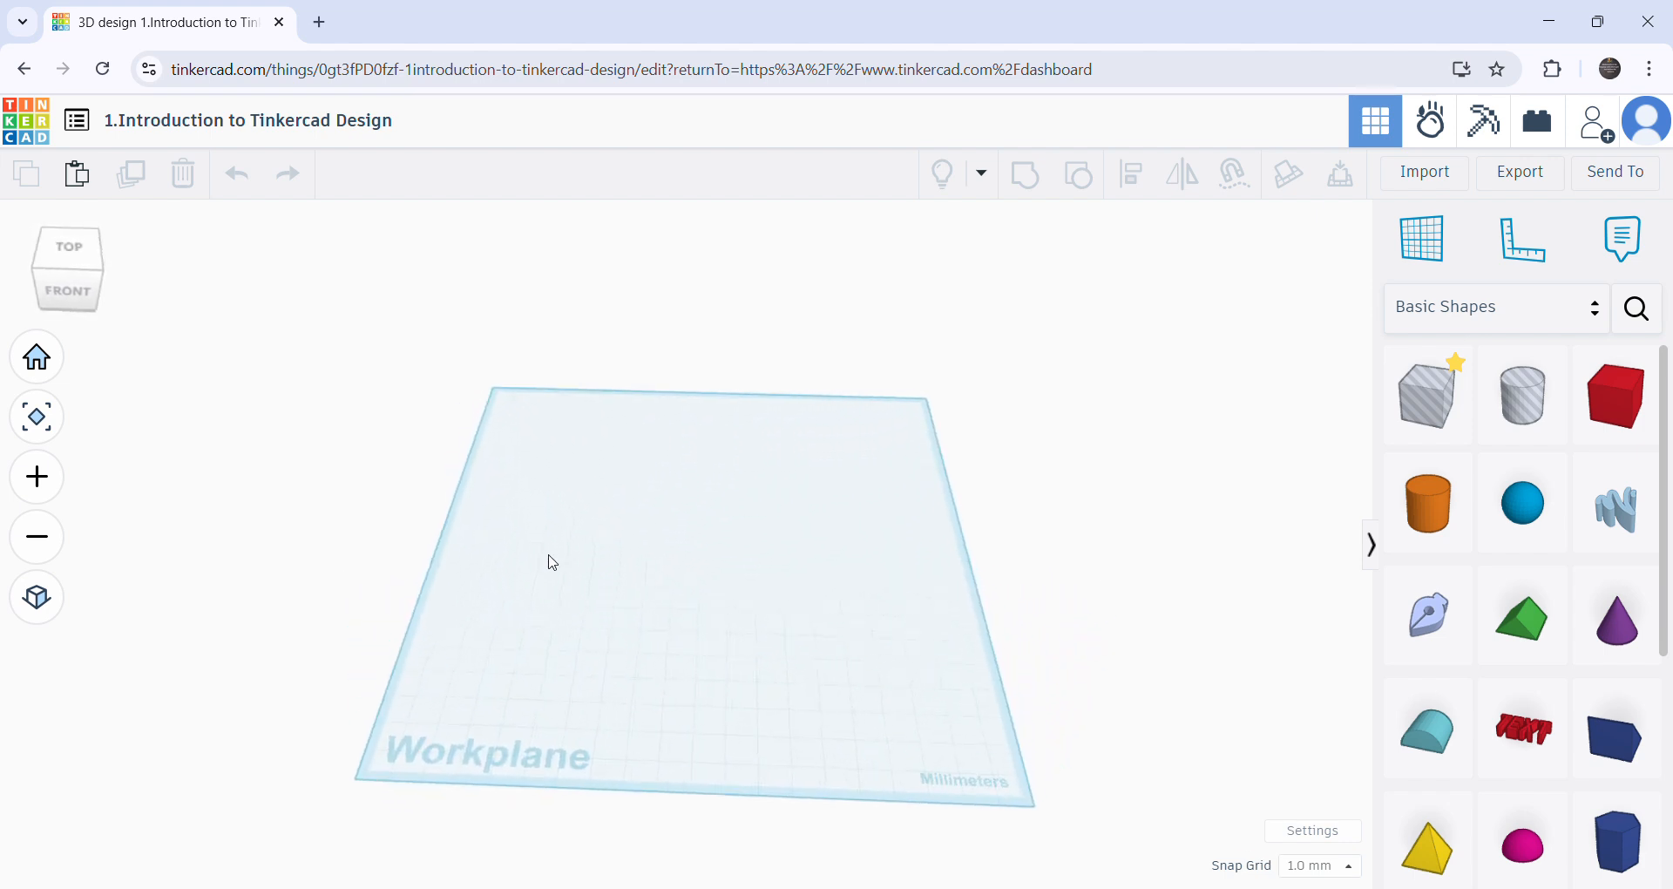
- Reset the workplane to the home view, then zoom in and back out
click(37, 357)
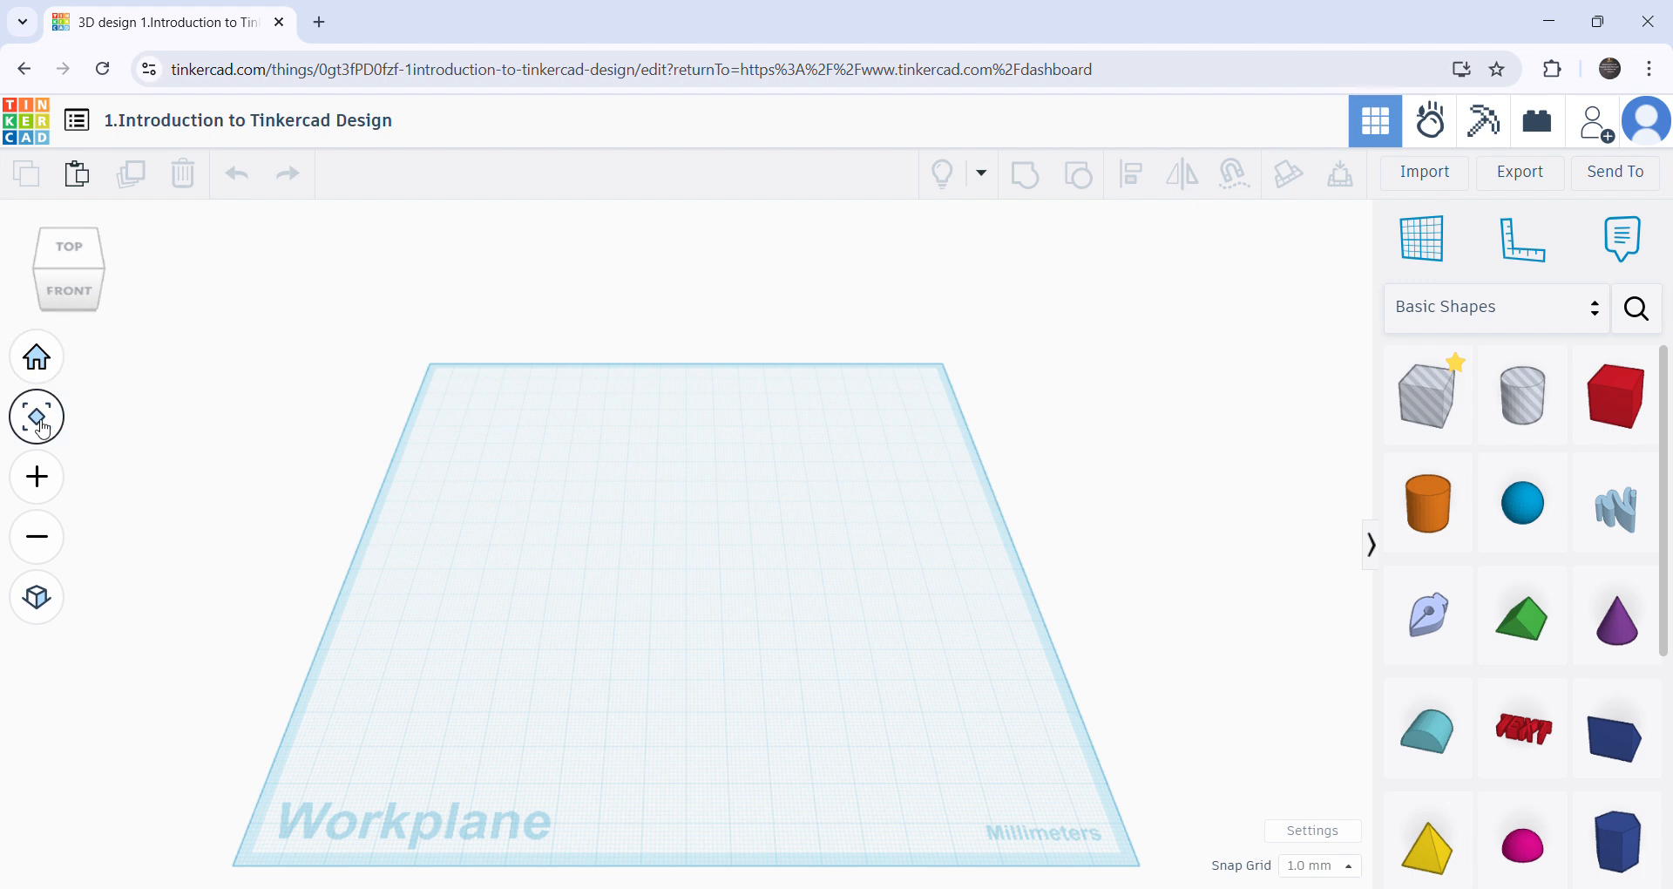
click(37, 477)
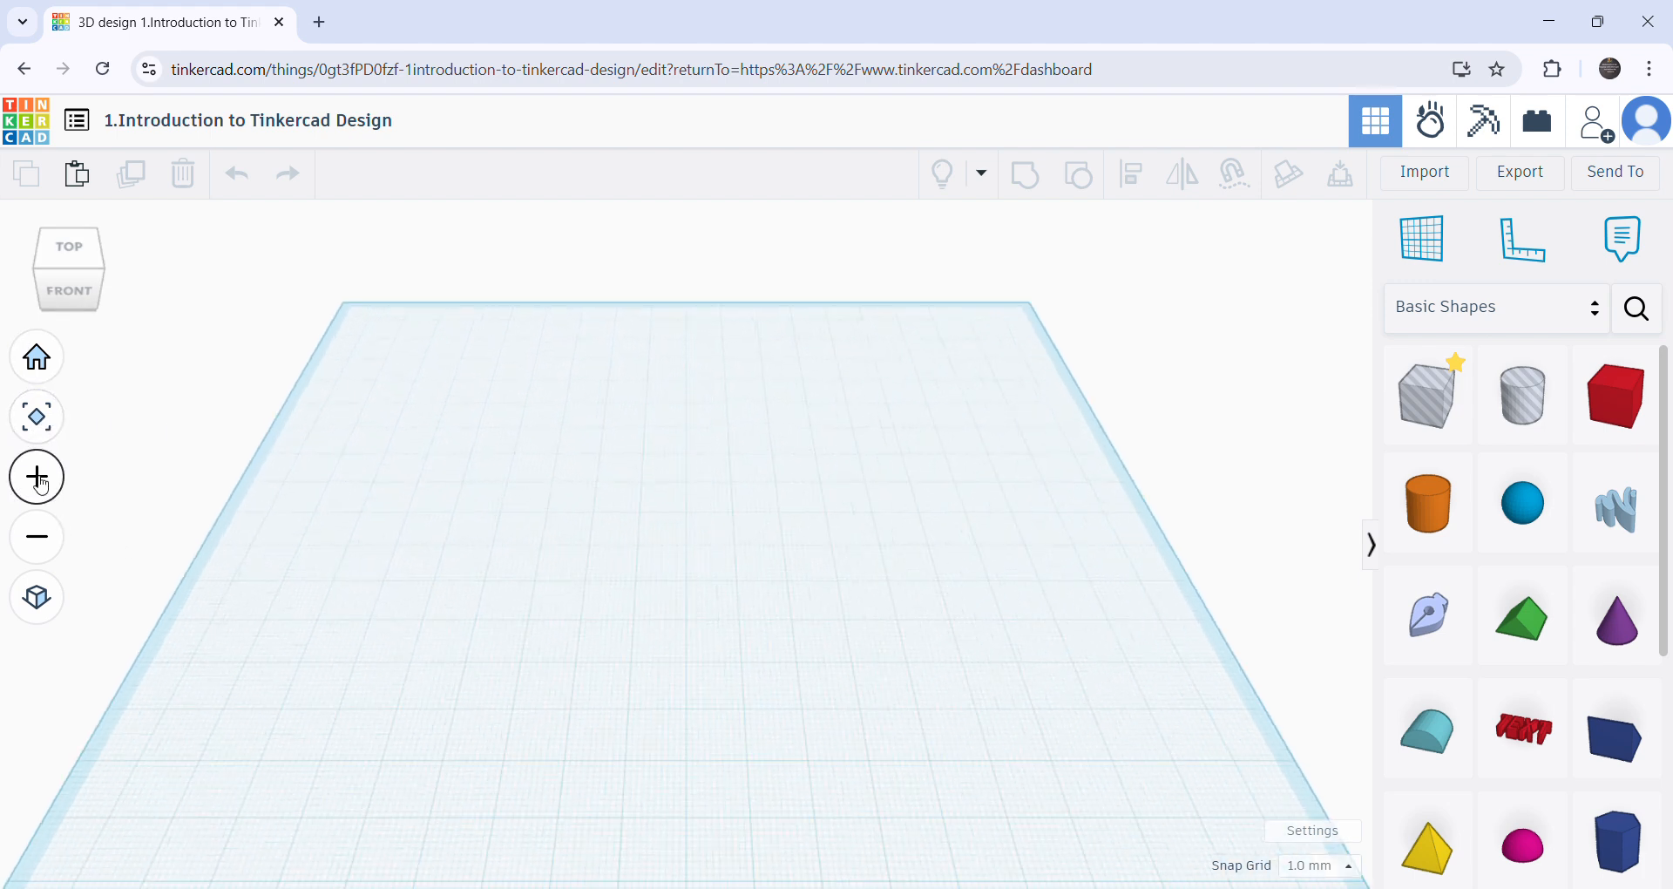
click(39, 537)
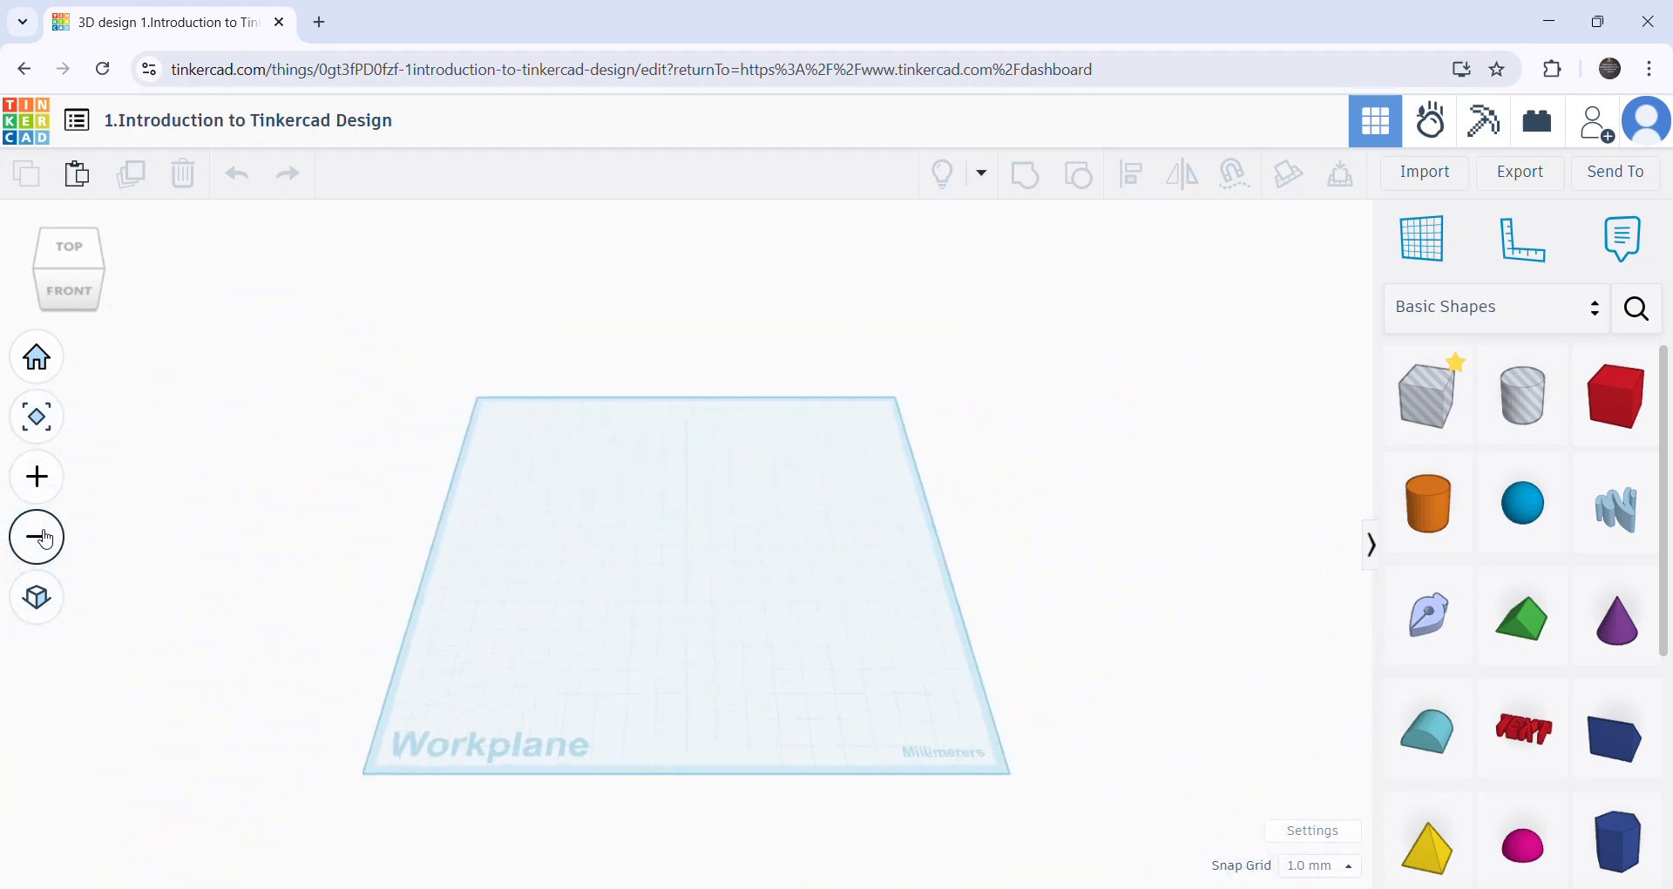
- Compare the workplane in orthographic and perspective views from several angles, ending in orthographic view
click(38, 598)
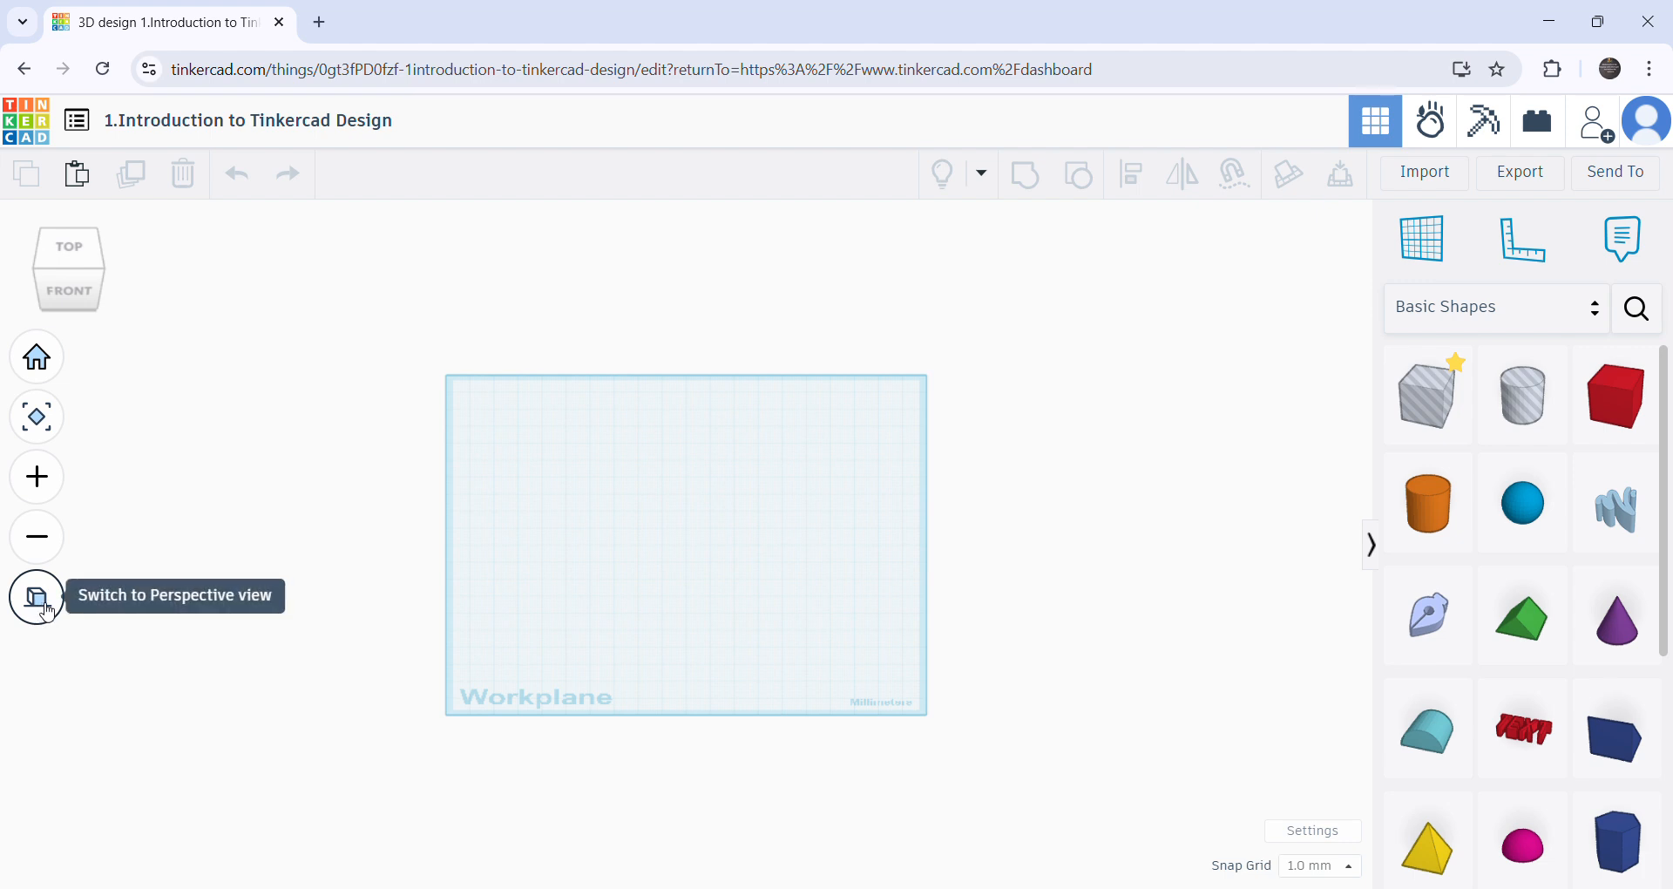
right_drag(538, 686, 564, 529)
right_drag(548, 601, 233, 612)
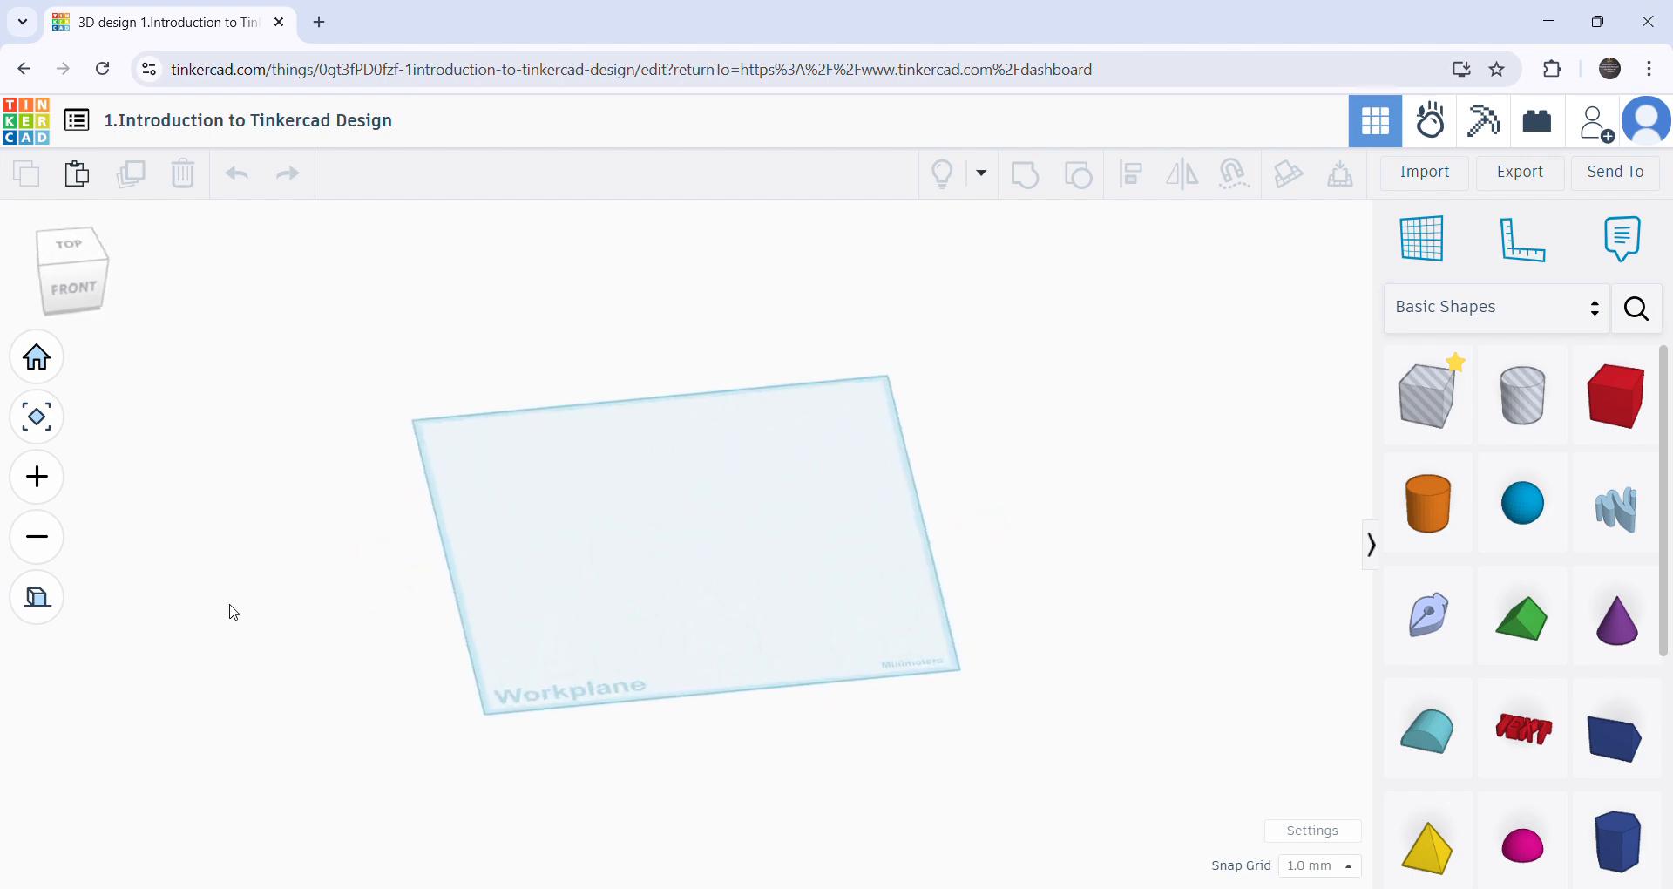
click(37, 598)
right_drag(657, 743, 646, 712)
click(43, 600)
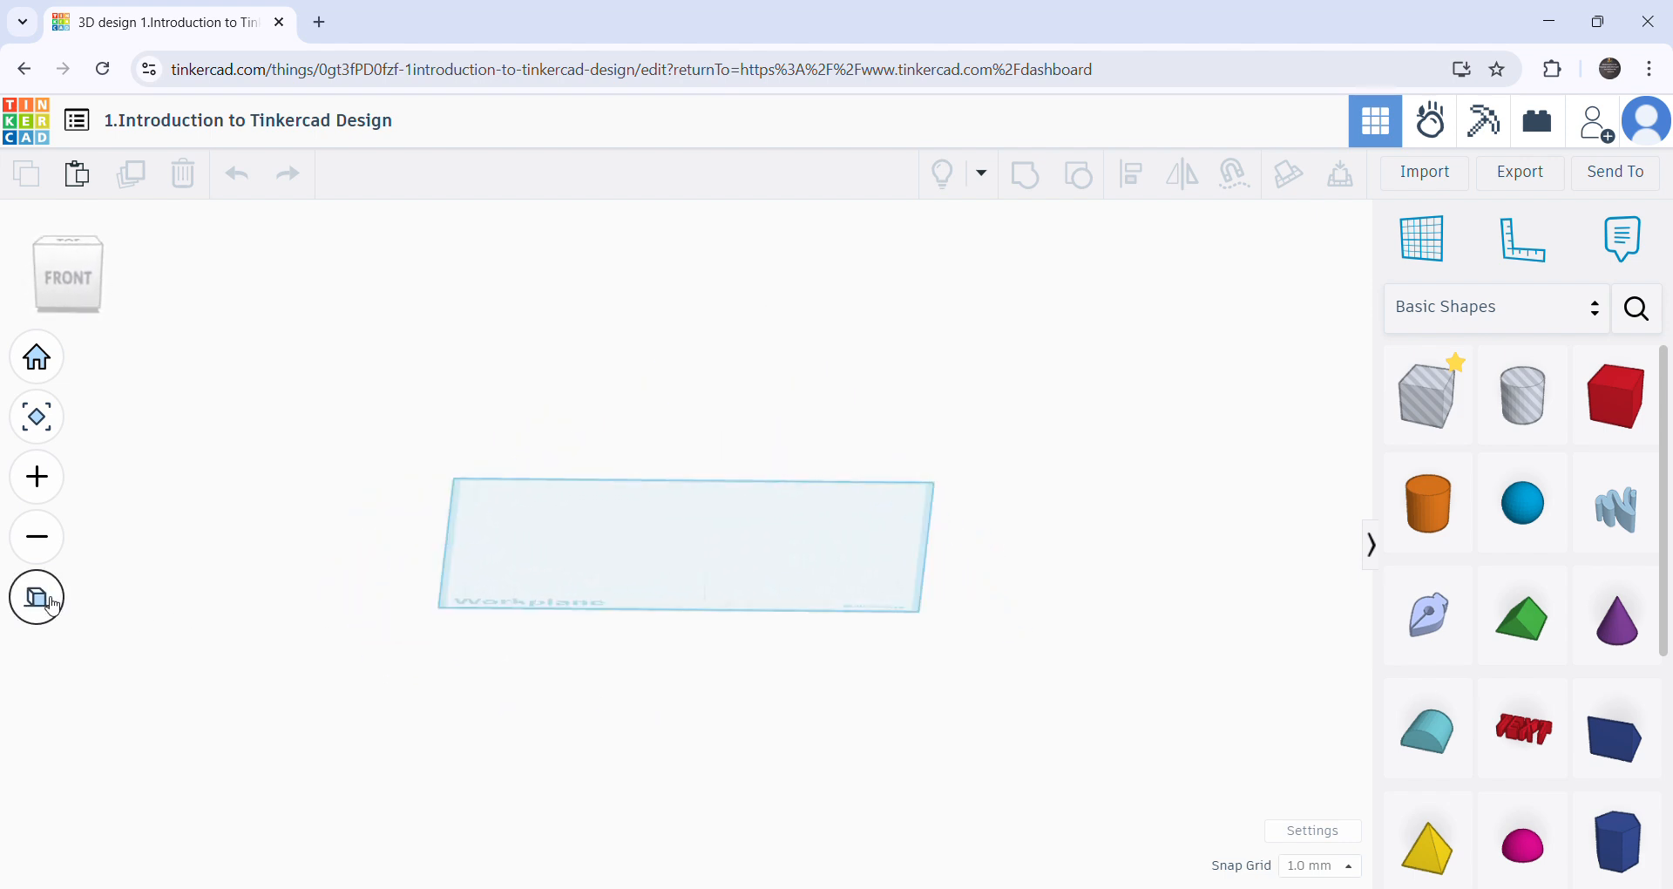
click(52, 604)
click(53, 604)
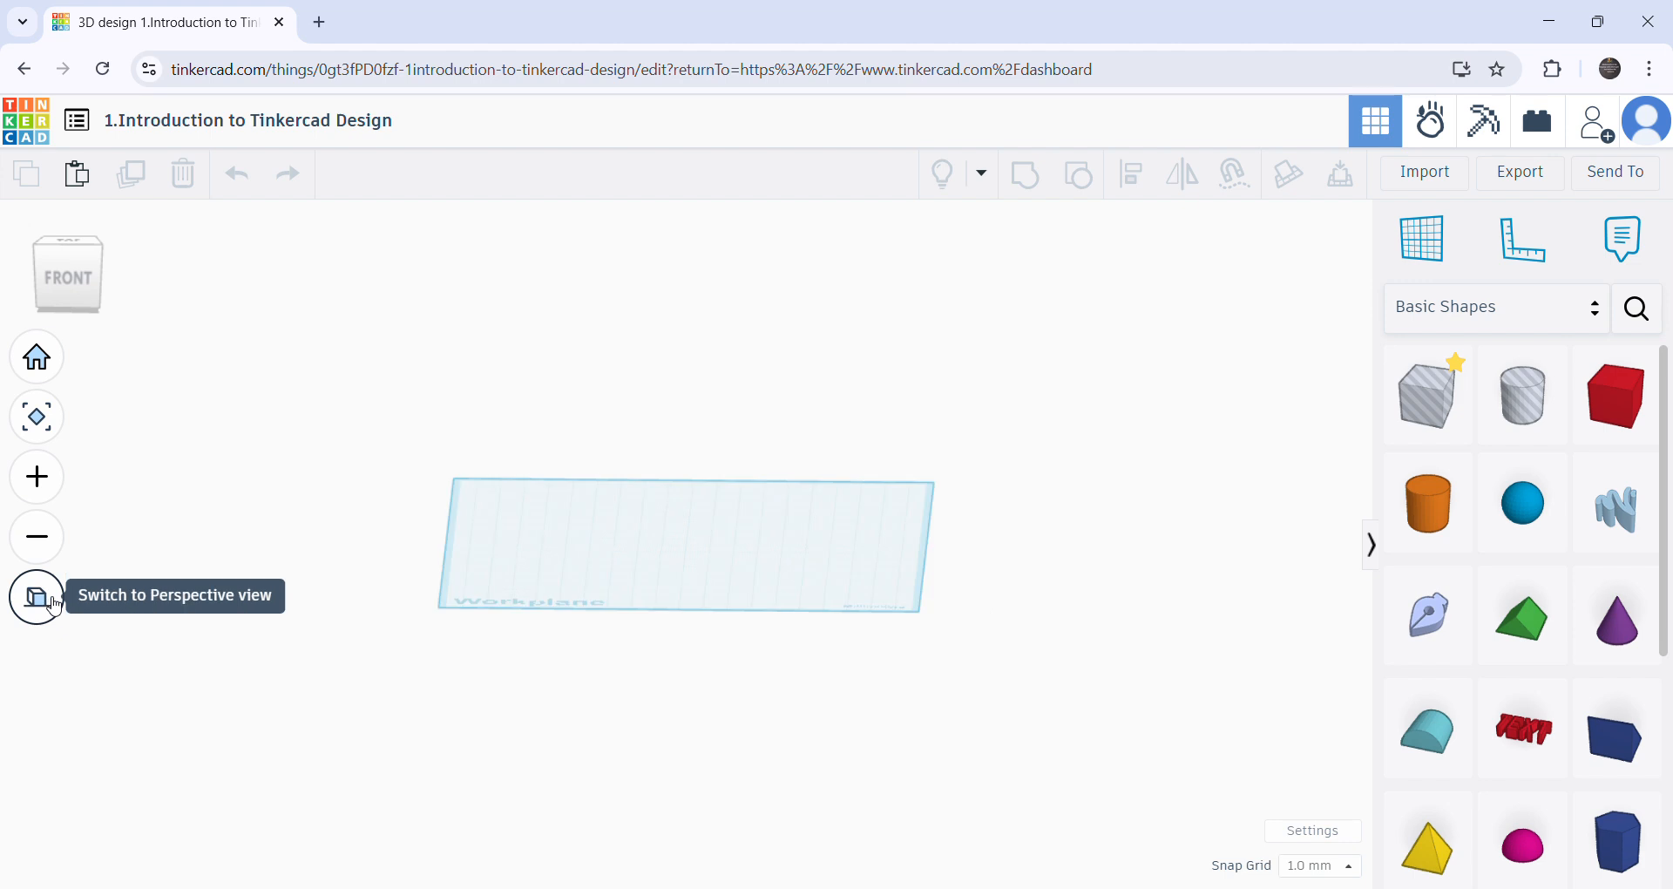
- Switch the workplane to perspective view and orbit it to a low front angle
right_drag(724, 635, 392, 621)
click(37, 603)
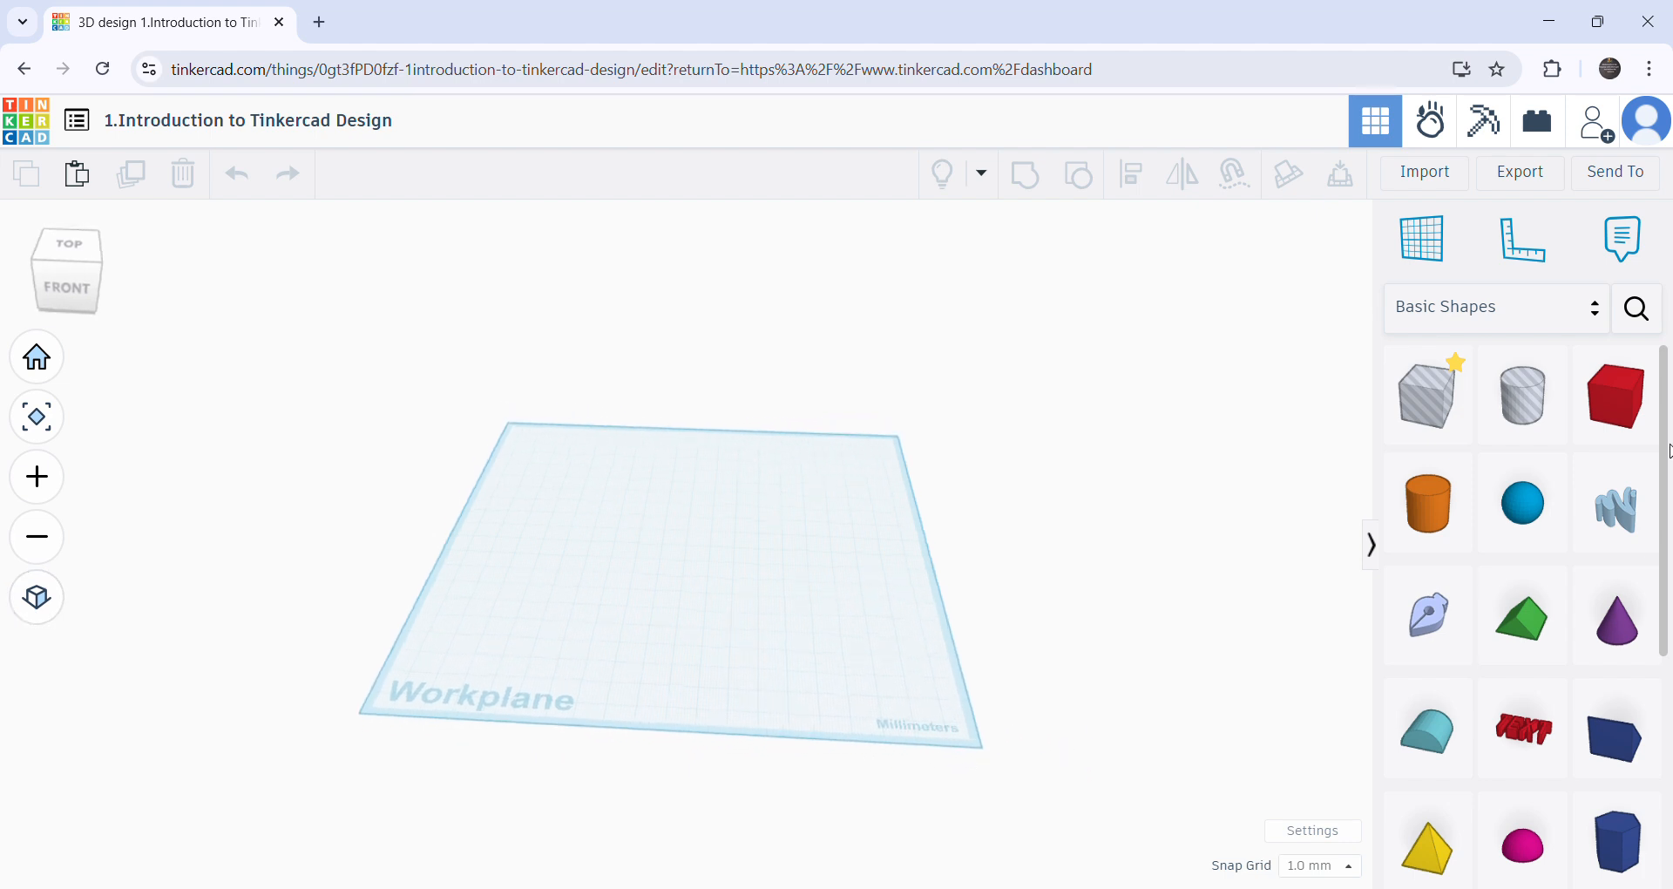
right_drag(685, 584, 827, 819)
right_drag(535, 808, 686, 687)
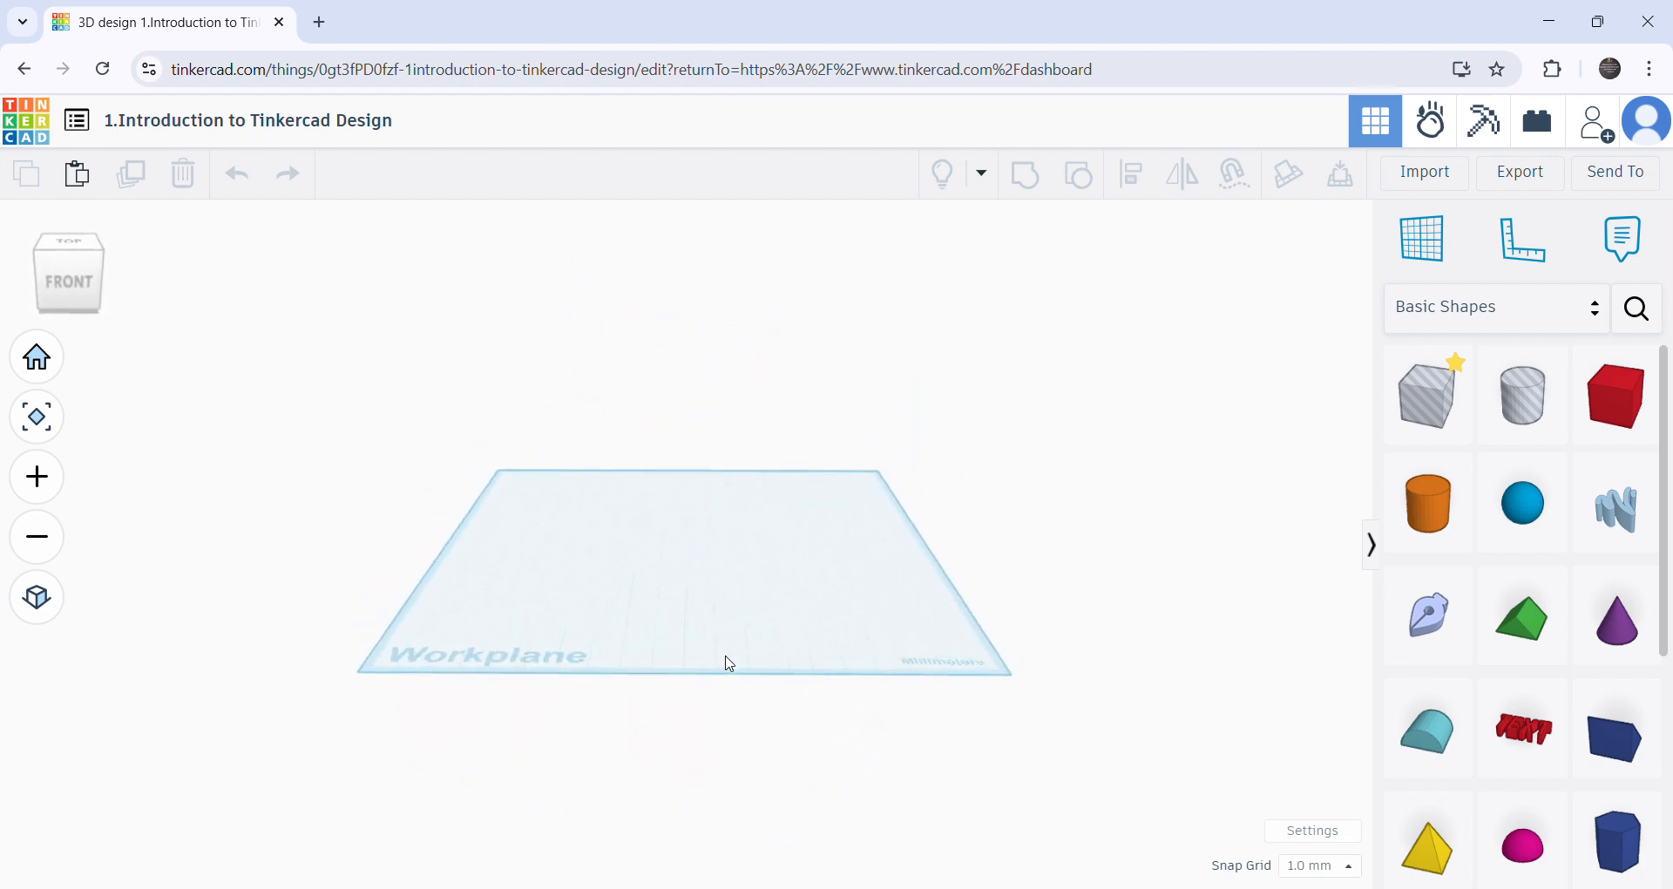
- Try zooming in and out, panning the workplane, and drawing selection rectangles across its empty area
scroll(688, 649, up, 5)
scroll(692, 643, down, 2)
scroll(810, 590, up, 6)
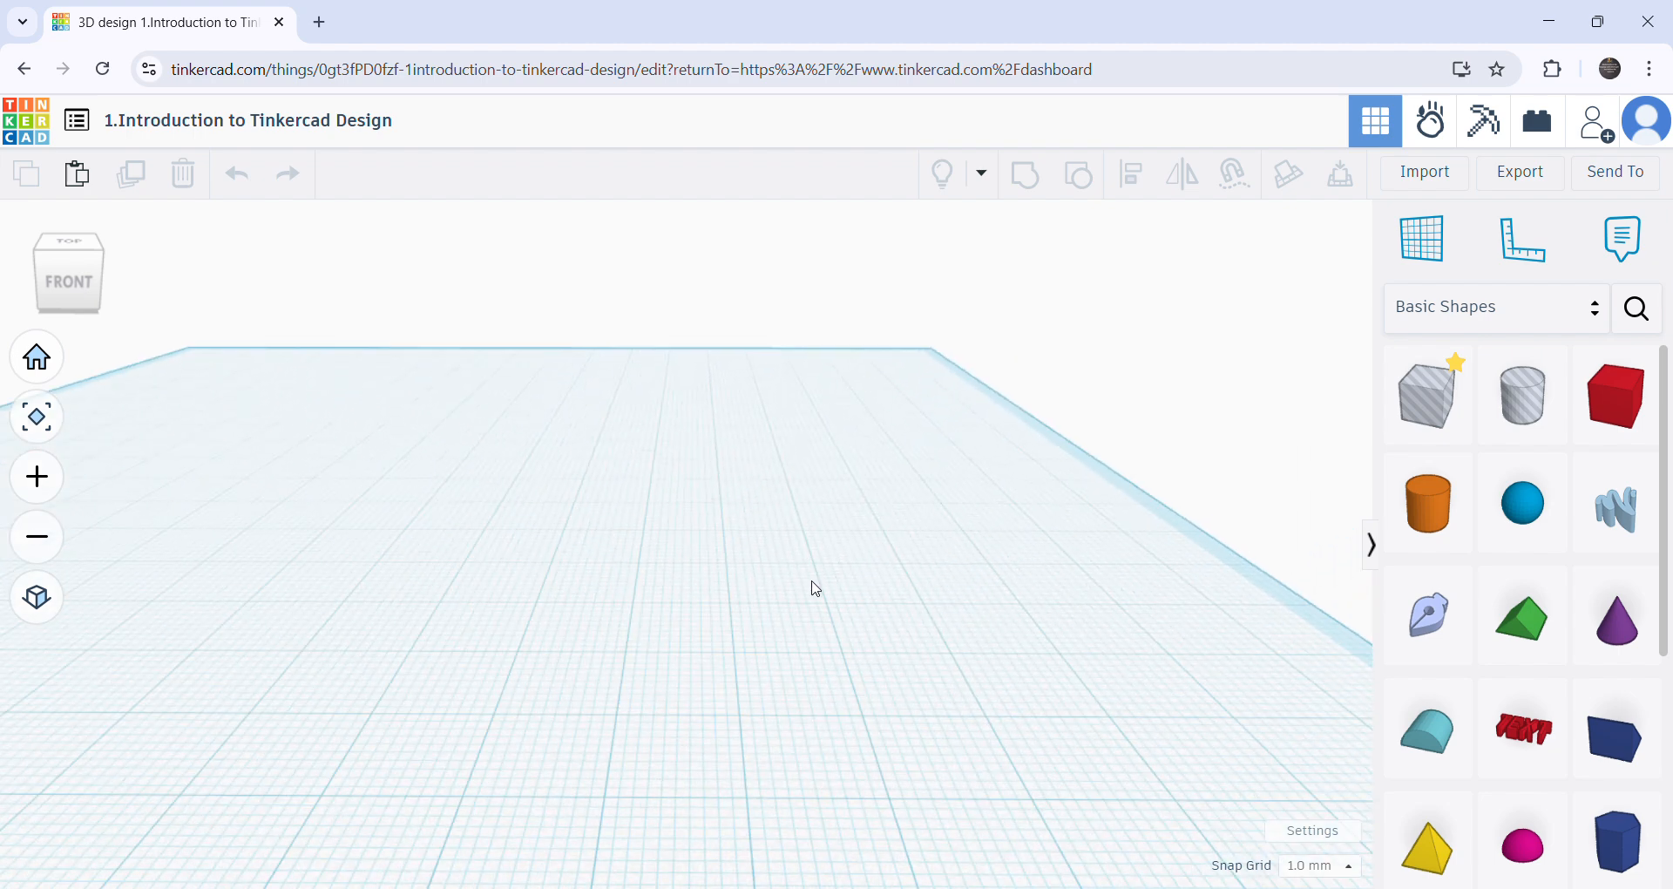
scroll(821, 590, down, 10)
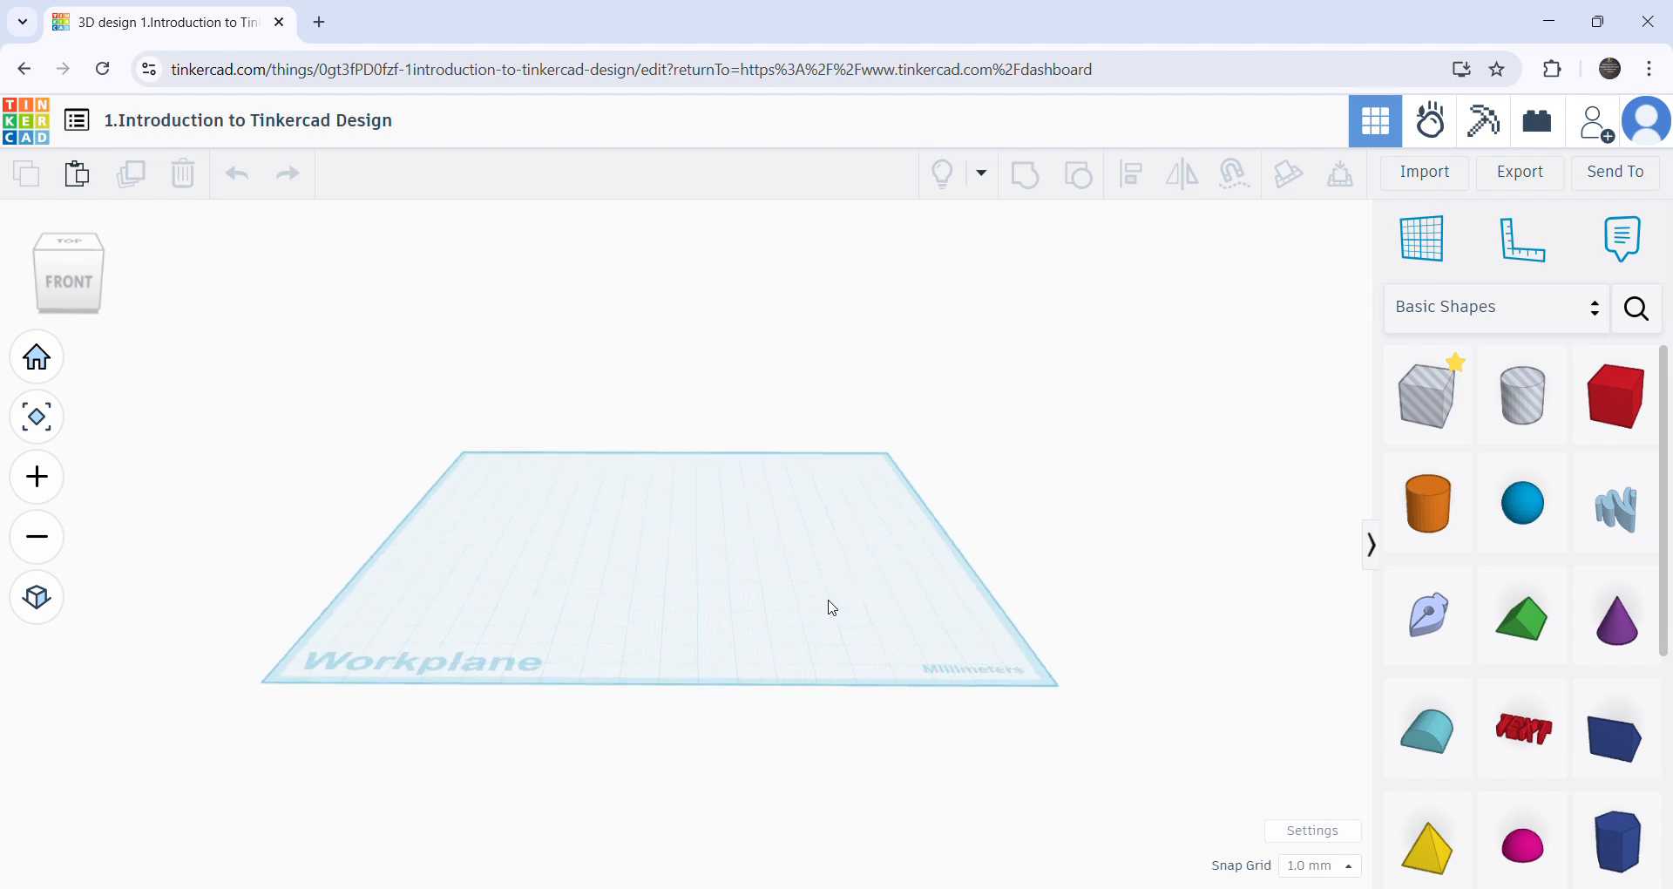
scroll(830, 598, down, 2)
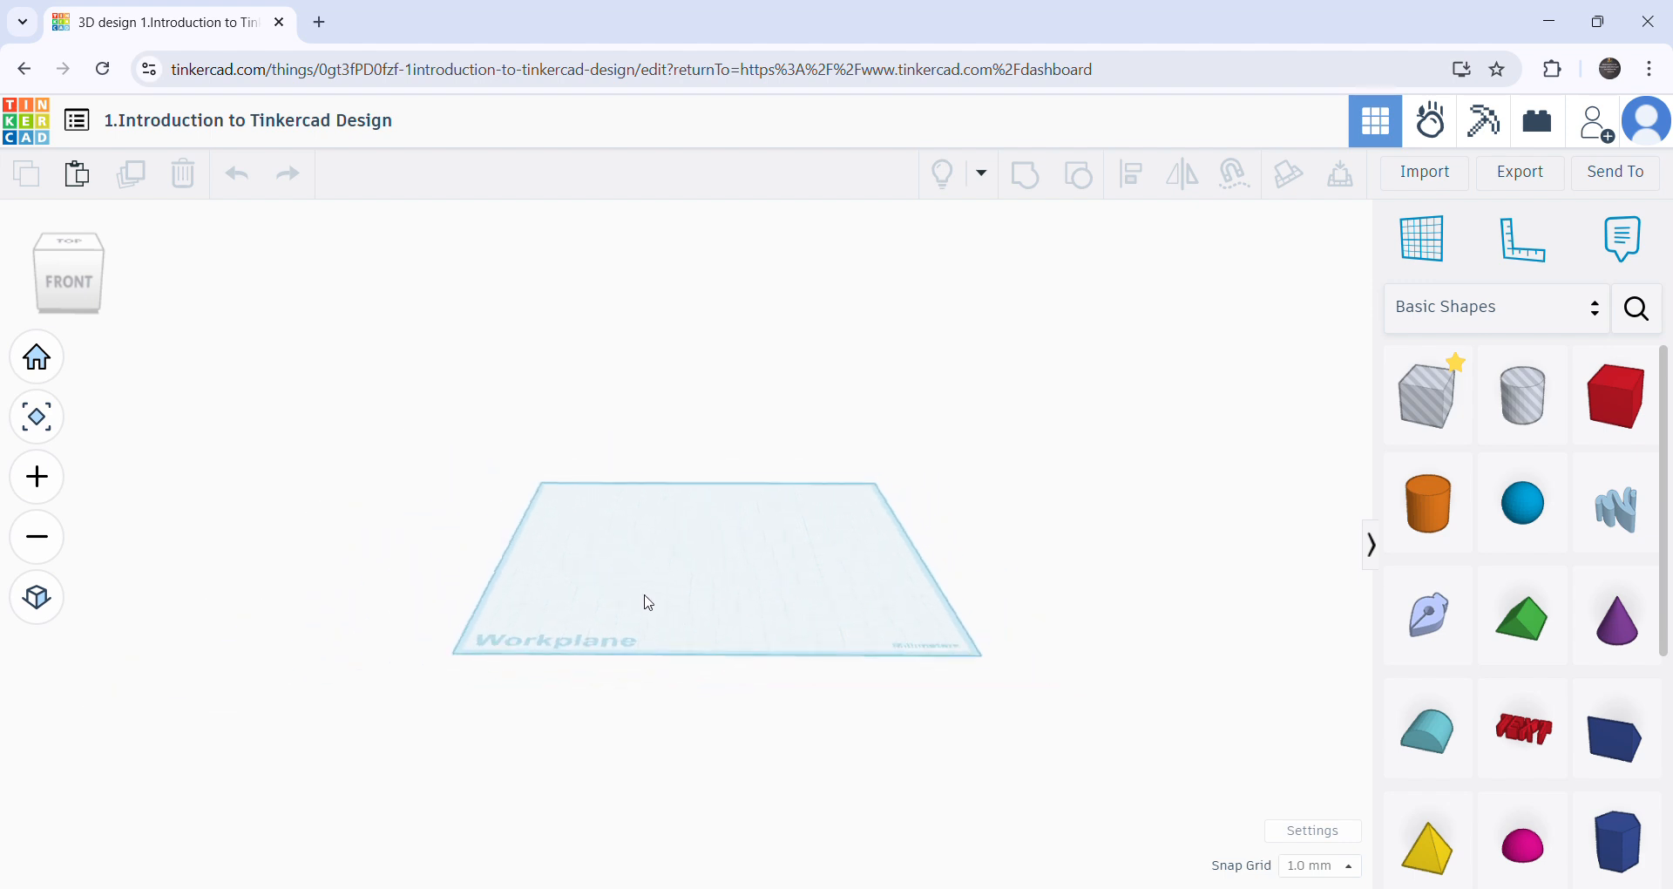
mouse_move(648, 602)
middle_down()
mouse_move(885, 620)
mouse_move(489, 609)
mouse_move(717, 609)
mouse_move(652, 440)
mouse_move(298, 362)
mouse_move(848, 862)
mouse_move(112, 698)
mouse_move(870, 347)
mouse_move(415, 732)
mouse_move(710, 519)
mouse_move(862, 328)
mouse_move(674, 613)
mouse_move(743, 325)
mouse_move(714, 654)
mouse_move(713, 481)
mouse_move(687, 509)
mouse_move(714, 470)
mouse_move(694, 351)
mouse_move(657, 683)
mouse_move(727, 306)
mouse_move(705, 688)
mouse_move(747, 638)
mouse_move(788, 407)
mouse_move(743, 613)
mouse_move(492, 573)
mouse_move(1016, 601)
mouse_move(587, 613)
mouse_move(461, 593)
mouse_move(619, 625)
mouse_move(630, 591)
middle_up()
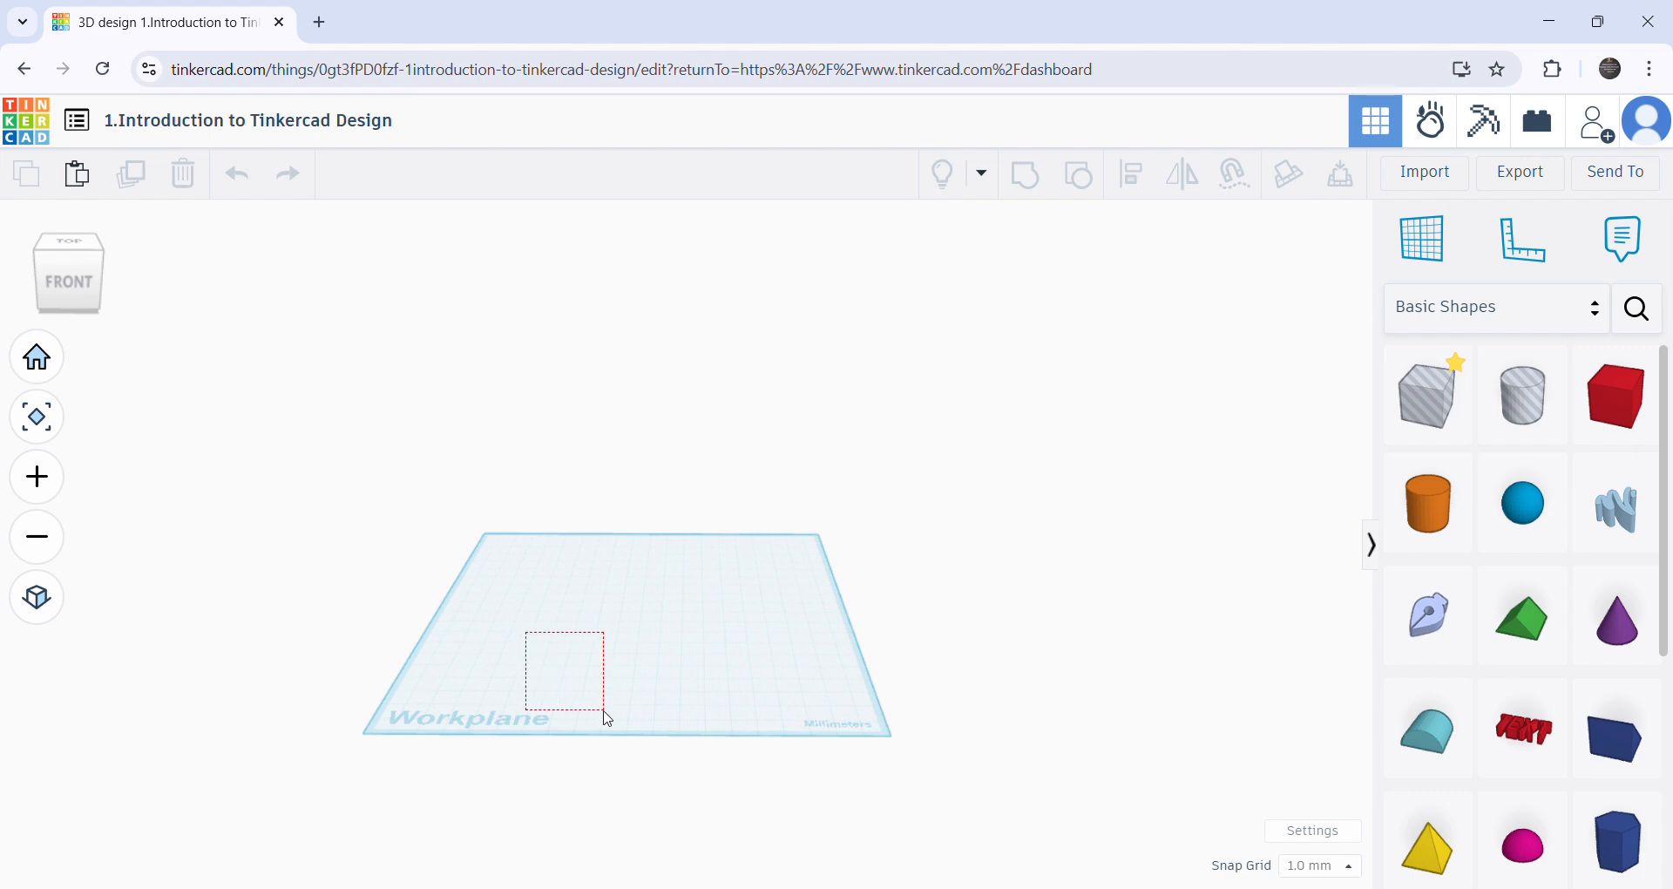
drag(934, 751, 956, 537)
drag(431, 447, 910, 702)
drag(582, 677, 936, 683)
- Place a solid red Box from Basic Shapes near the middle of the workplane
drag(1616, 396, 653, 613)
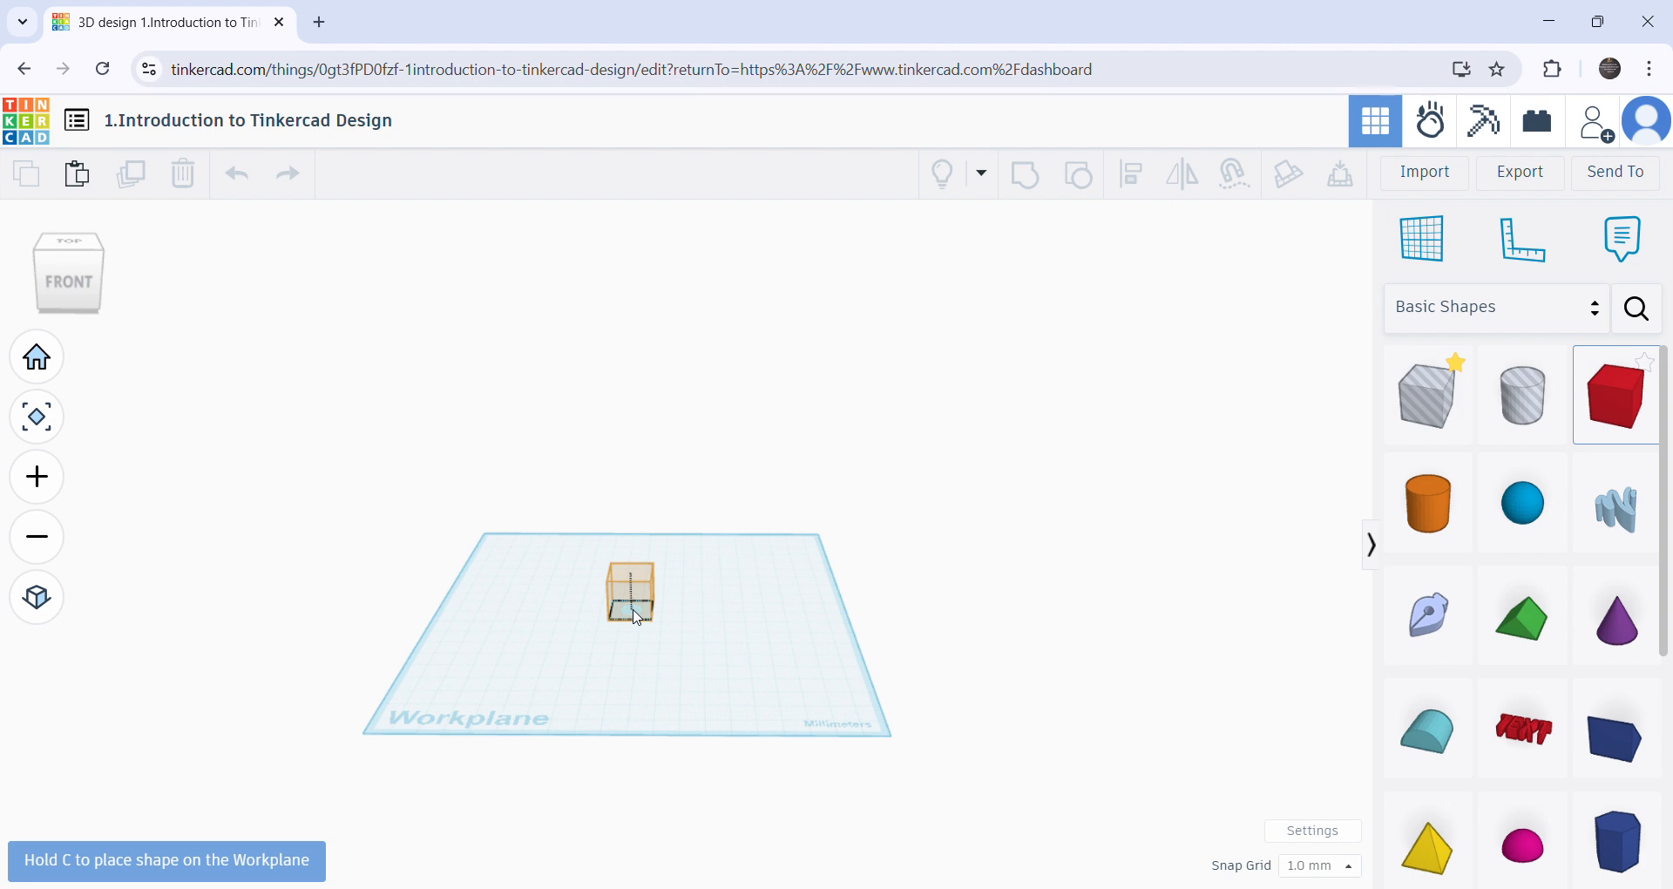
drag(637, 617, 636, 617)
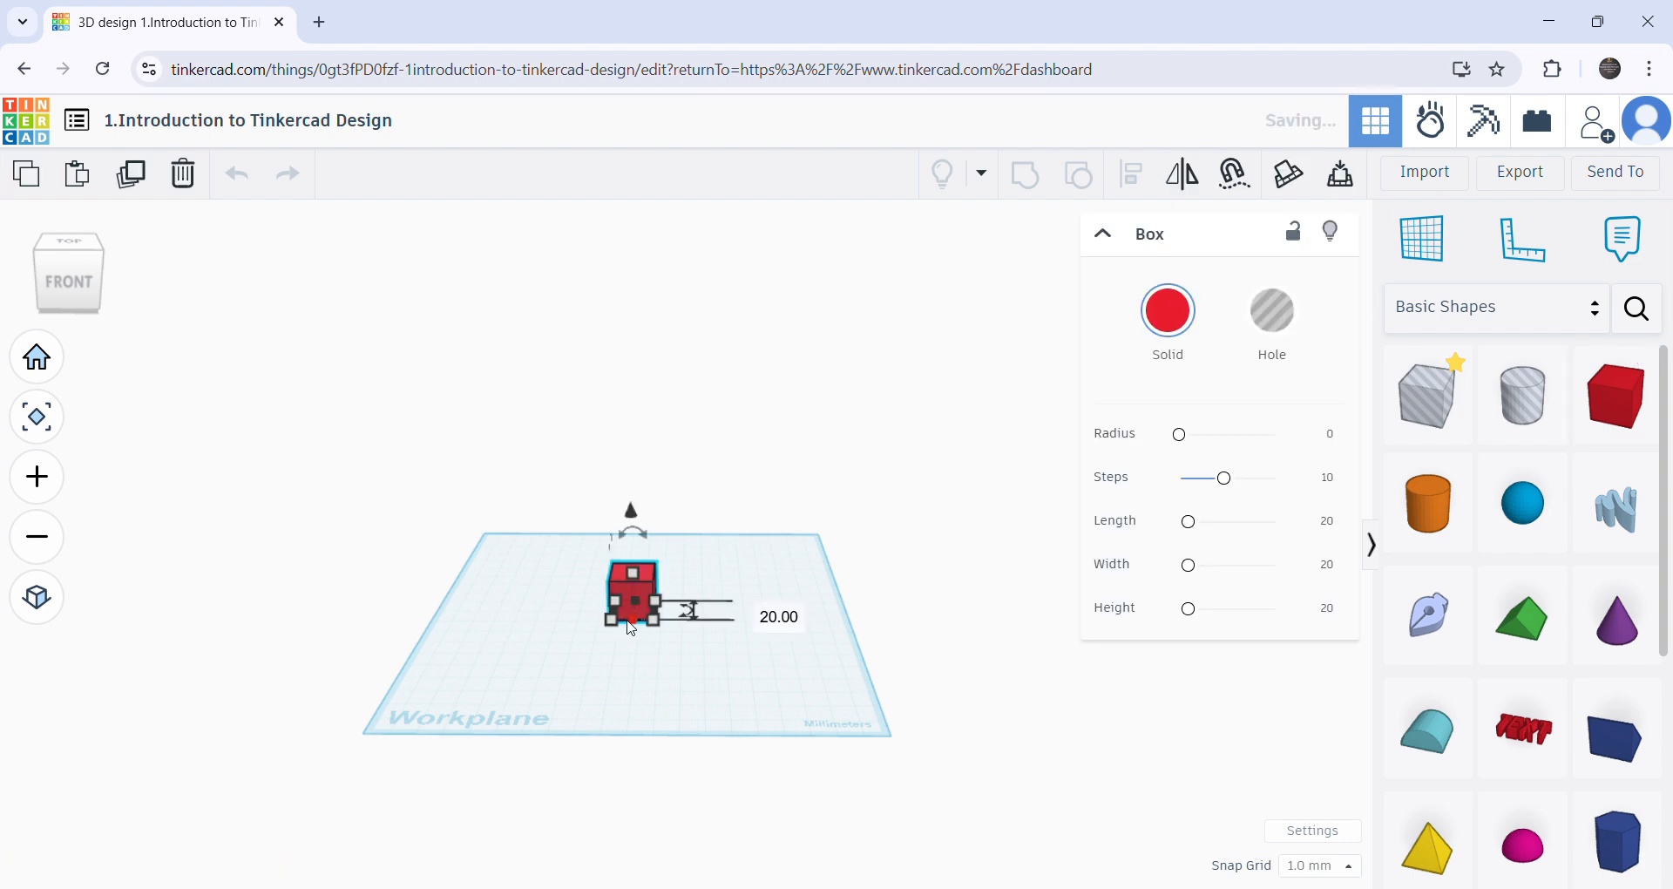
scroll(641, 633, up, 10)
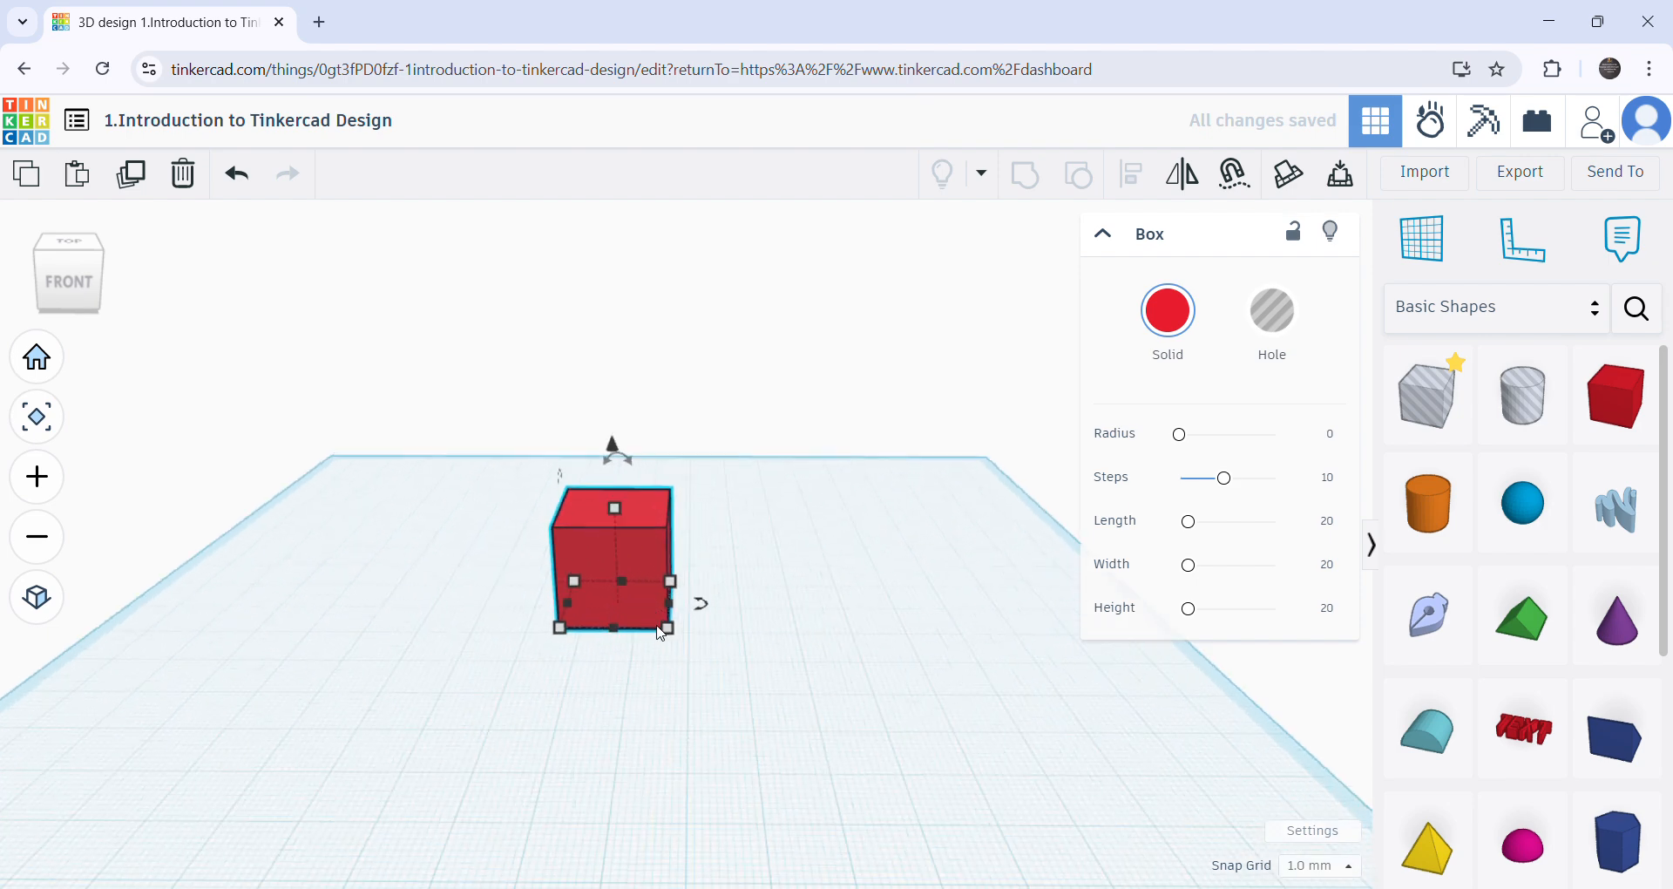
scroll(668, 633, down, 10)
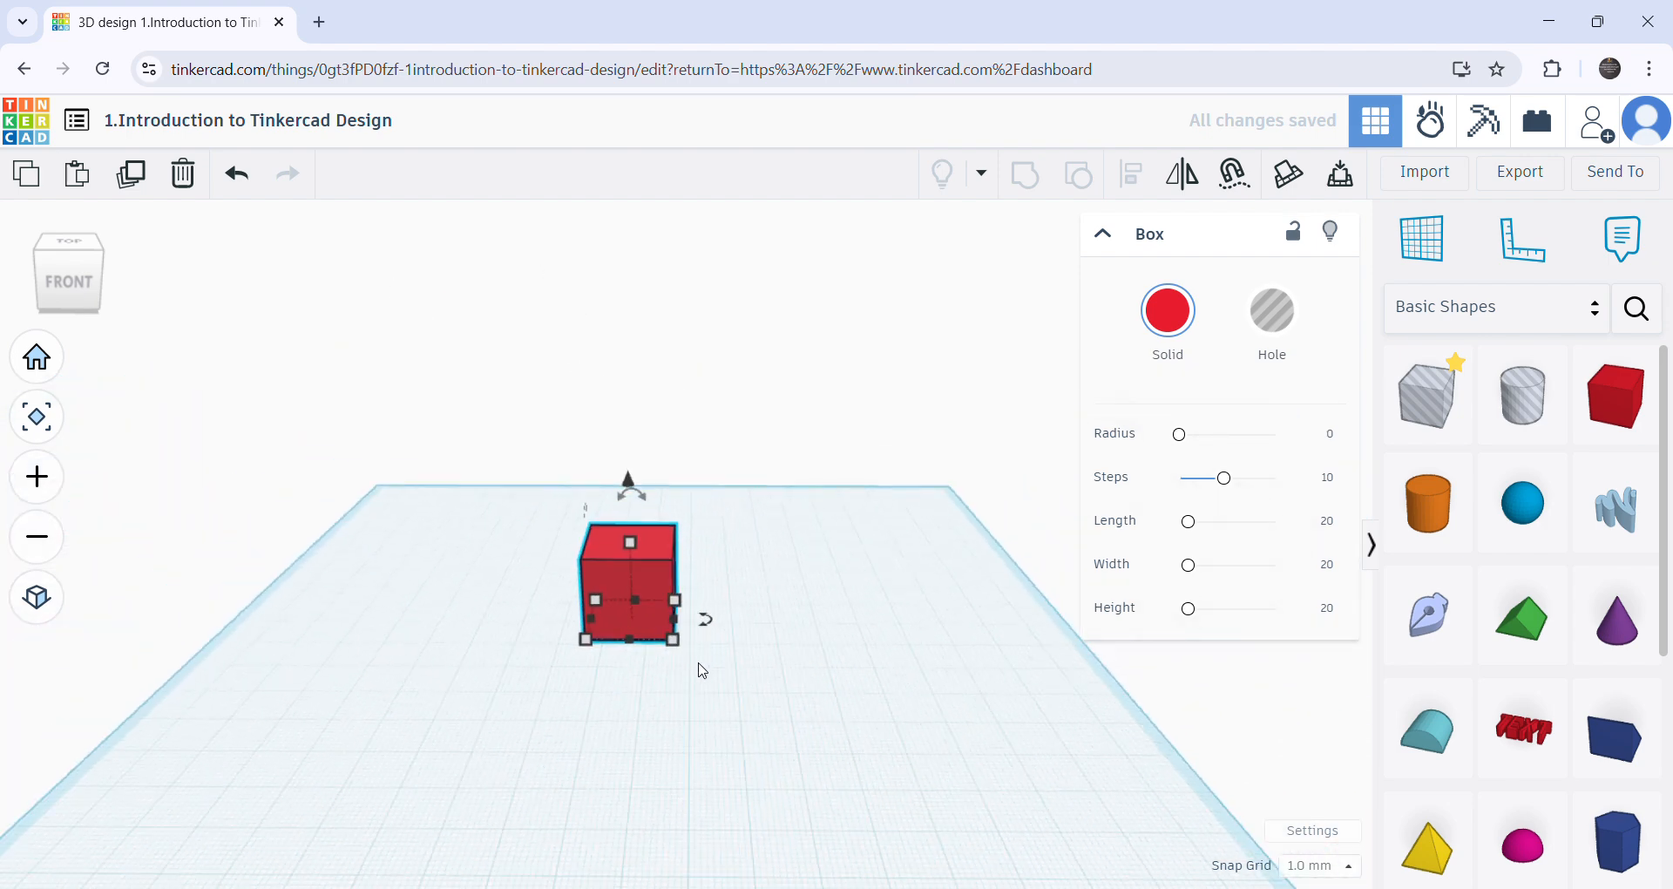
- Enlarge the red box's base by its front corner, to a depth of about 28 mm
right_drag(788, 723, 638, 603)
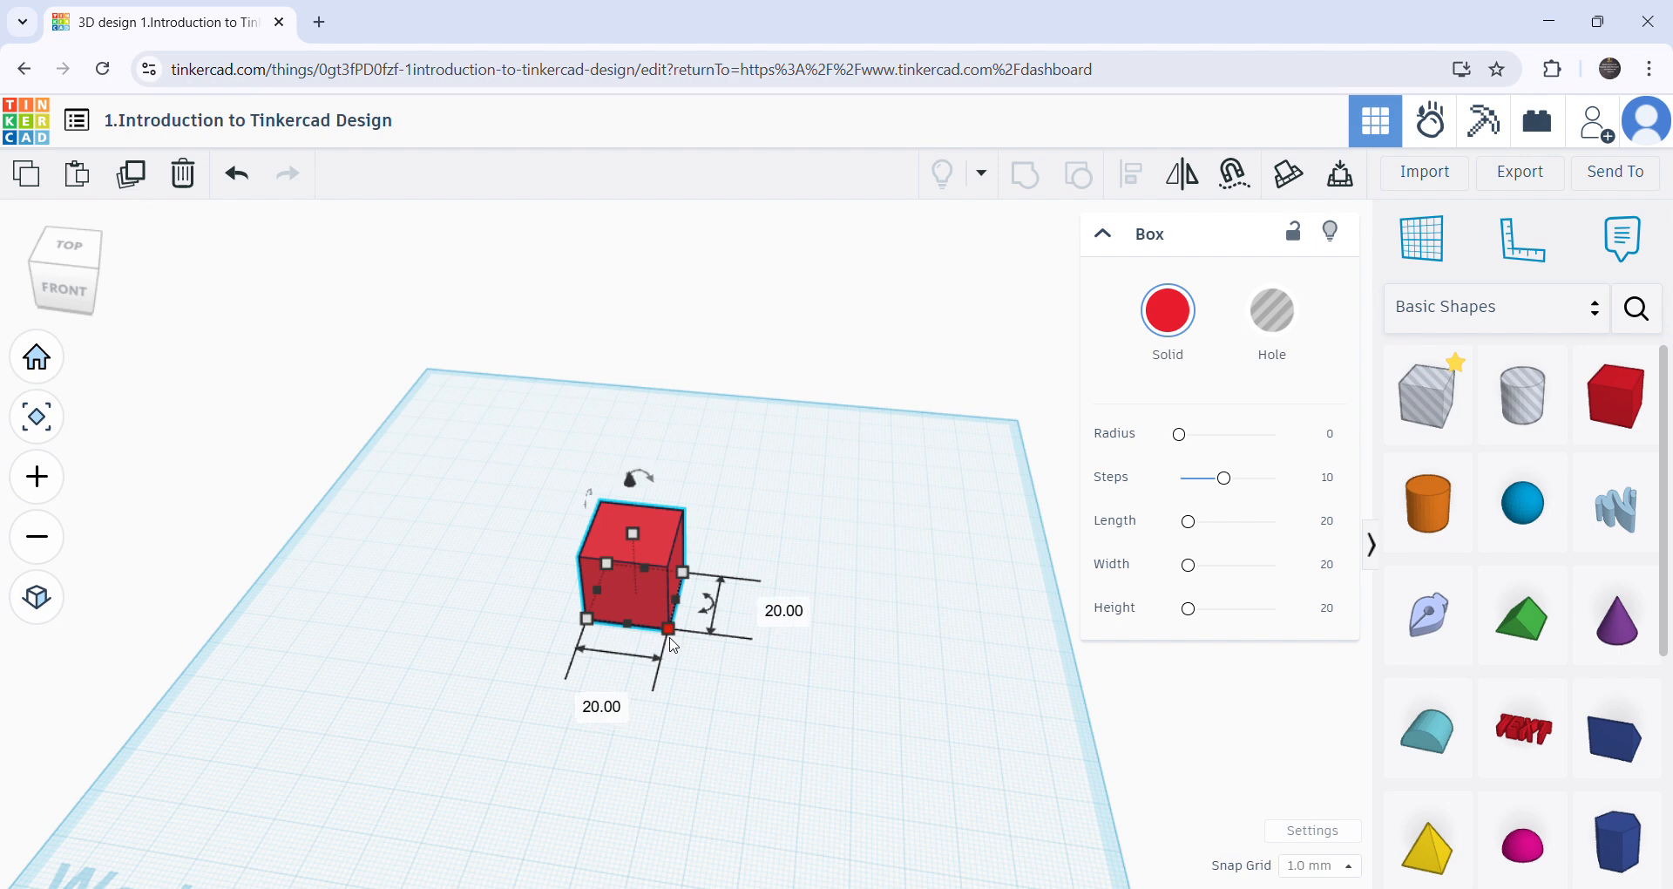
scroll(674, 645, up, 5)
scroll(645, 562, down, 2)
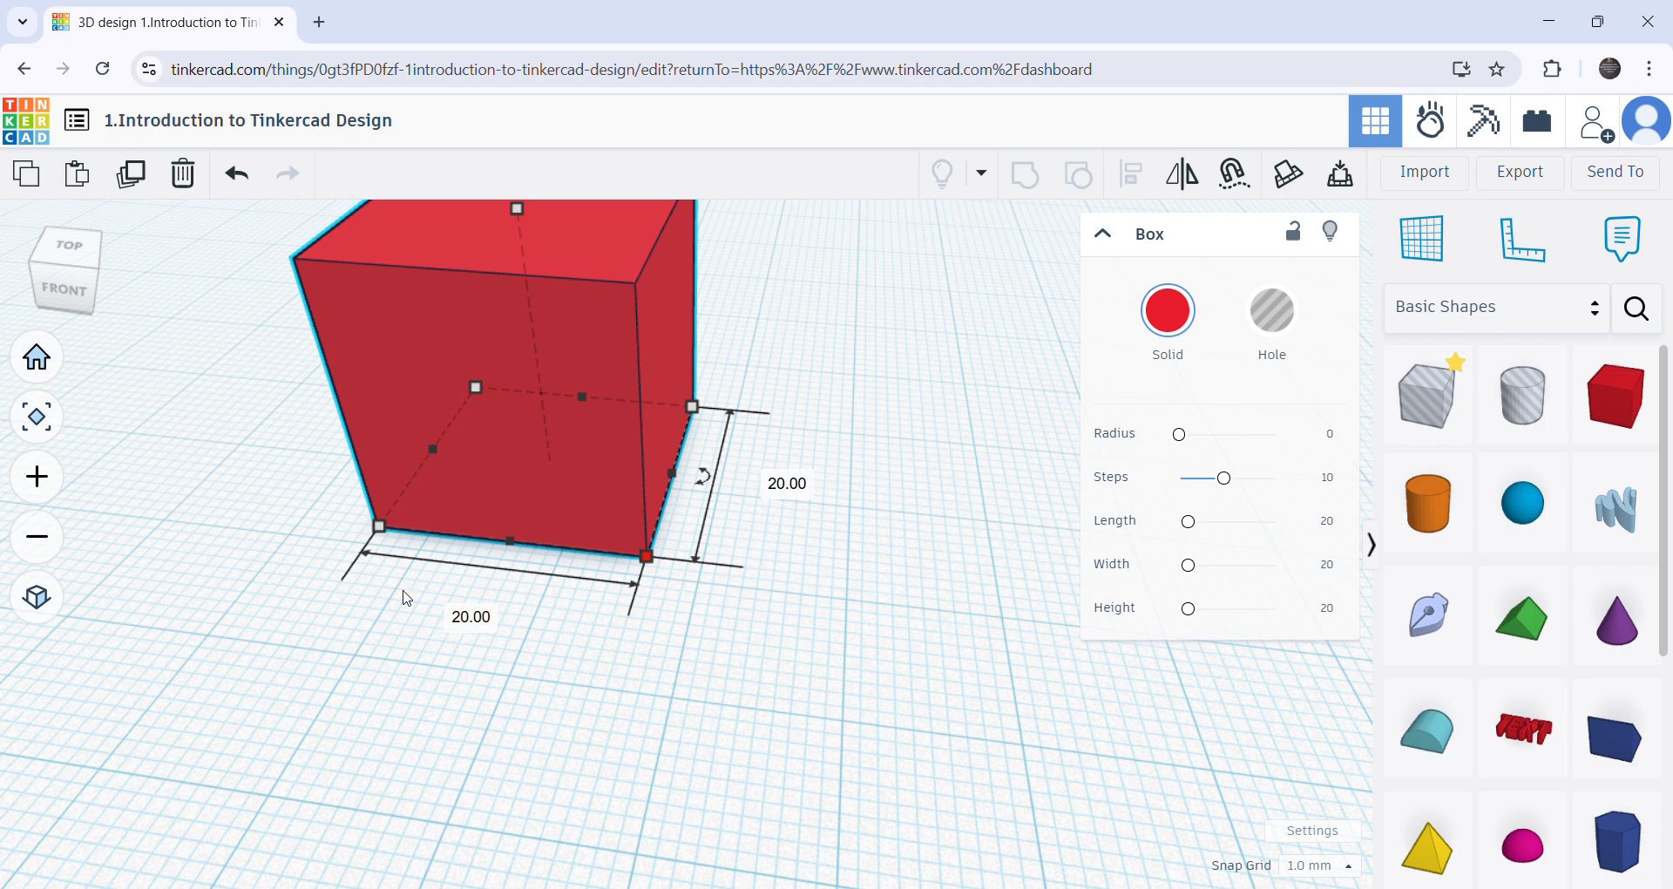
scroll(722, 572, down, 3)
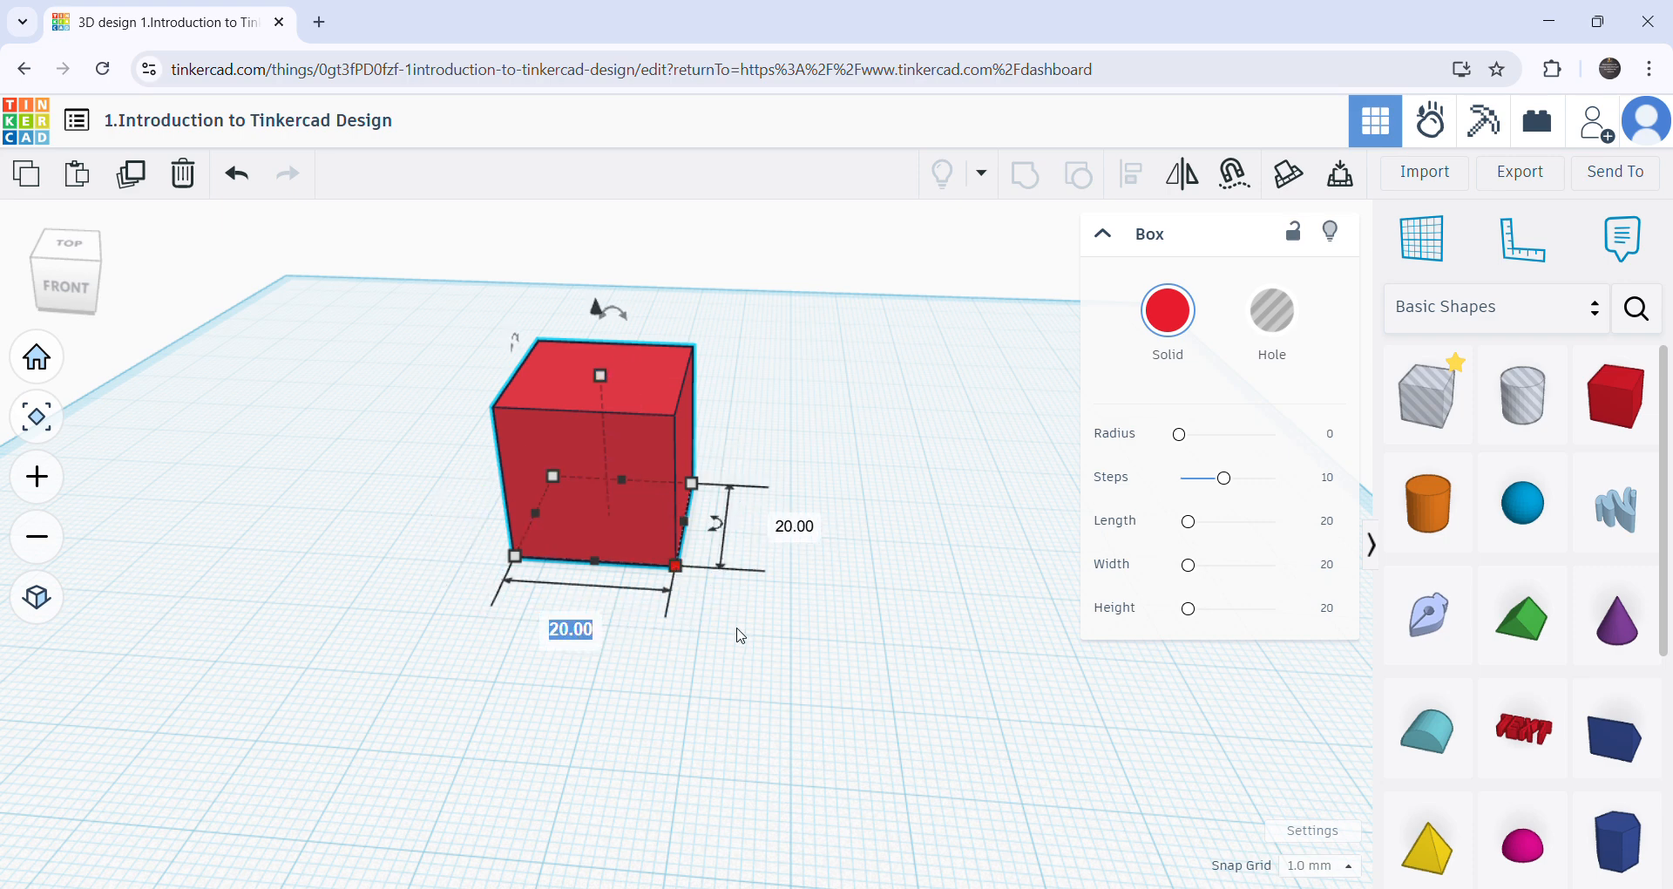
click(696, 662)
click(670, 566)
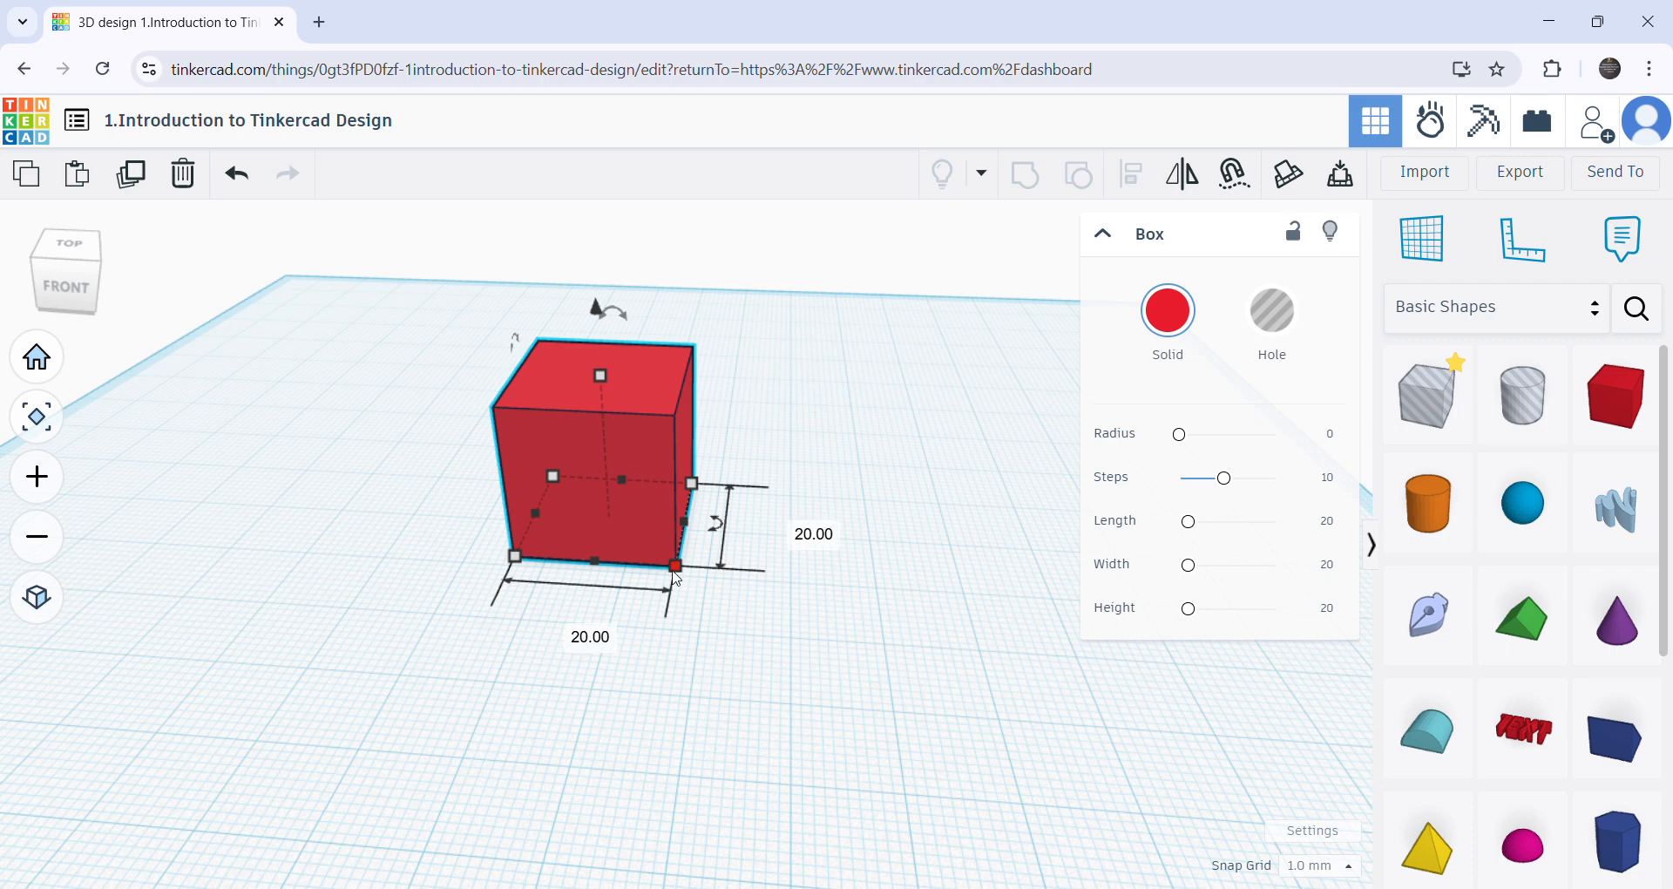
drag(676, 568, 827, 617)
click(987, 697)
click(754, 545)
right_drag(964, 579, 741, 517)
- Set the red box's base dimensions to 45 mm by 35 mm
mouse_move(772, 658)
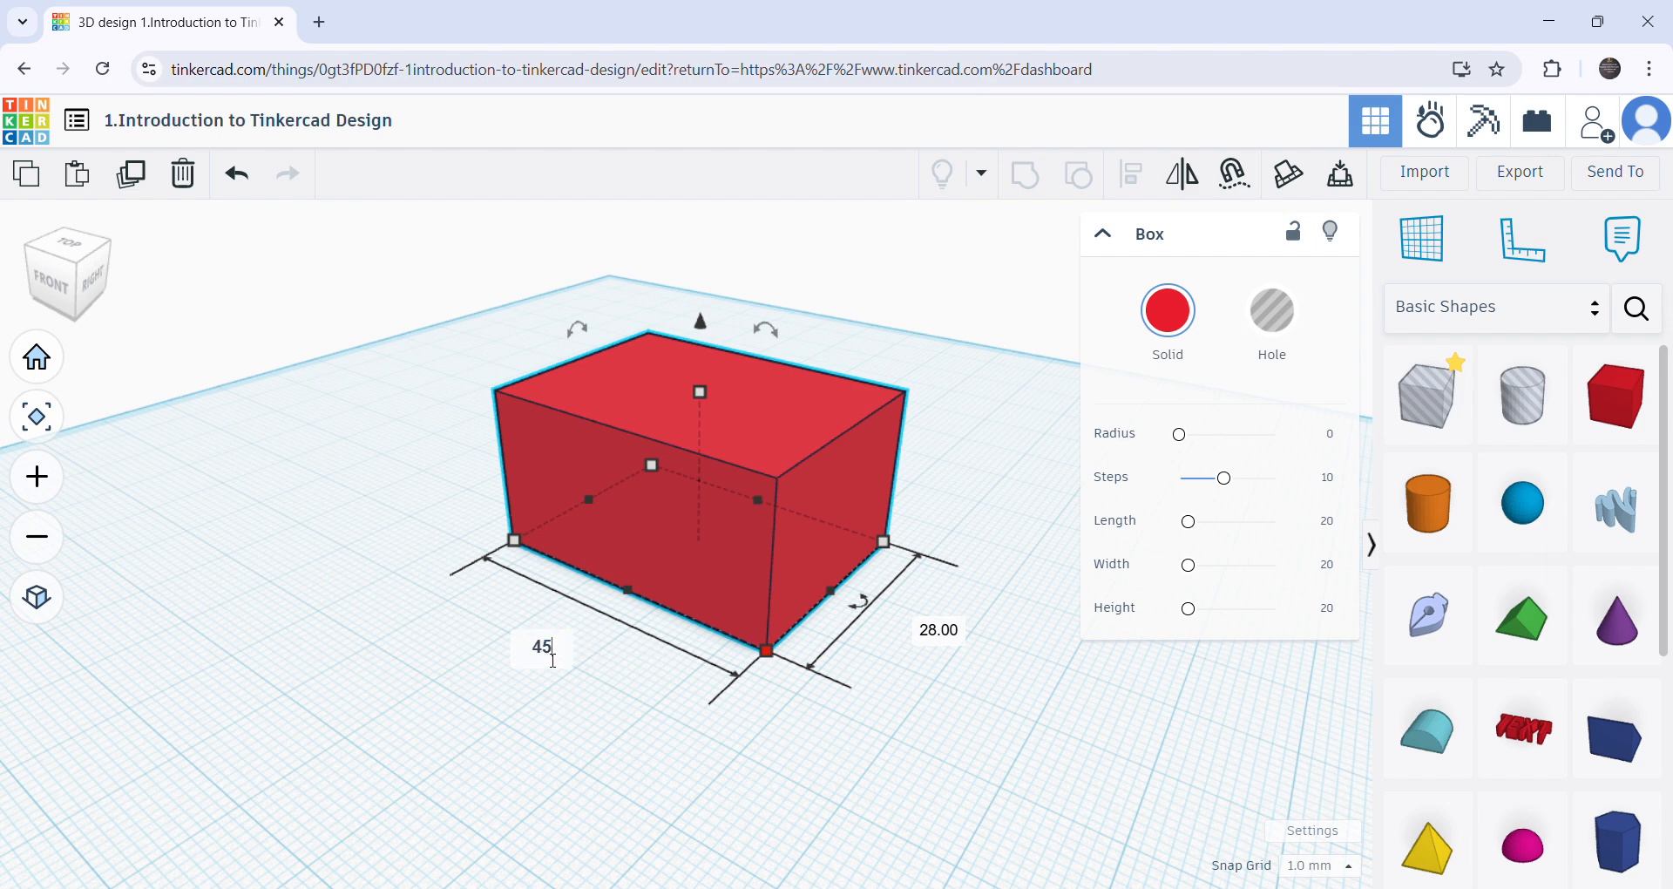
key(Return)
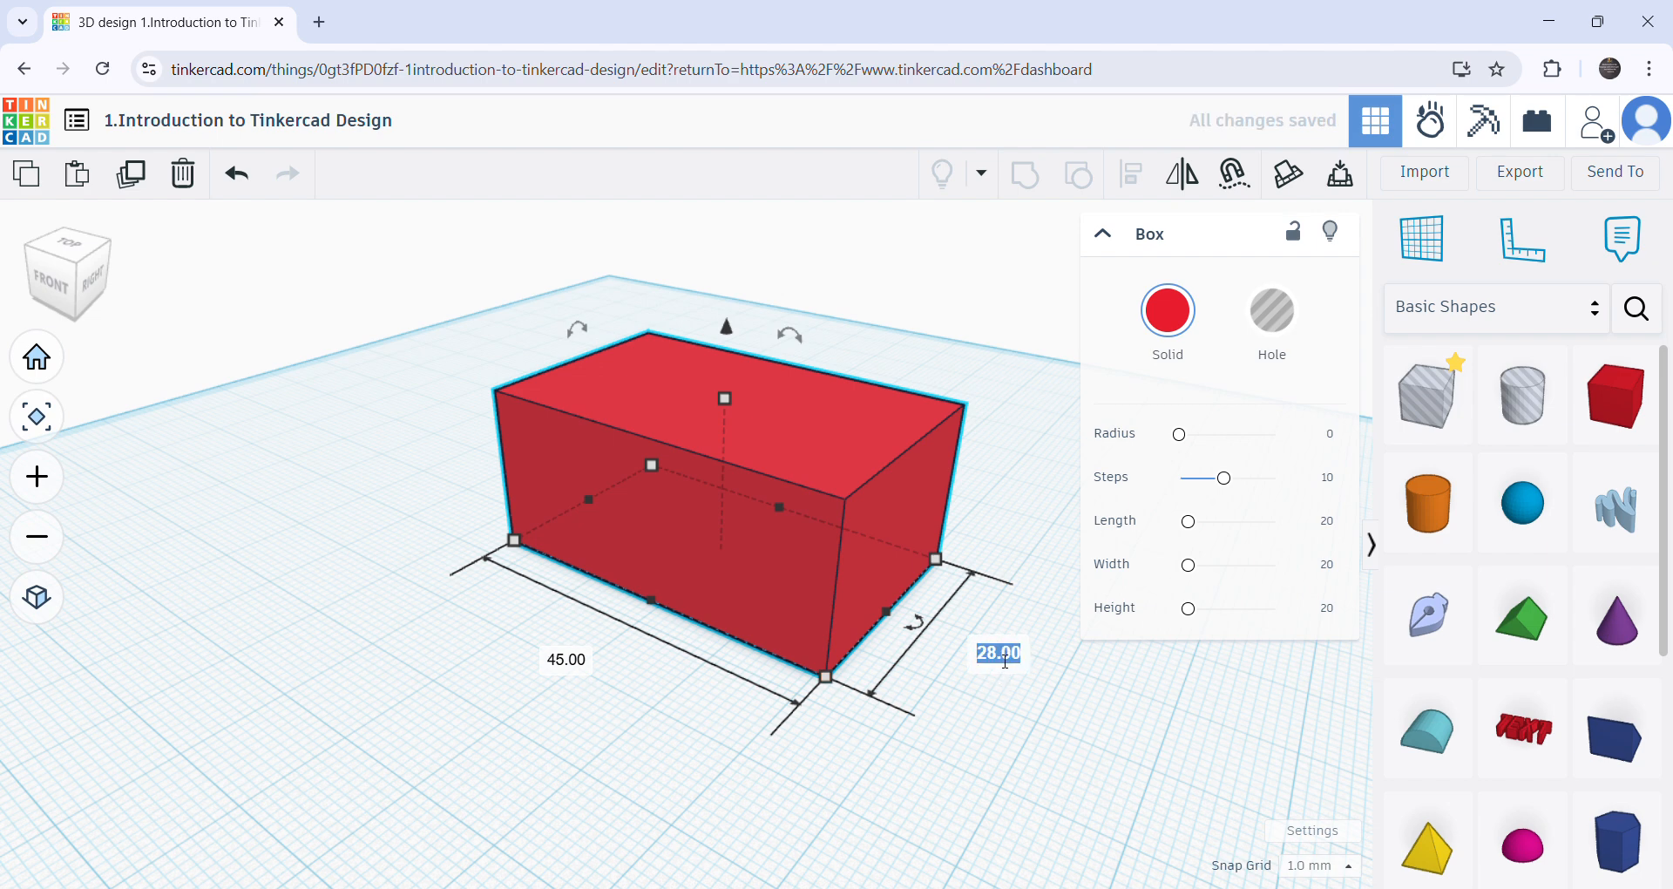
key(Return)
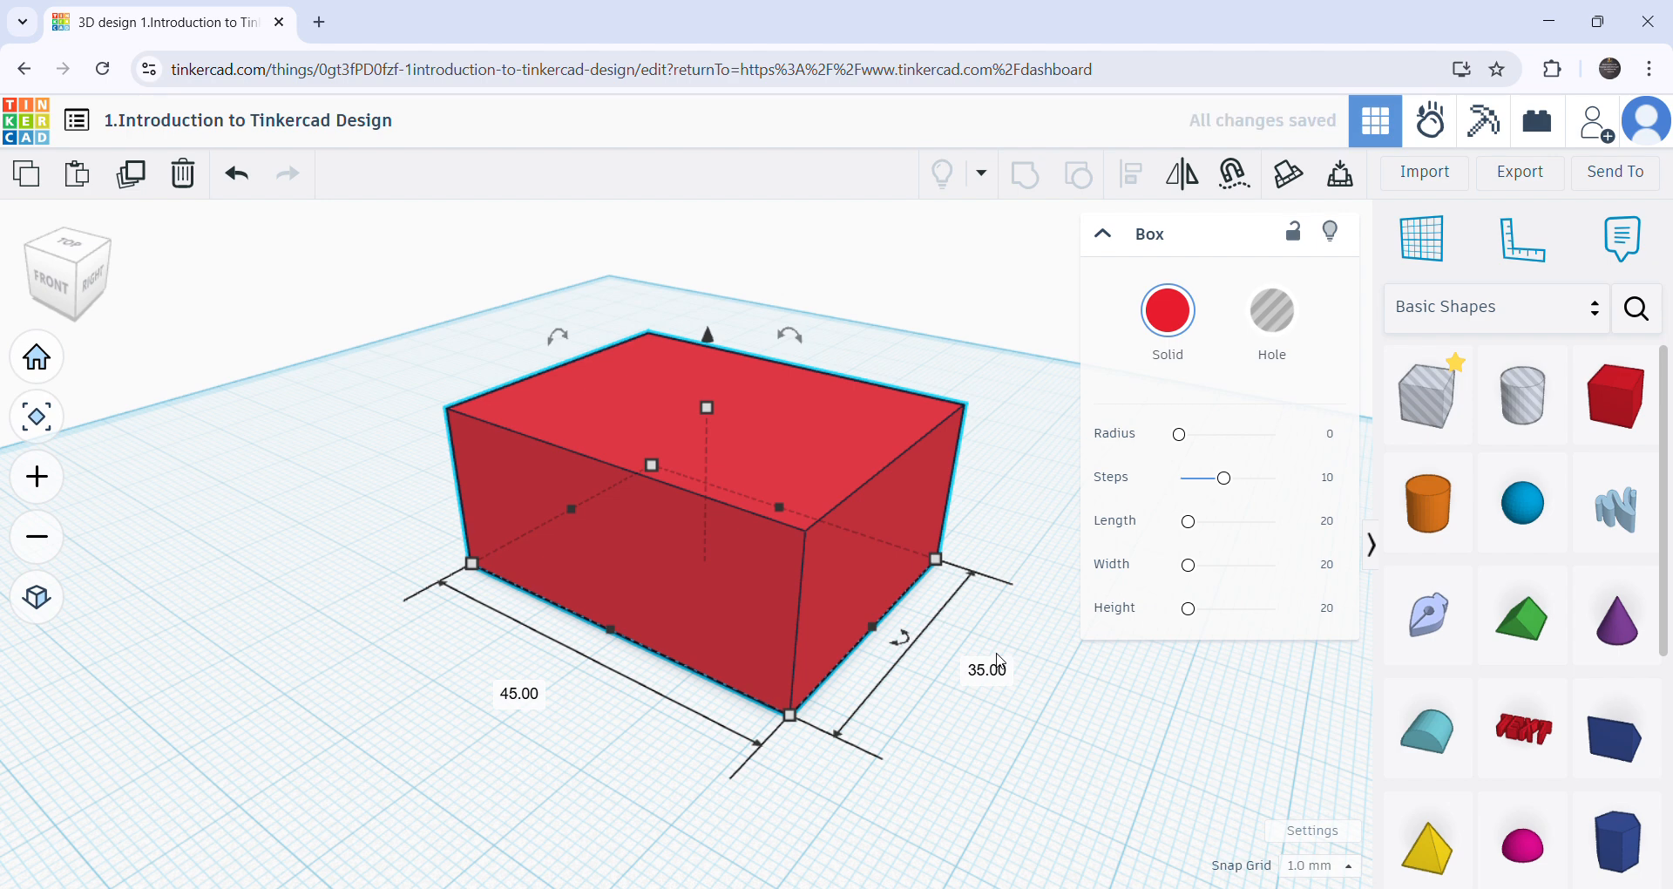
- Set the red box's height to 25 mm
right_drag(829, 761, 885, 751)
click(707, 406)
click(815, 485)
text(2)
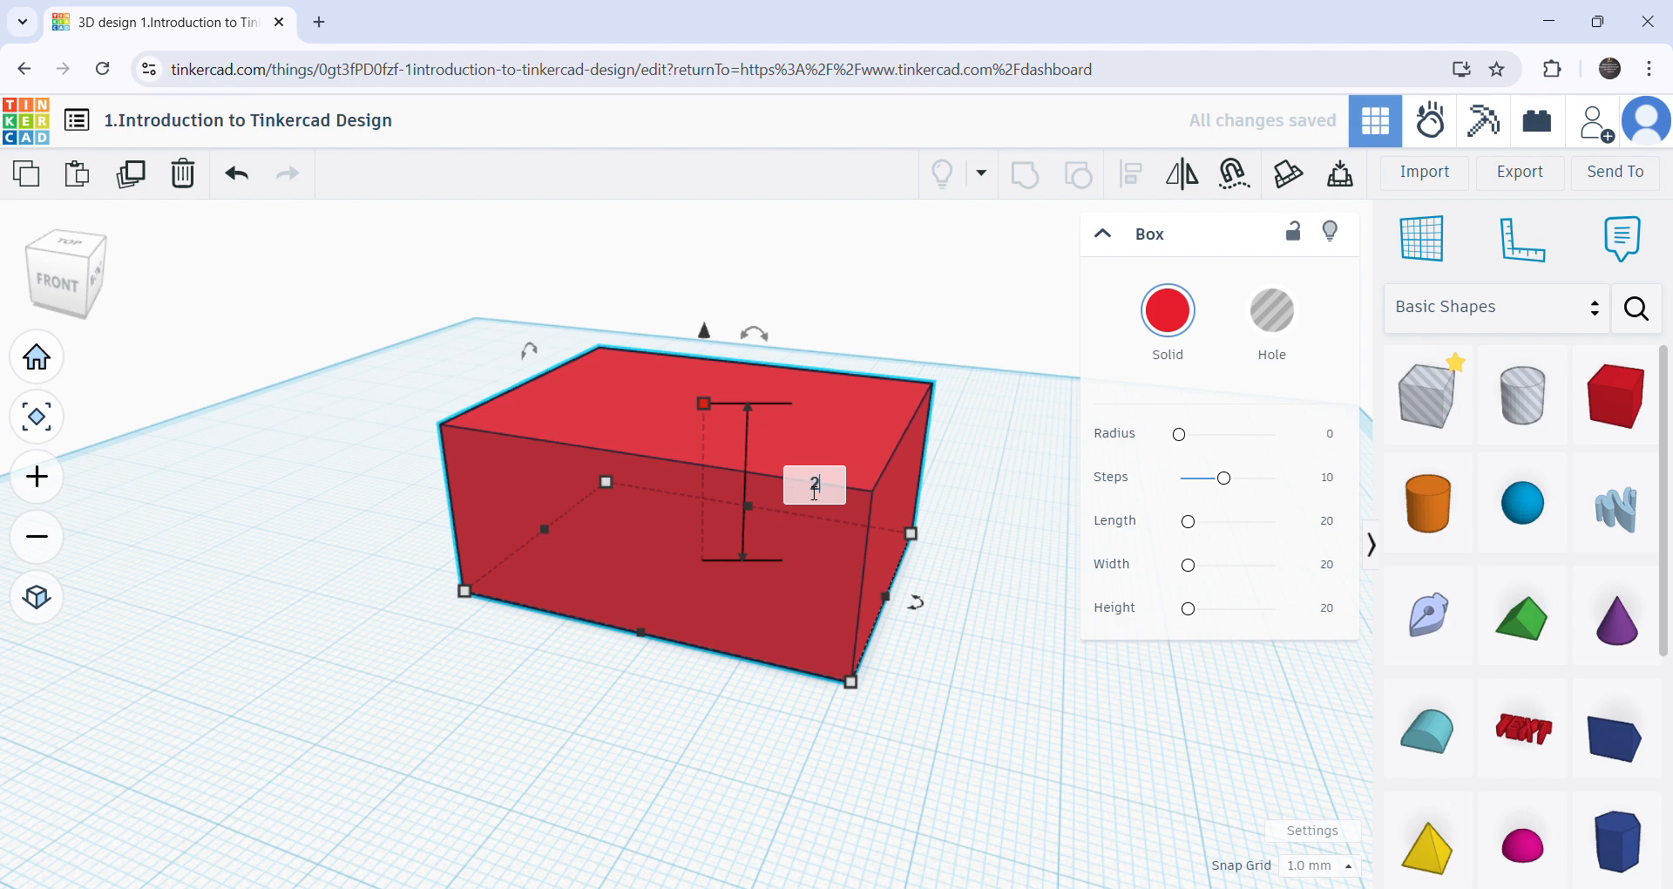
key(Return)
- Examine the resized box and its height dimension from different viewing angles
click(736, 710)
scroll(725, 710, down, 4)
right_drag(730, 760, 717, 794)
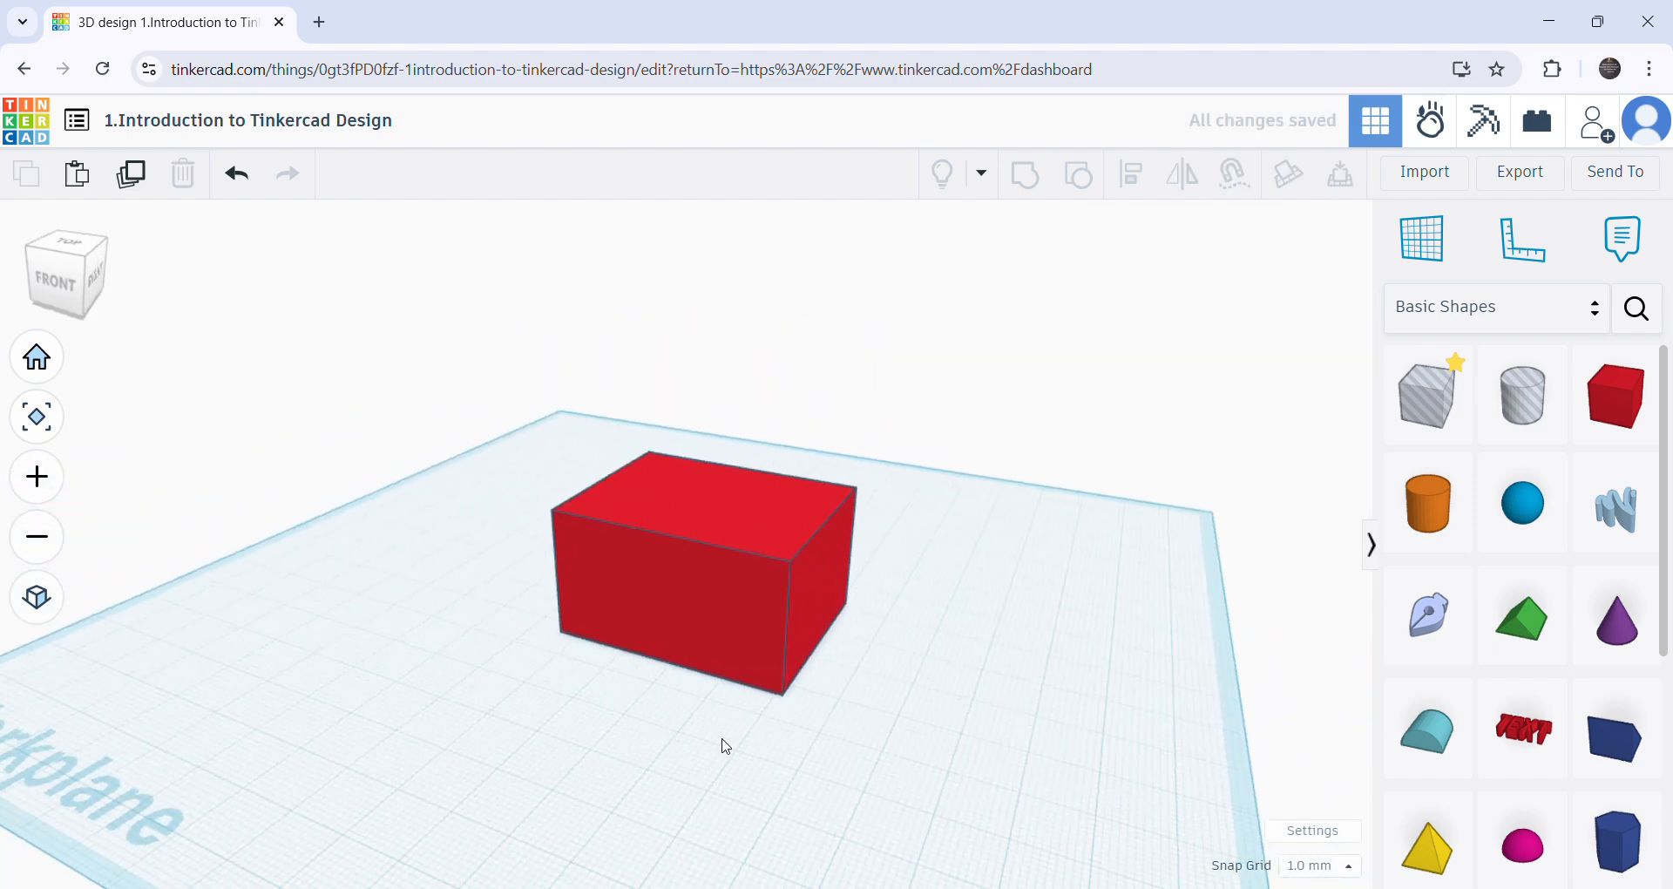
click(698, 612)
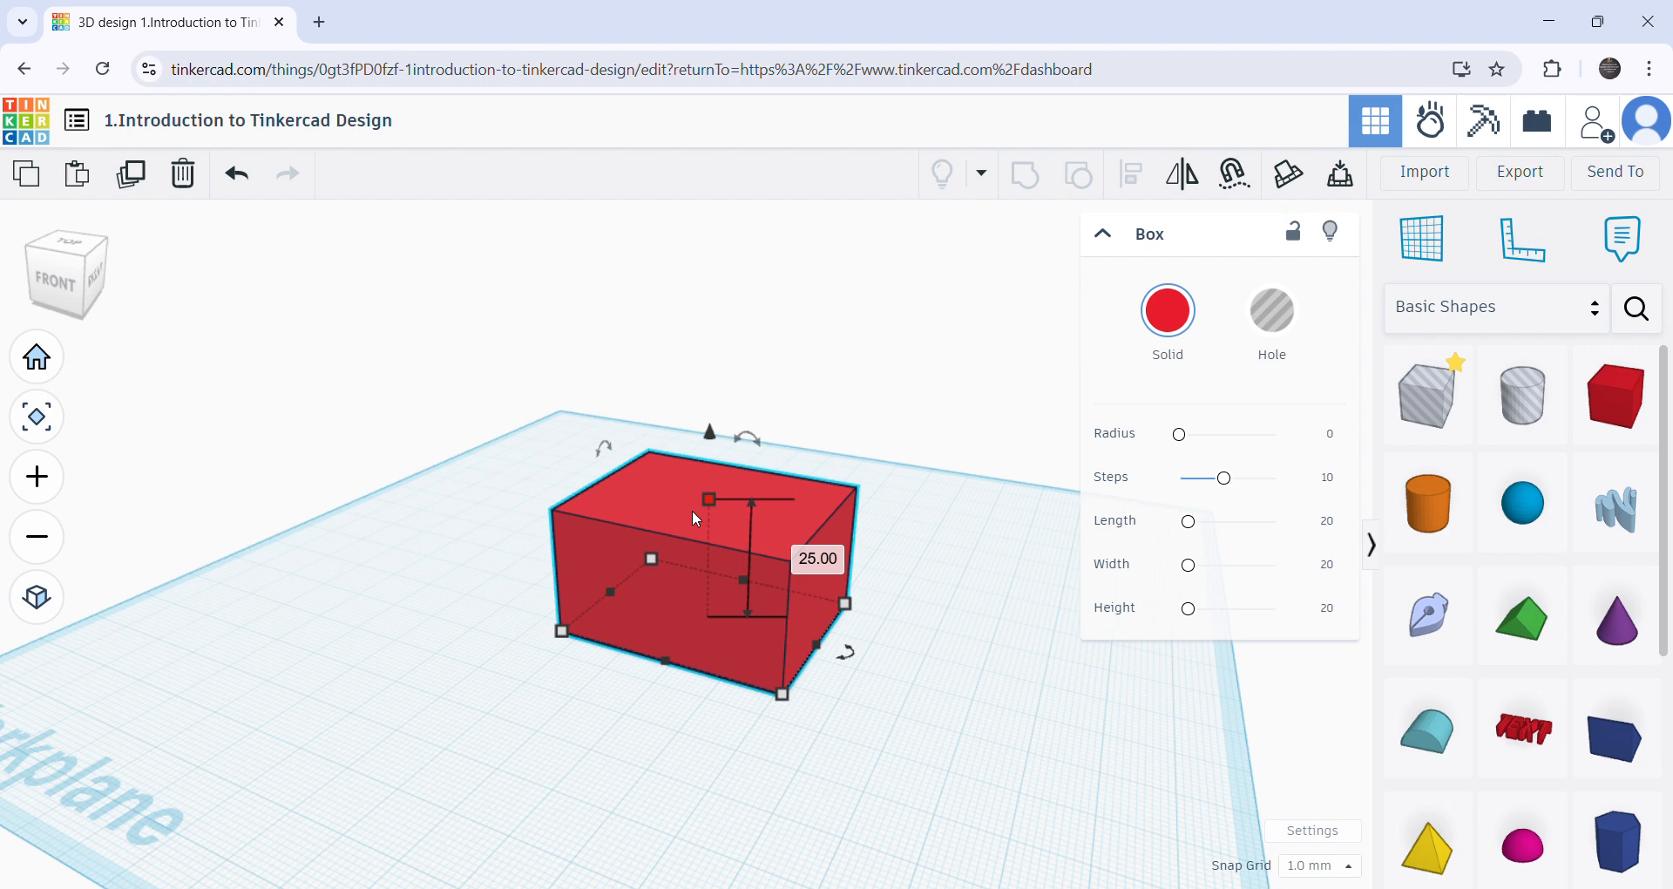
right_drag(695, 517, 707, 697)
click(693, 634)
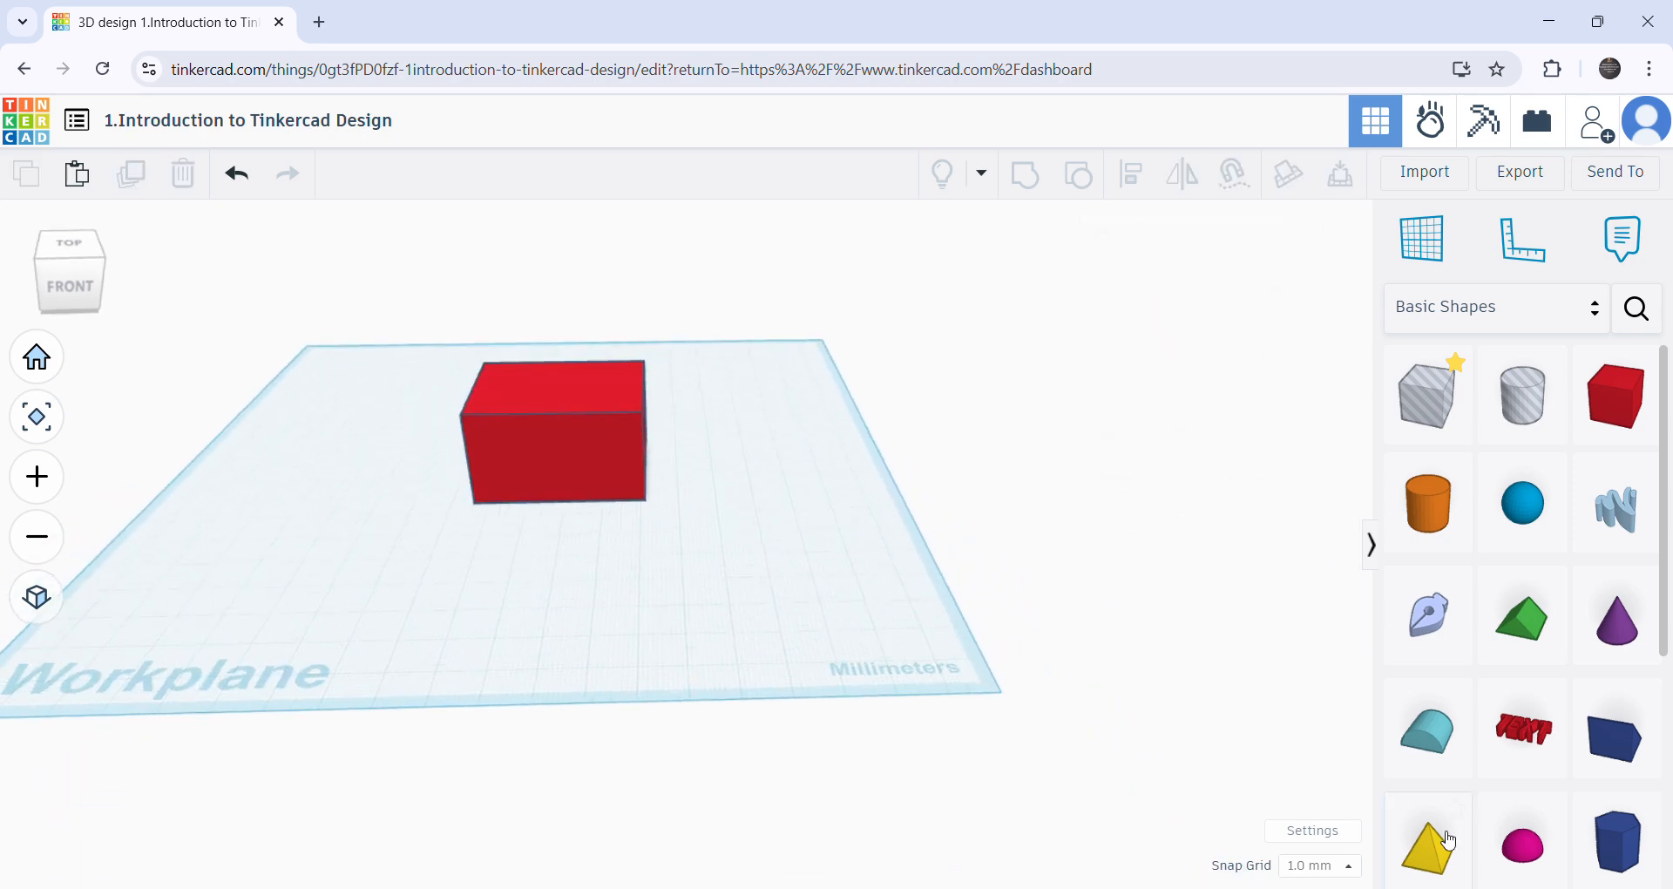
- Set the snap grid to 0.1 mm
click(1357, 867)
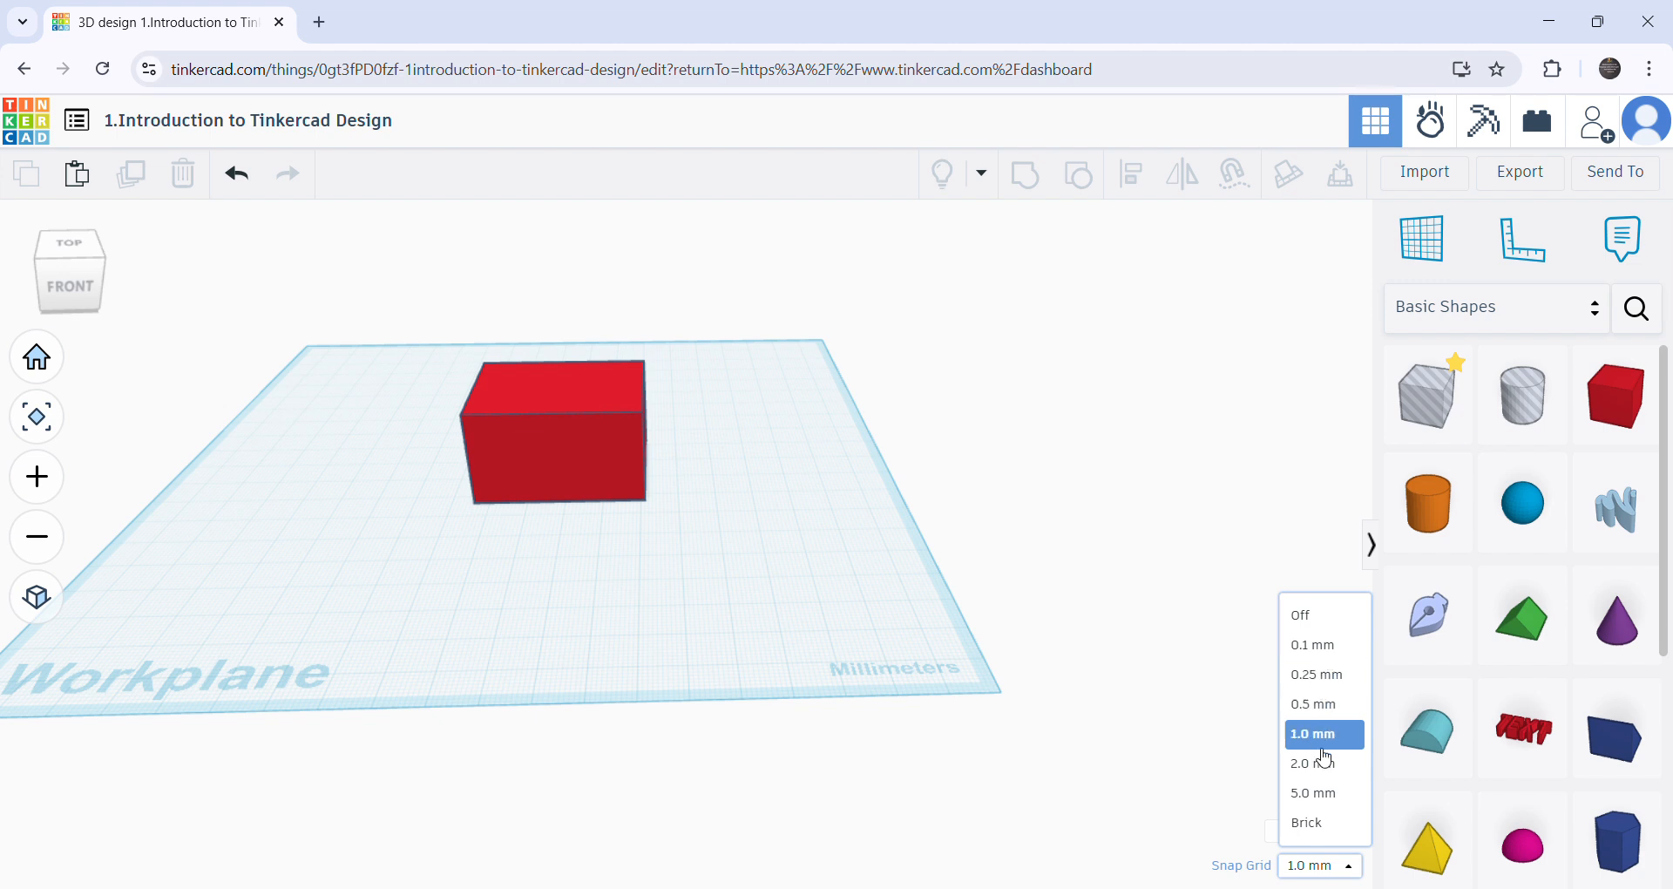
click(721, 590)
click(1348, 867)
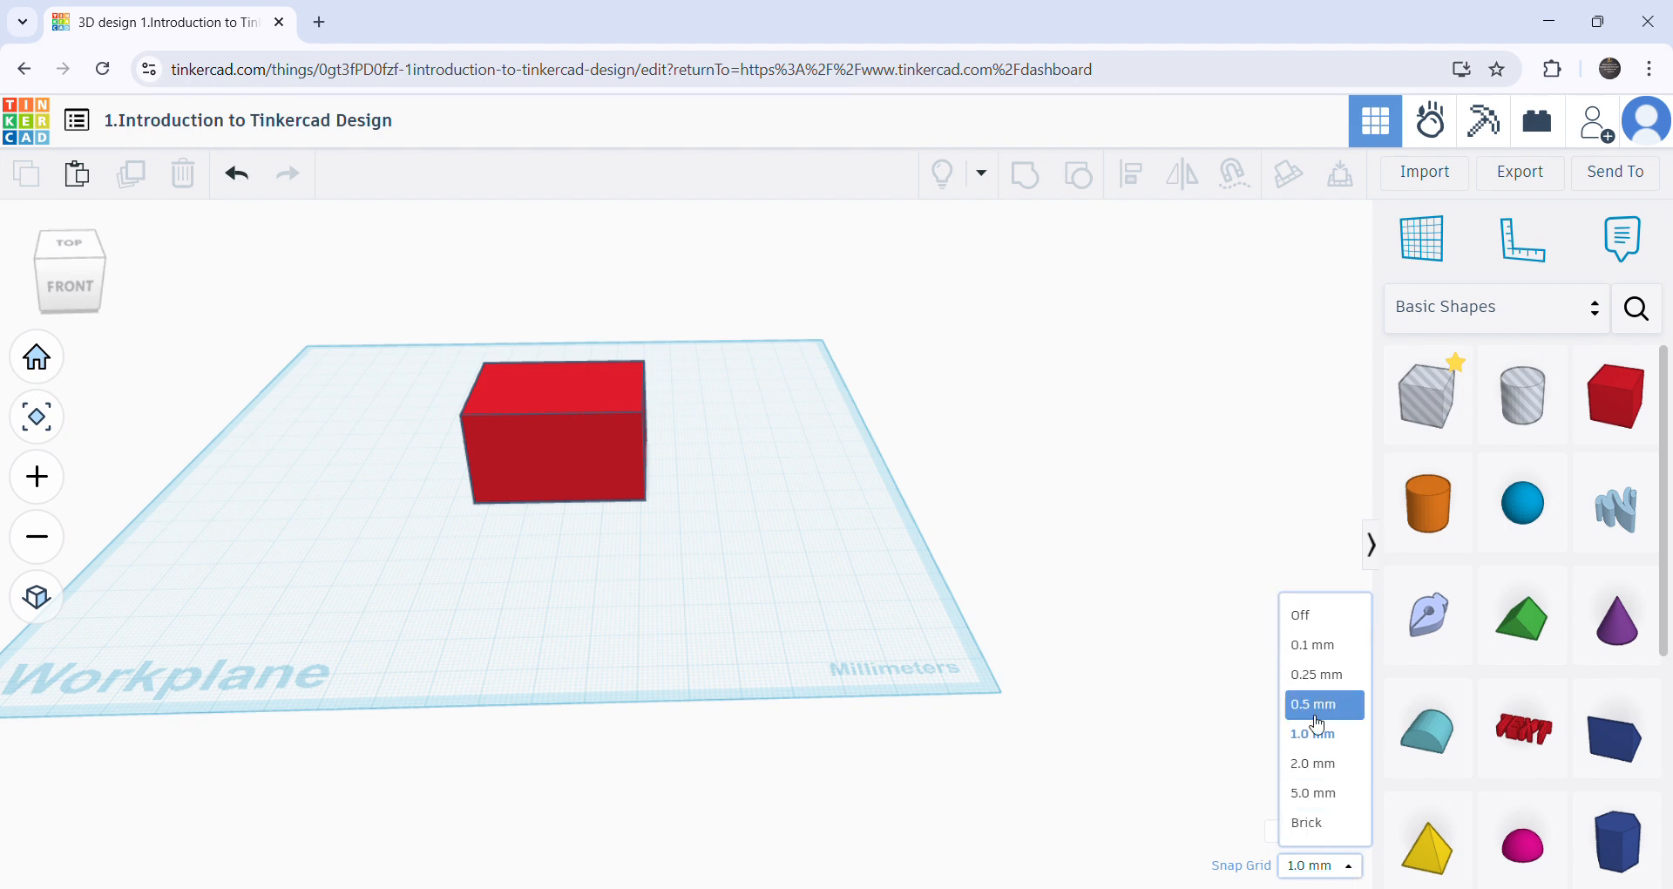
click(1315, 642)
- Nudge the red box to the right and back to the left in 0.1 mm increments
scroll(544, 520, up, 2)
scroll(545, 520, up, 3)
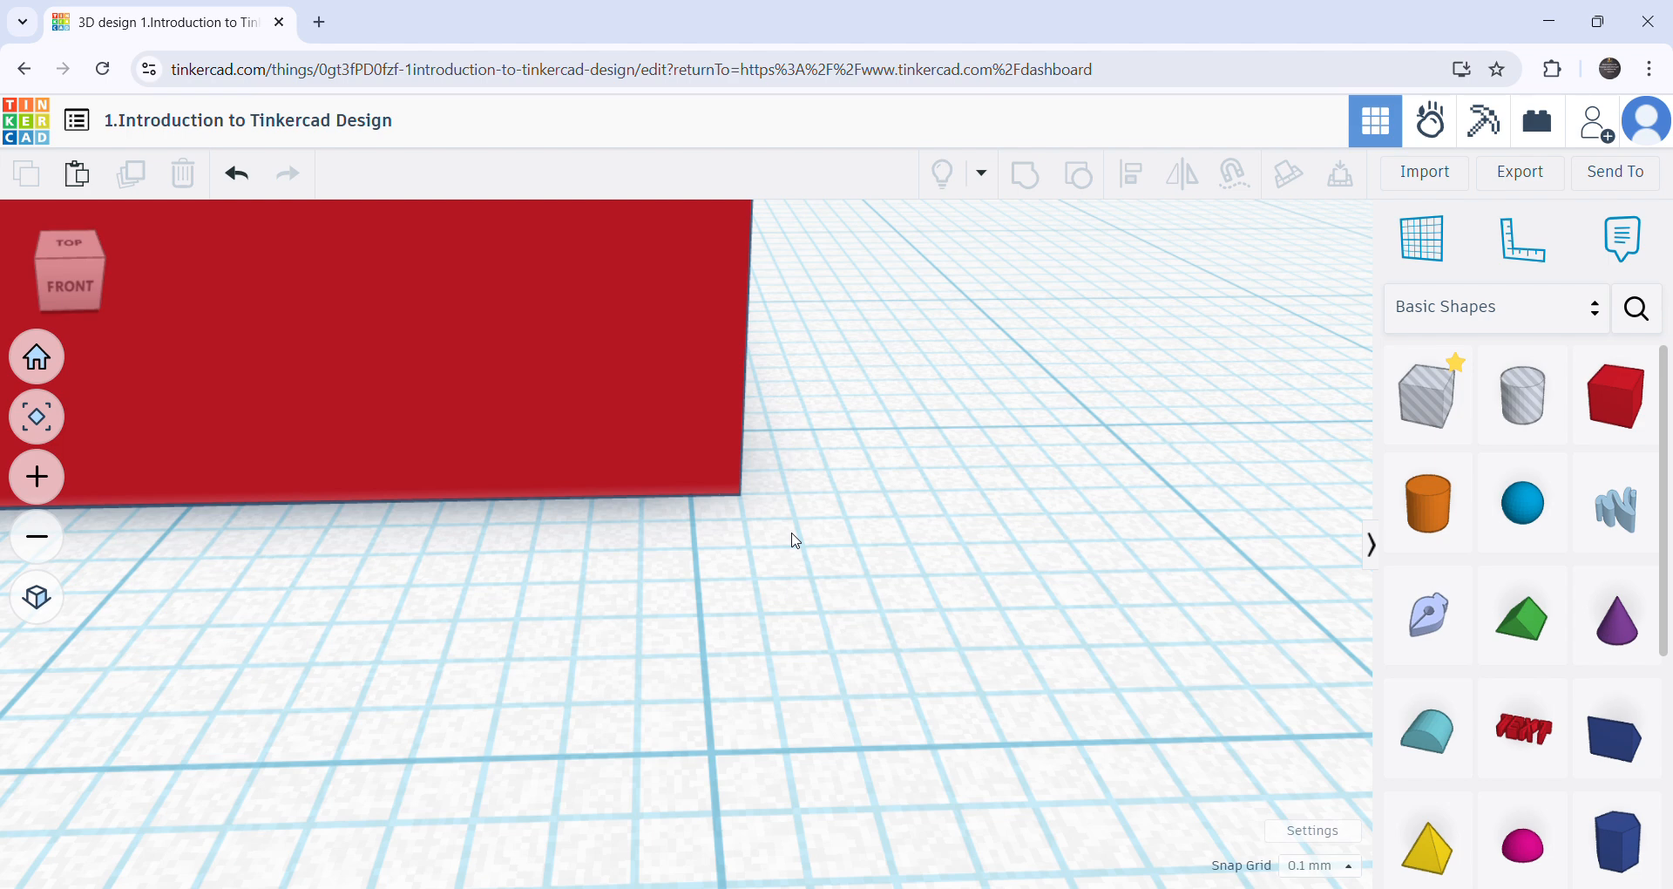
click(496, 384)
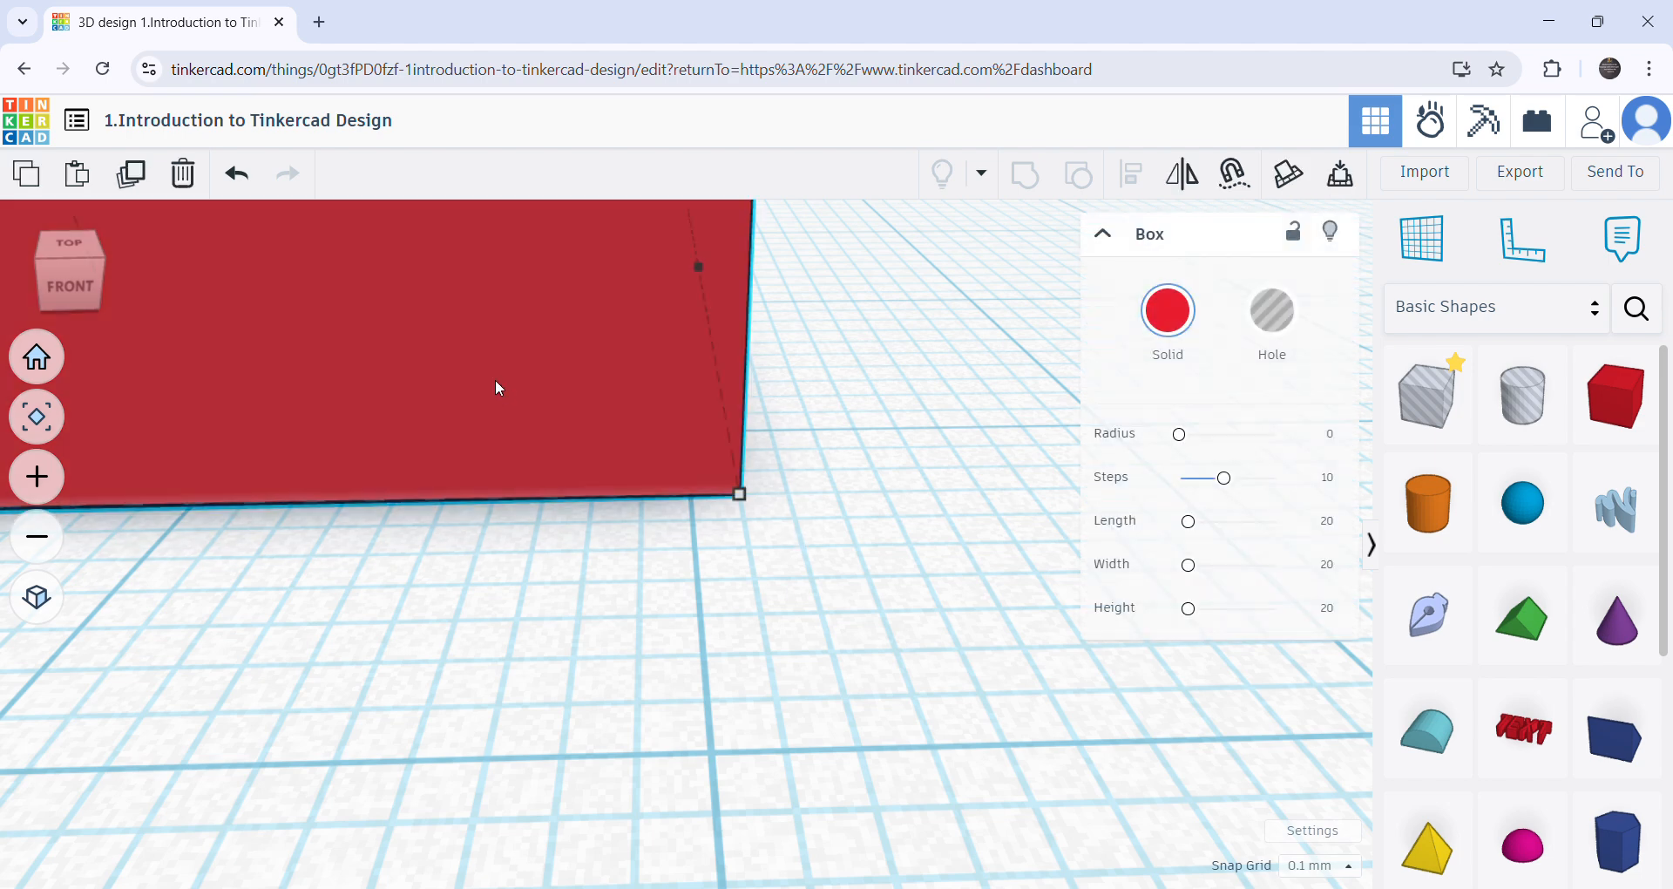
key(Right)
key(Right)
key(Right)
key(Right)
key(Right)
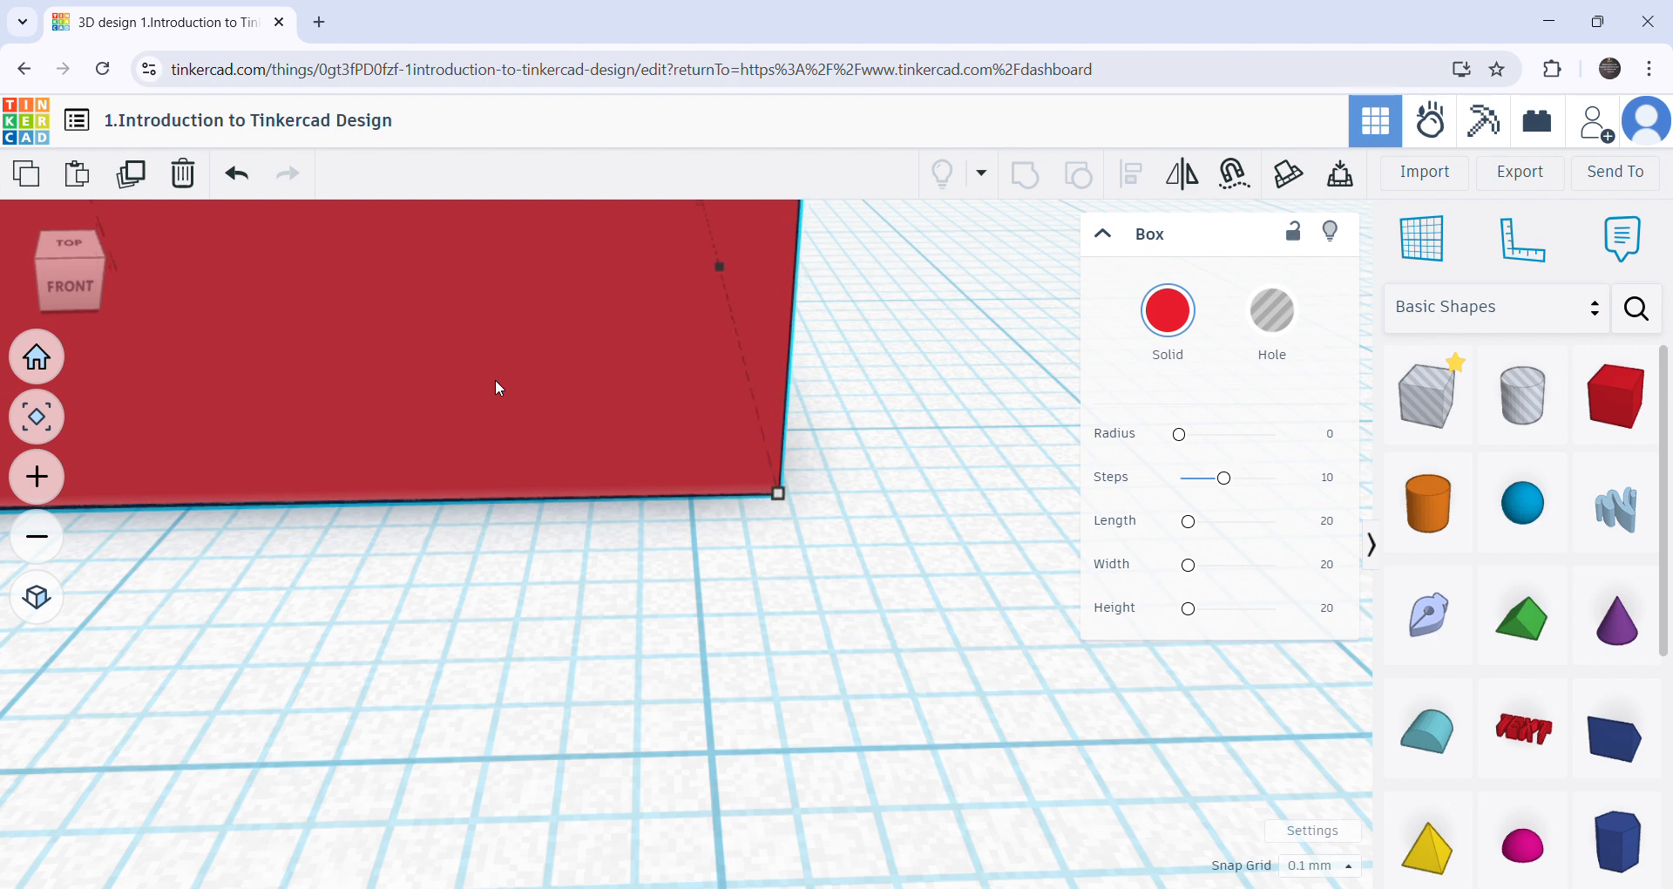
key(Left)
key(Left)
key(Left)
key(Left)
key(Left)
key(Left)
key(Left)
key(Left)
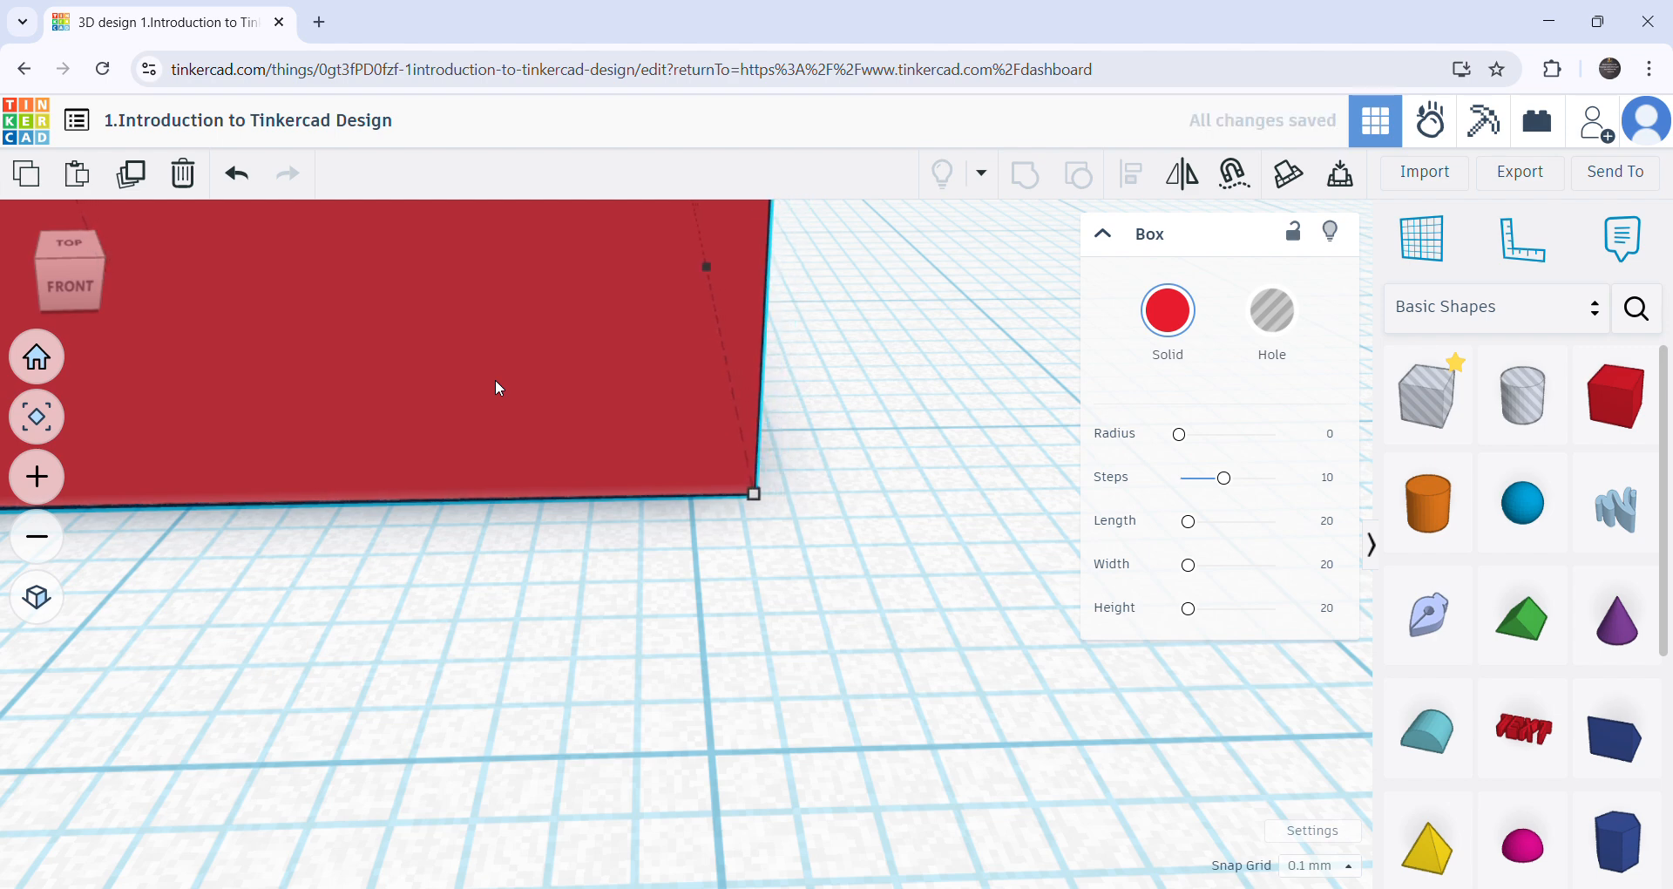
key(Left)
key(Left)
key(Left)
key(Left)
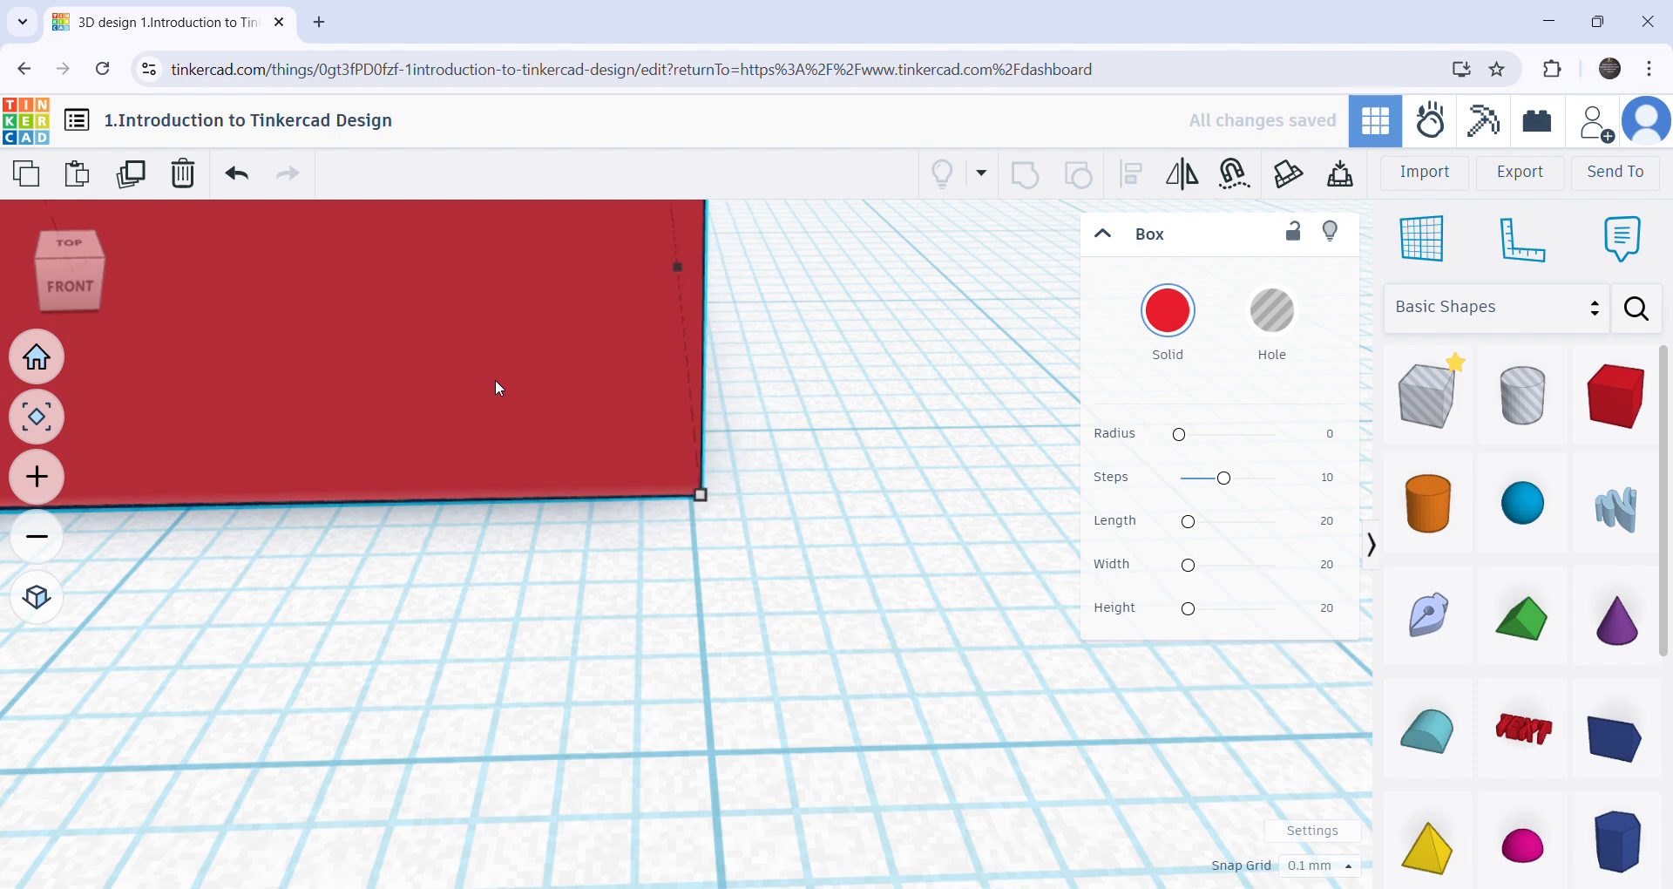
- Set the snap grid to 1.0 mm and nudge the box right and back left by that increment
click(1350, 862)
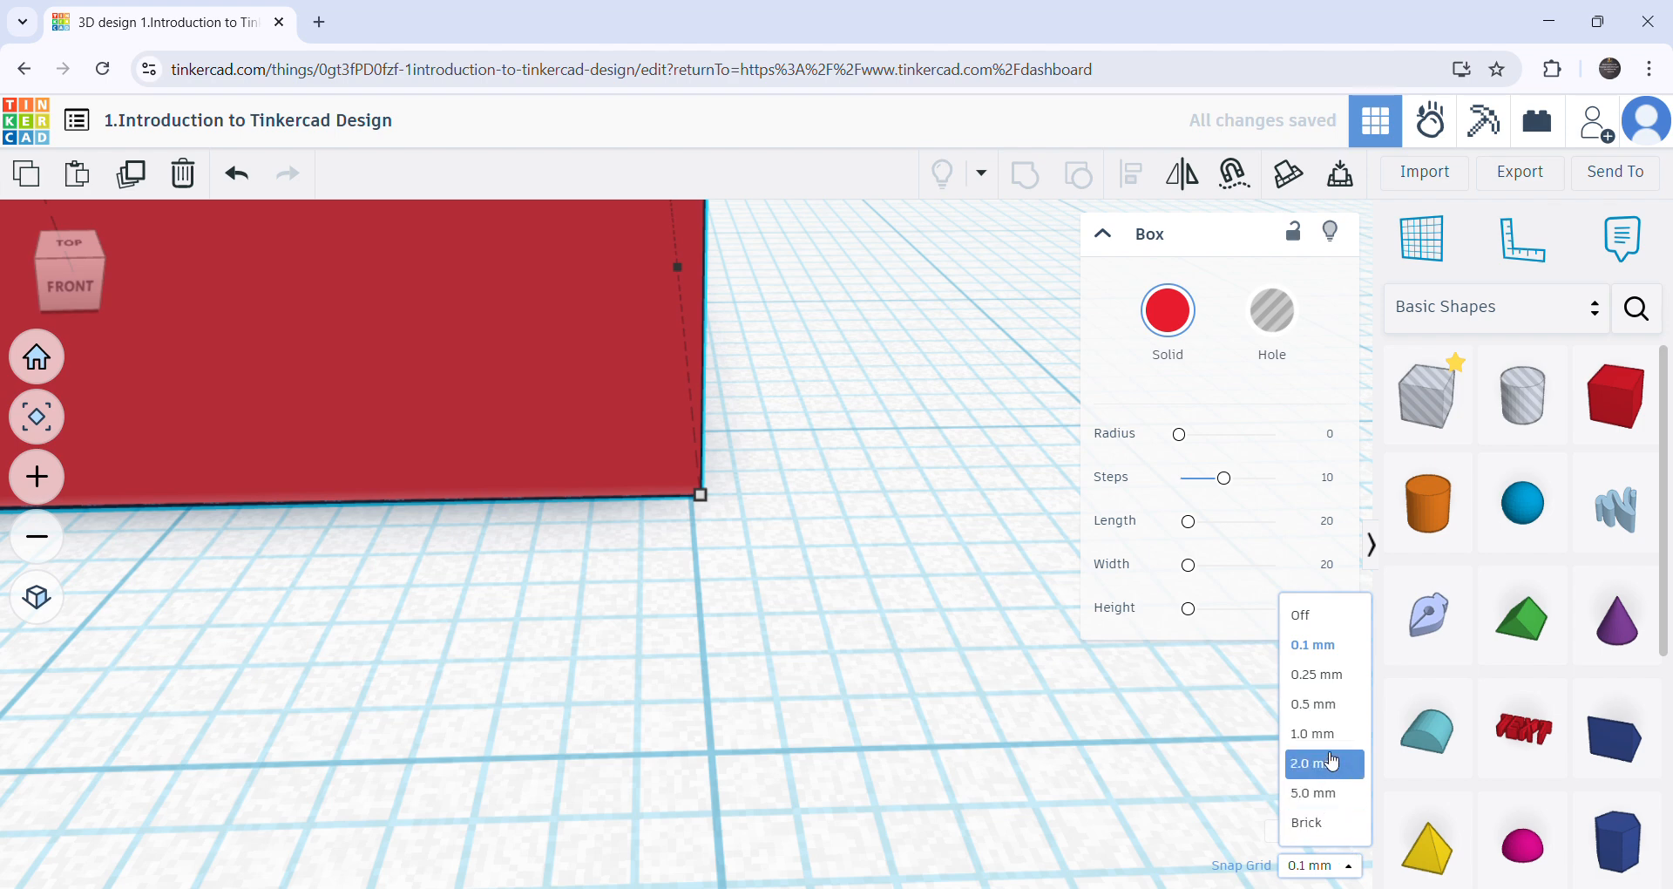
click(1328, 739)
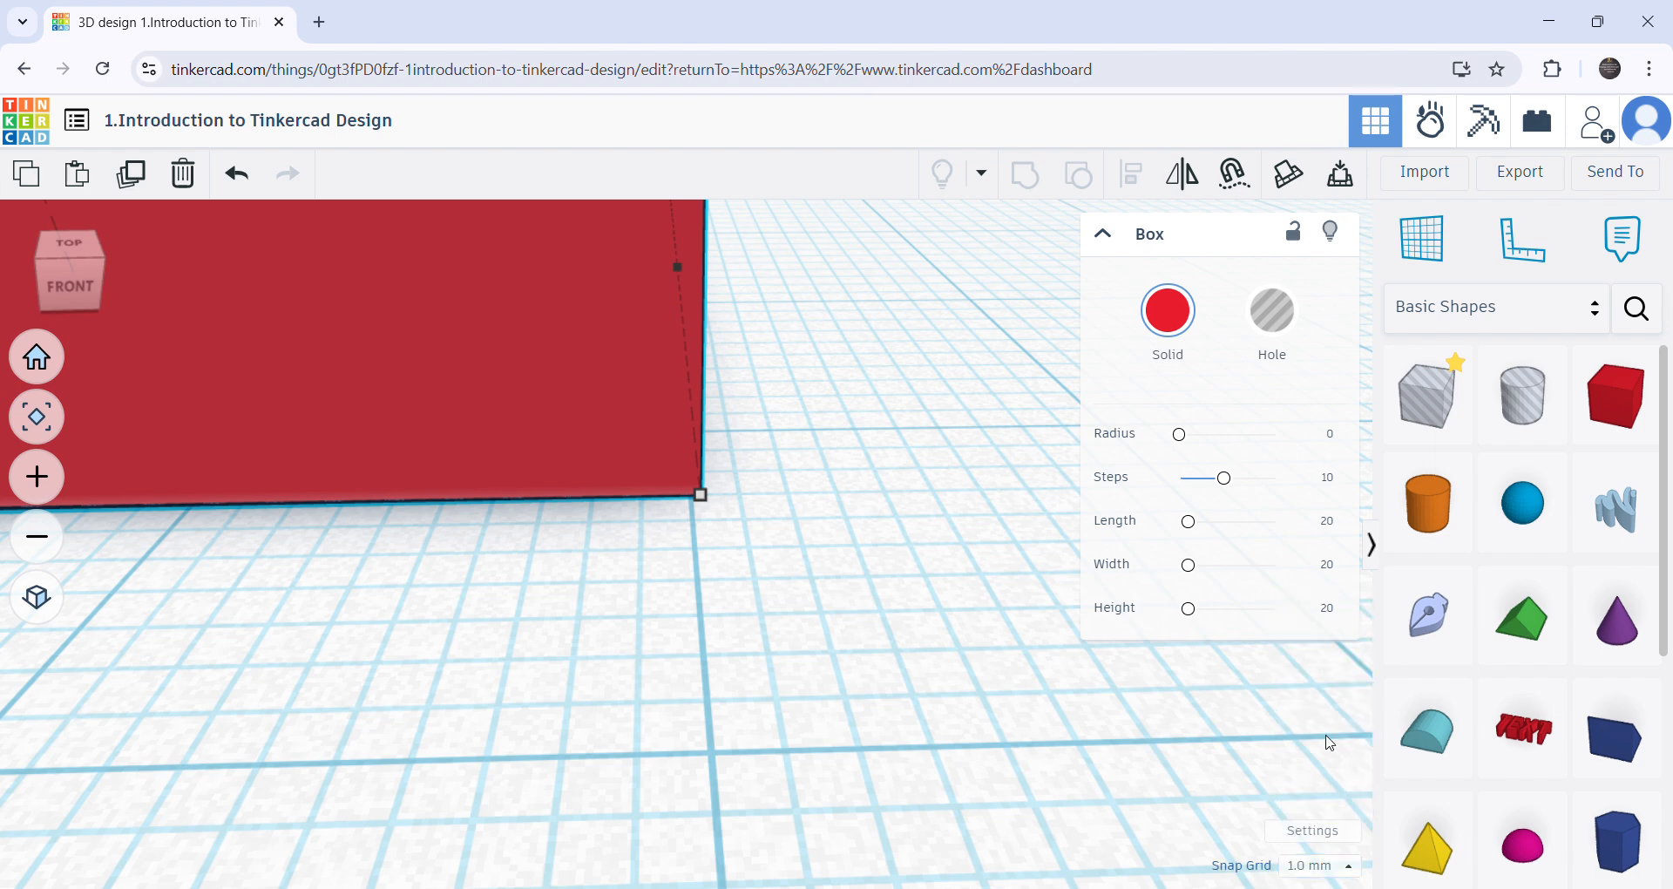
key(Right)
key(Right)
key(Right)
key(Right)
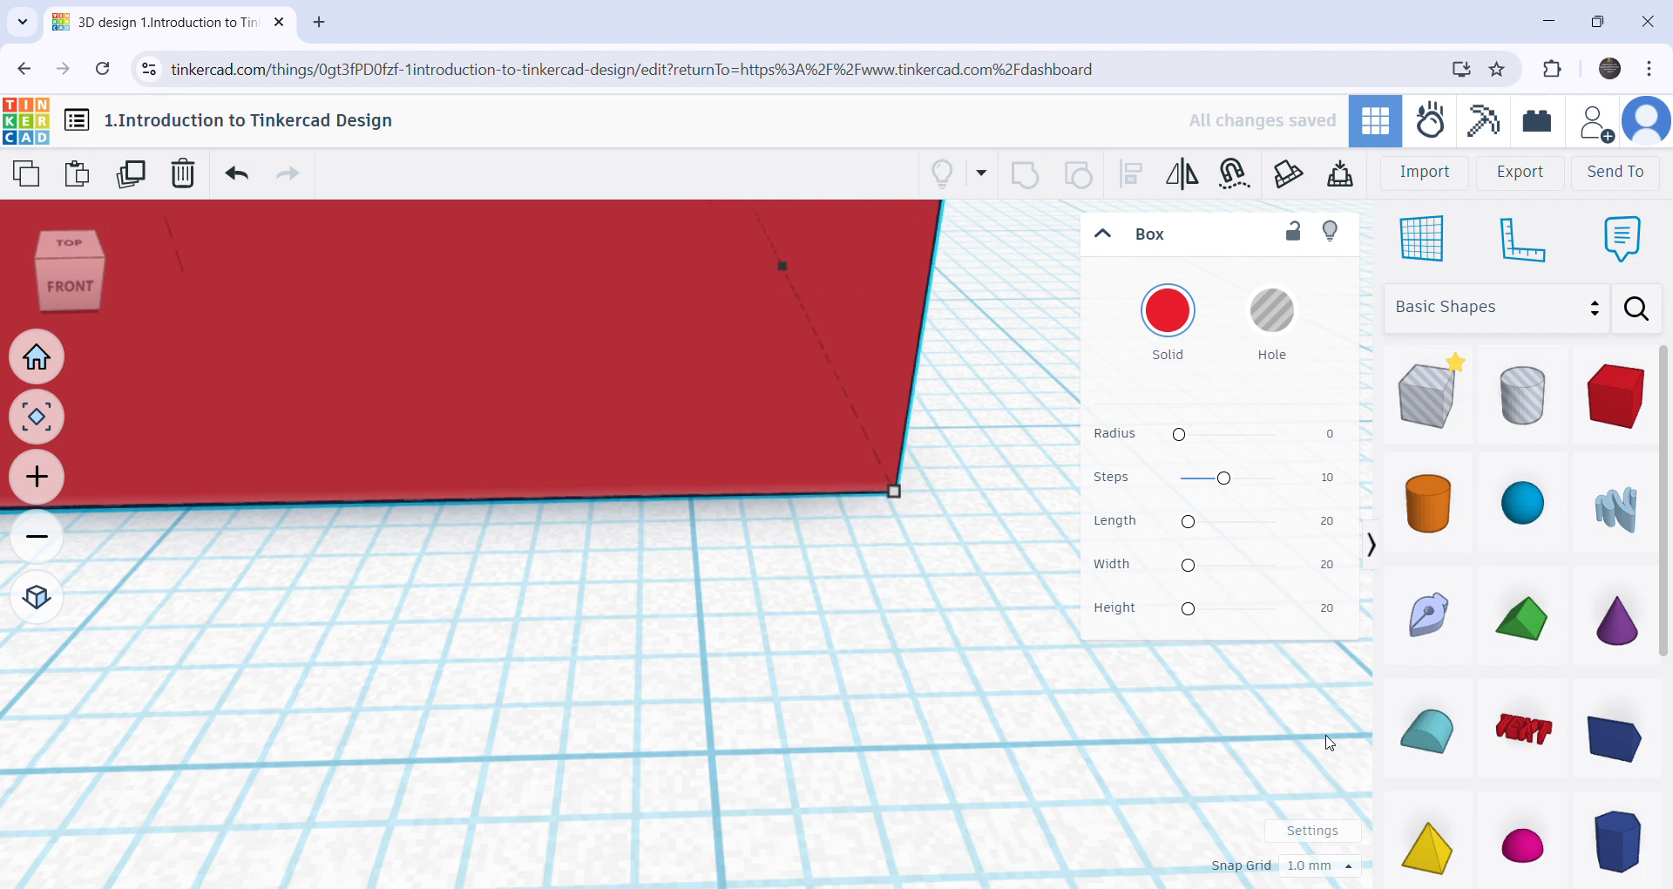
key(Right)
key(Right)
key(Right)
key(Right)
key(Left)
key(Left)
key(Left)
key(Left)
key(Left)
key(Left)
- Nudge the whole box sideways again, then toward the front of the workplane, in 1.0 mm increments
scroll(1445, 795, down, 5)
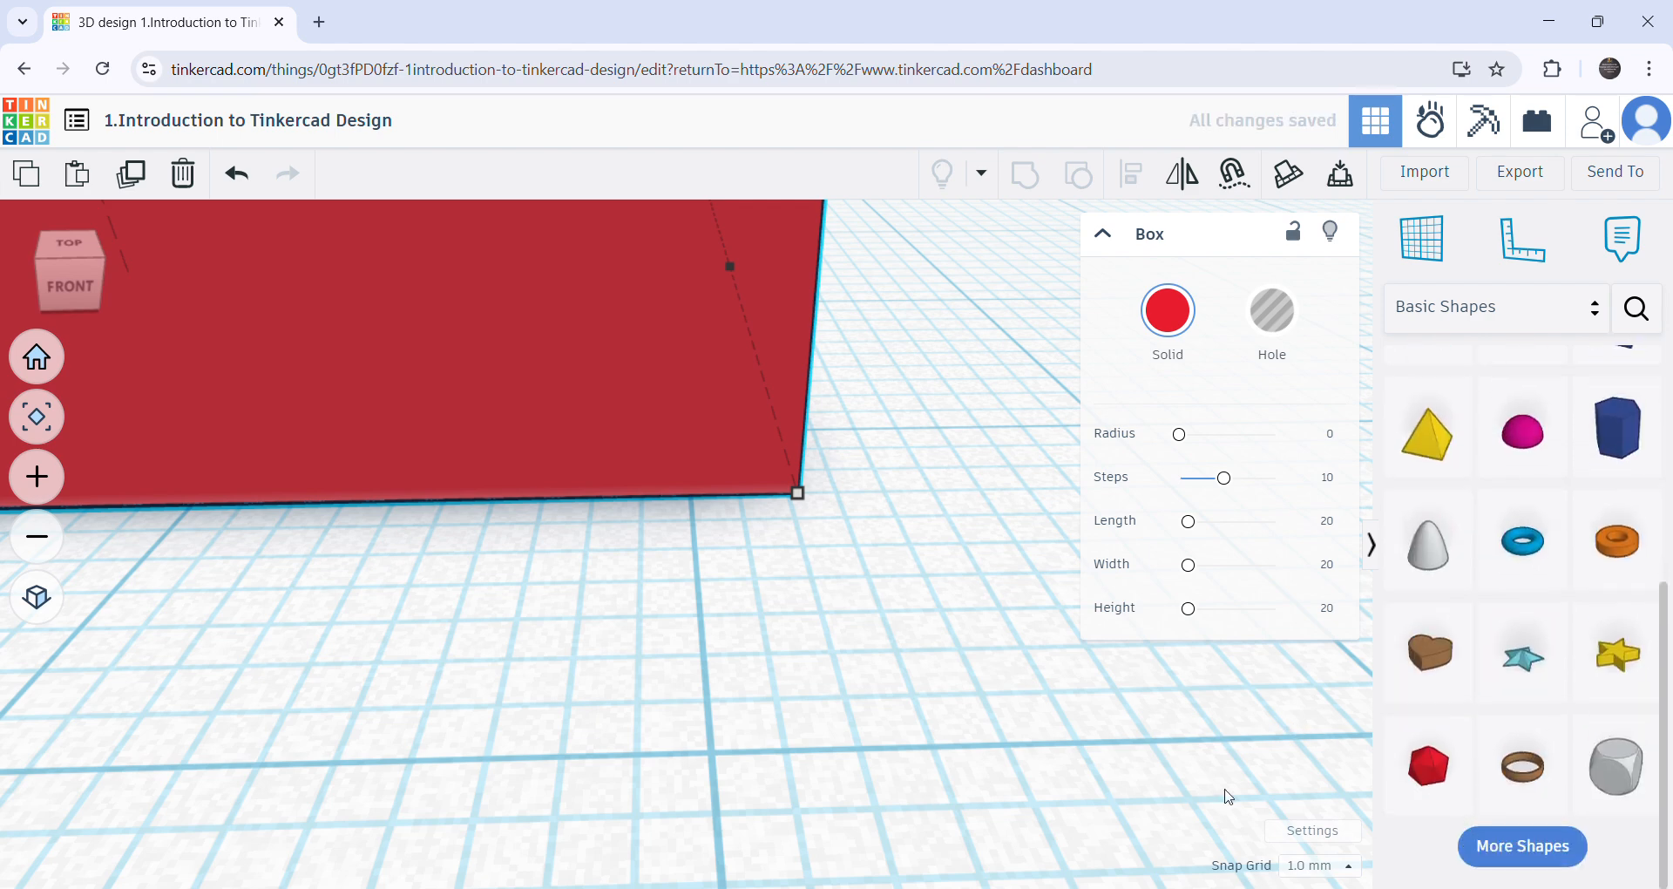
scroll(963, 709, down, 3)
scroll(945, 660, down, 2)
key(Right)
key(Right)
key(Right)
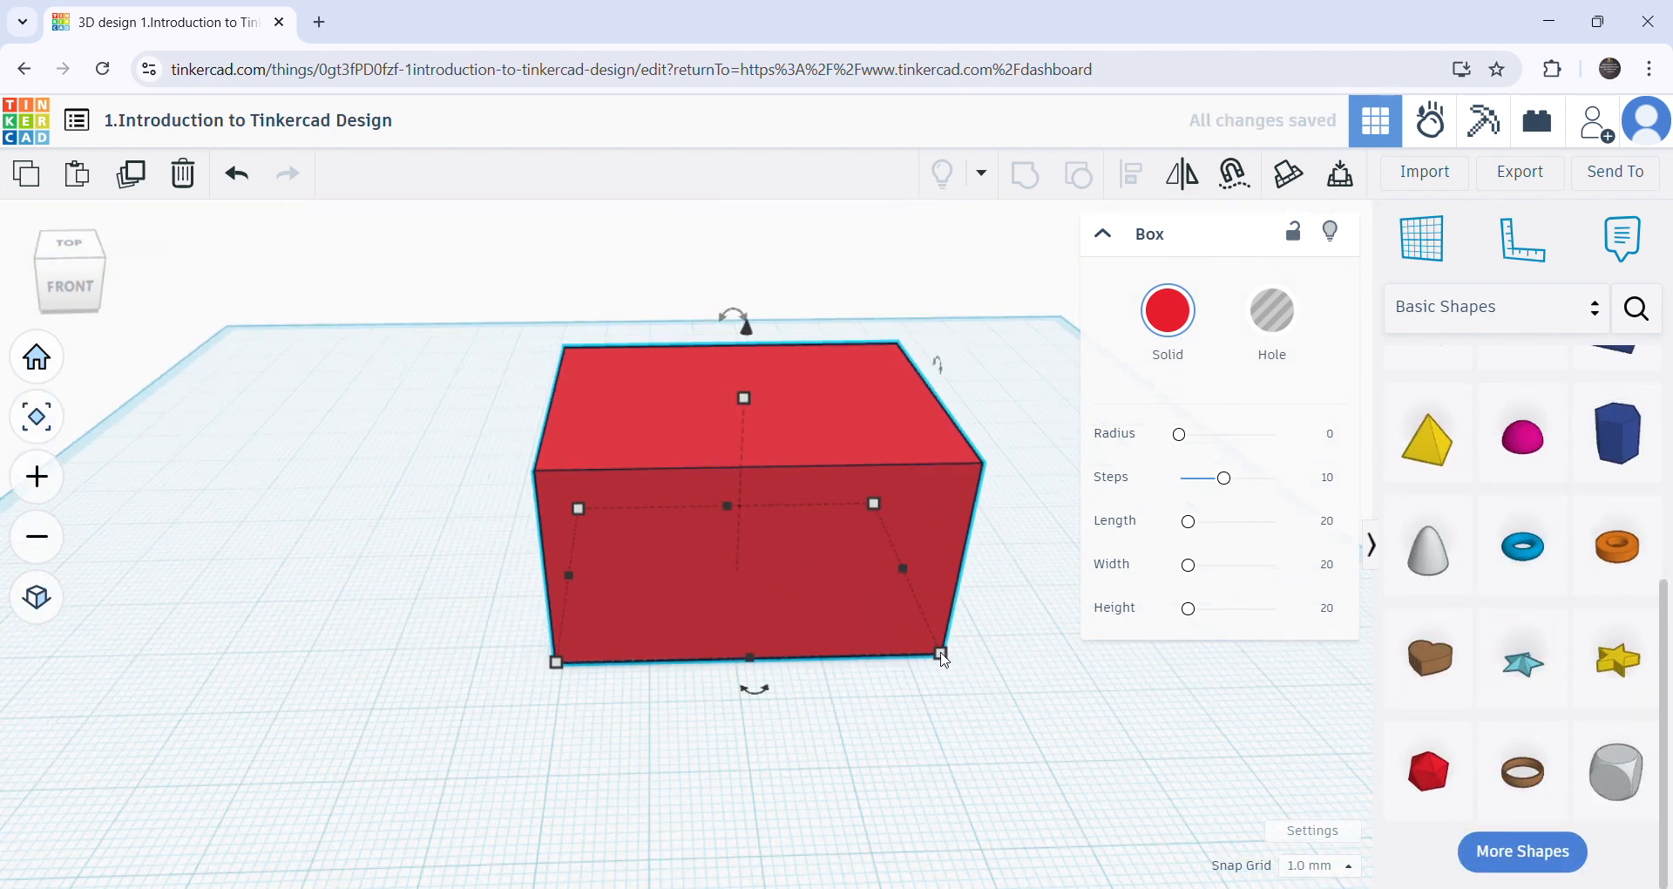
key(Left)
key(Left)
key(Left)
key(Left)
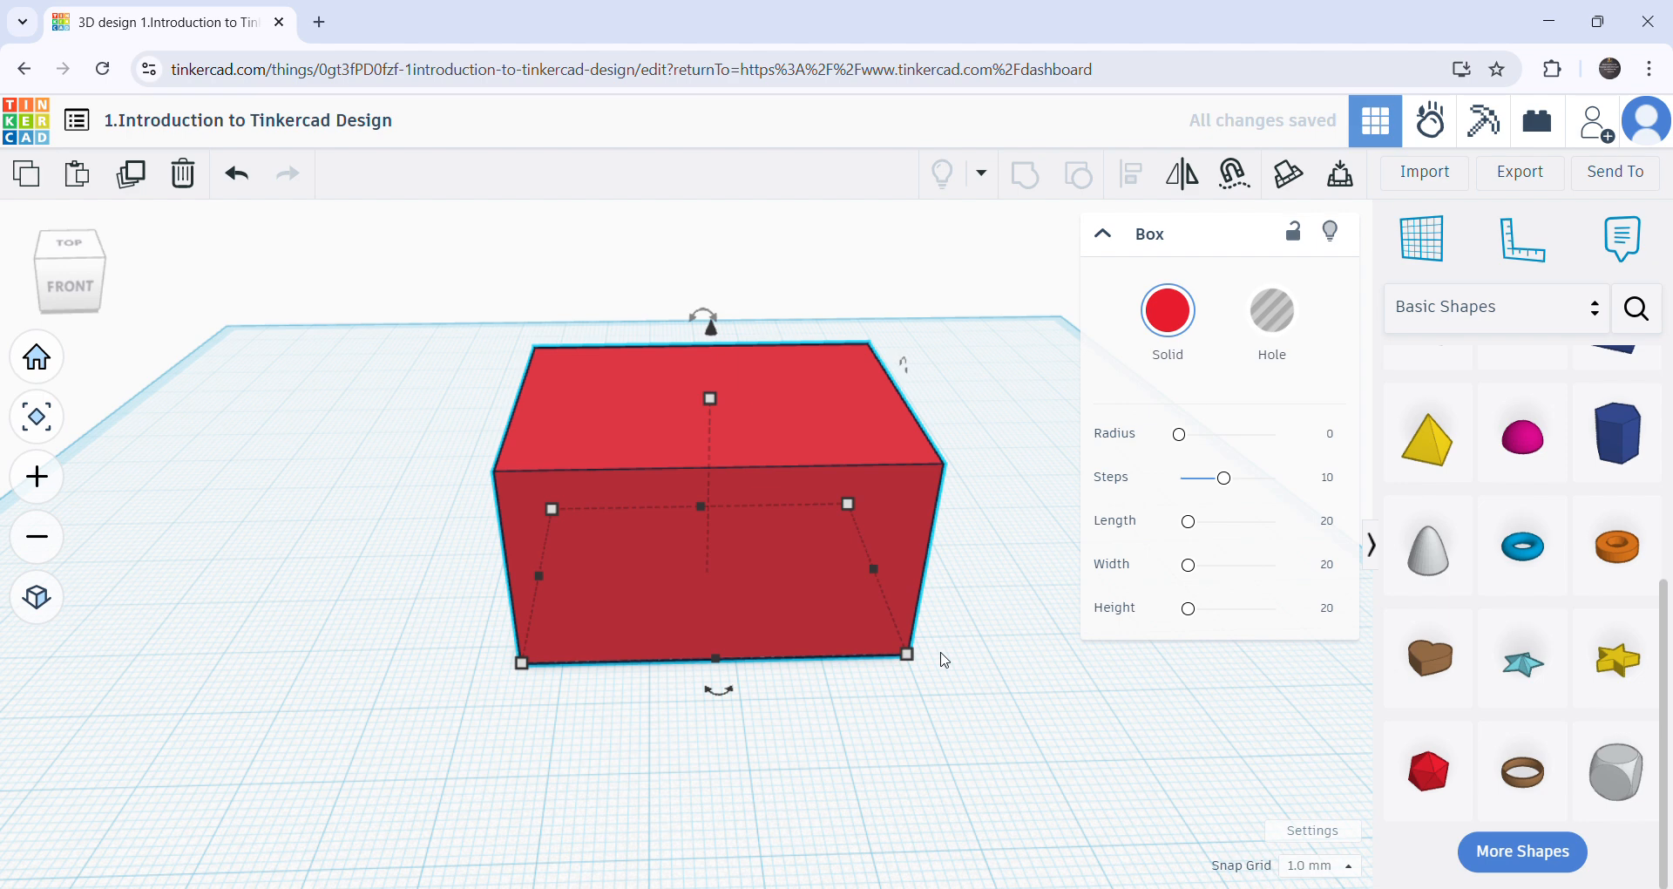
key(Down)
key(Down)
key(Down)
key(Down)
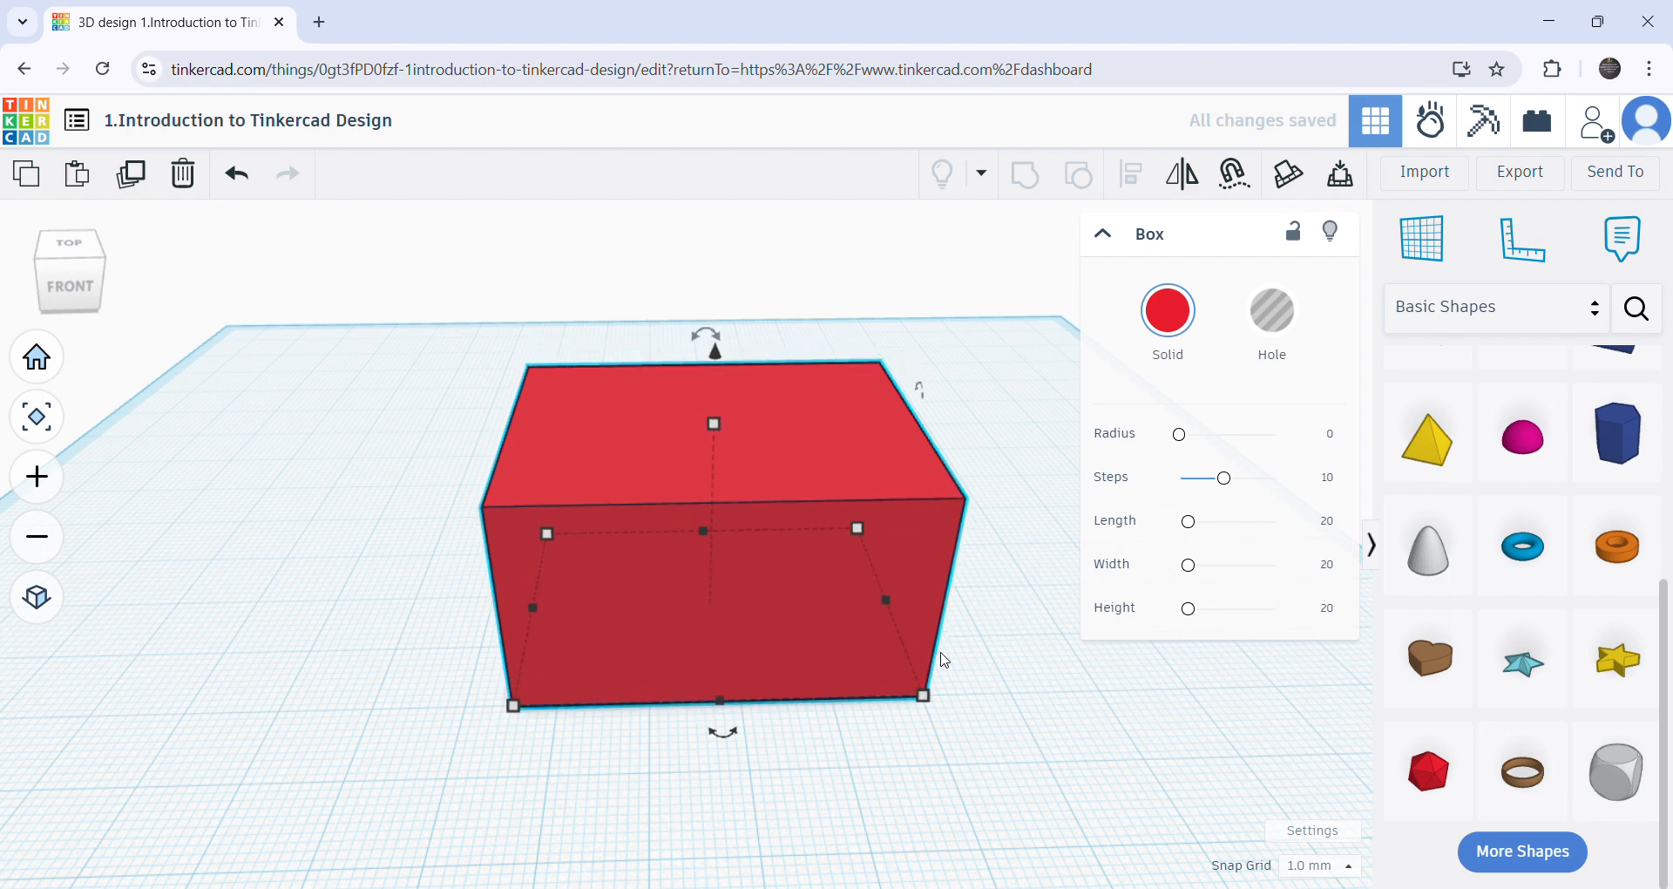
- Nudge the red box toward the front and the back of the workplane in 1.0 mm snap increments
key(Down)
key(Down)
key(Down)
key(Up)
key(Up)
key(Up)
key(Up)
key(Up)
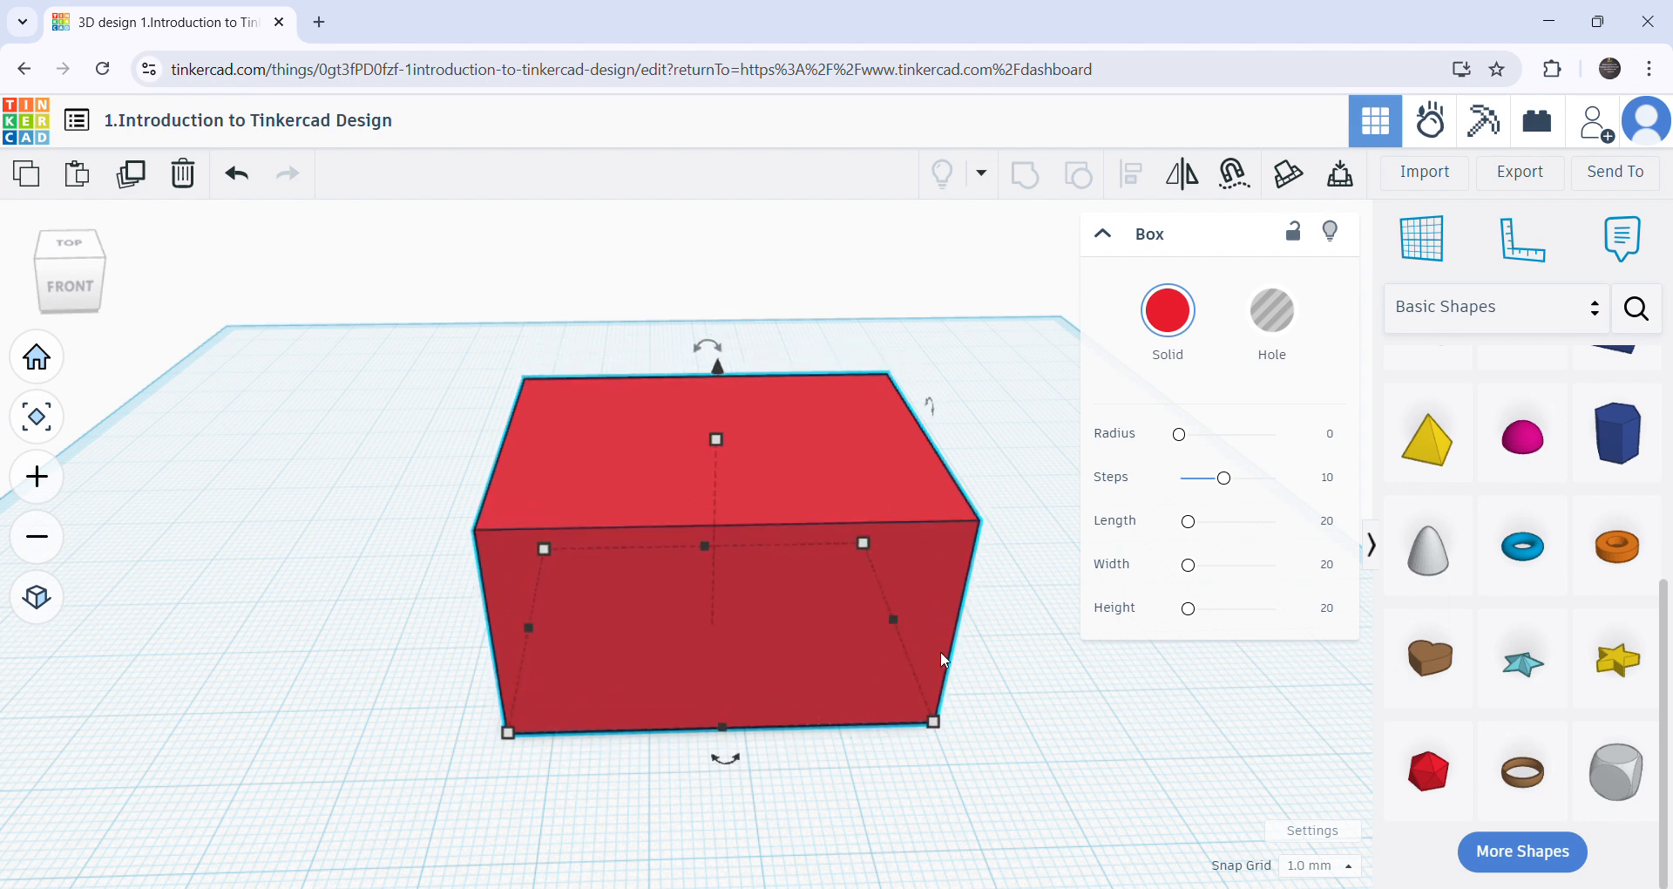
key(Up)
key(Up)
key(Up)
key(Up)
key(Up)
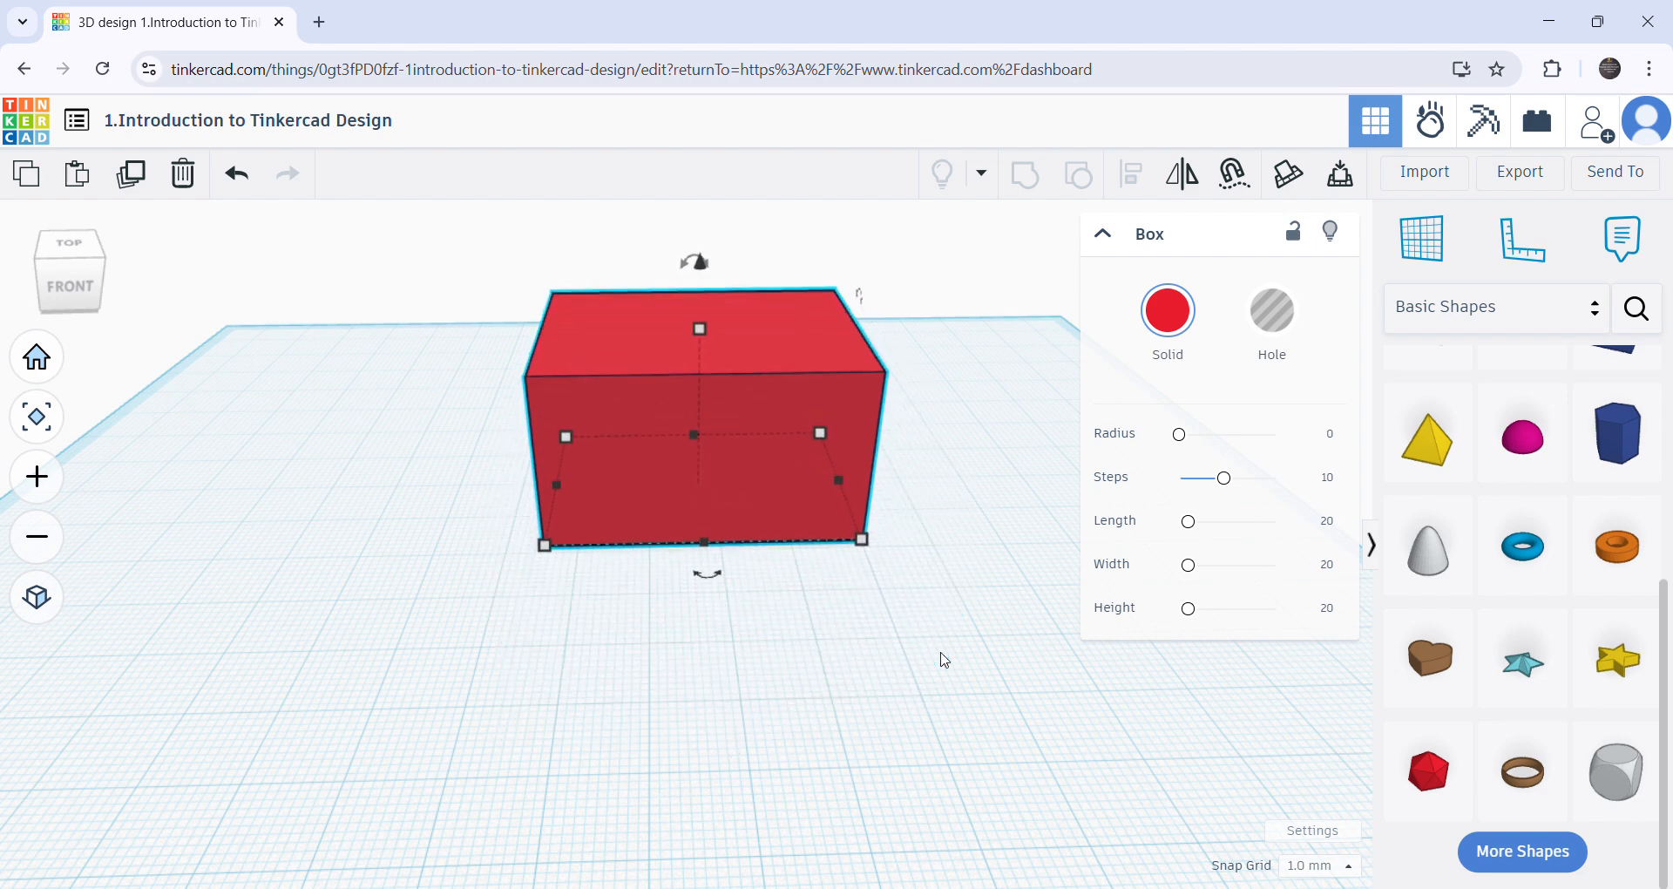
key(Down)
key(Down)
key(Down)
key(Down)
key(Down)
key(Down)
- Move the red box freely across the workplane, finishing near its right side
right_drag(818, 547, 829, 629)
drag(832, 633, 655, 580)
right_drag(490, 678, 555, 567)
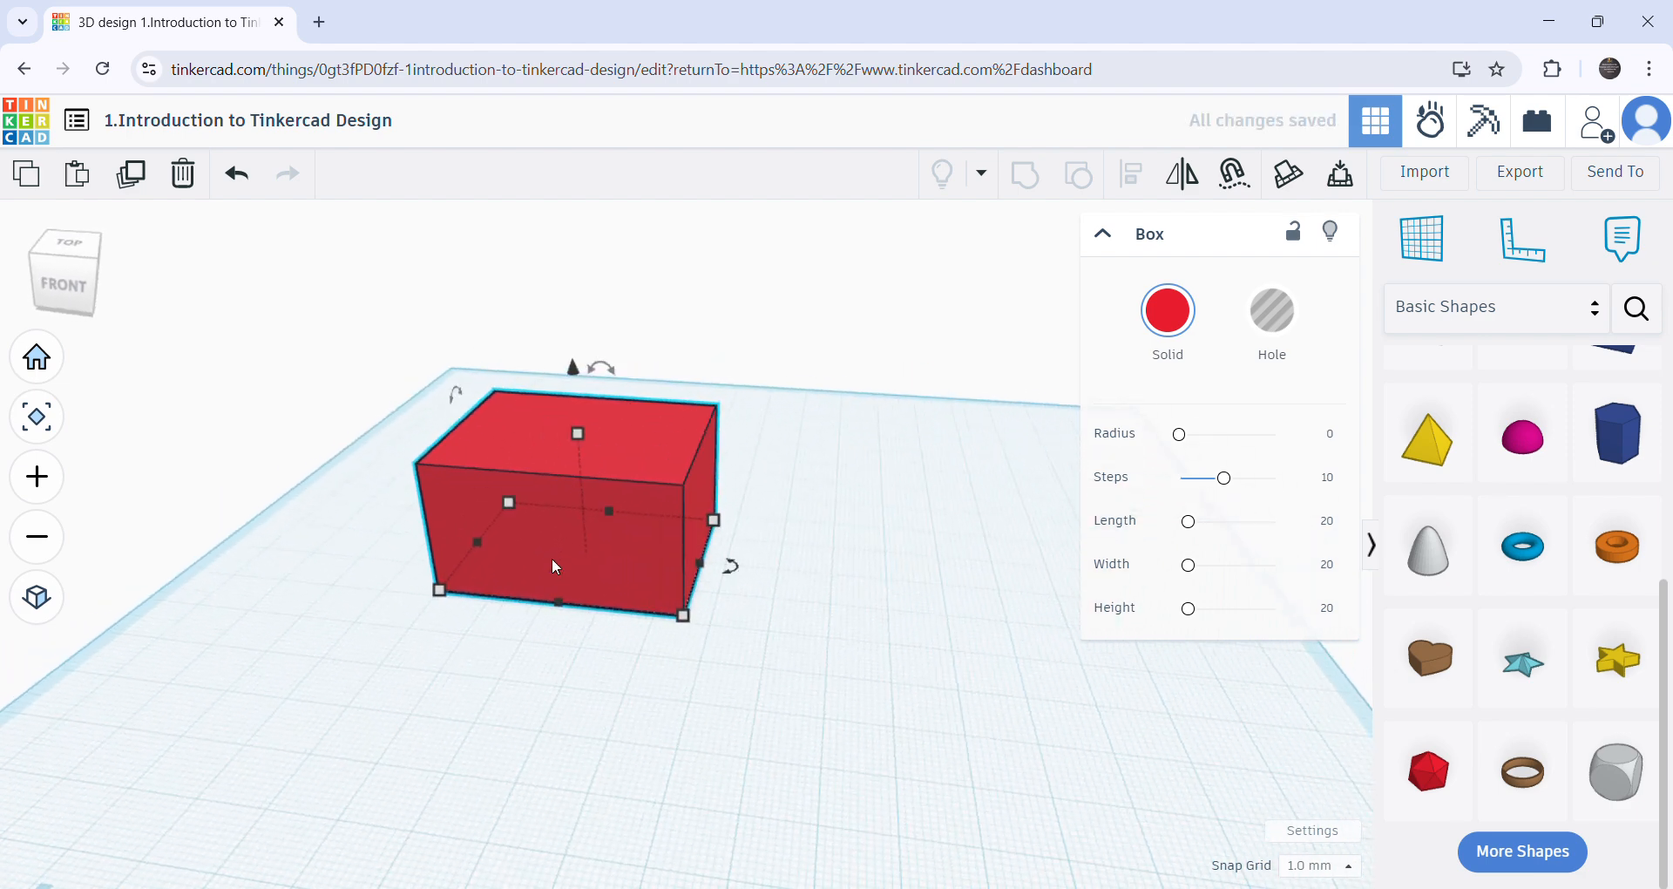
click(555, 561)
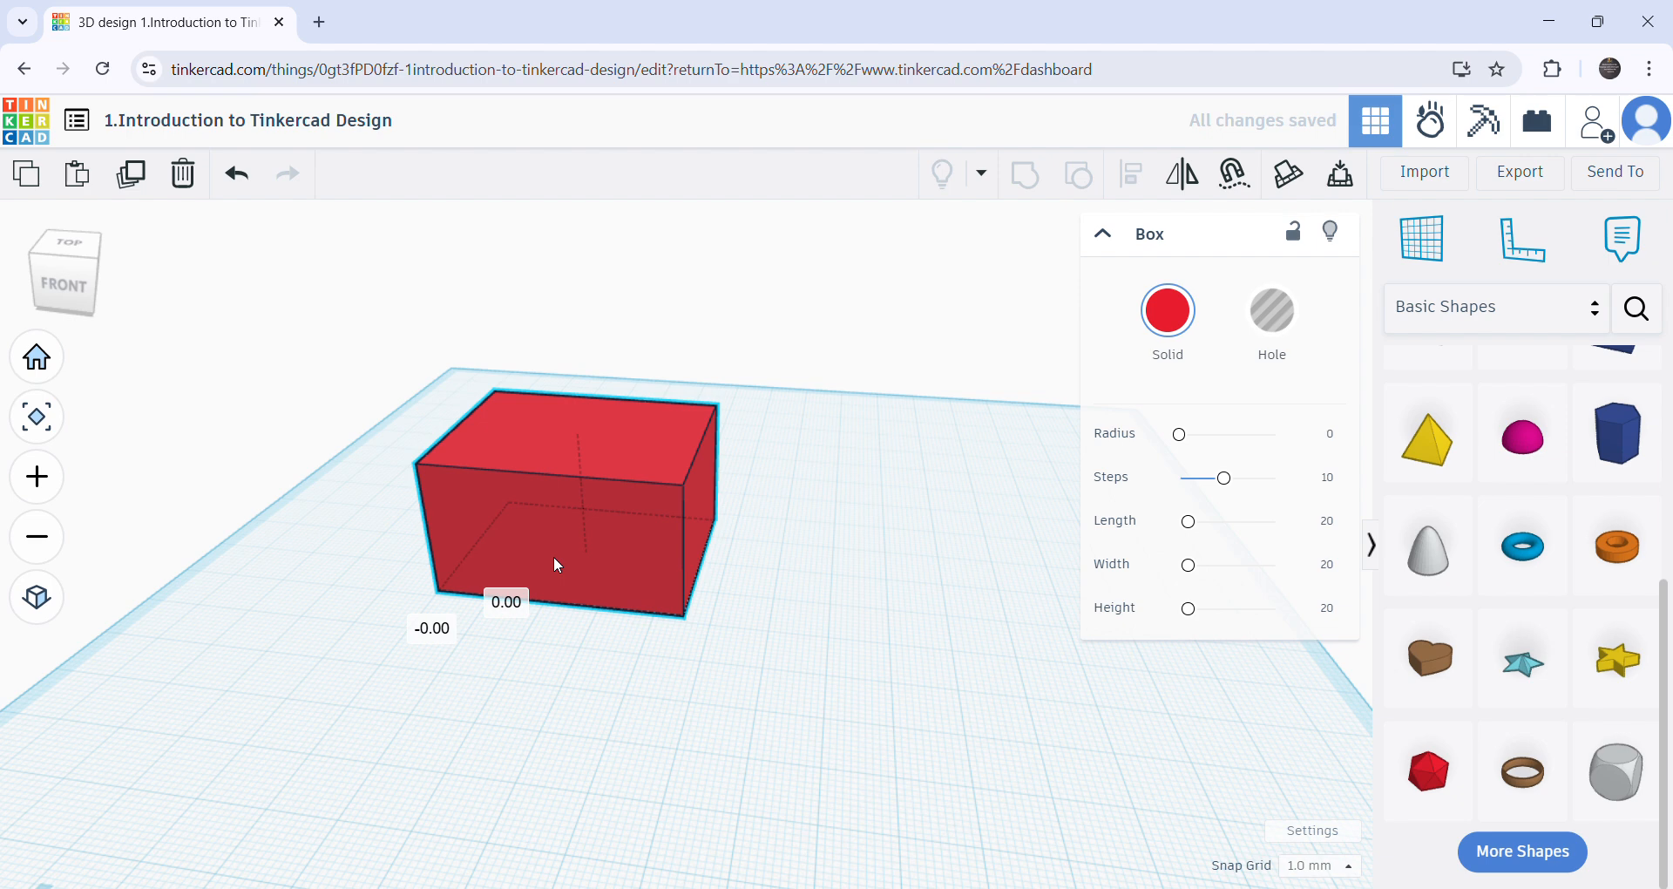
drag(555, 562, 473, 556)
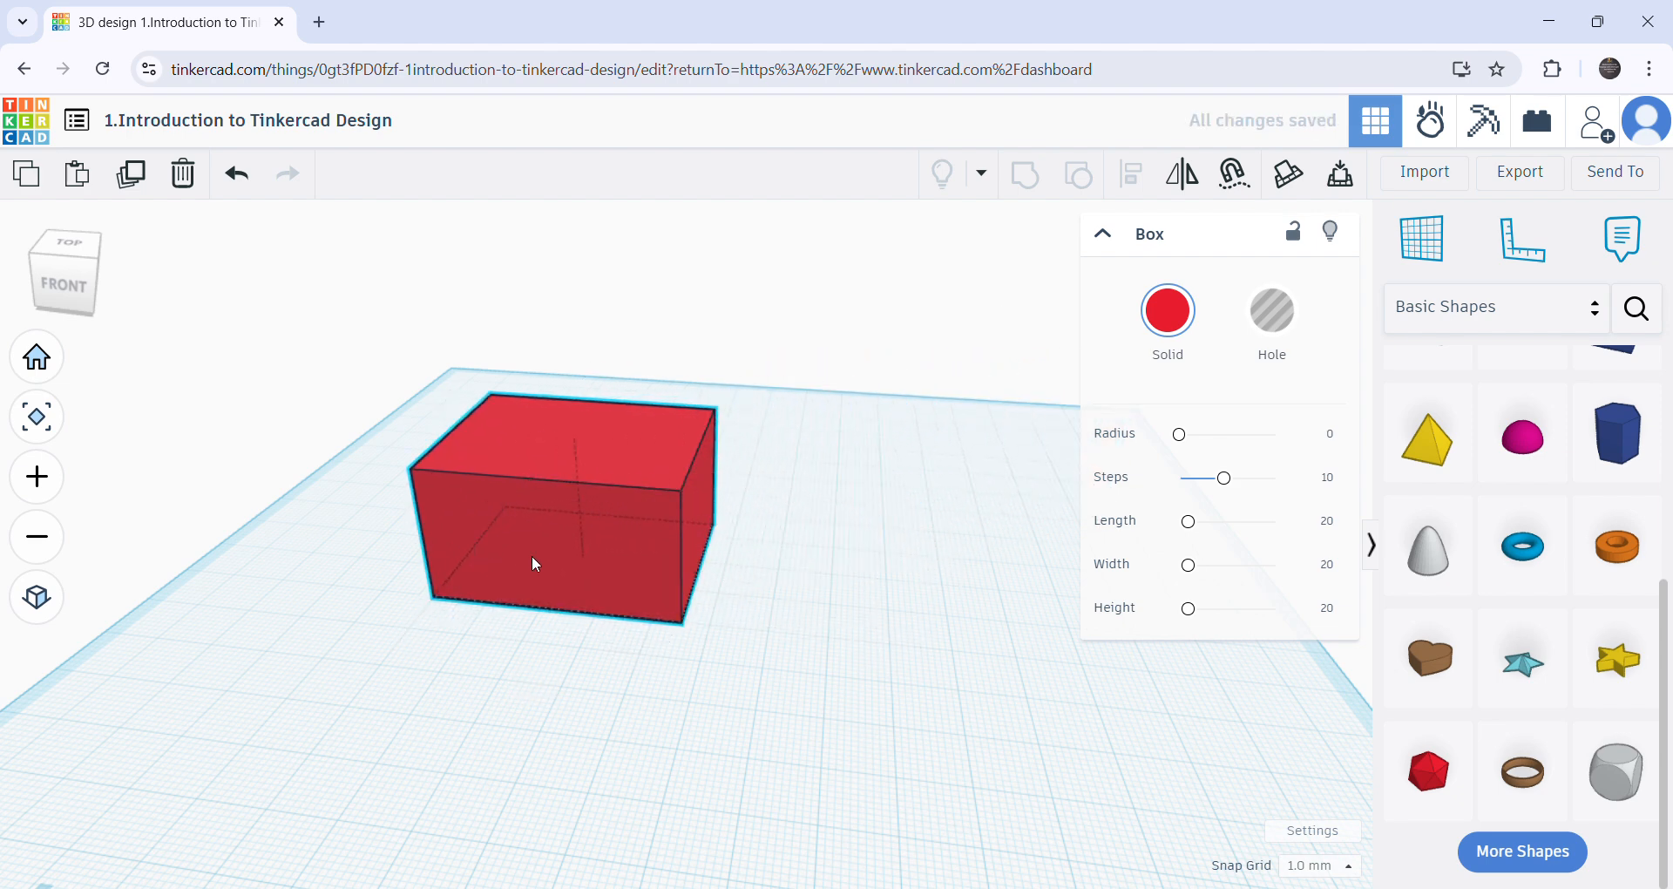
drag(599, 572, 945, 535)
drag(599, 490, 985, 594)
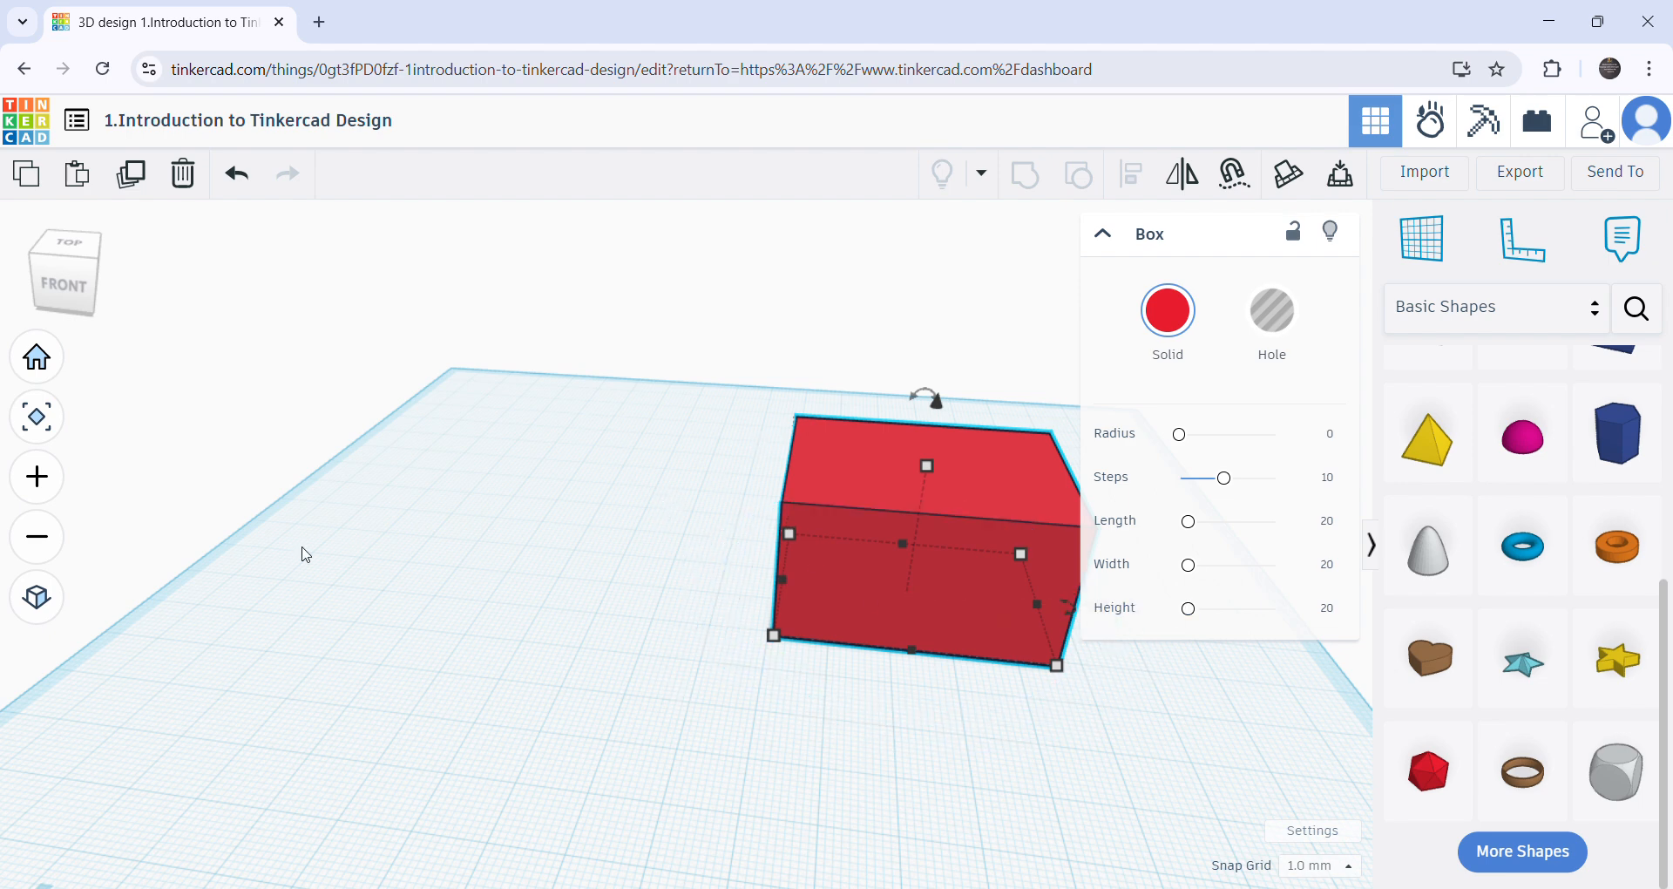
- Copy the red box, paste a duplicate and place it to the left of the original
scroll(299, 553, down, 2)
right_drag(643, 752, 735, 607)
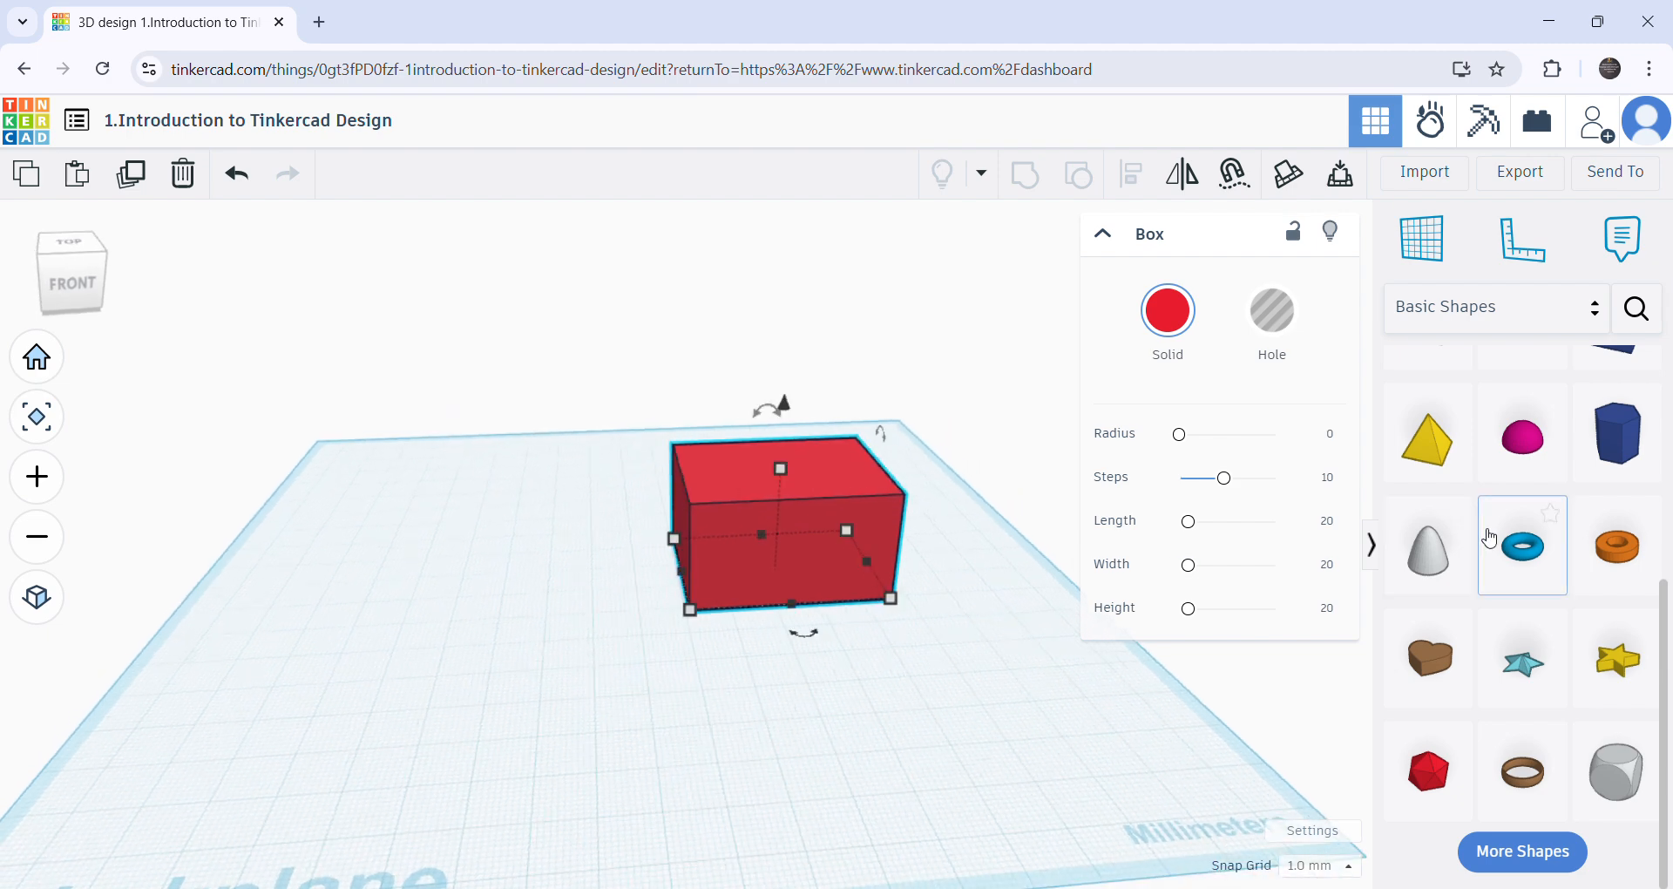
click(638, 740)
right_drag(639, 740, 777, 818)
click(767, 524)
click(721, 699)
right_drag(729, 695, 713, 679)
click(763, 560)
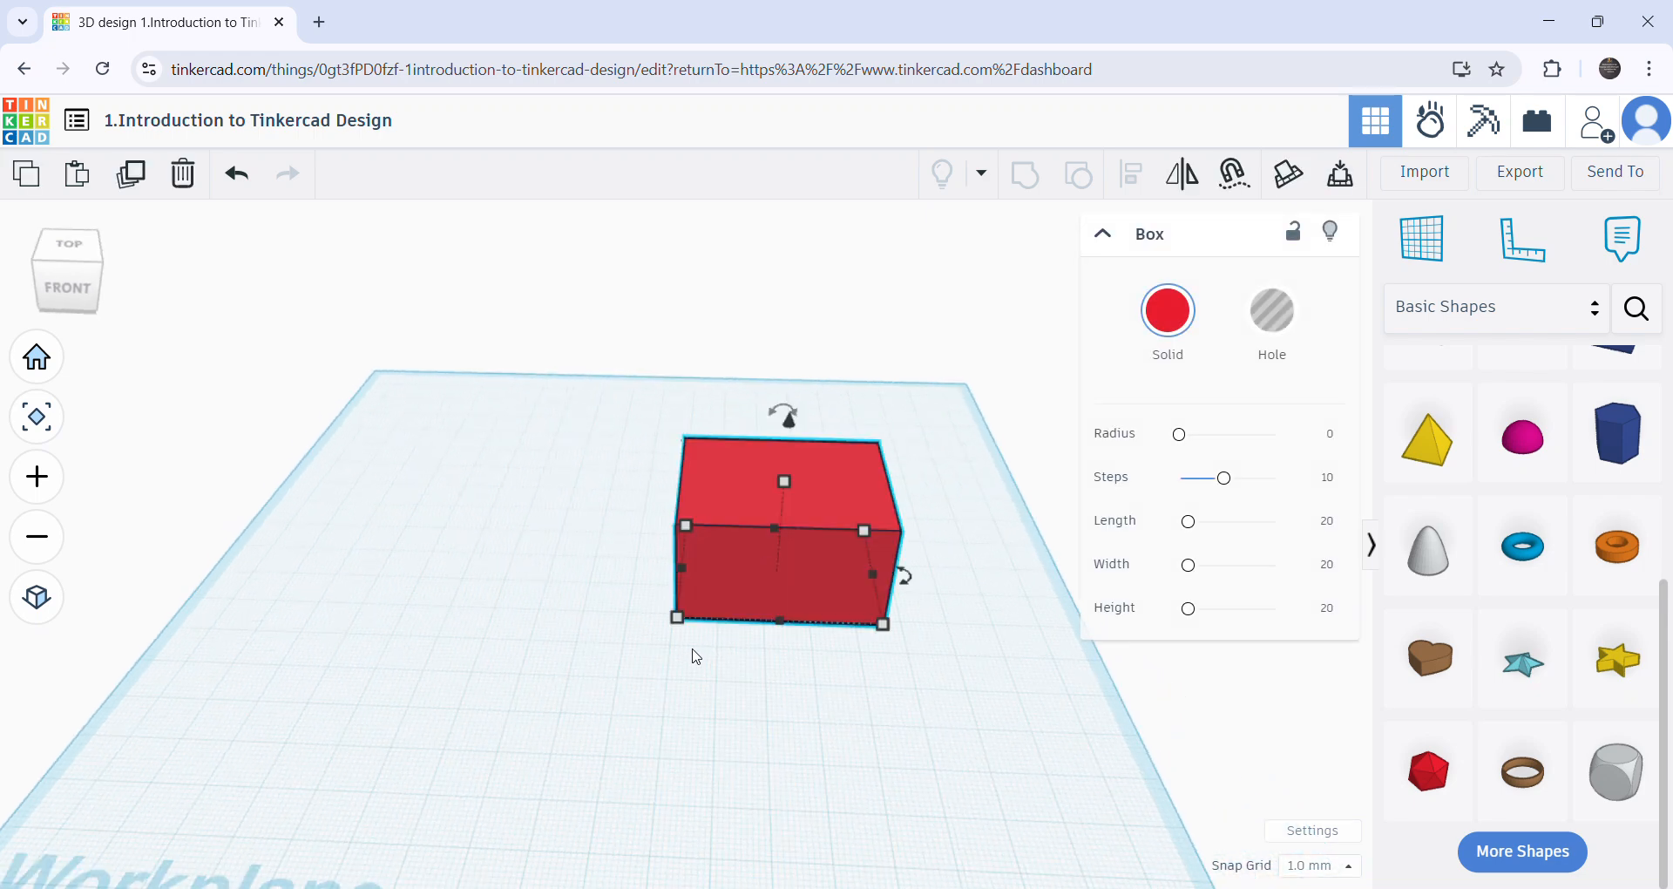
click(36, 189)
click(76, 175)
drag(956, 504, 546, 490)
right_drag(575, 627, 565, 640)
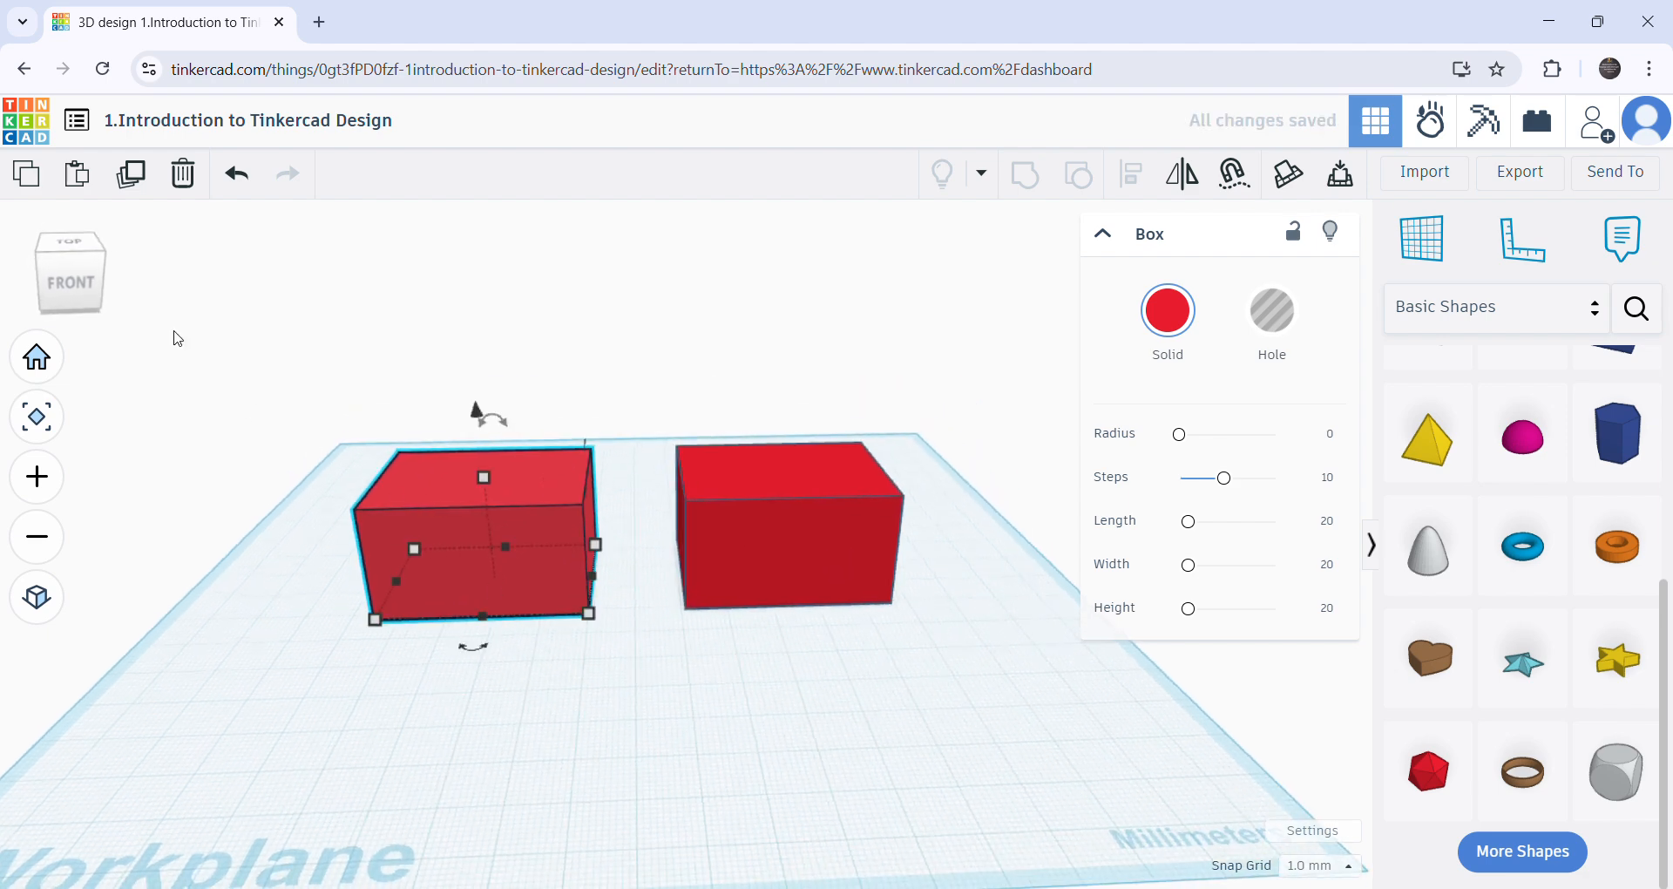
- Paste several more copies of the red box
click(77, 175)
click(77, 175)
click(77, 175)
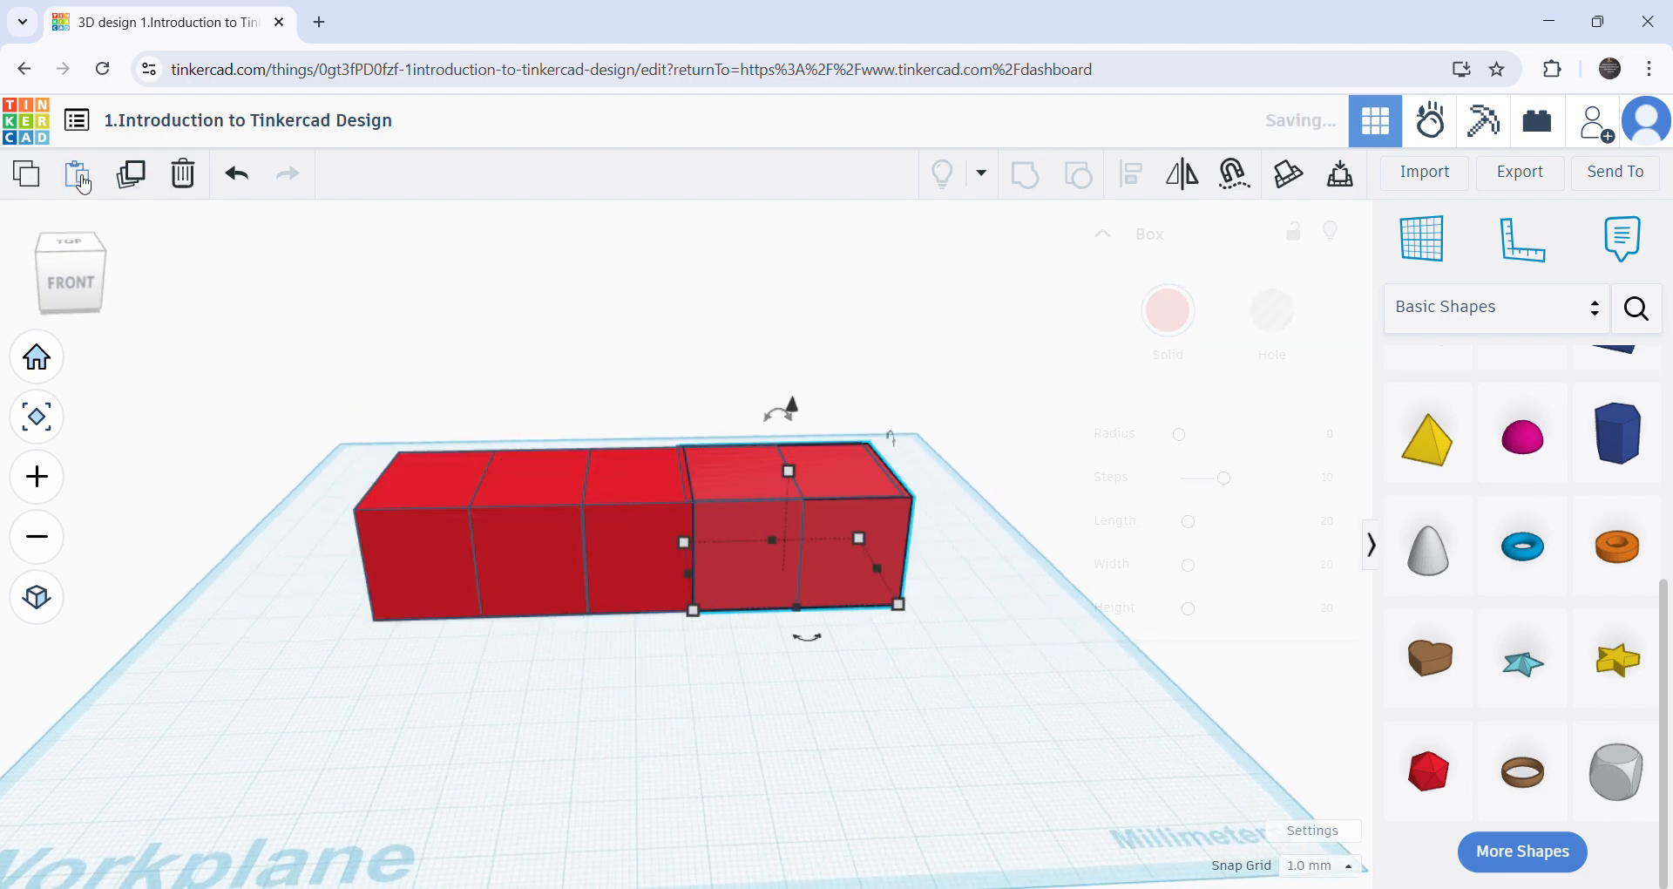
click(77, 175)
click(76, 175)
- Spread the pasted boxes apart across the front, middle and back of the workplane
drag(562, 528, 392, 769)
drag(645, 527, 512, 505)
drag(668, 520, 602, 720)
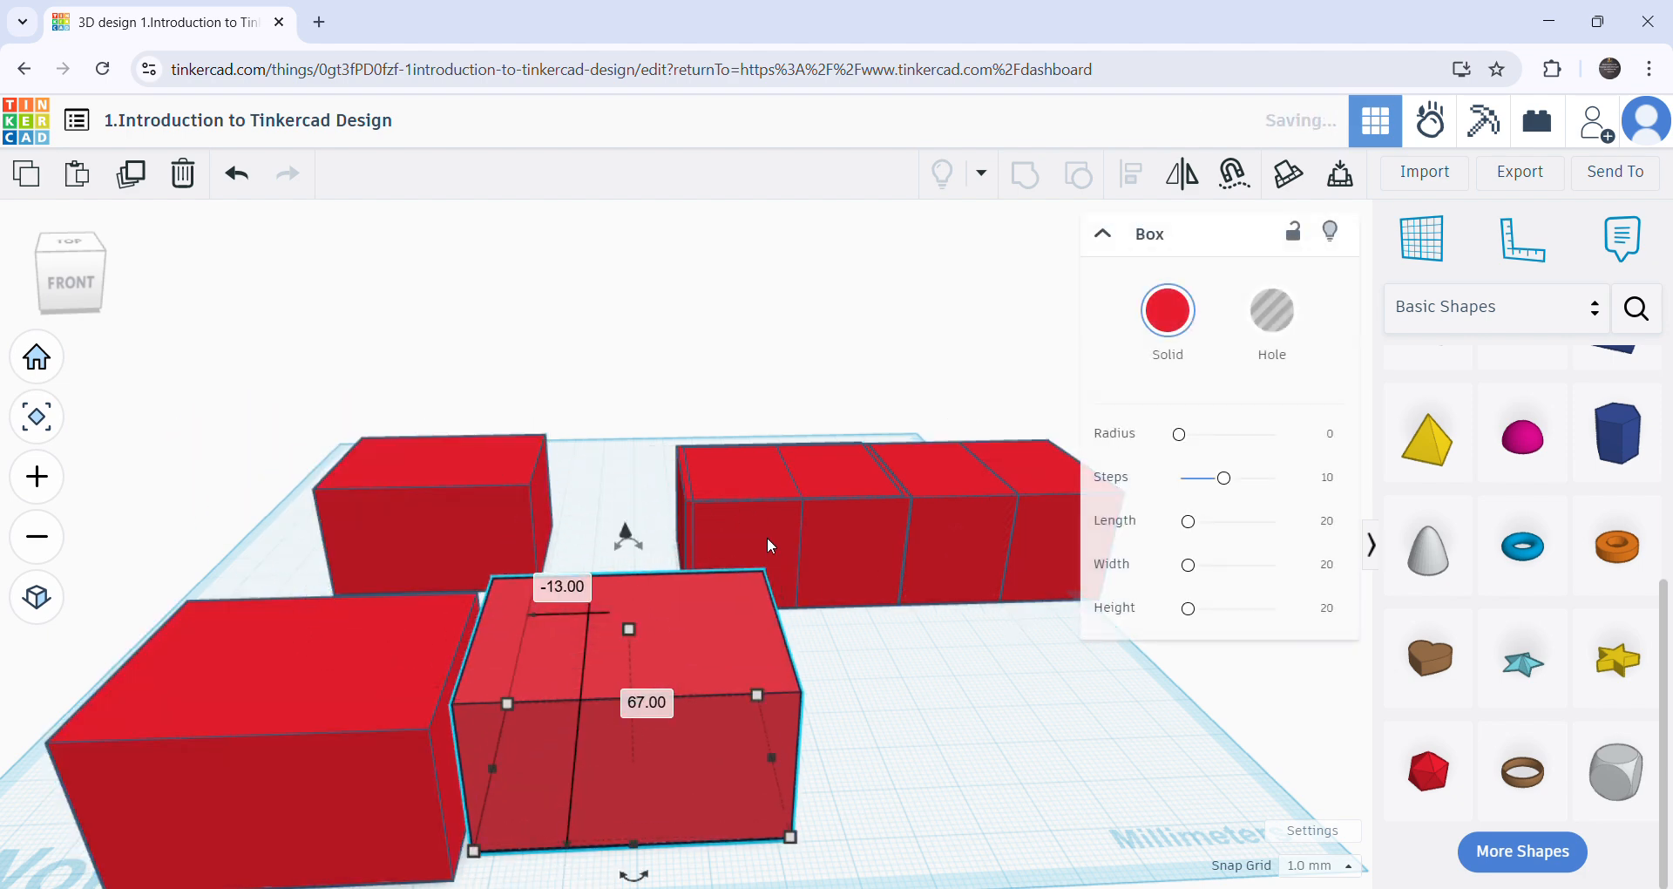
drag(726, 457, 653, 381)
drag(849, 512, 684, 509)
drag(990, 507, 897, 504)
right_drag(765, 617, 754, 750)
right_drag(740, 643, 765, 690)
right_drag(703, 542, 599, 439)
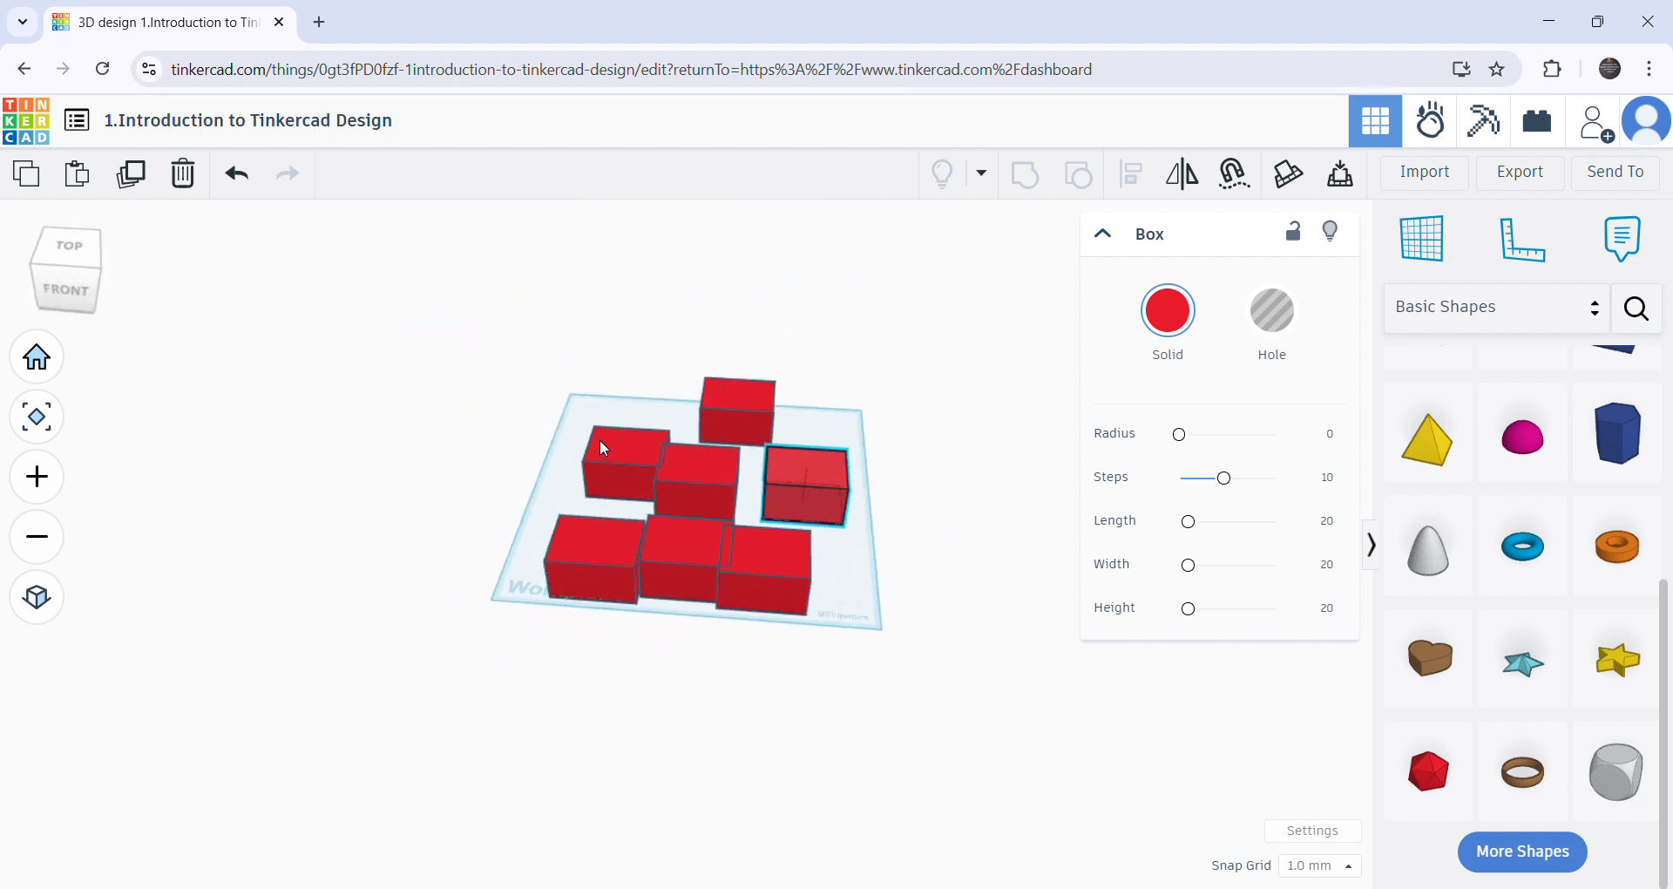
- Delete every red box except the one at the back of the workplane
click(615, 558)
key(Delete)
click(678, 566)
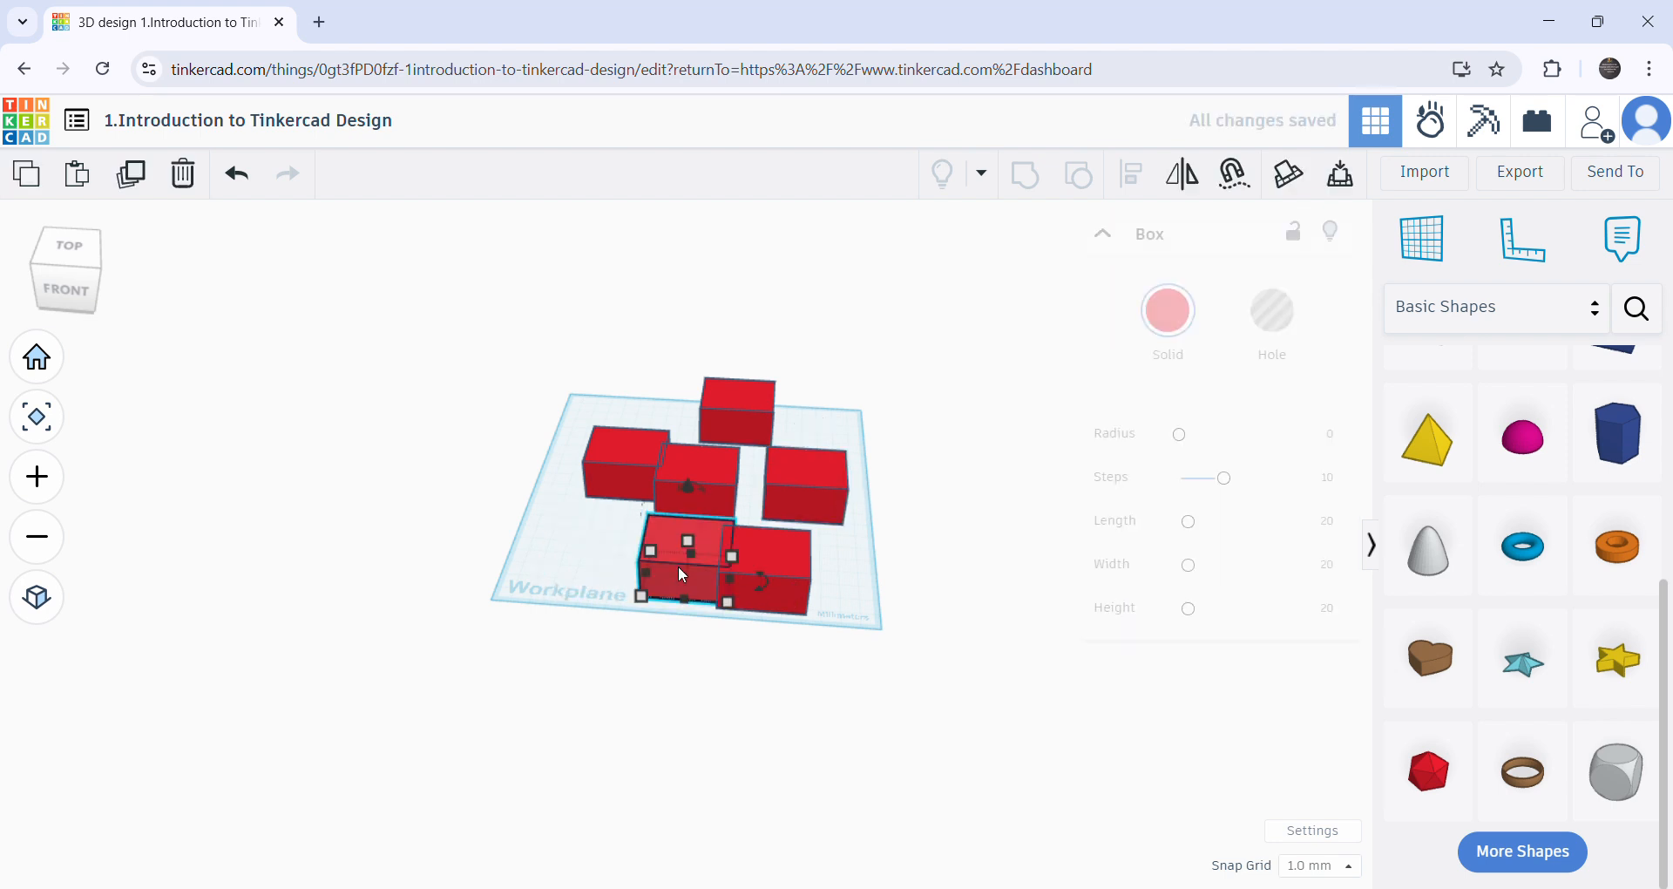
key(Delete)
click(754, 556)
key(Delete)
click(705, 488)
key(Delete)
click(808, 490)
key(Delete)
click(624, 468)
key(Delete)
- Move the remaining red box from the back edge to the middle of the workplane and keep it selected
click(732, 424)
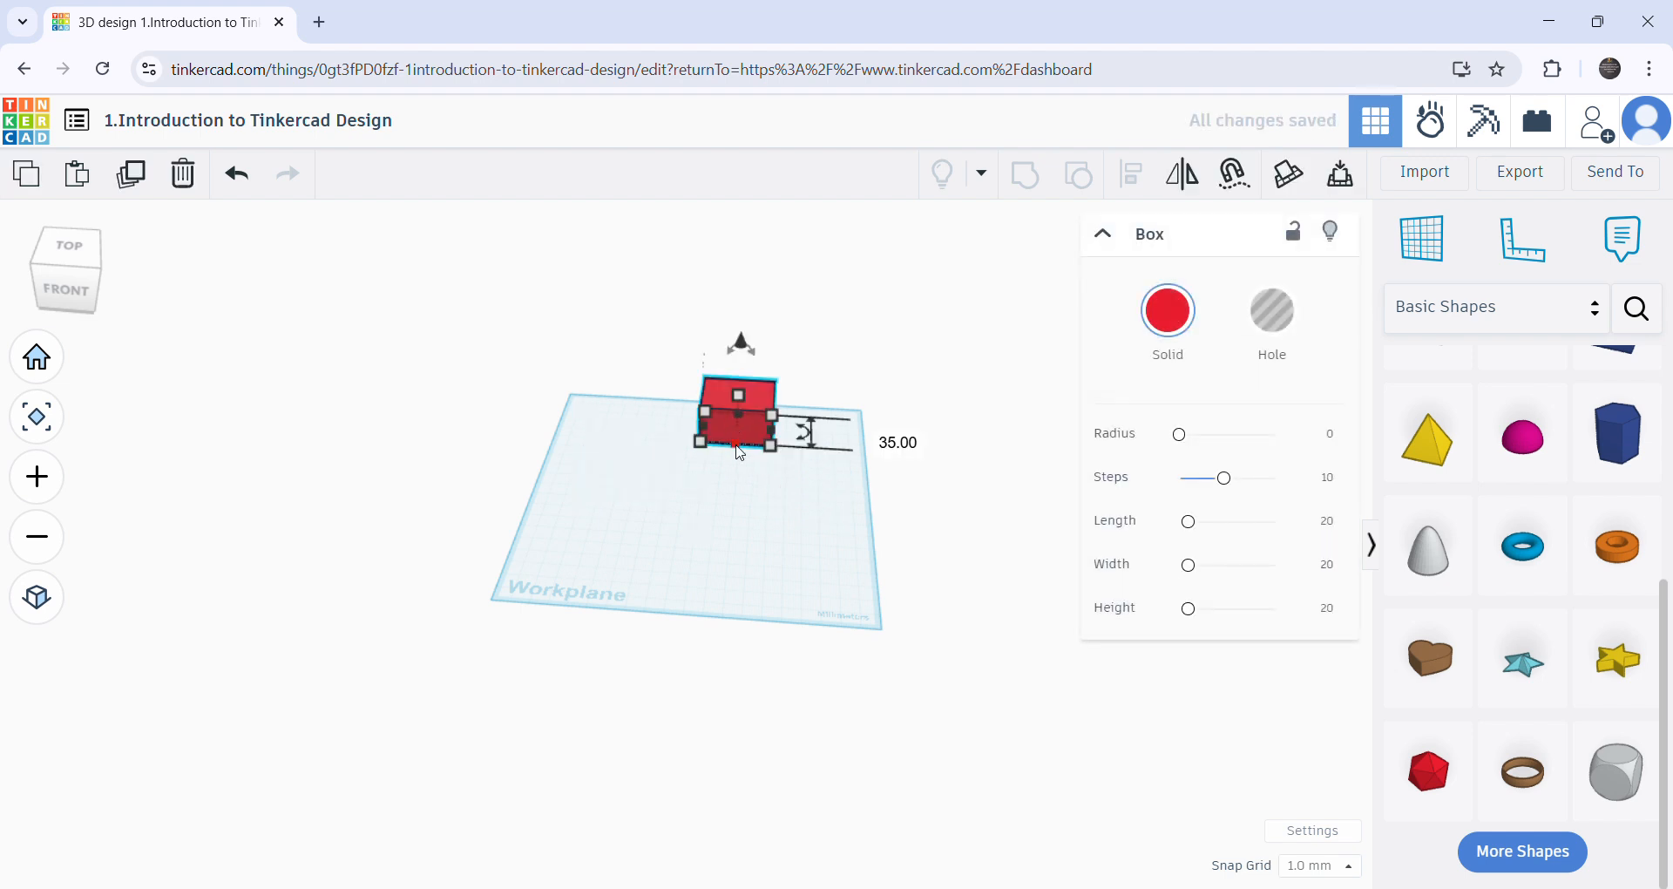
click(694, 521)
drag(721, 443, 665, 520)
click(636, 610)
right_drag(637, 610, 603, 655)
scroll(684, 500, up, 3)
scroll(673, 526, up, 5)
click(682, 498)
mouse_move(861, 550)
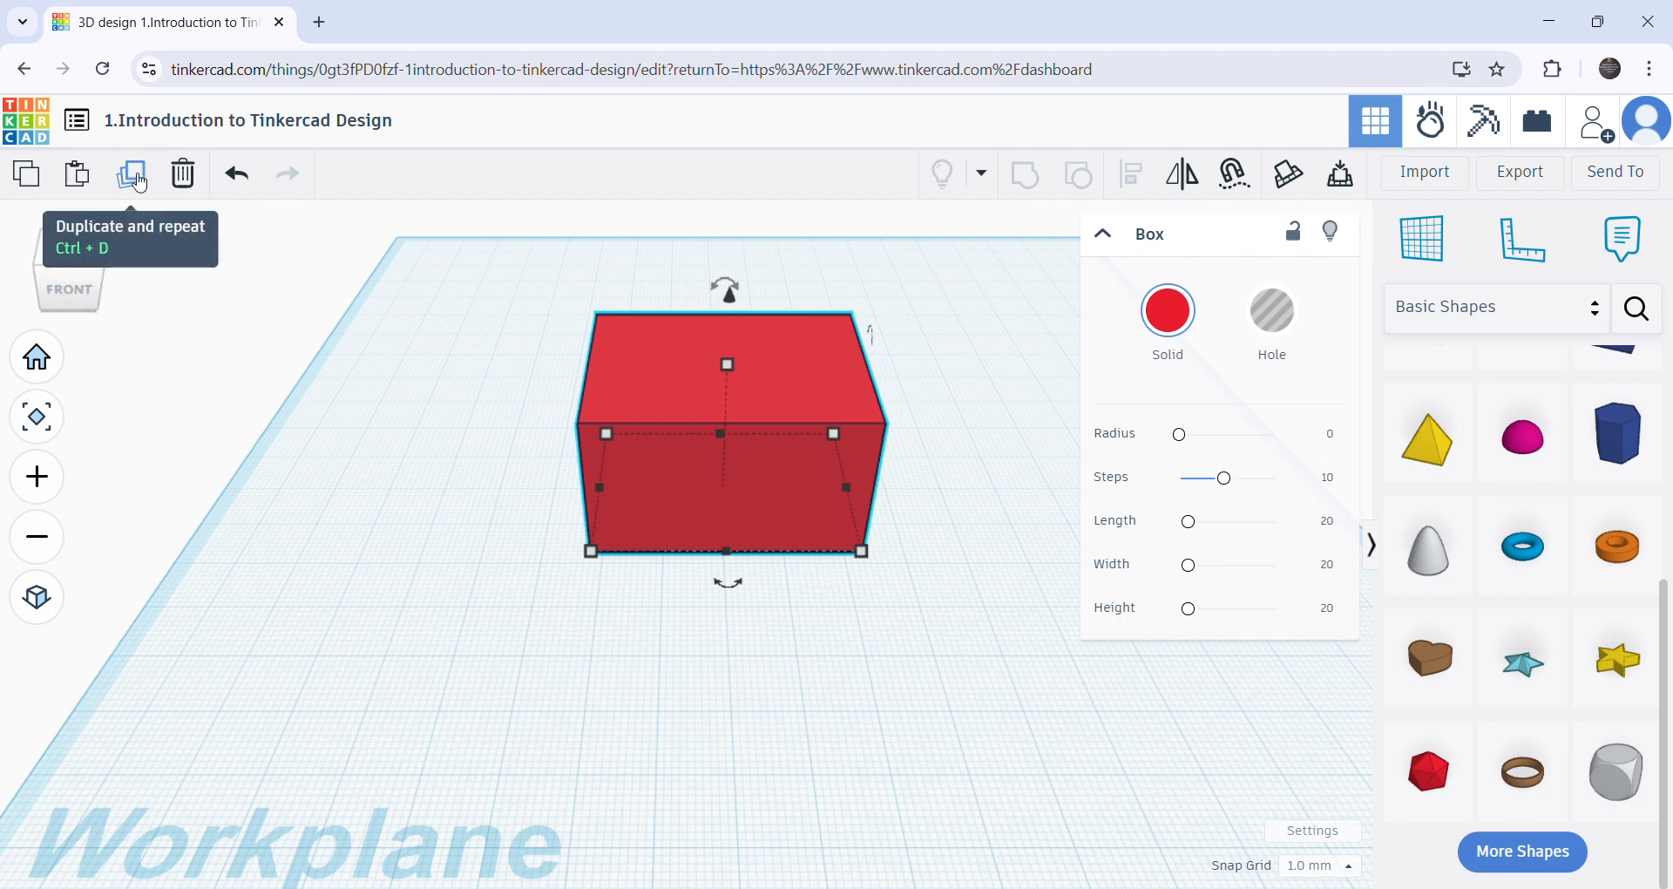
- Move the red box to the front-left corner of the workplane and deselect it
scroll(710, 676, down, 3)
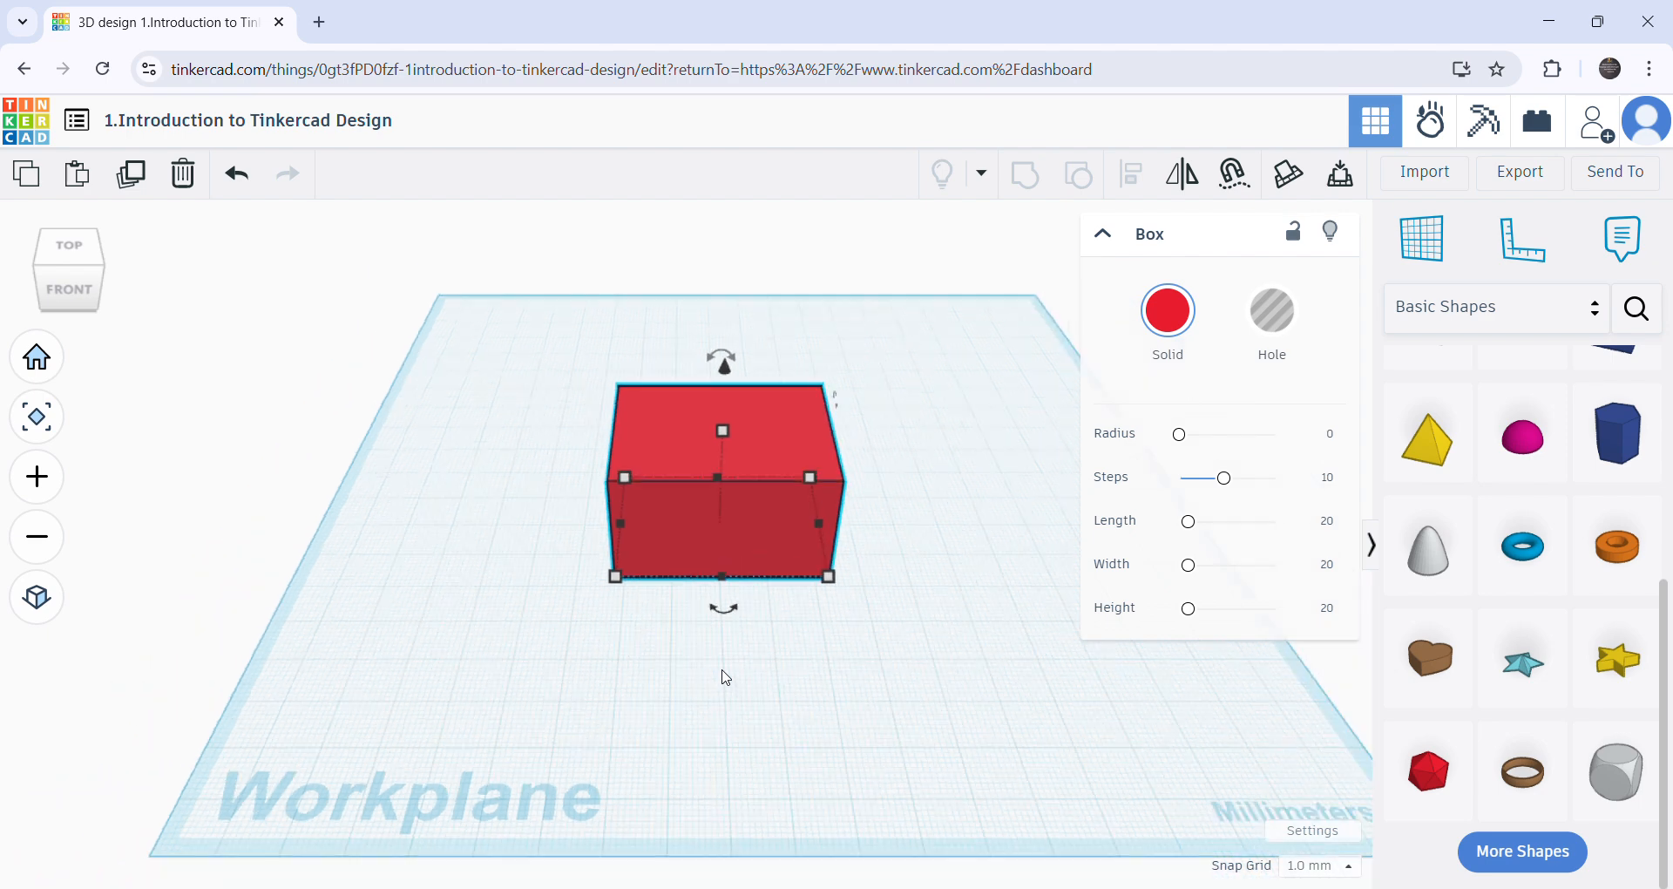
drag(688, 547, 295, 646)
click(363, 741)
right_drag(366, 741, 522, 585)
scroll(458, 626, up, 3)
scroll(459, 625, up, 3)
drag(401, 655, 411, 660)
click(417, 753)
scroll(429, 766, down, 5)
scroll(452, 743, up, 7)
scroll(583, 703, down, 5)
right_drag(577, 676, 550, 706)
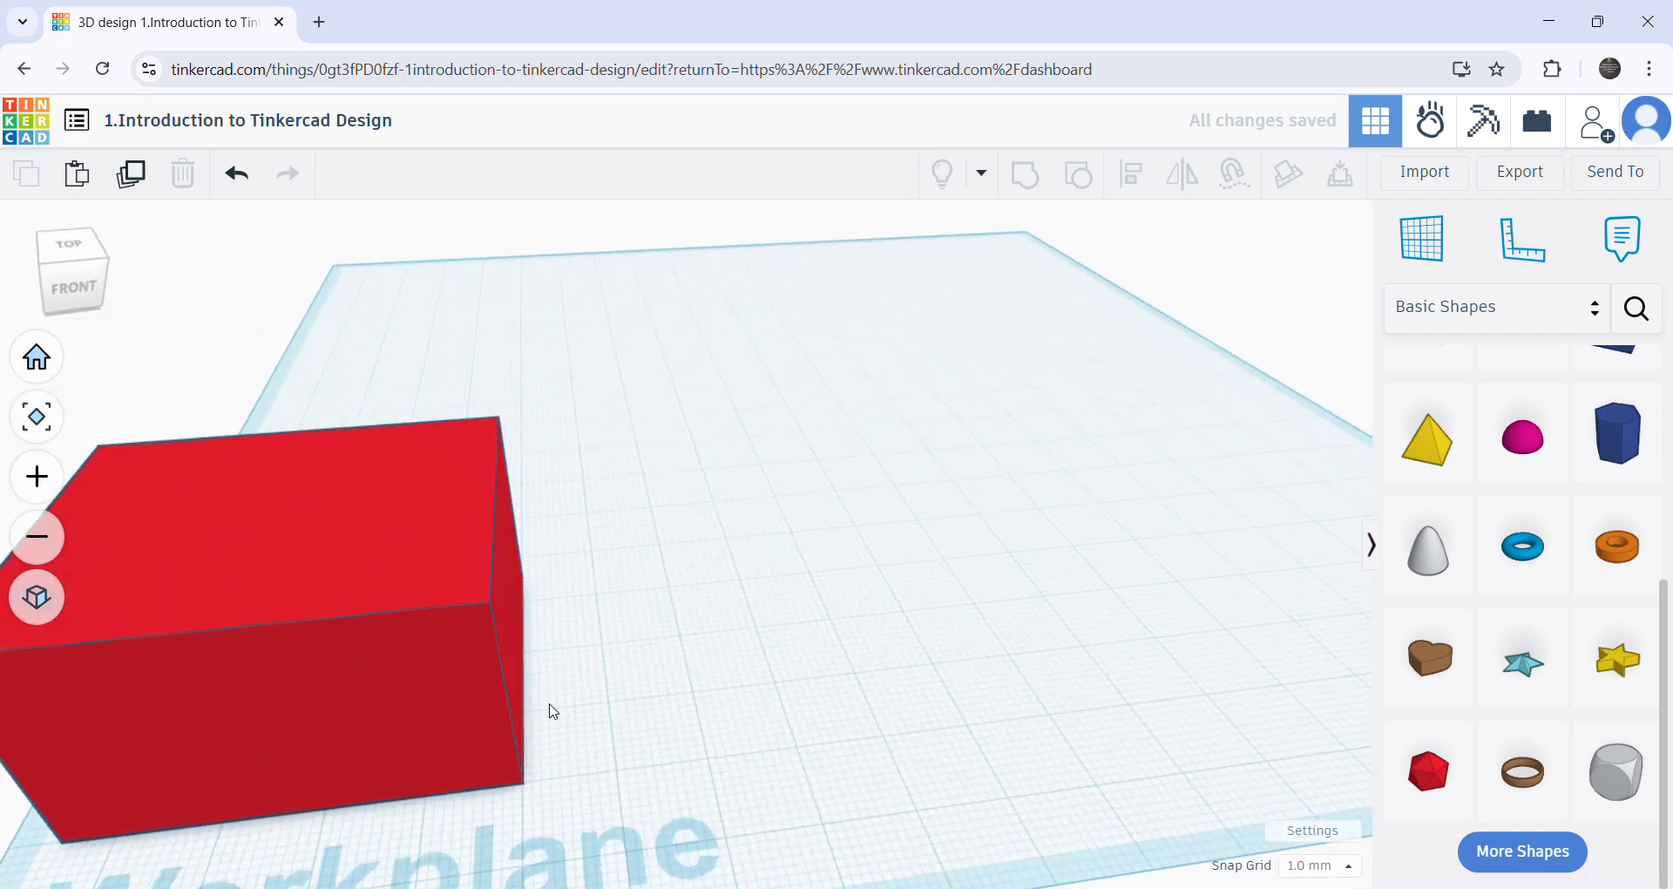
- Duplicate the red box in place and shift the copy to the right, leaving a small gap beside the original
click(392, 677)
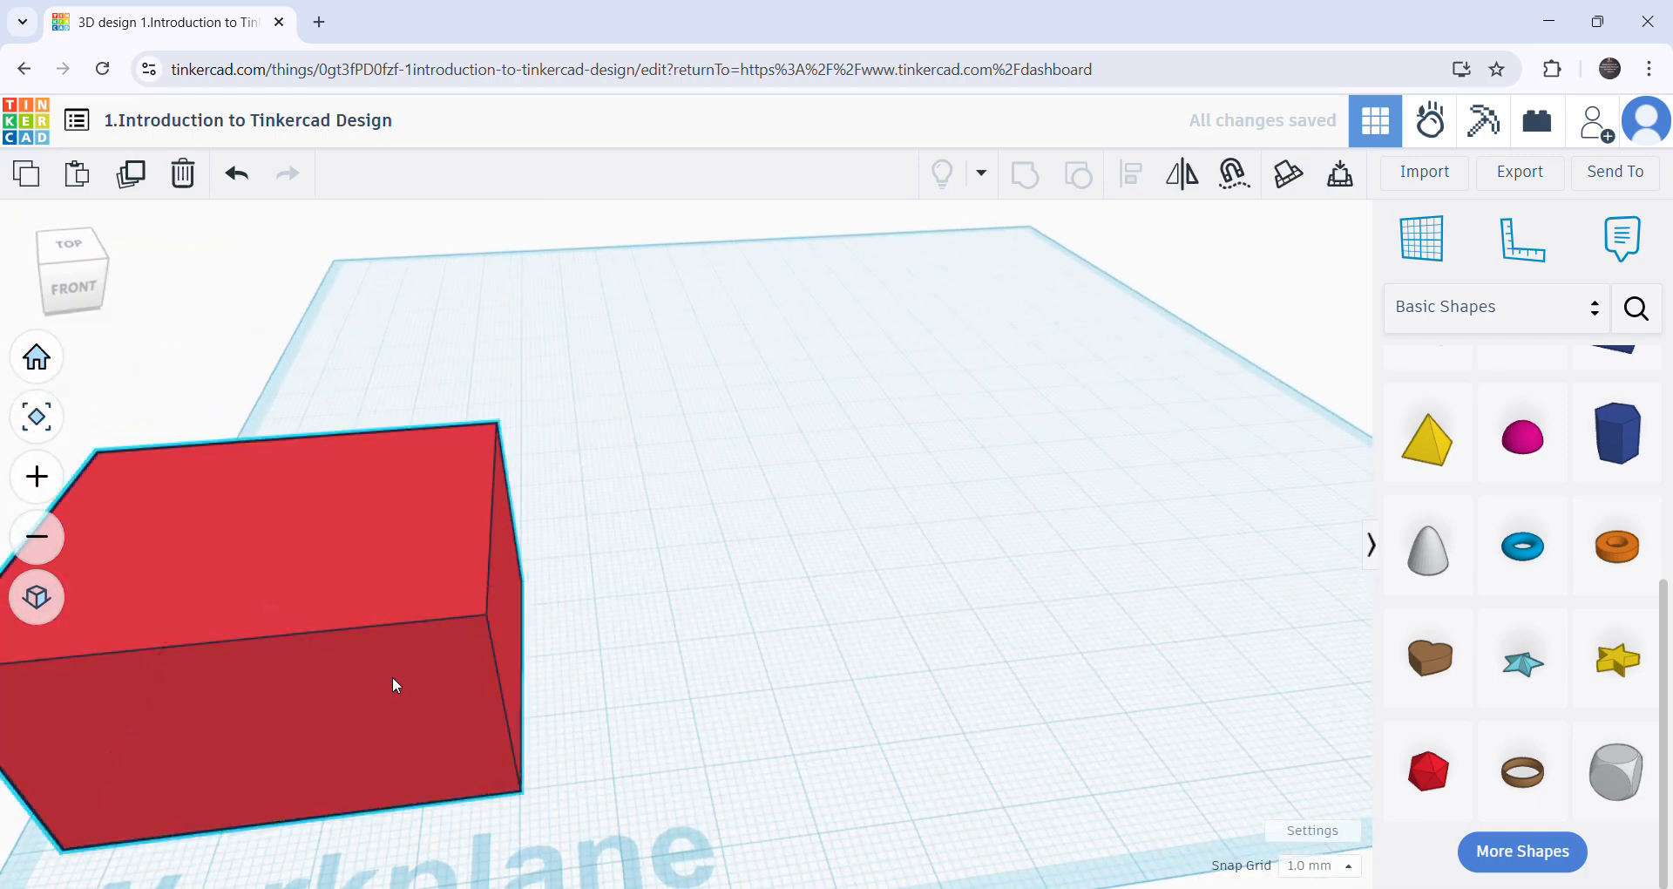
click(138, 181)
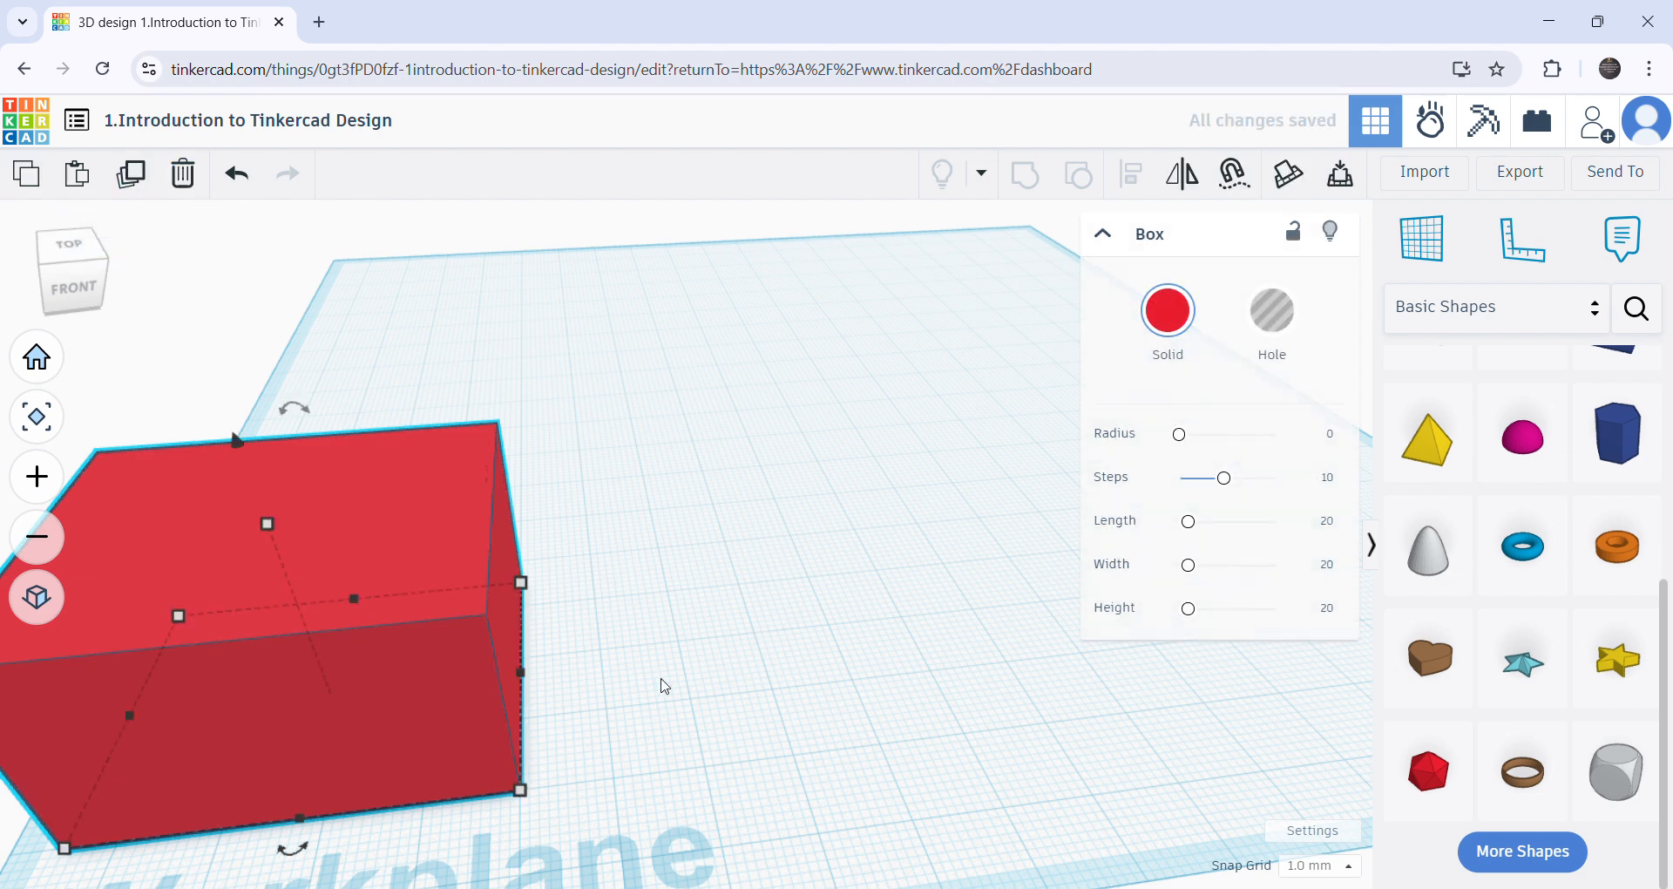
key(Right)
key(Right)
key(Right)
key(Right)
key(Right)
key(Right)
key(Right)
key(Right)
key(Right)
key(Right)
key(Right)
key(Right)
key(Right)
key(Right)
key(Right)
key(Right)
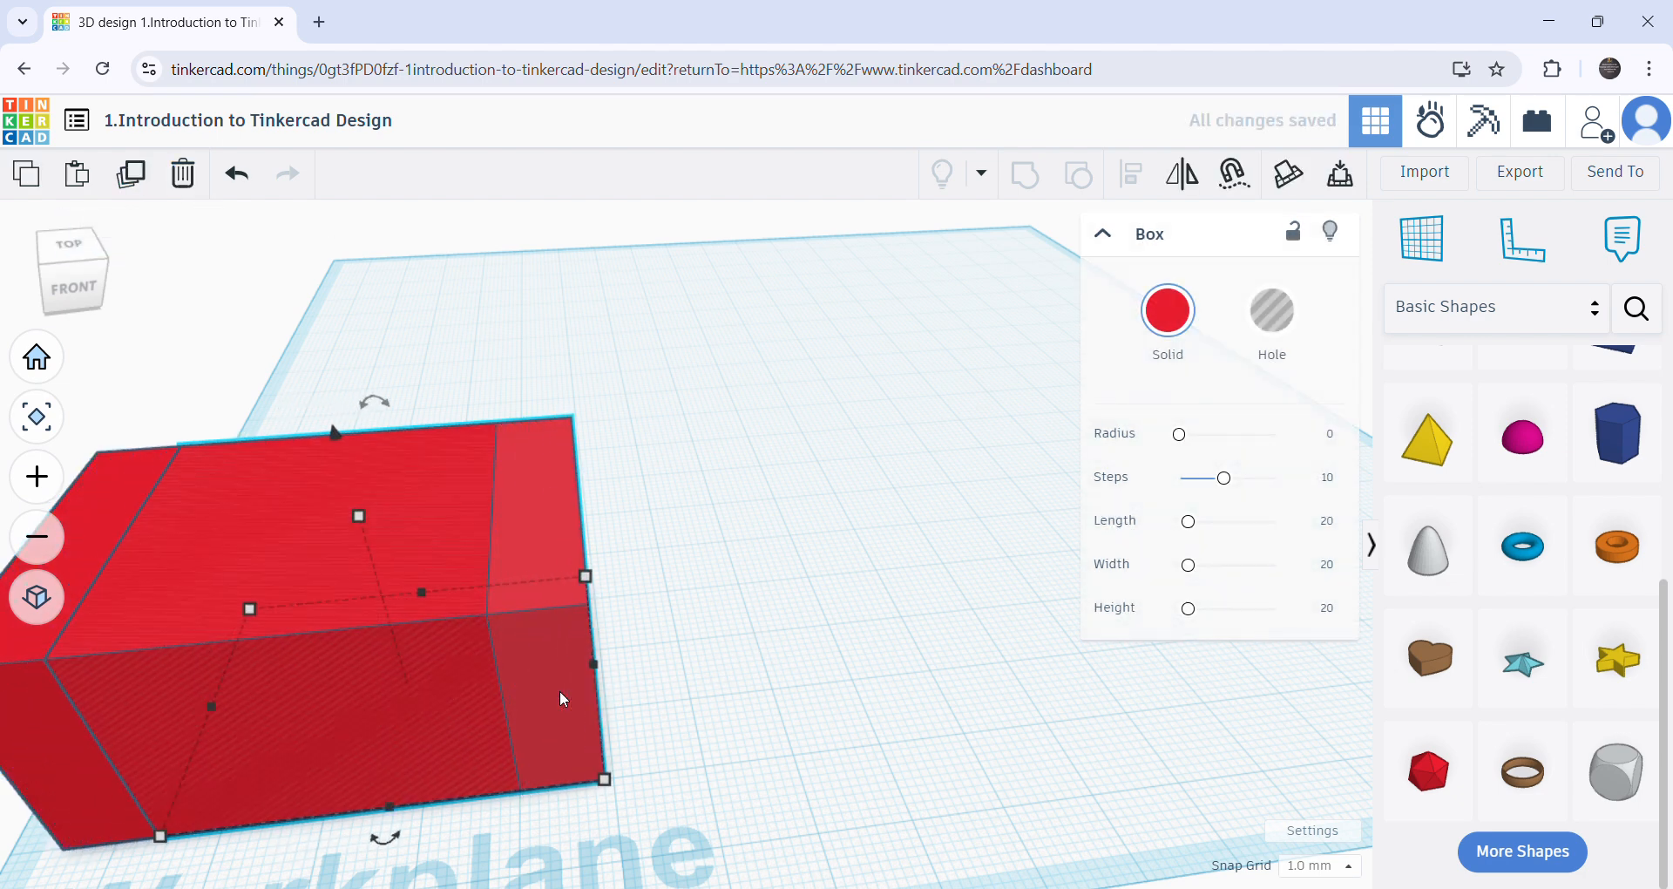
key(Right)
key(Right)
key(Right)
key(Right)
key(Right)
key(Right)
key(Right)
key(Right)
key(Right)
key(Right)
key(Right)
key(Right)
key(Right)
key(Right)
key(Right)
key(Right)
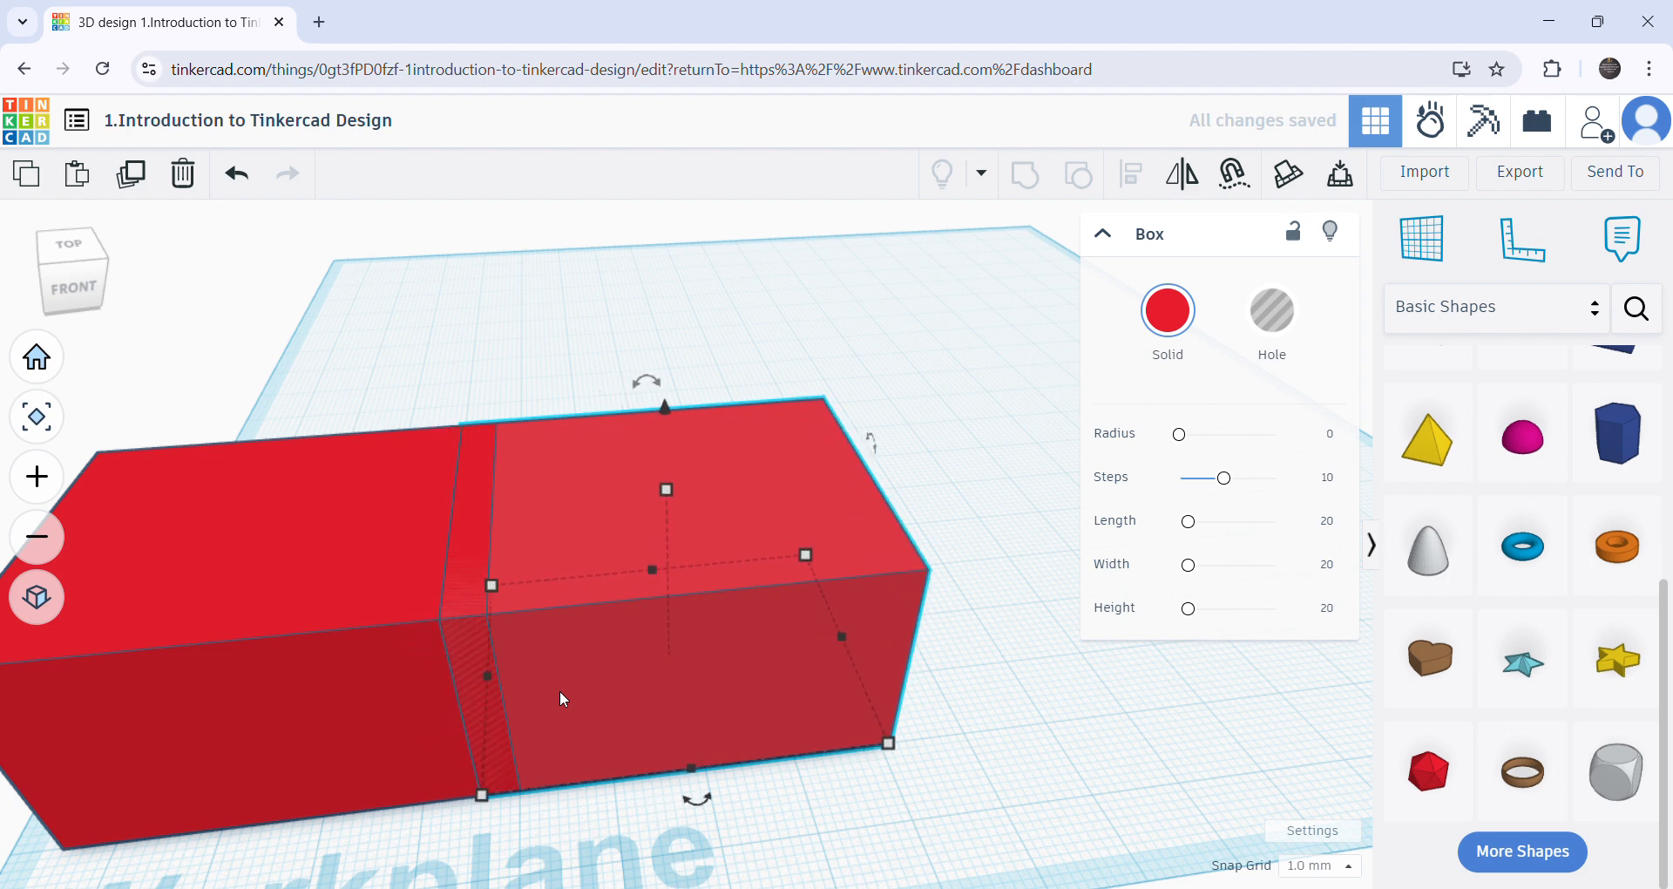
key(Right)
key(Right)
key(Right)
key(Right)
key(Right)
key(Right)
key(Right)
key(Right)
key(Right)
key(Right)
key(Right)
key(Right)
key(Right)
key(Right)
key(Right)
key(Right)
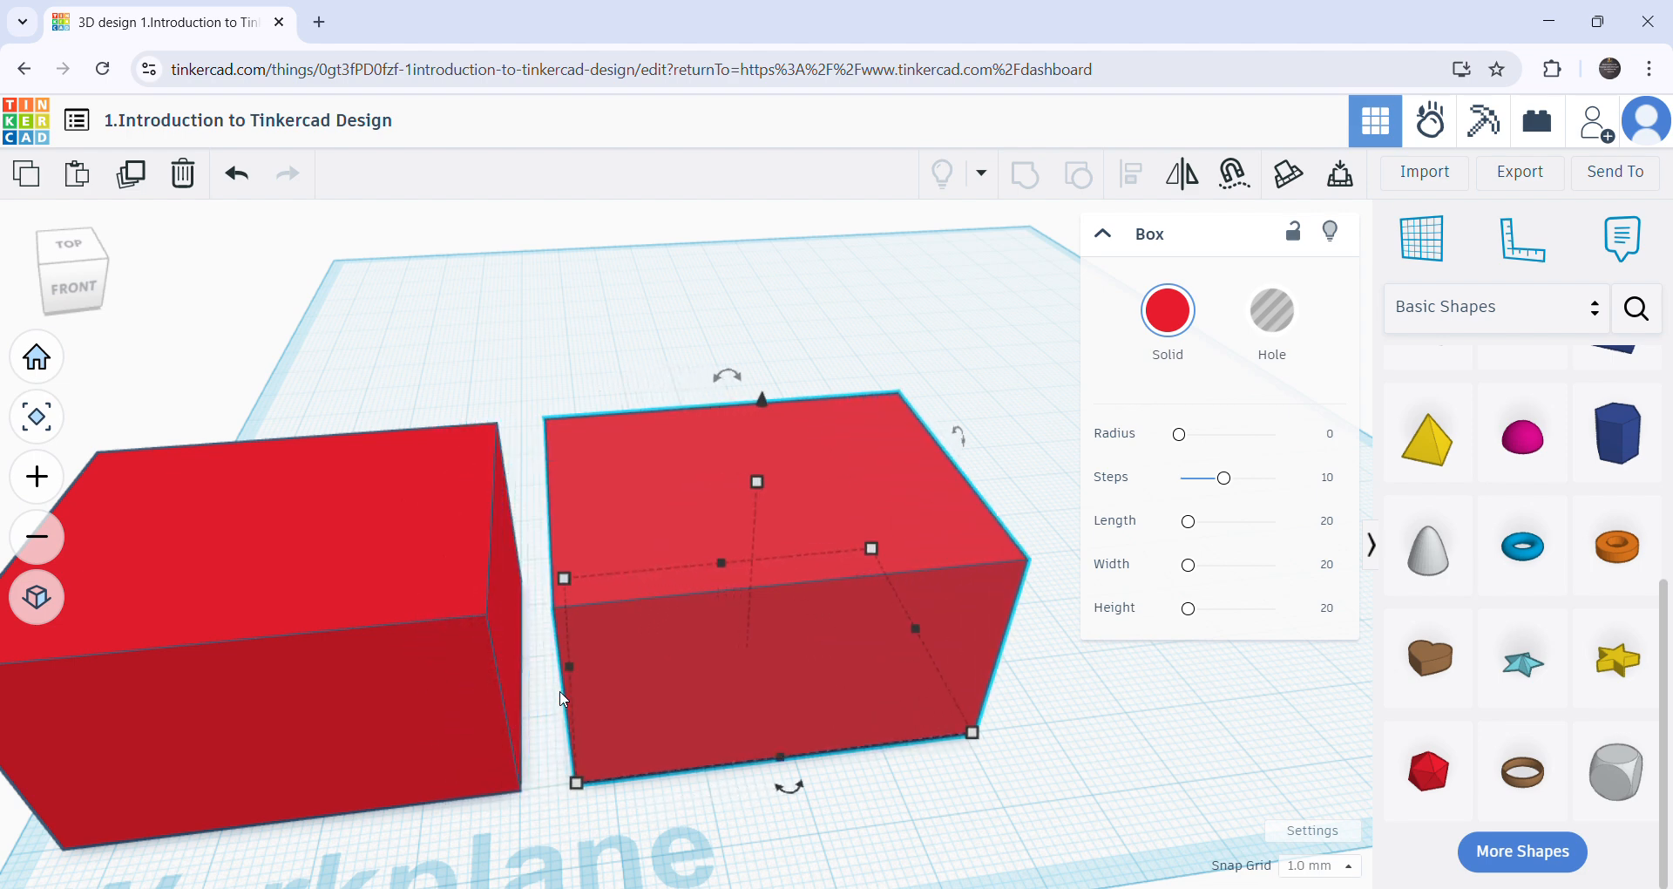
key(Right)
key(Right)
key(Right)
key(Right)
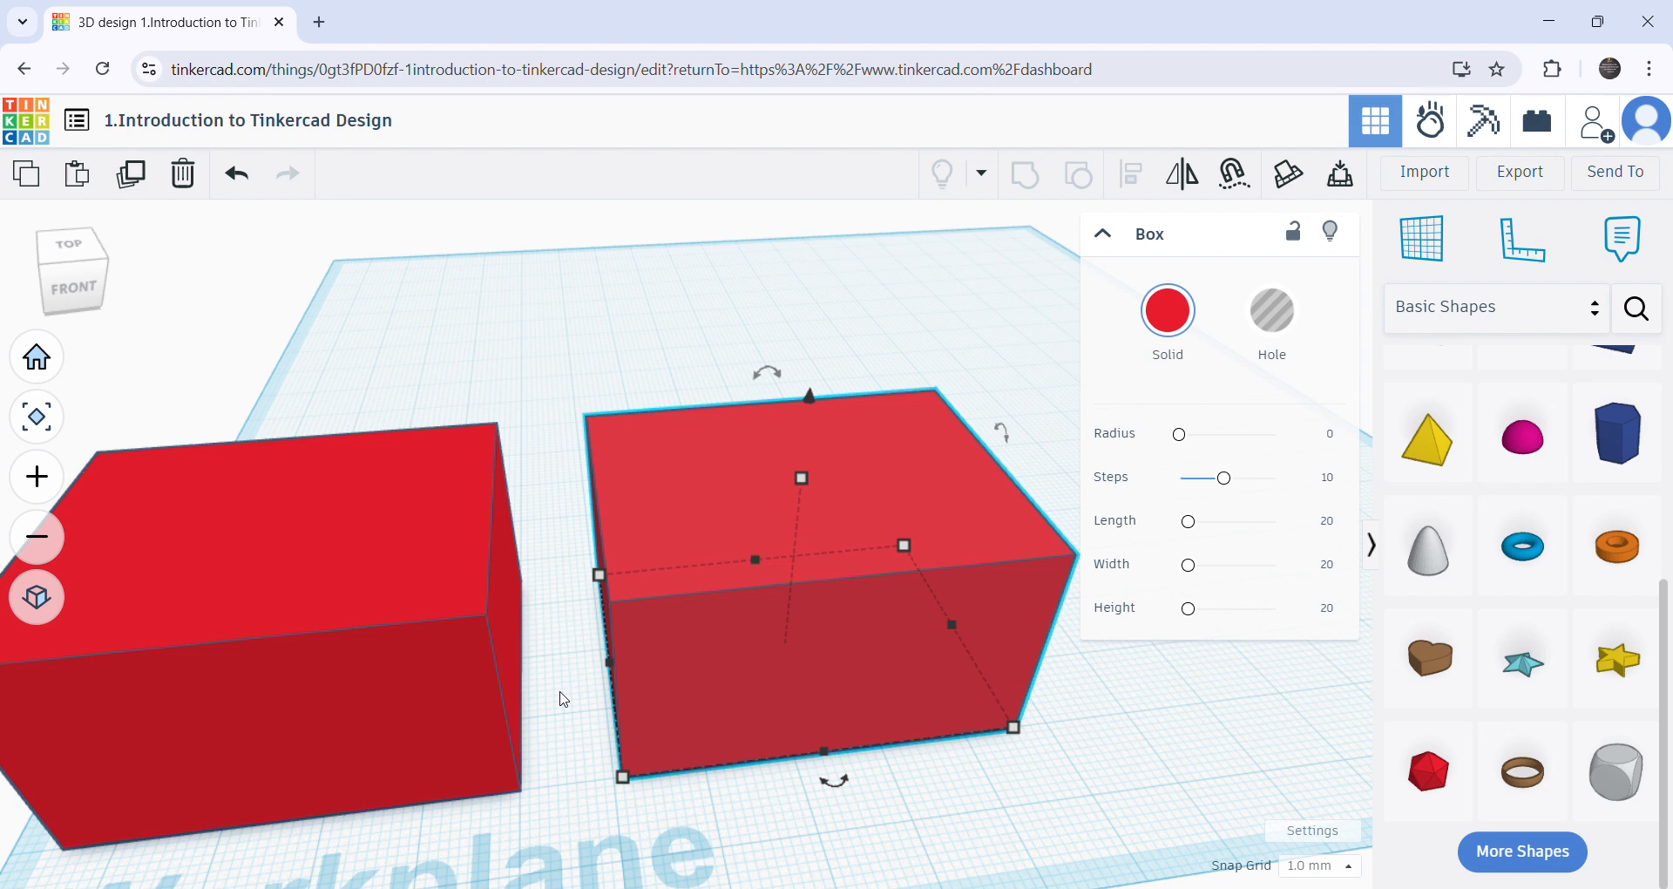
key(Left)
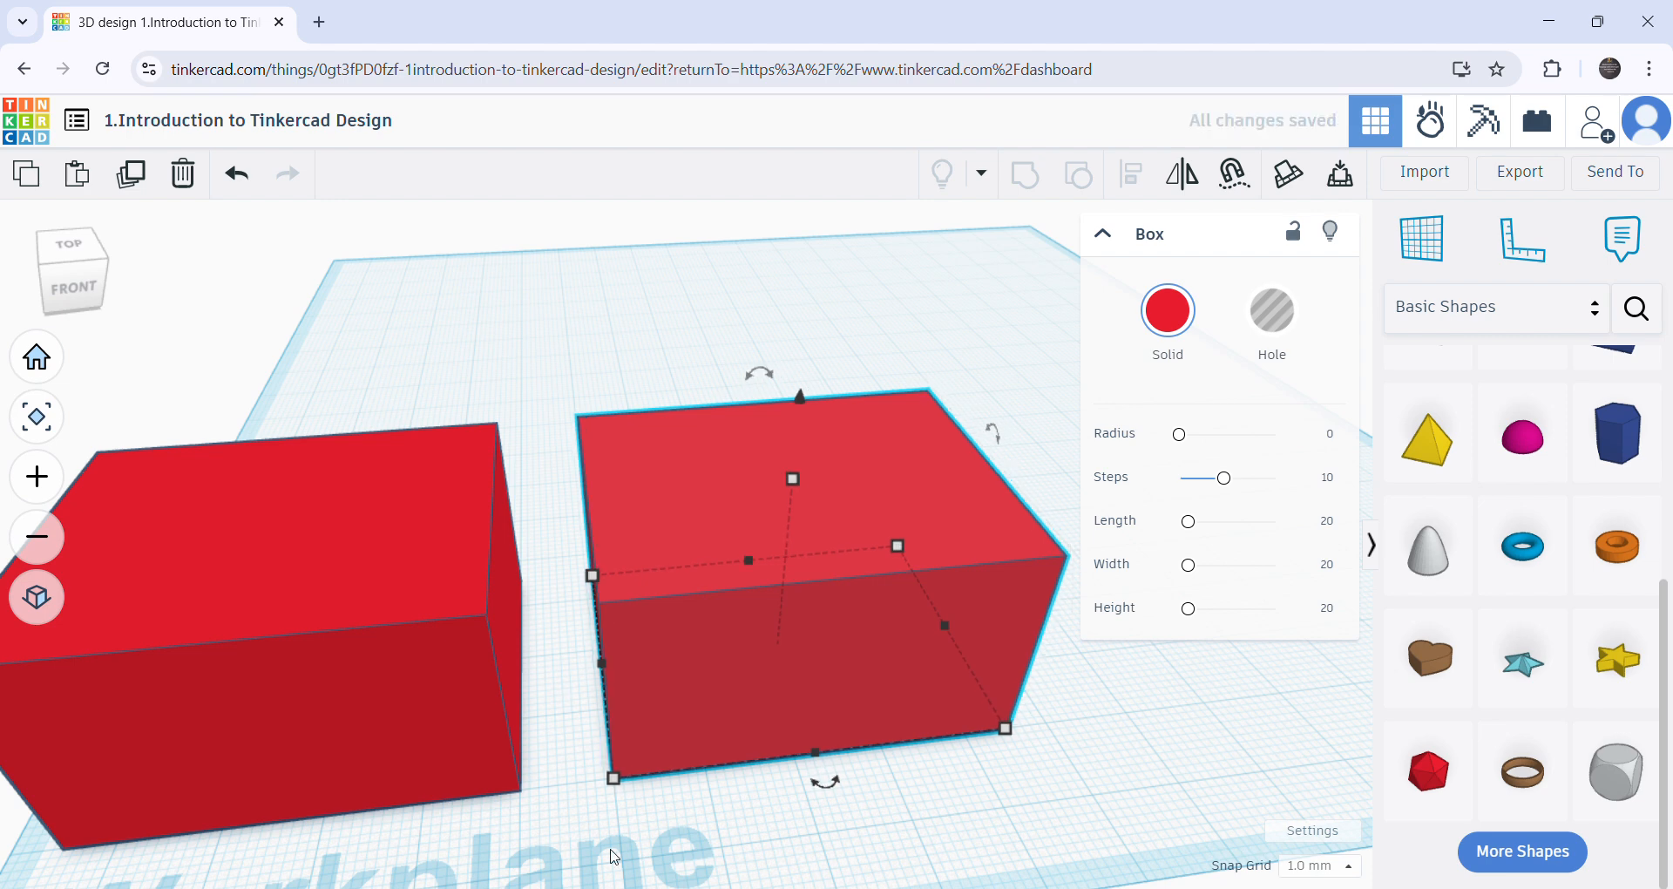
- Inspect the gap between the two boxes and repeat the duplication to add a third box at the same spacing
scroll(614, 857, up, 10)
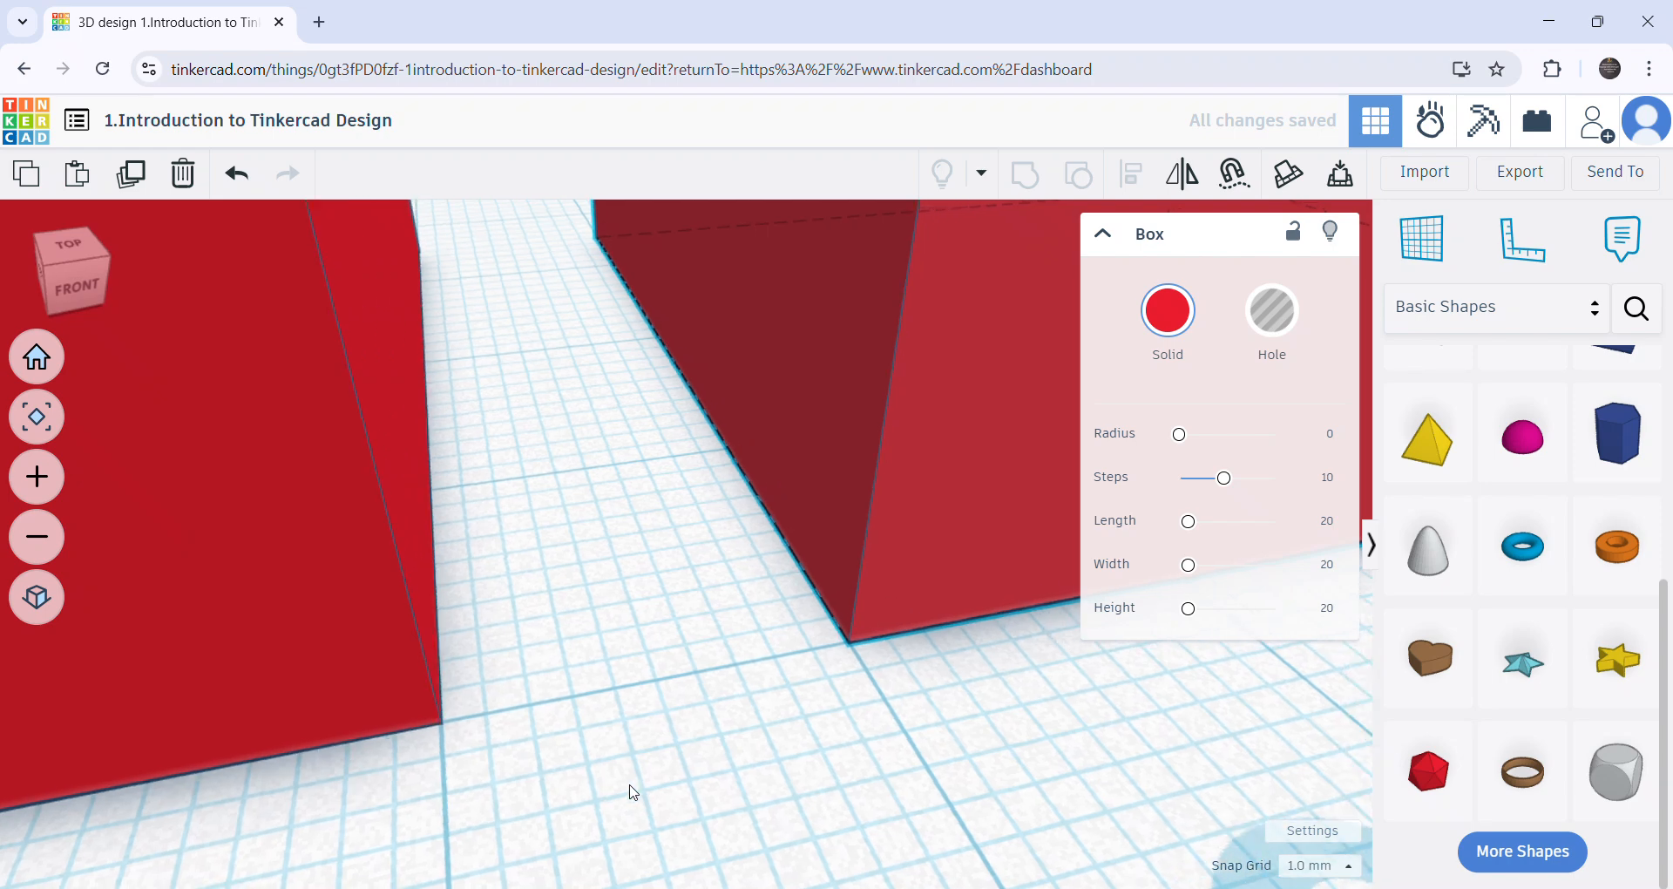
right_drag(633, 792, 626, 791)
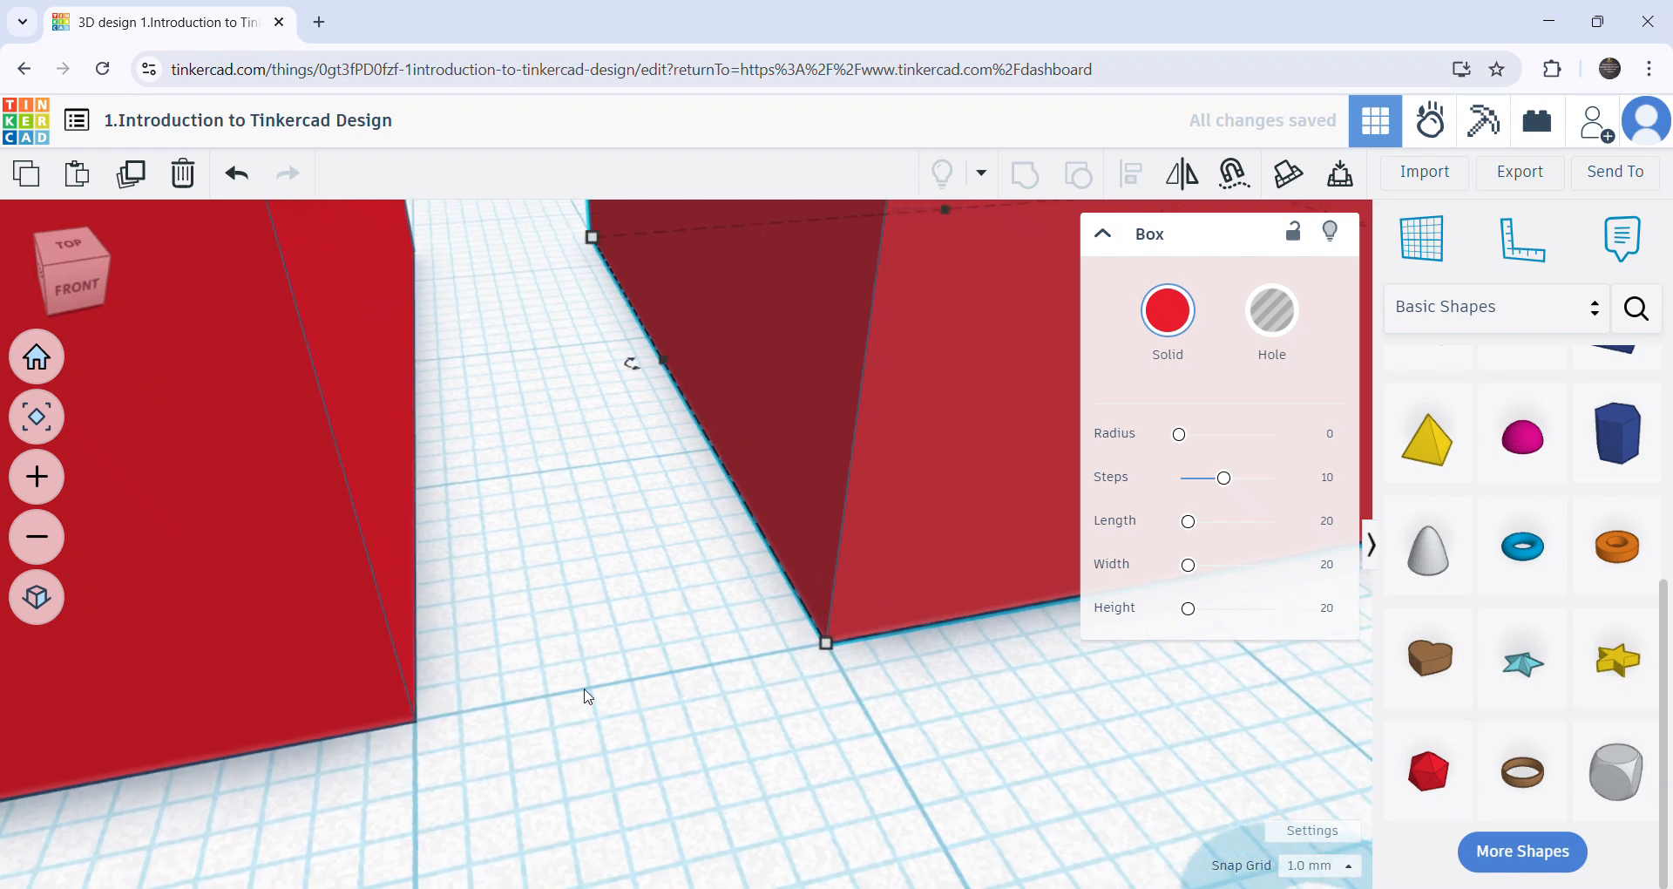
scroll(968, 690, down, 8)
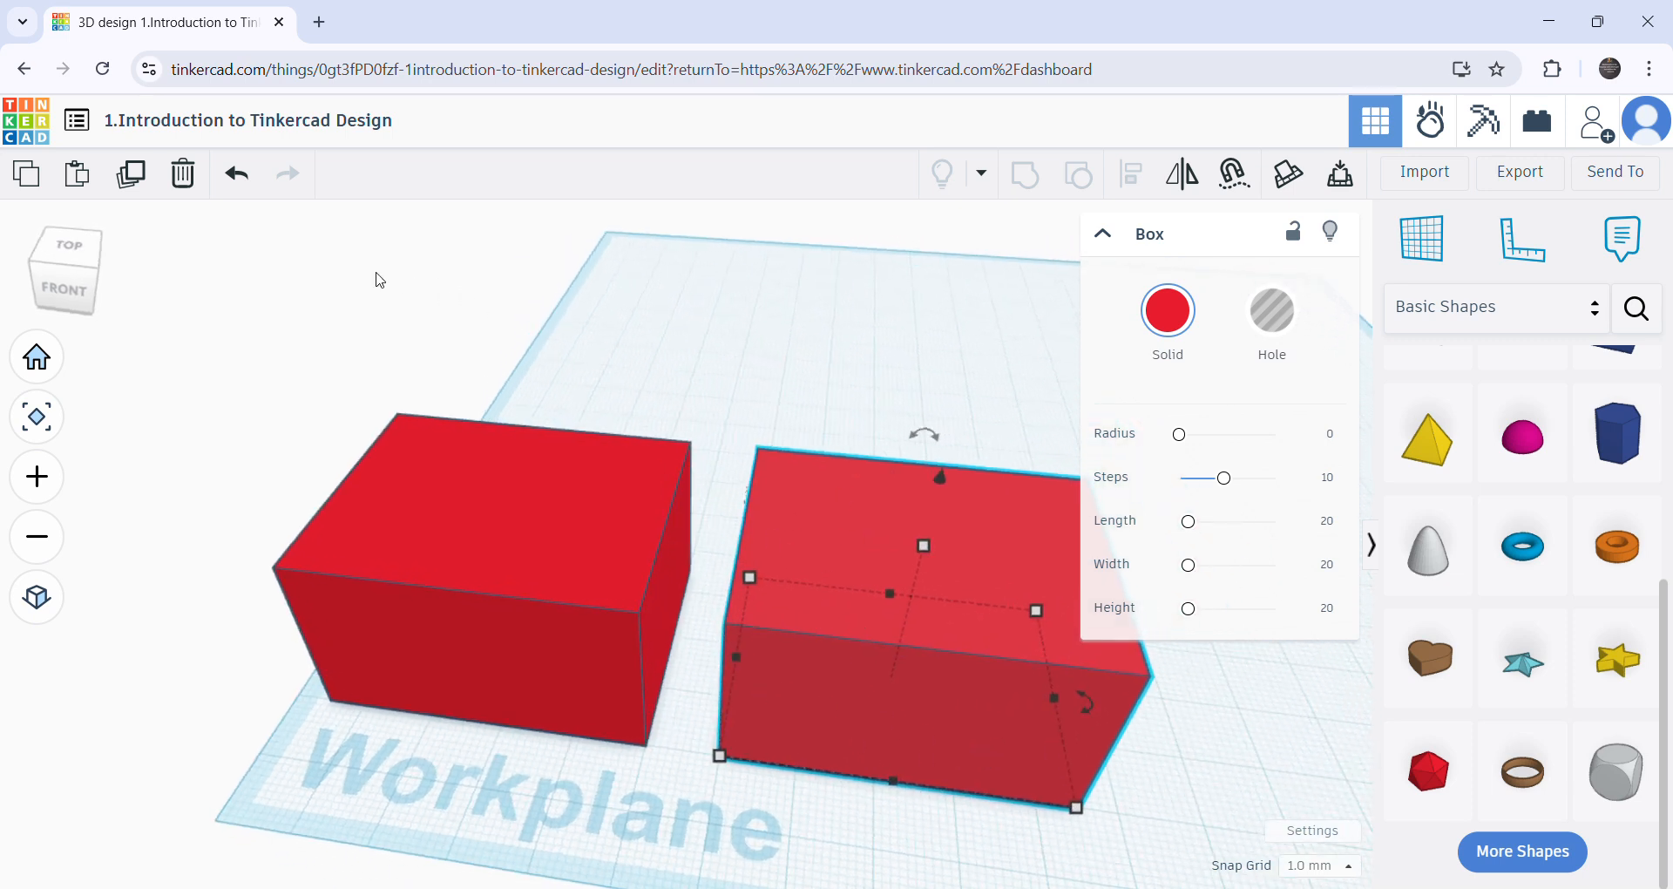
click(132, 177)
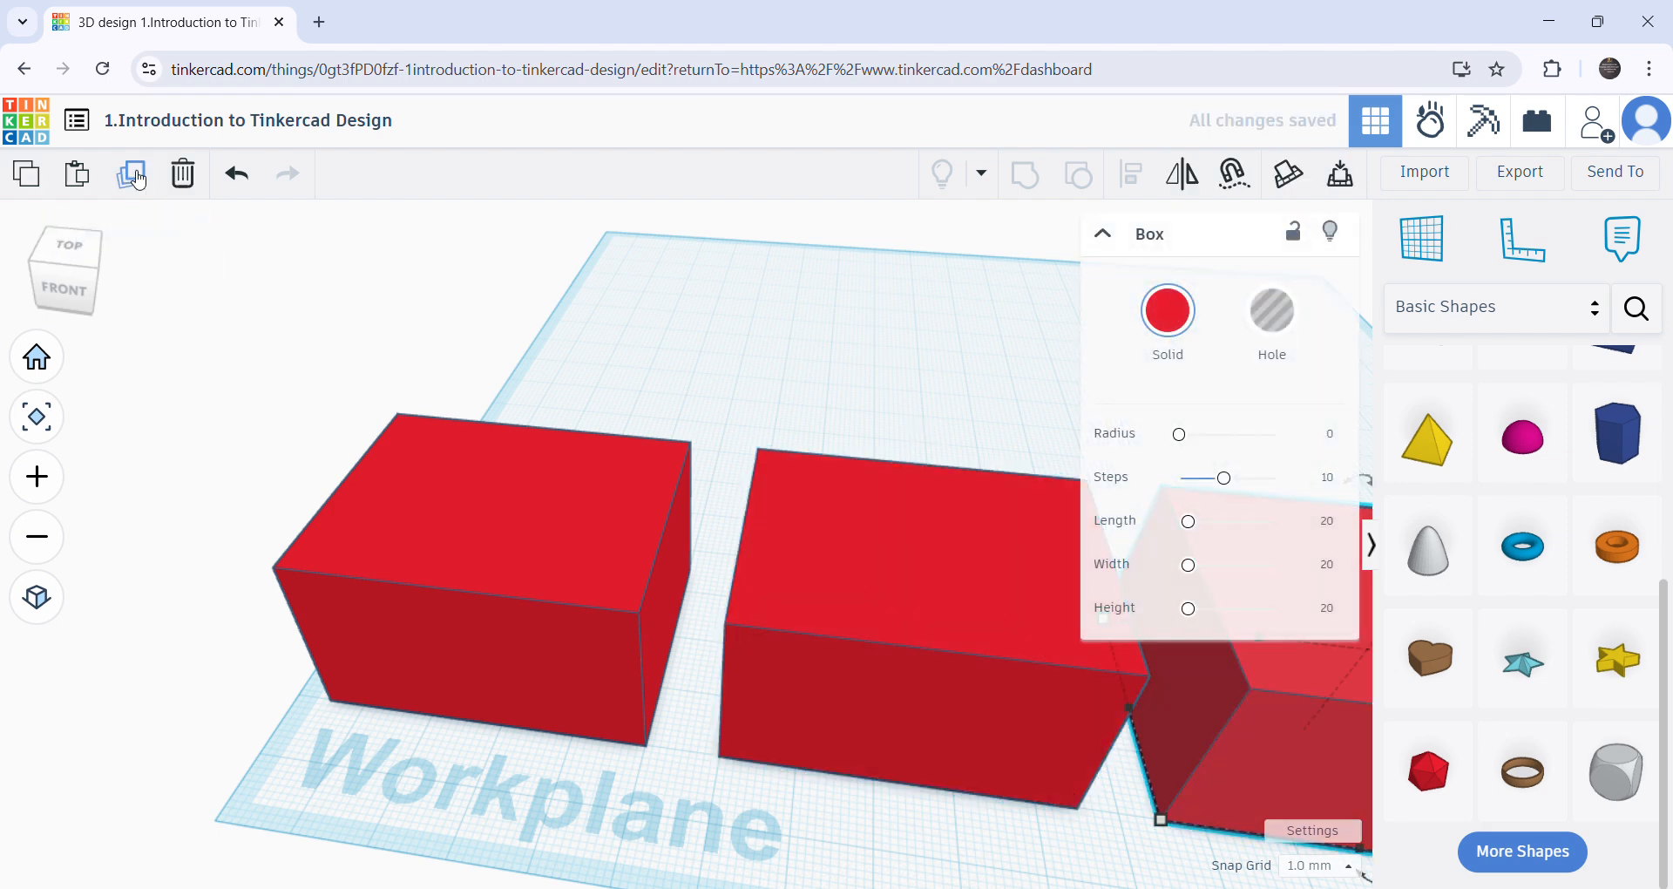
scroll(427, 475, down, 3)
middle_drag(829, 696, 356, 683)
right_drag(398, 701, 514, 693)
scroll(516, 699, up, 5)
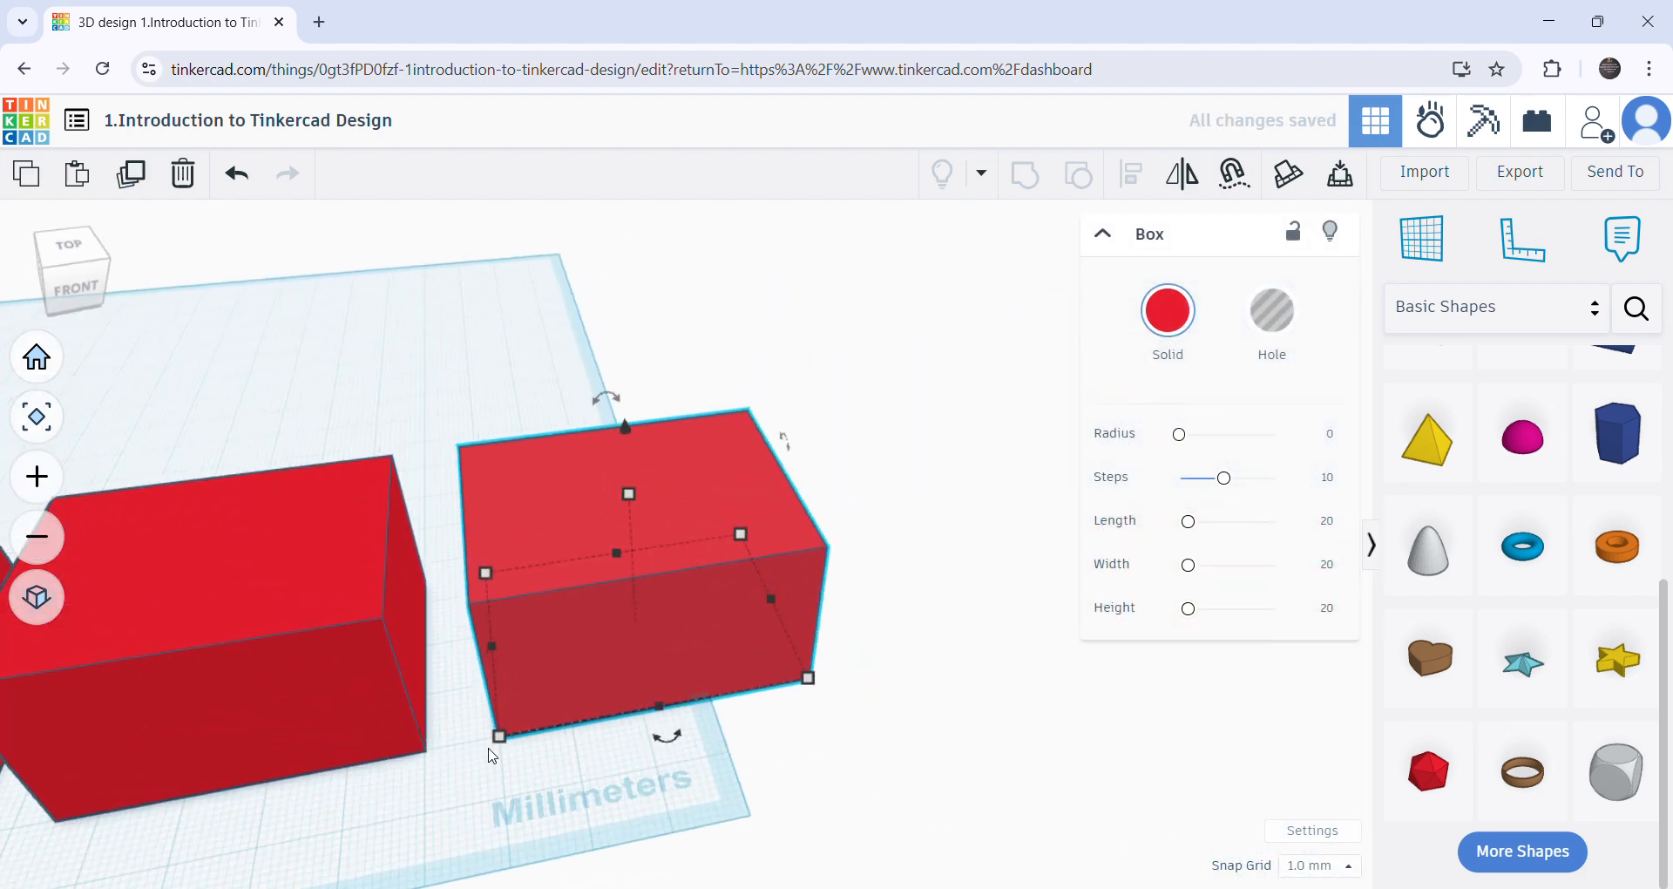
- Repeat the duplication with the same offset until the row contains seven boxes
scroll(453, 792, down, 2)
scroll(496, 765, down, 3)
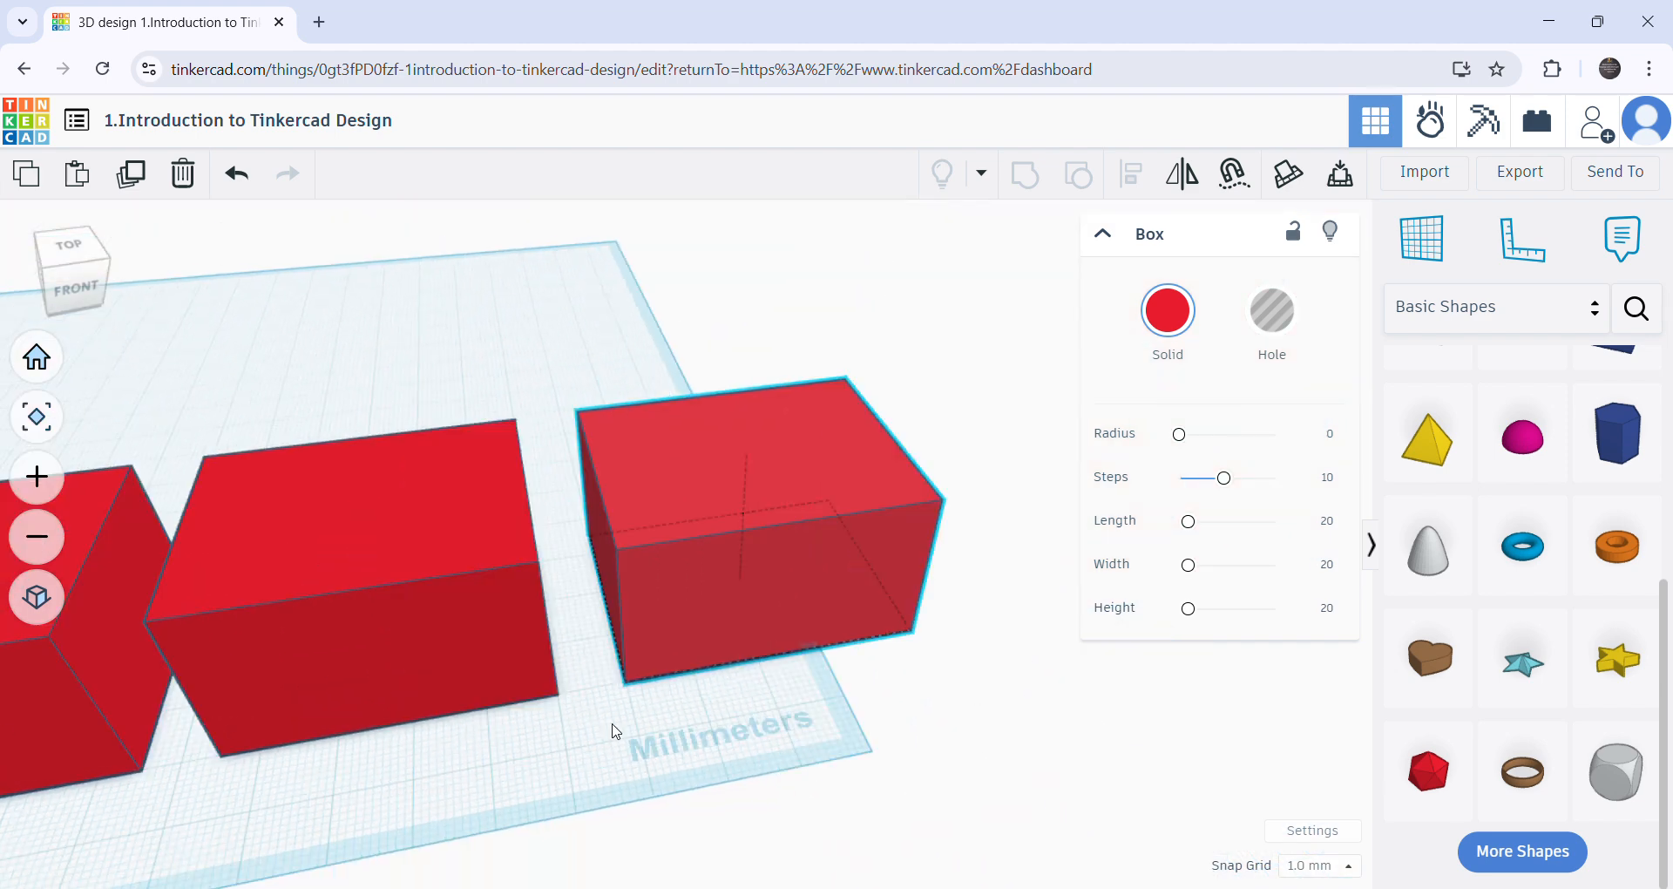
scroll(789, 747, up, 6)
scroll(680, 717, down, 5)
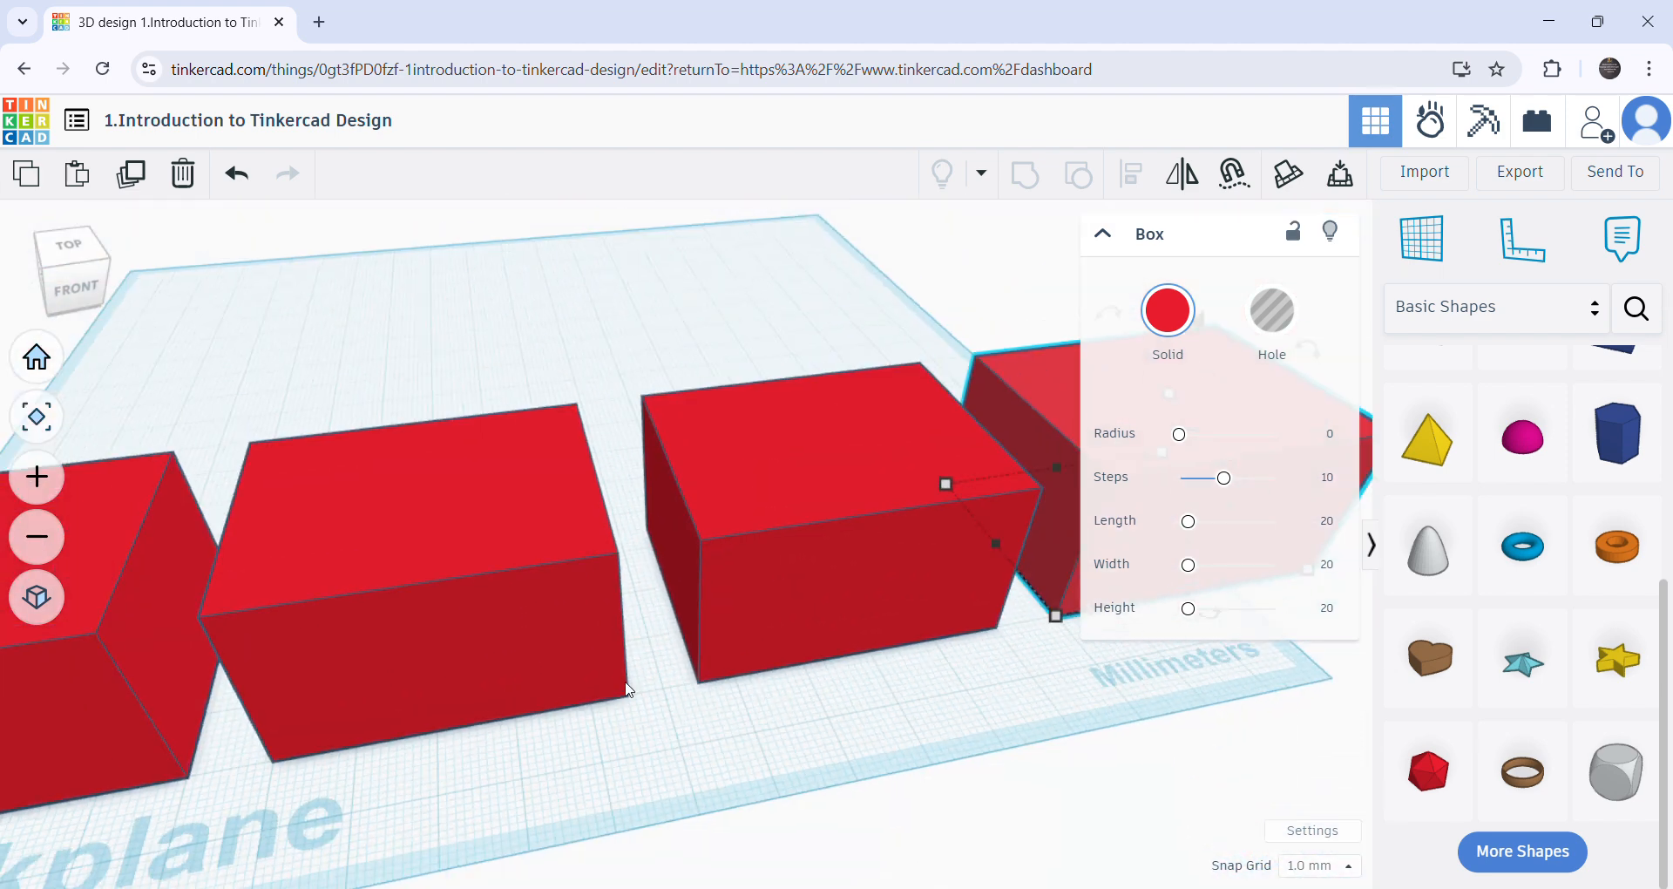
scroll(912, 724, down, 4)
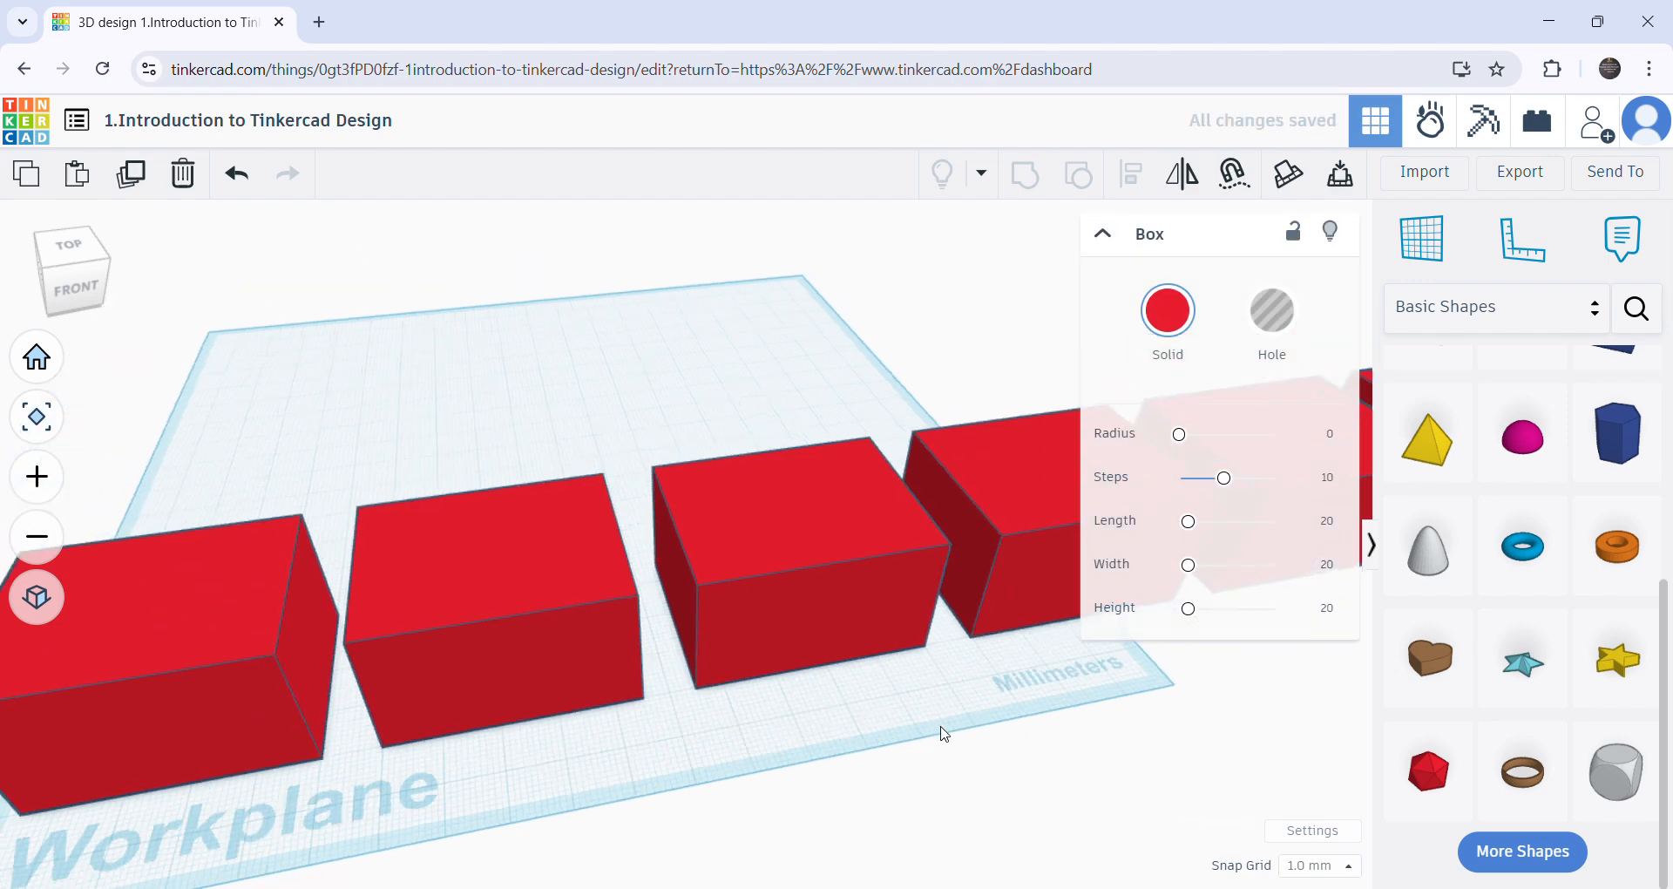
scroll(1068, 761, down, 1)
middle_drag(1068, 761, 261, 750)
scroll(451, 688, down, 2)
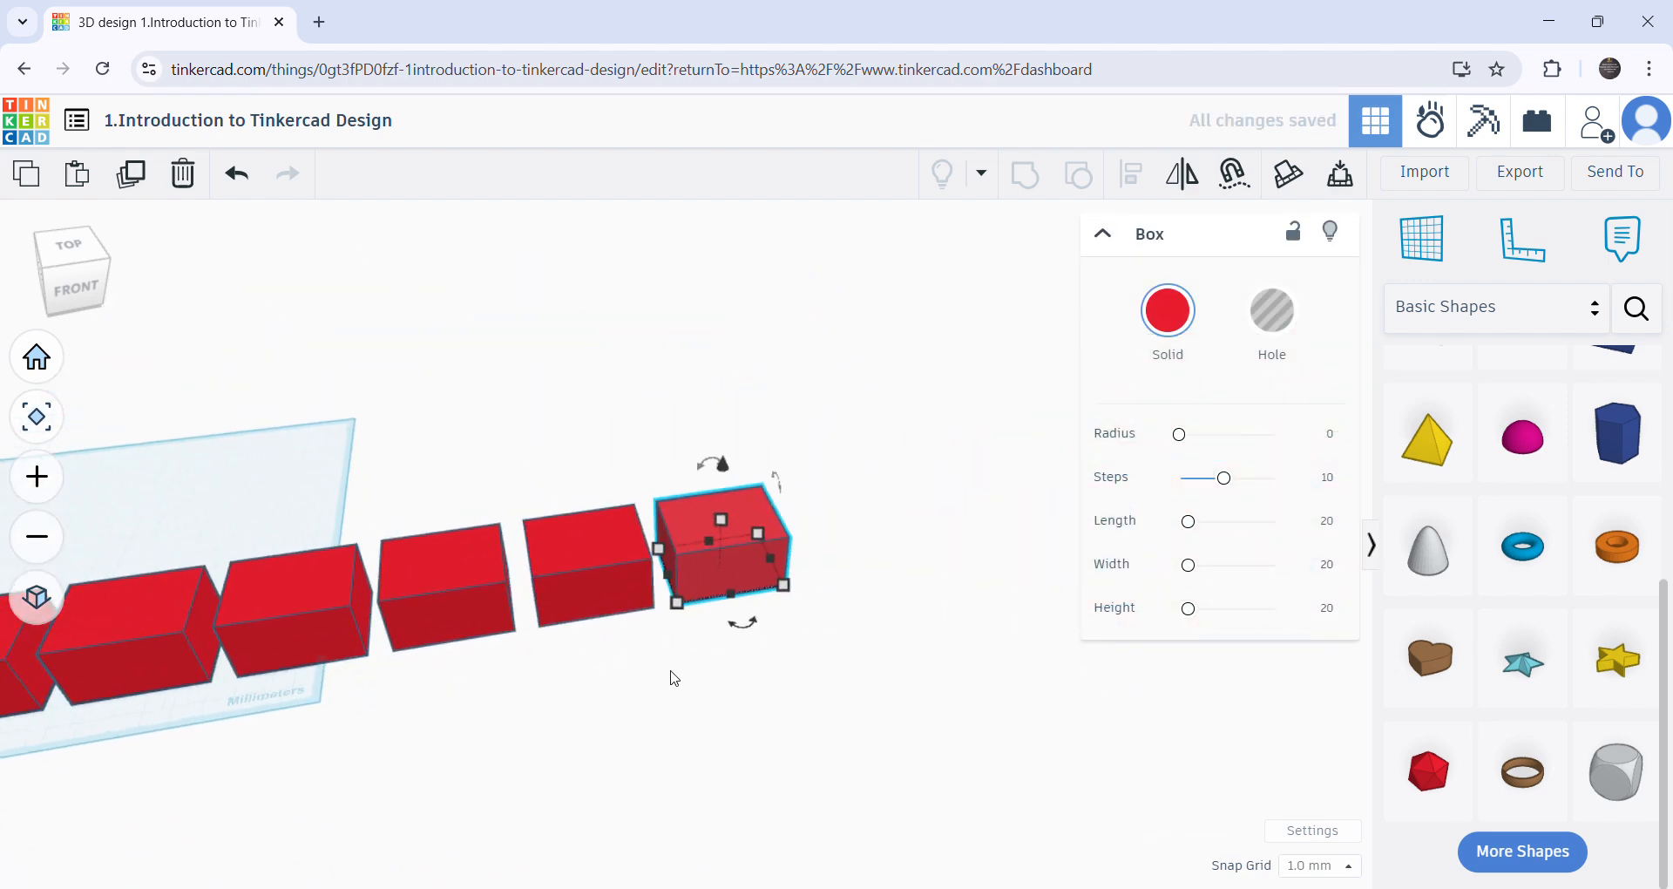
scroll(505, 673, down, 1)
scroll(417, 708, down, 1)
middle_drag(476, 772, 786, 765)
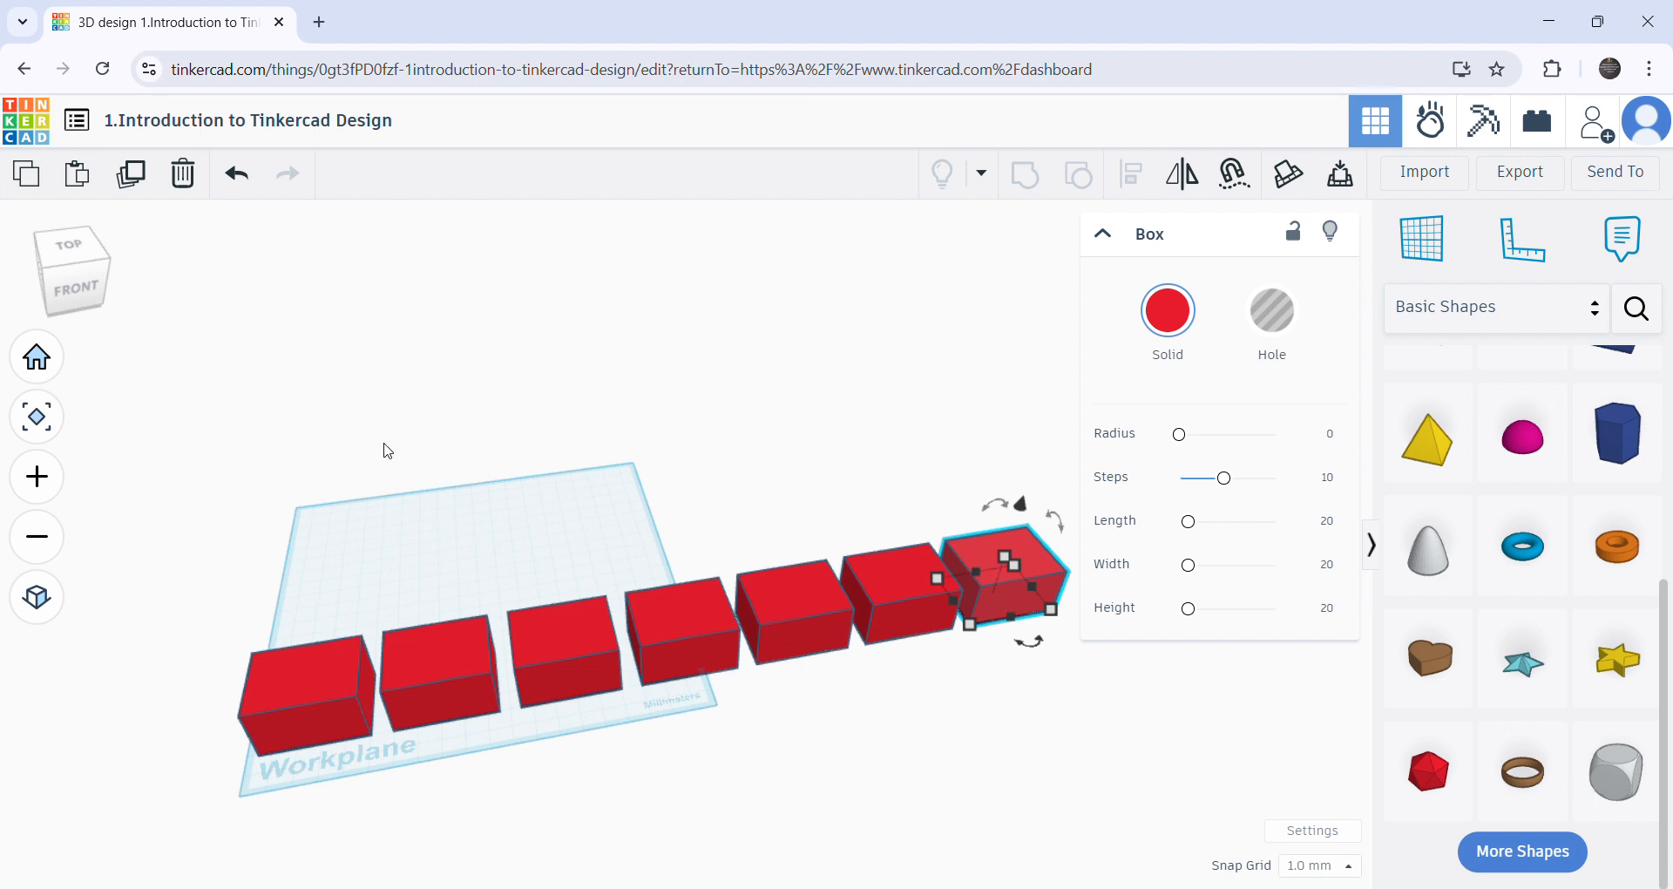
- Undo the duplications and the box's move to the corner, then select the single box in the middle of the workplane
click(245, 179)
click(244, 180)
click(245, 179)
click(244, 179)
click(245, 179)
click(245, 179)
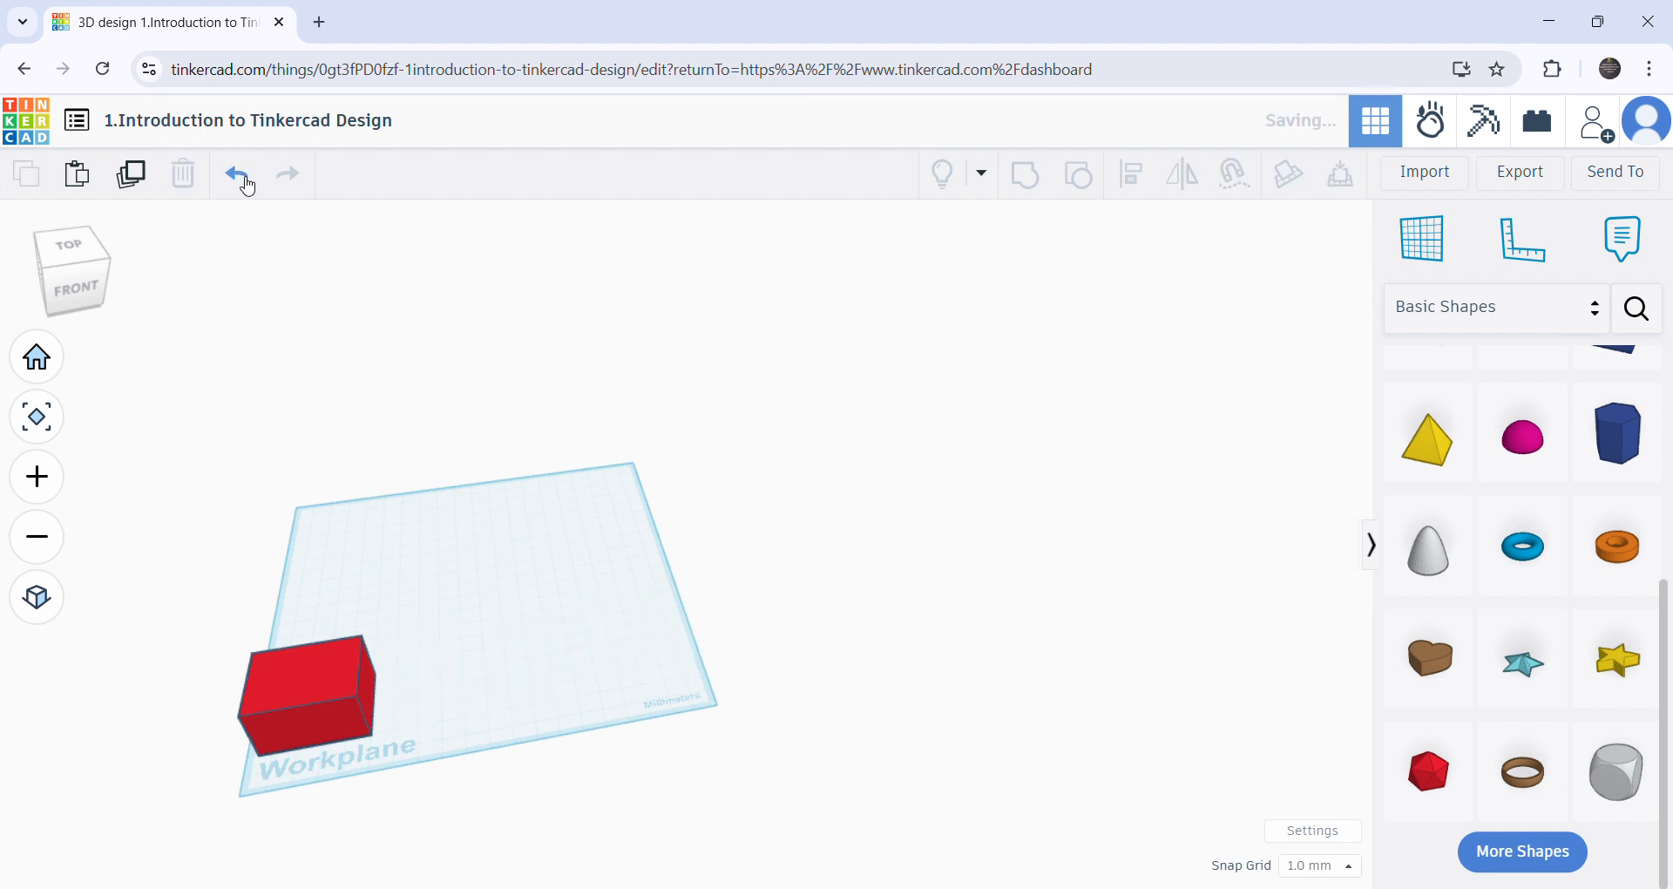
click(245, 179)
click(476, 641)
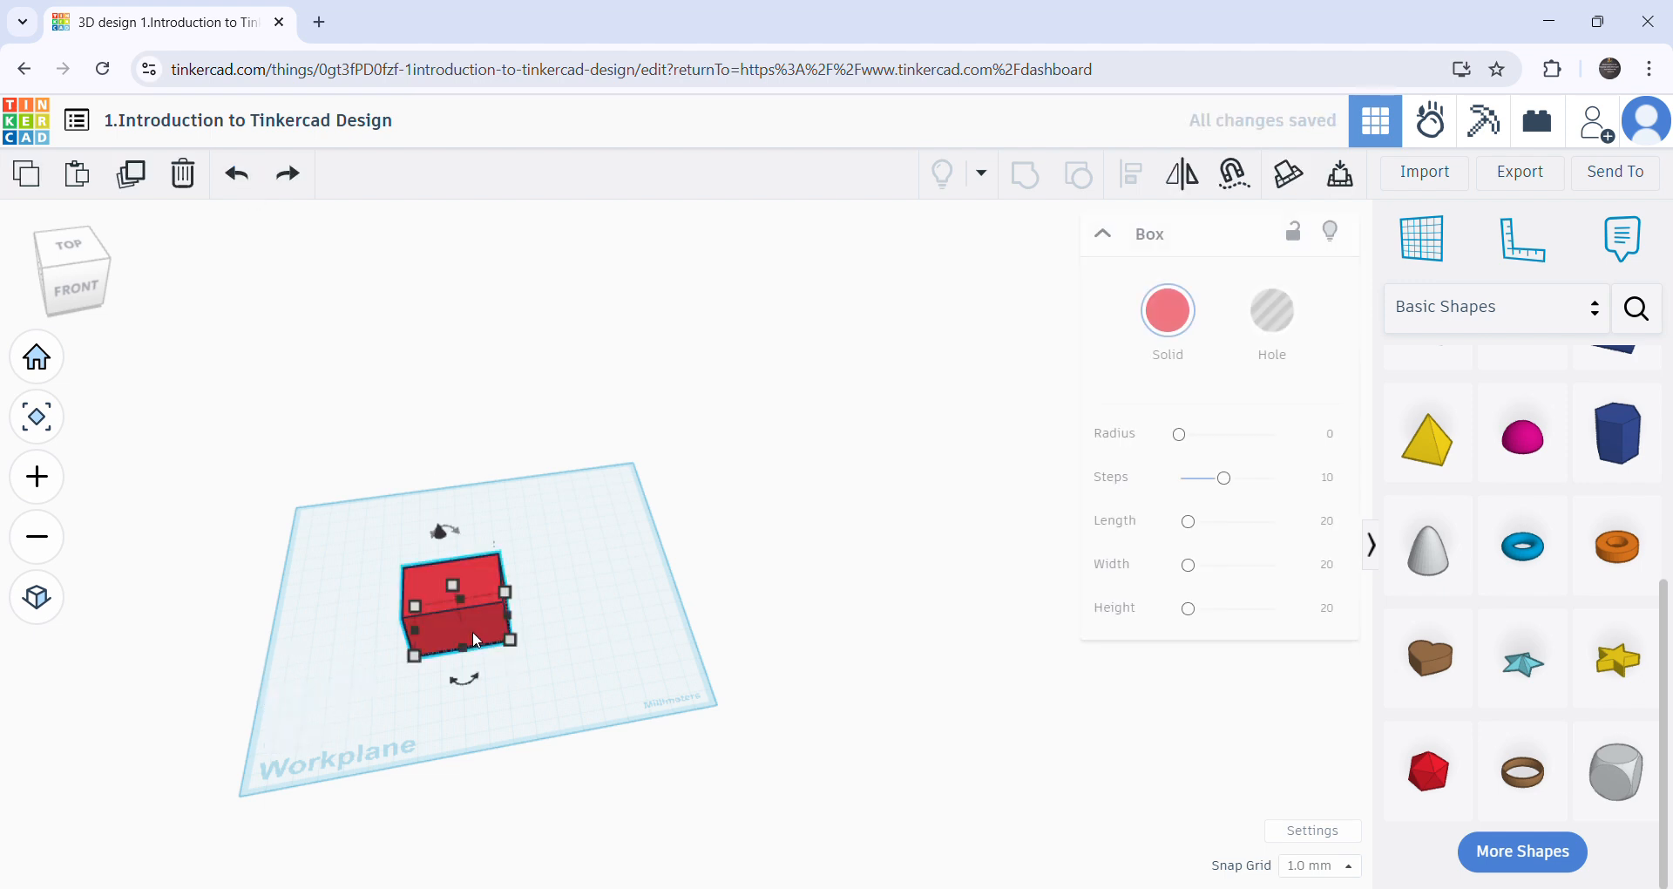
- Delete the box, place a new red box on the workplane and move it to the corner beside the Workplane label
key(Delete)
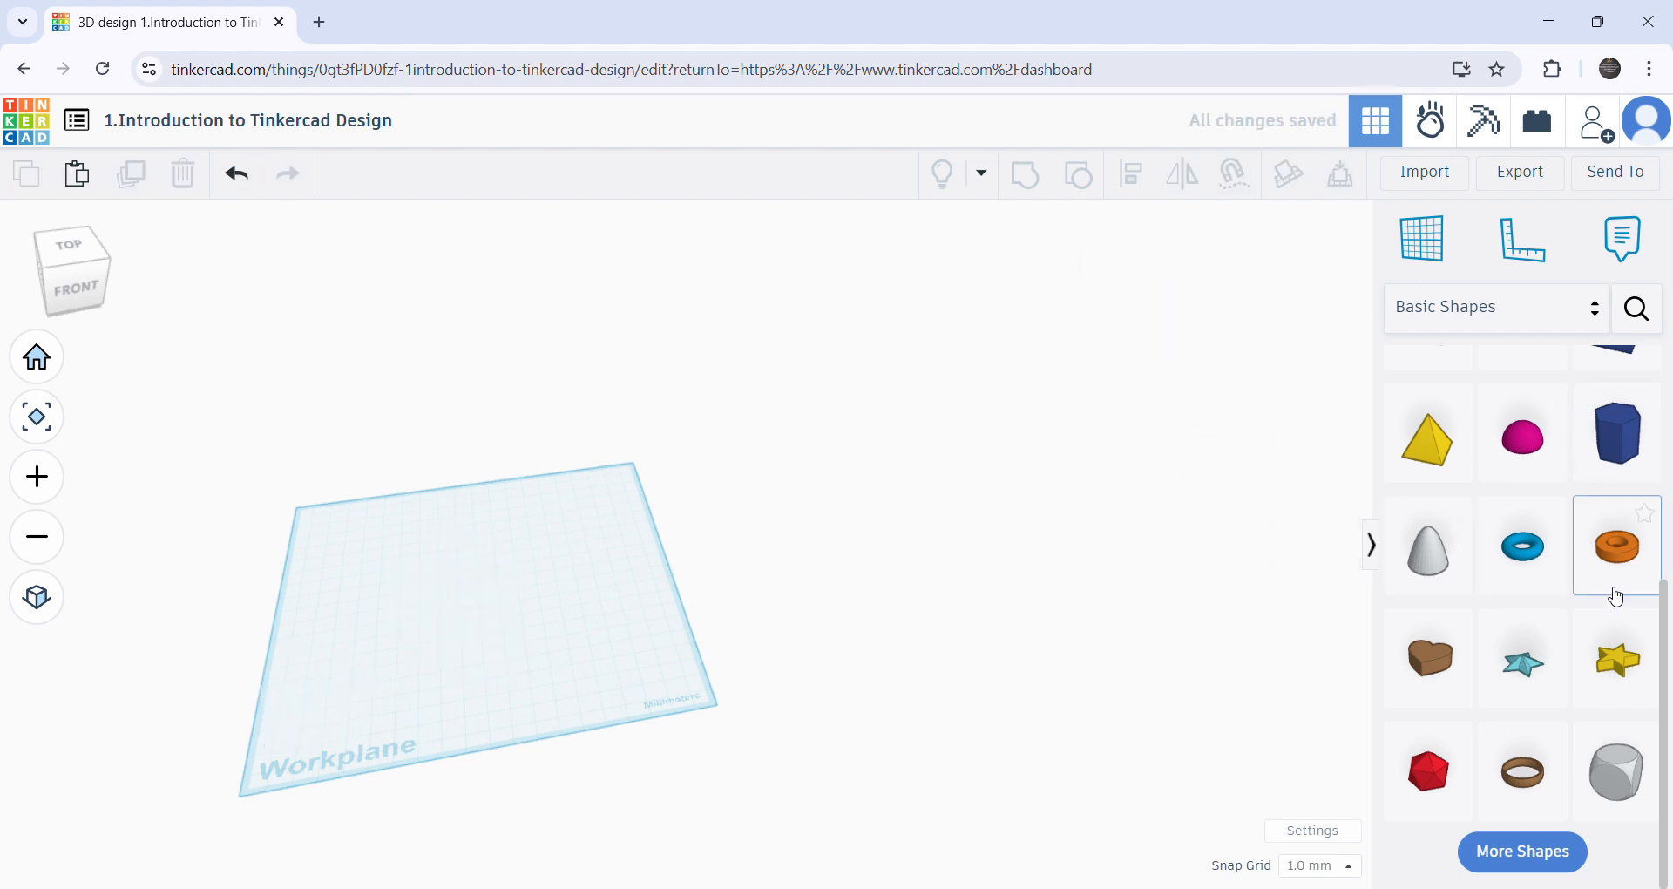
scroll(1612, 566, up, 5)
drag(1613, 393, 309, 610)
right_drag(342, 677, 480, 734)
click(356, 681)
scroll(381, 725, up, 1)
scroll(380, 725, up, 2)
middle_drag(480, 733, 676, 600)
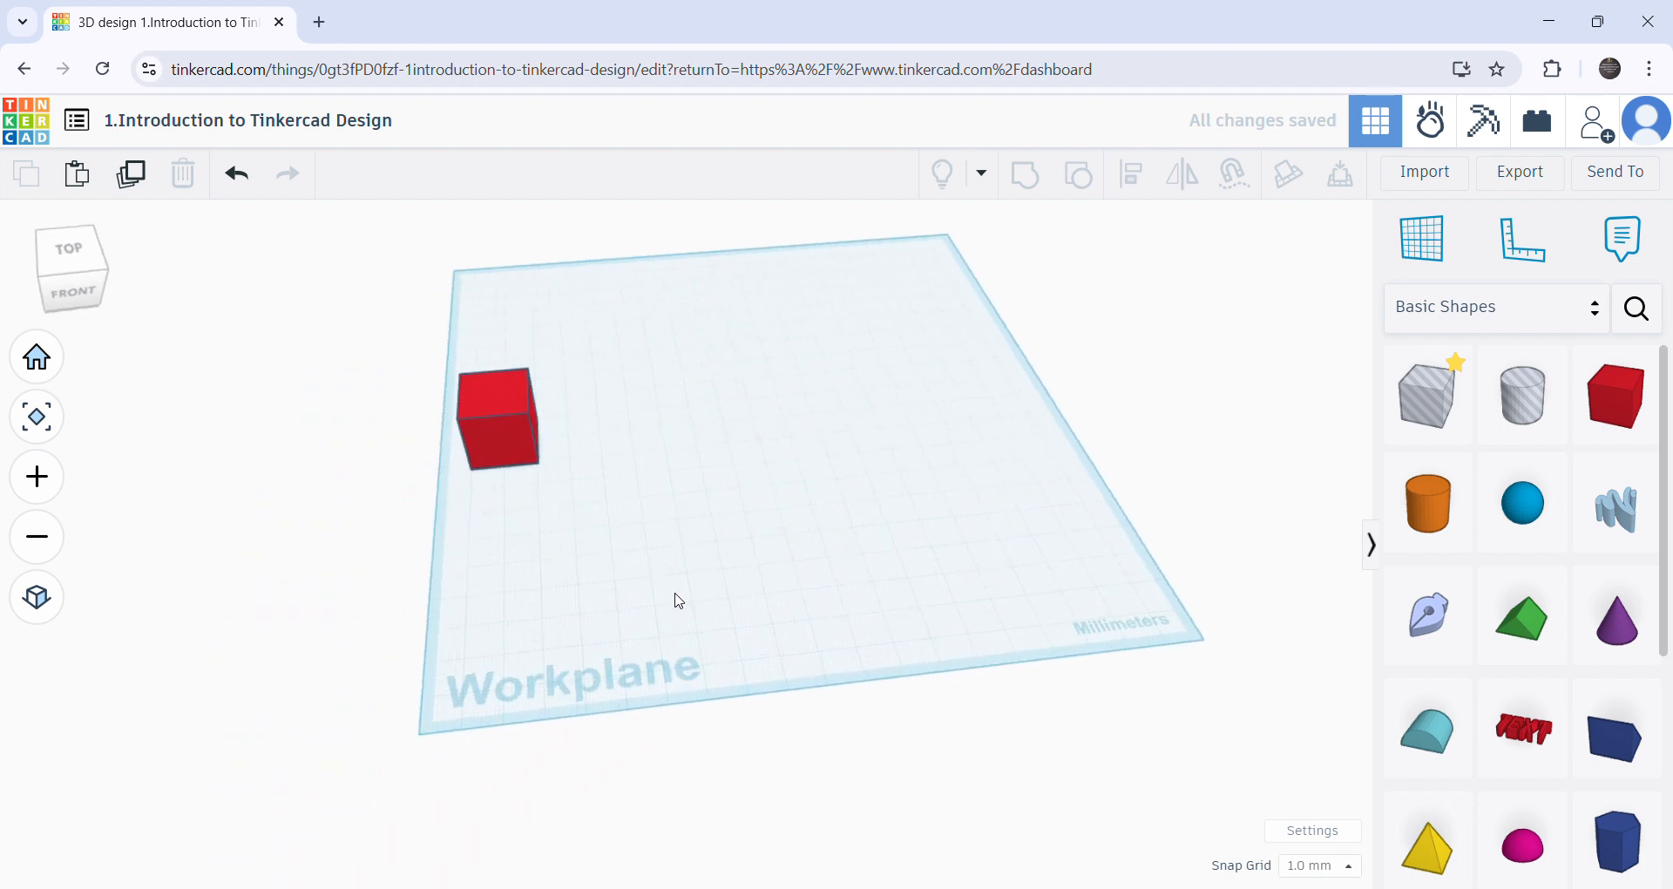
drag(532, 448, 536, 637)
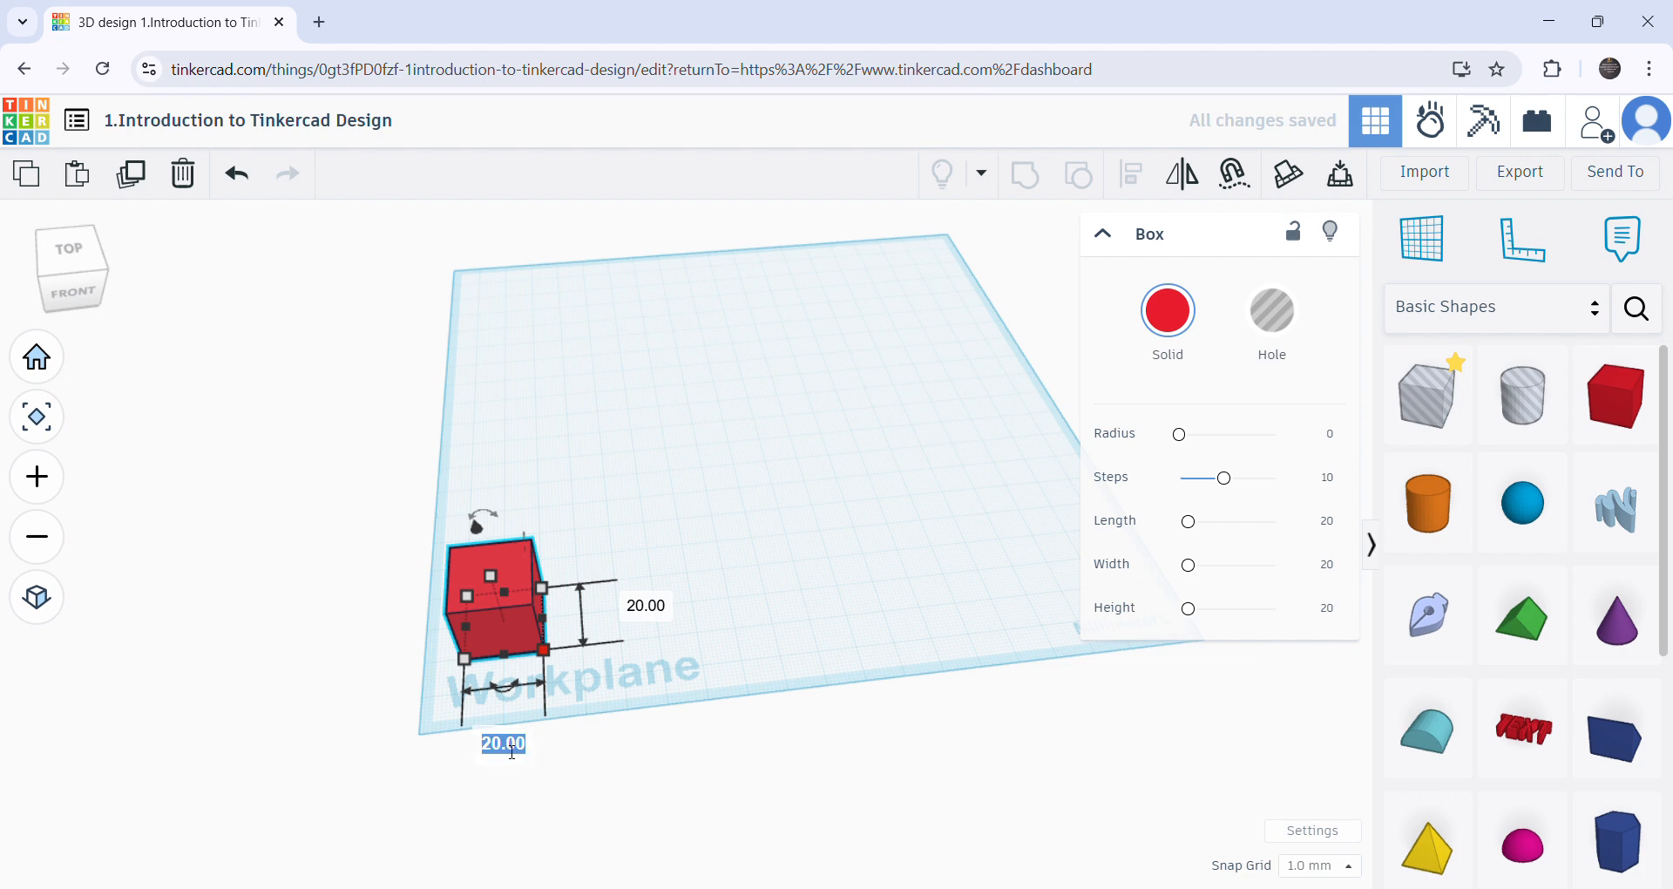
- Set the box's length, width and height each to 10 mm
scroll(508, 672, up, 5)
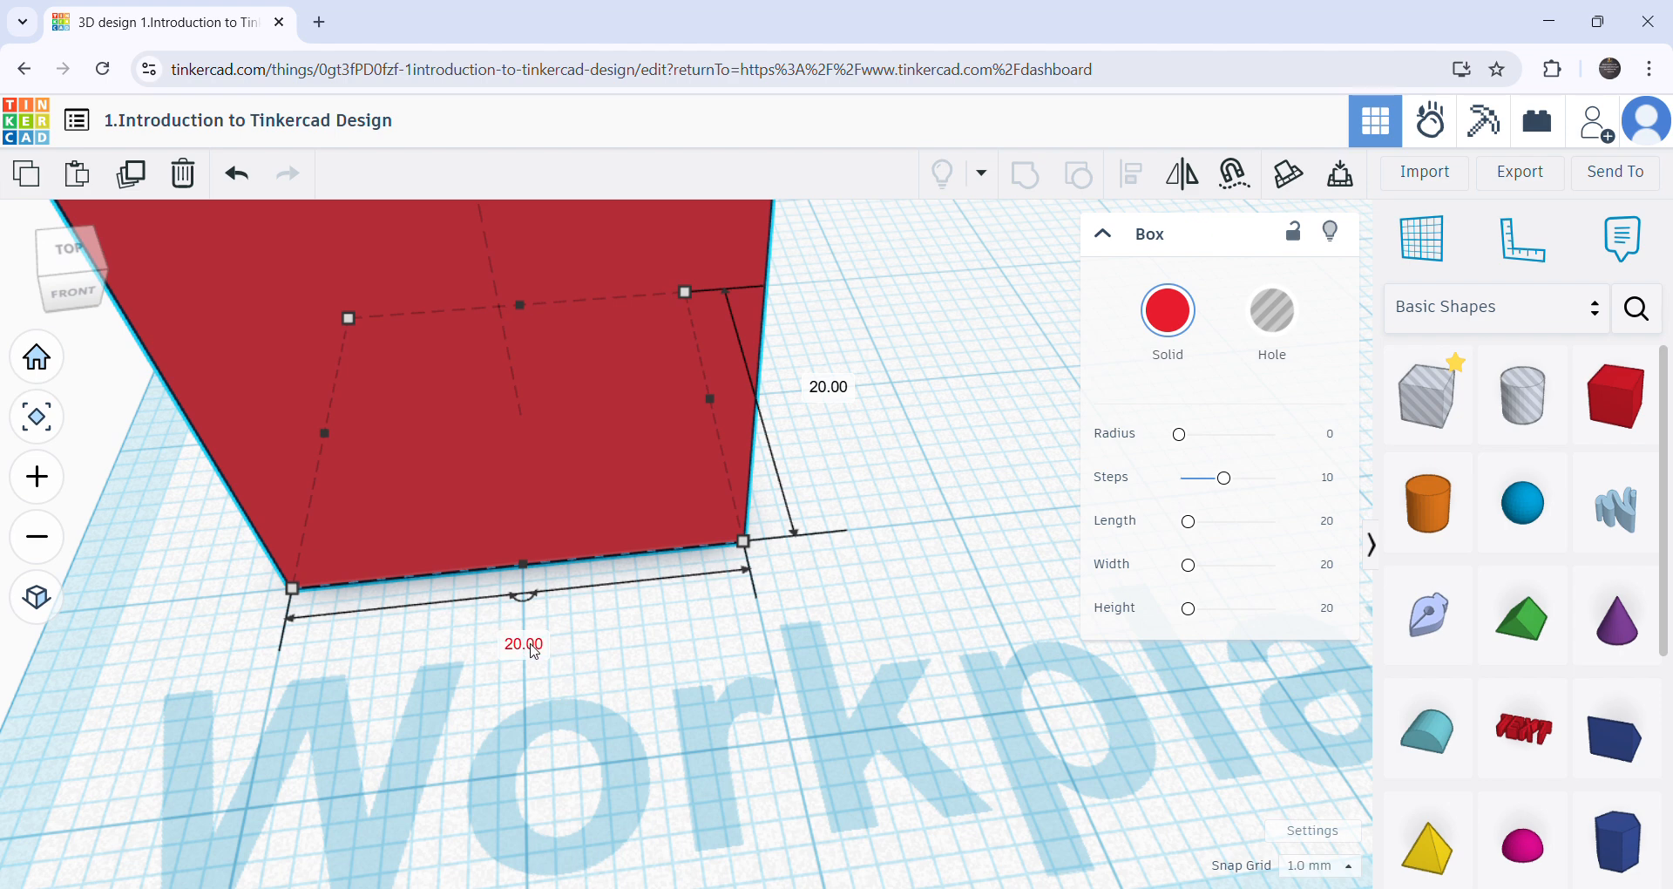
key(Return)
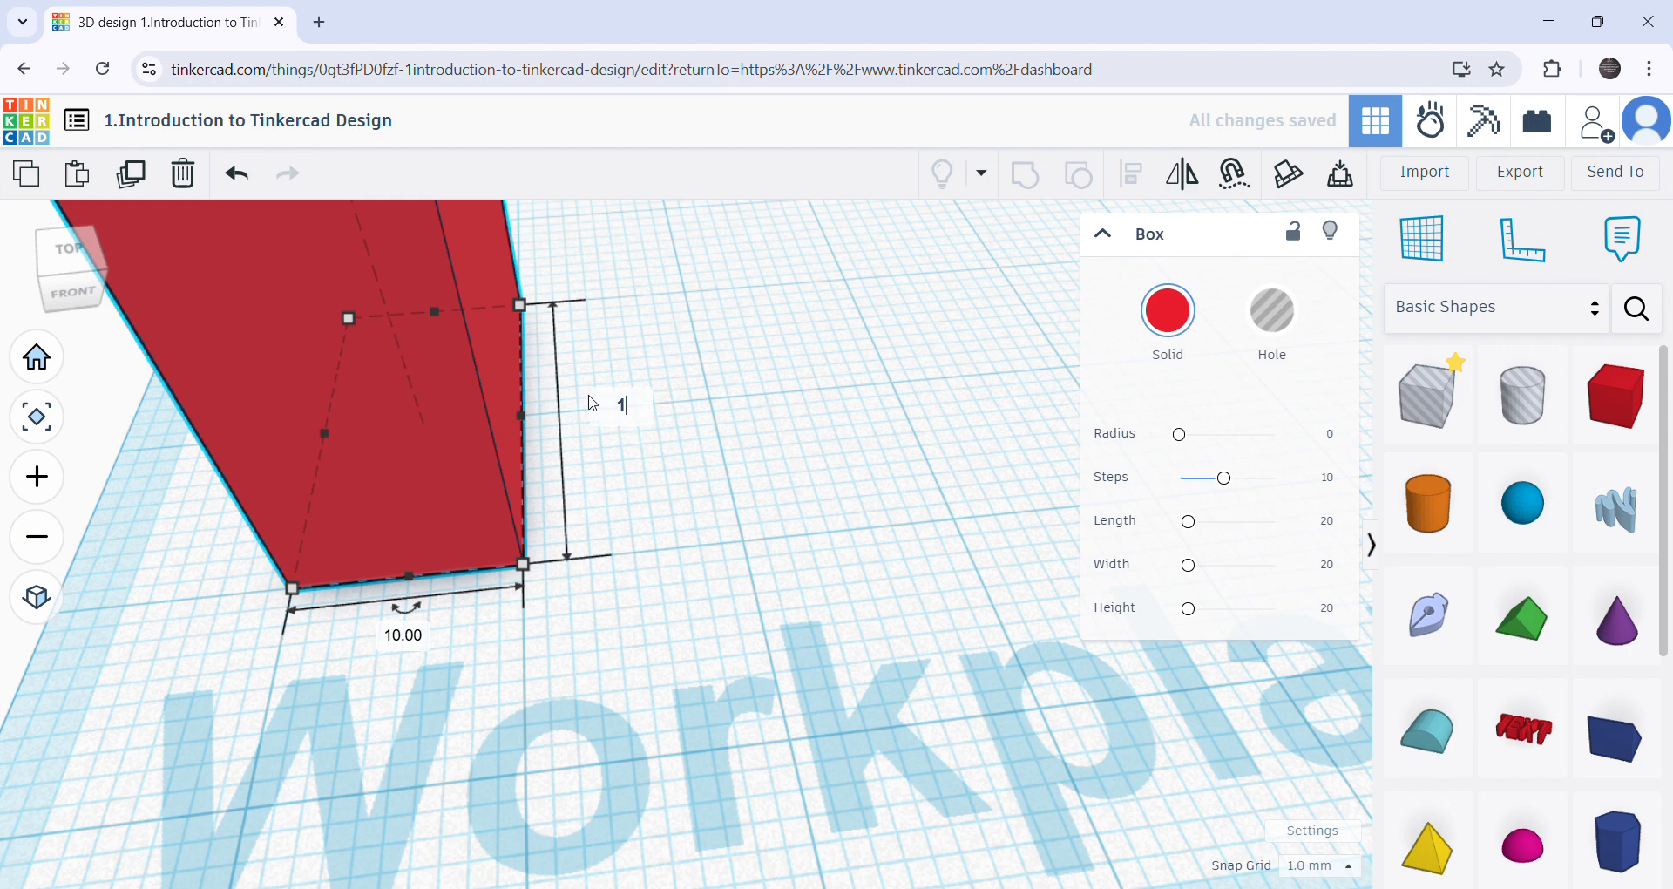
text(10)
key(Return)
click(560, 521)
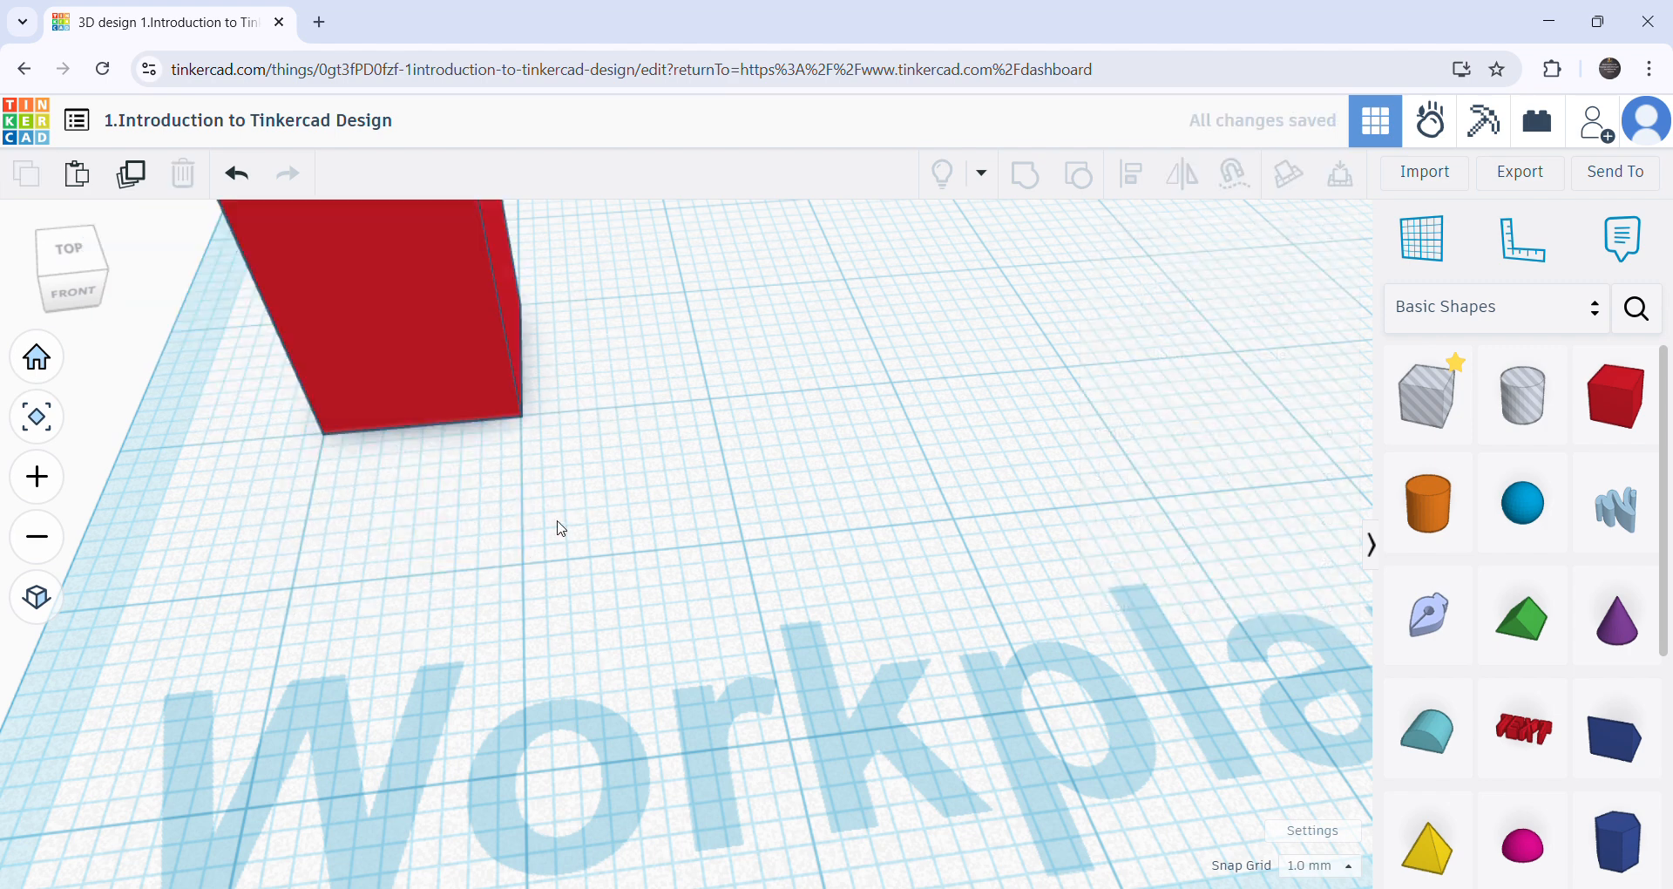
scroll(565, 530, down, 3)
right_drag(565, 532, 498, 580)
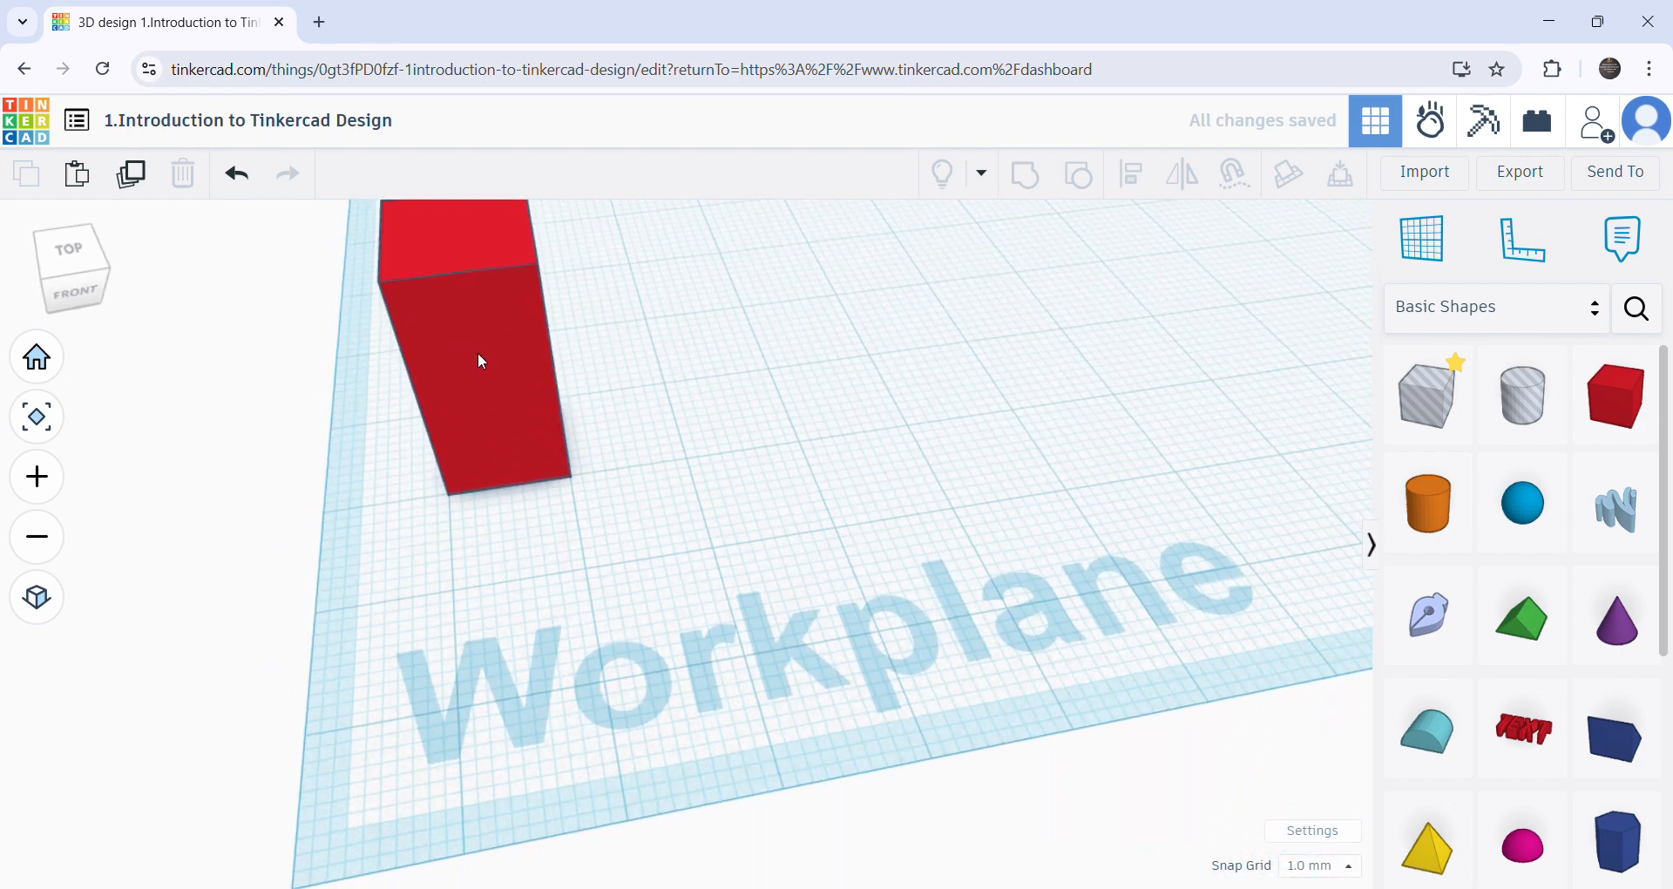
click(477, 279)
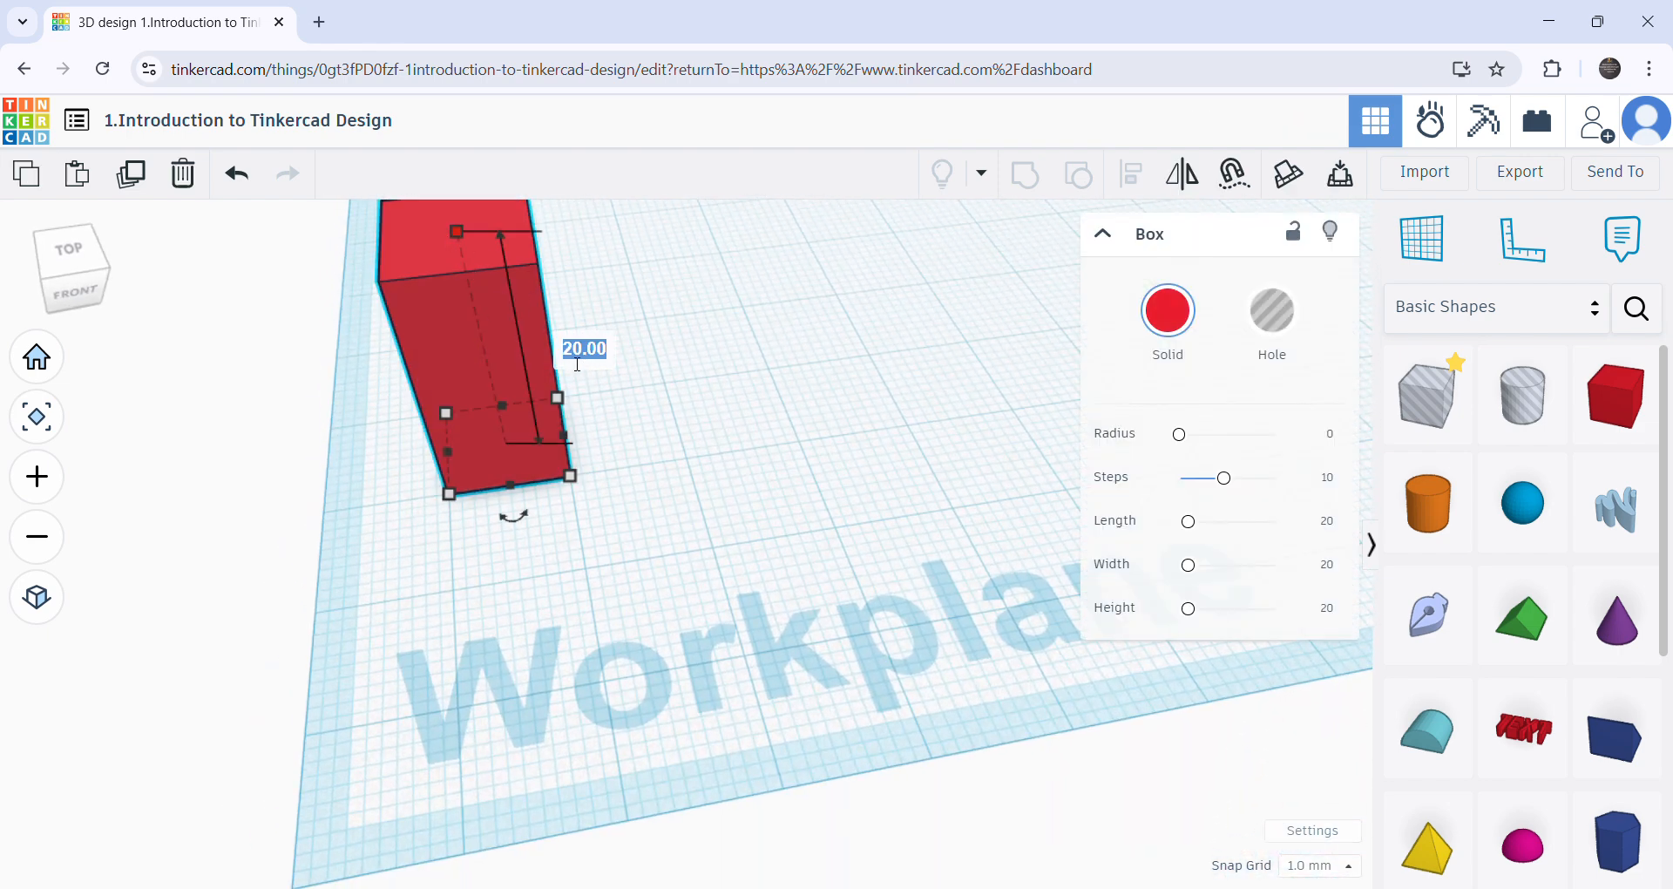
key(Return)
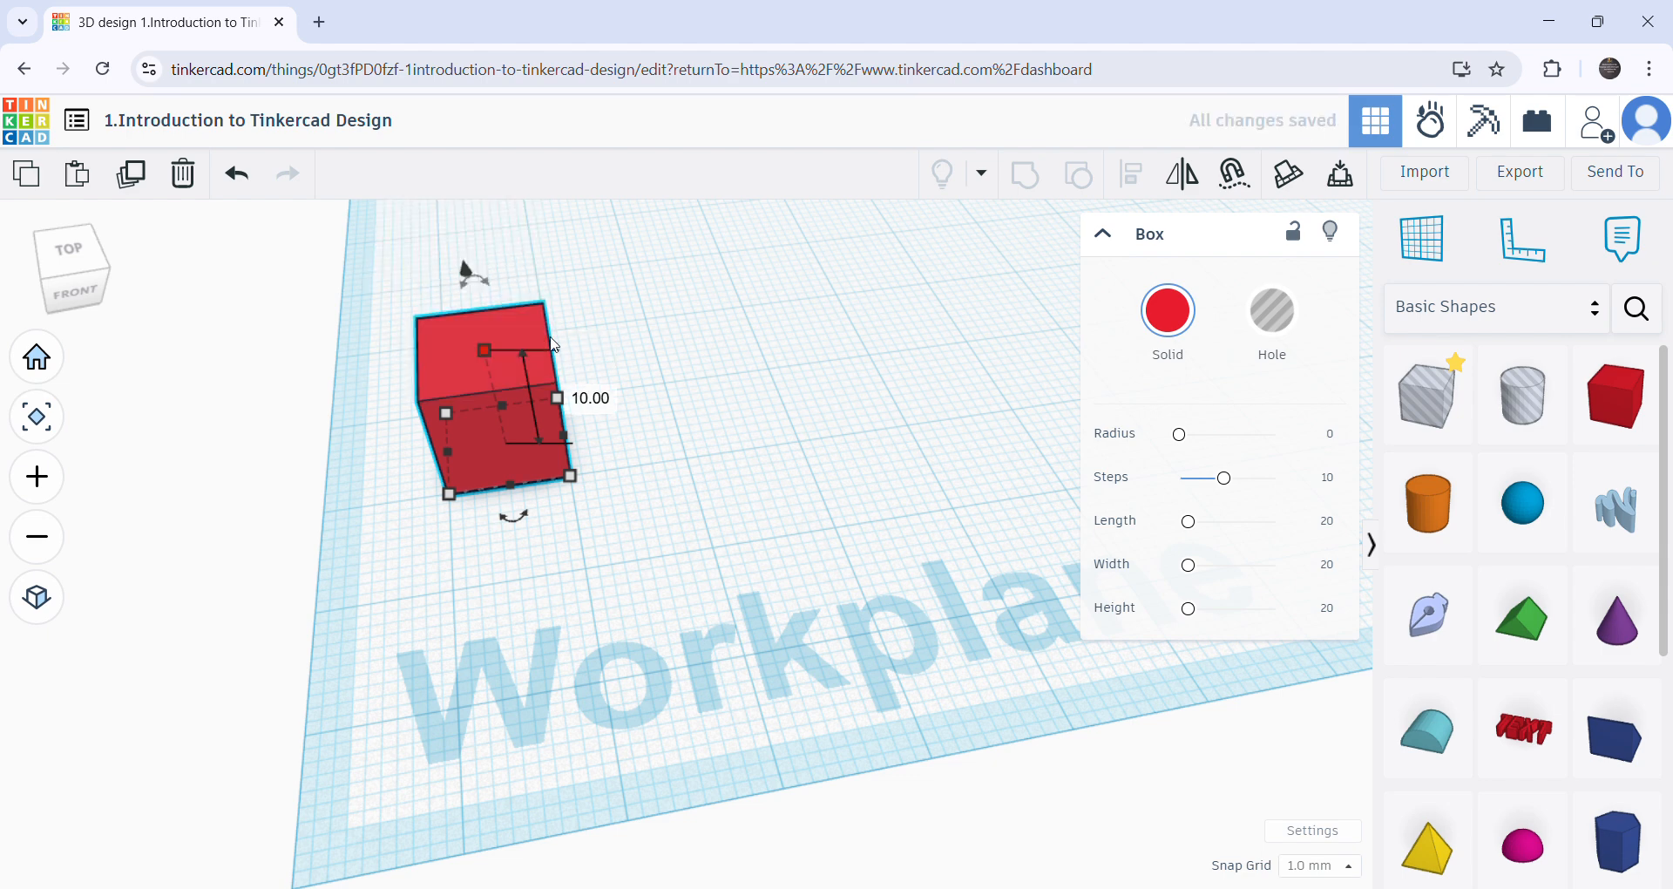
- Duplicate the 10 mm box in place and shift the copy to the right, leaving a gap of less than one box width
click(503, 554)
right_drag(517, 553, 493, 531)
scroll(493, 529, up, 5)
right_drag(539, 620, 534, 672)
scroll(534, 669, down, 5)
click(468, 557)
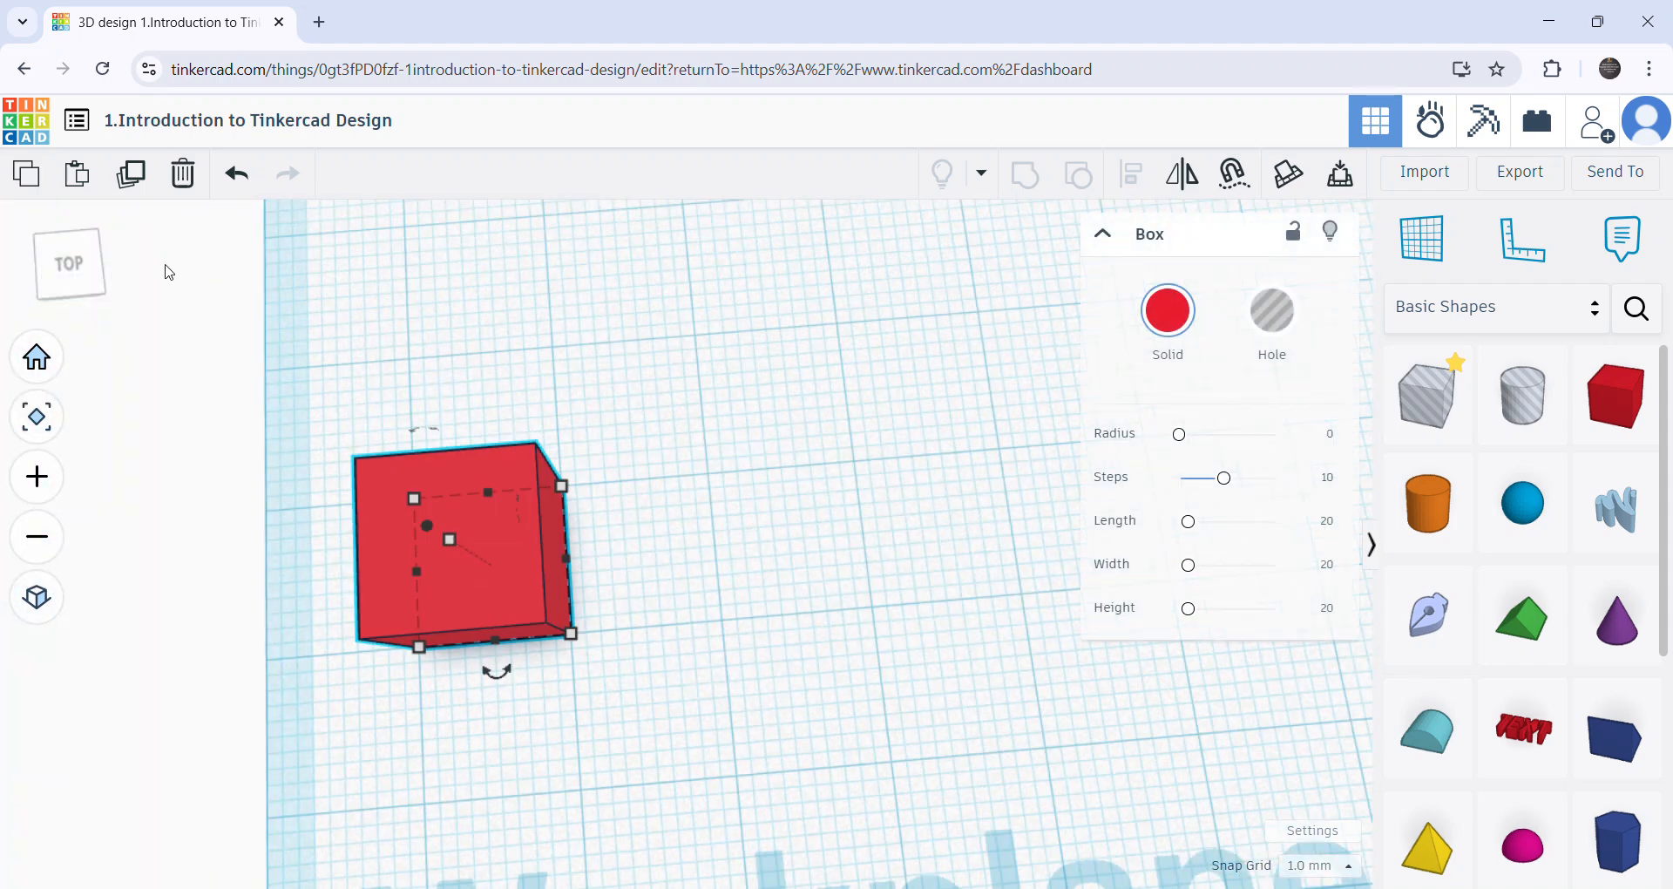
click(129, 178)
key(Right)
key(Right)
key(Right)
key(Right)
key(Right)
key(Right)
key(Right)
key(Right)
key(Right)
key(Right)
key(Right)
key(Right)
key(Right)
key(Right)
key(Right)
key(Right)
key(Right)
key(Right)
key(Right)
key(Right)
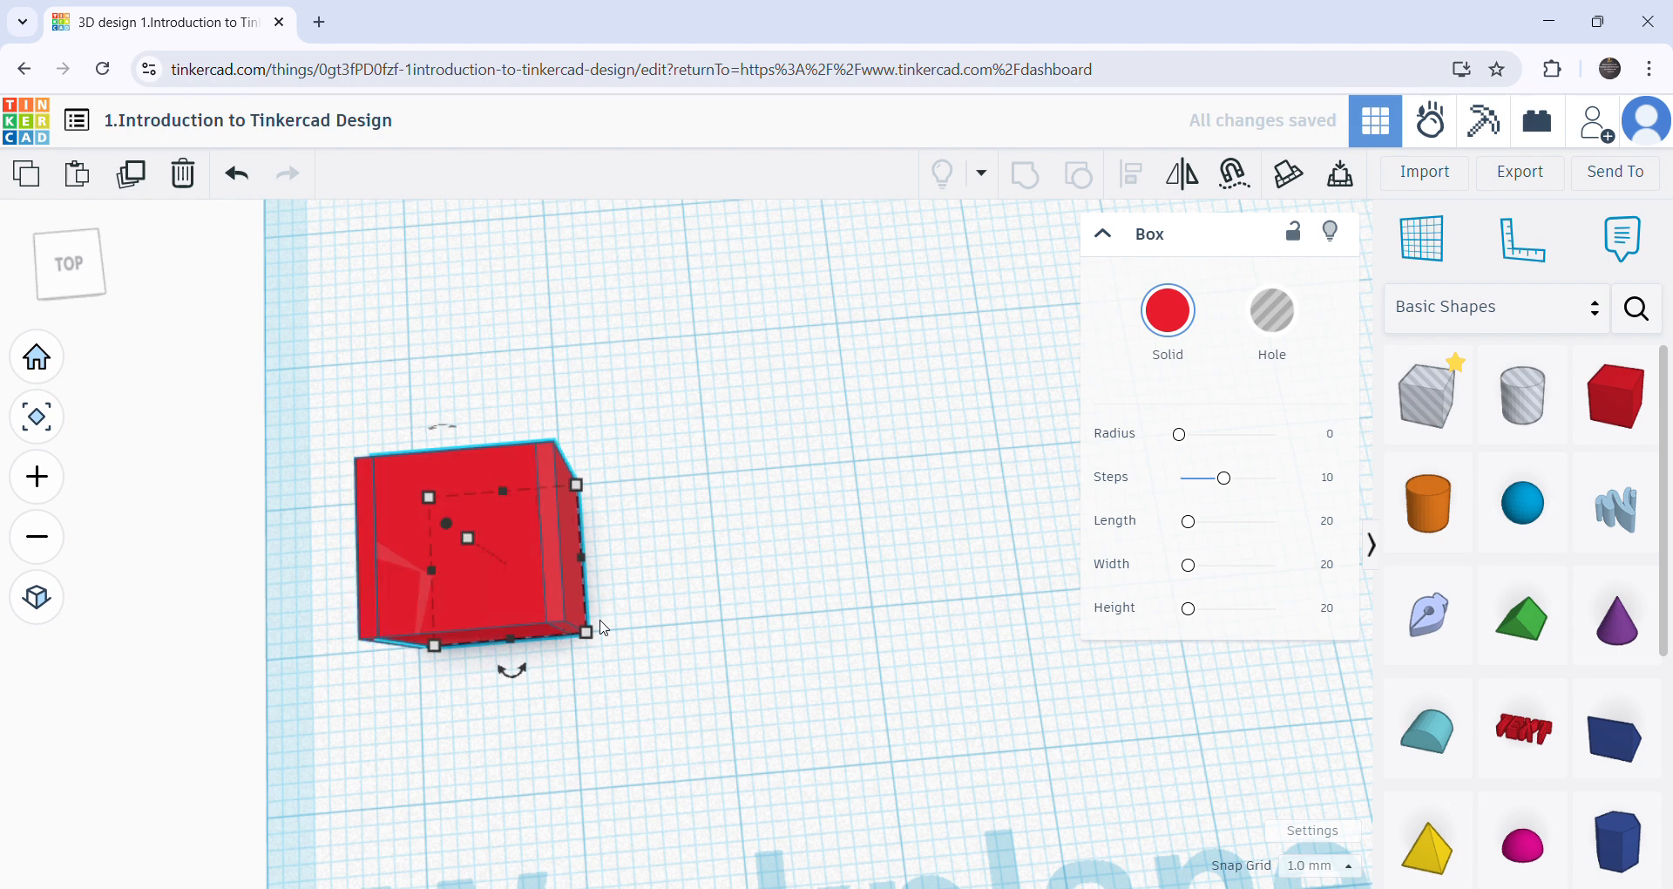
key(Right)
key(Right)
key(Right)
key(Right)
key(Right)
key(Right)
key(Right)
key(Right)
key(Right)
key(Right)
key(Right)
key(Right)
key(Right)
key(Right)
key(Right)
key(Right)
key(Right)
key(Right)
key(Right)
key(Right)
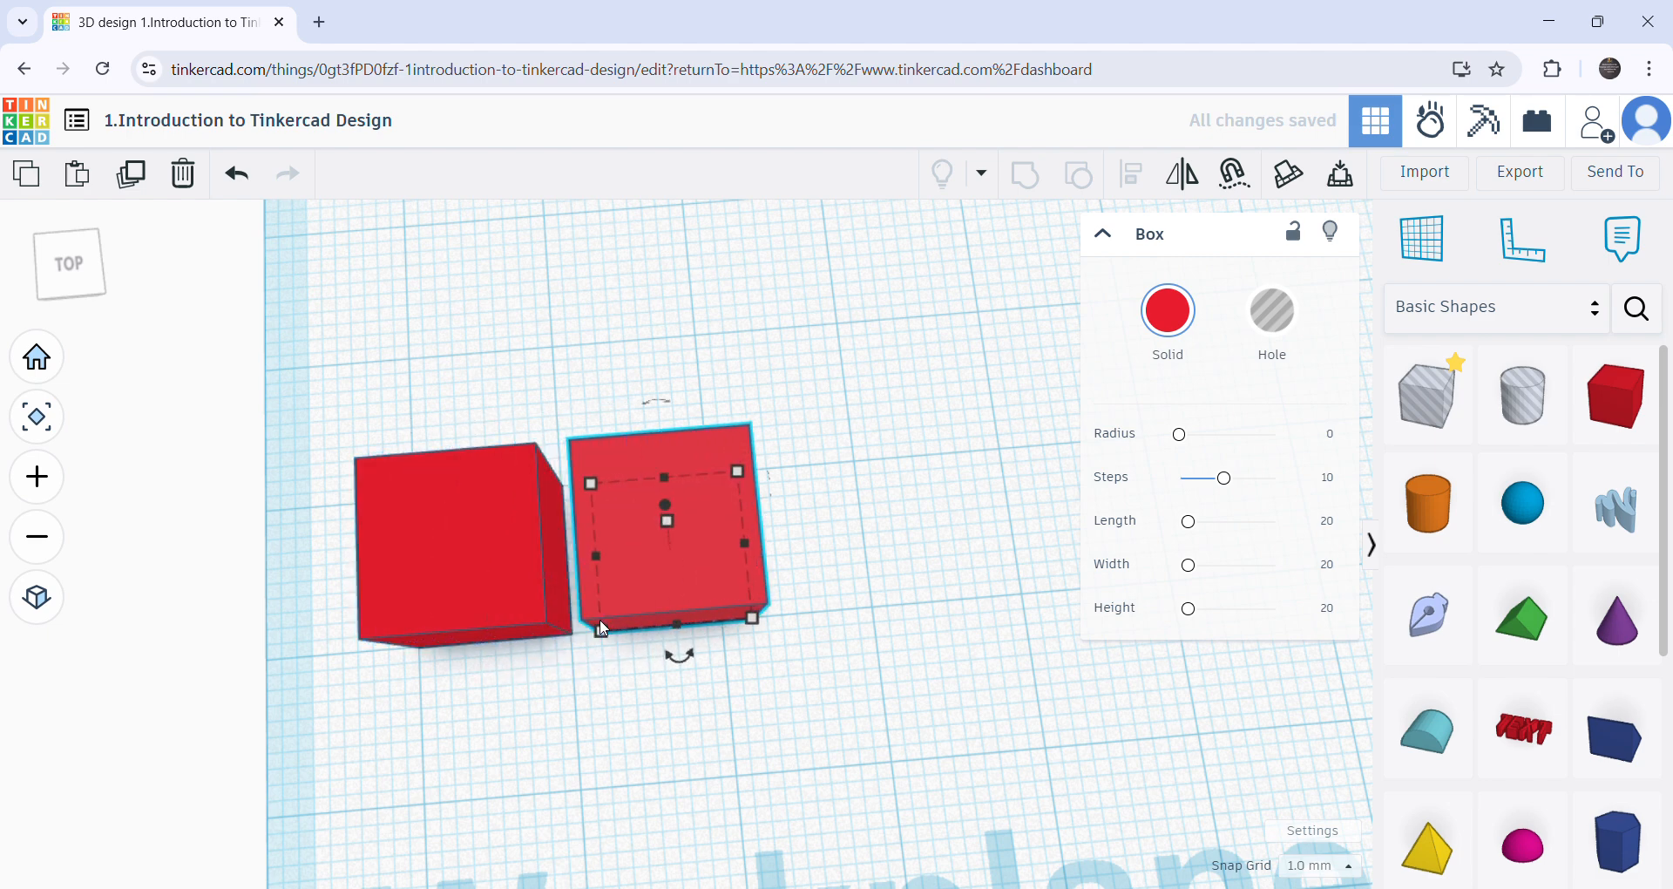
key(Right)
key(Right)
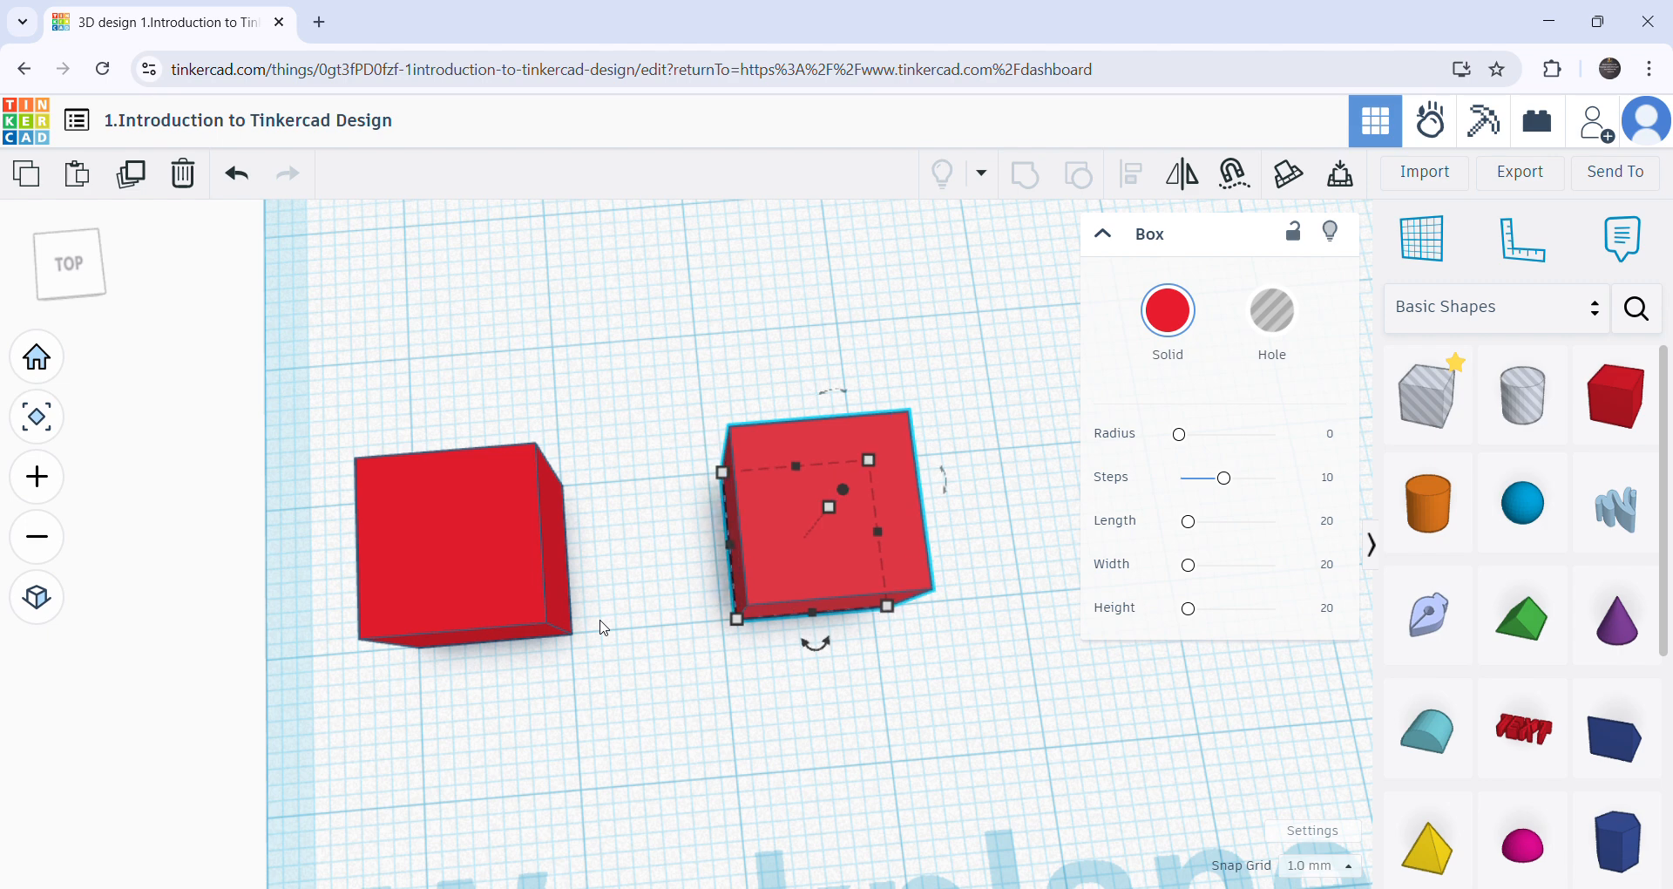
key(Left)
key(Left)
- Repeat the duplication with the same offset until the row contains ten boxes
right_drag(196, 288, 578, 600)
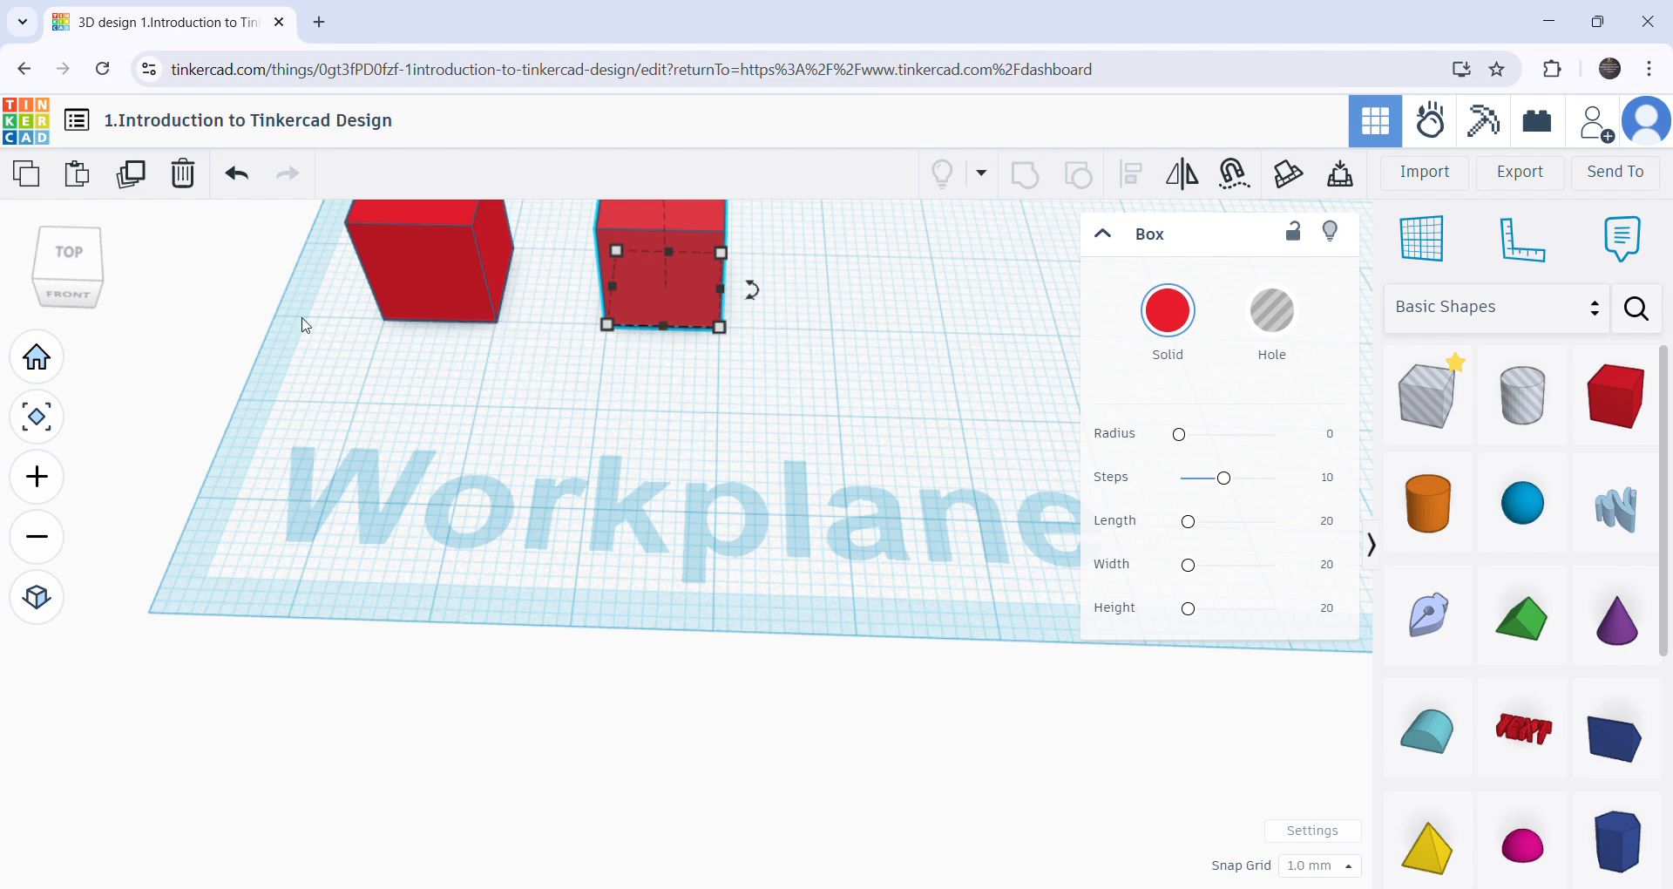
click(151, 185)
click(154, 176)
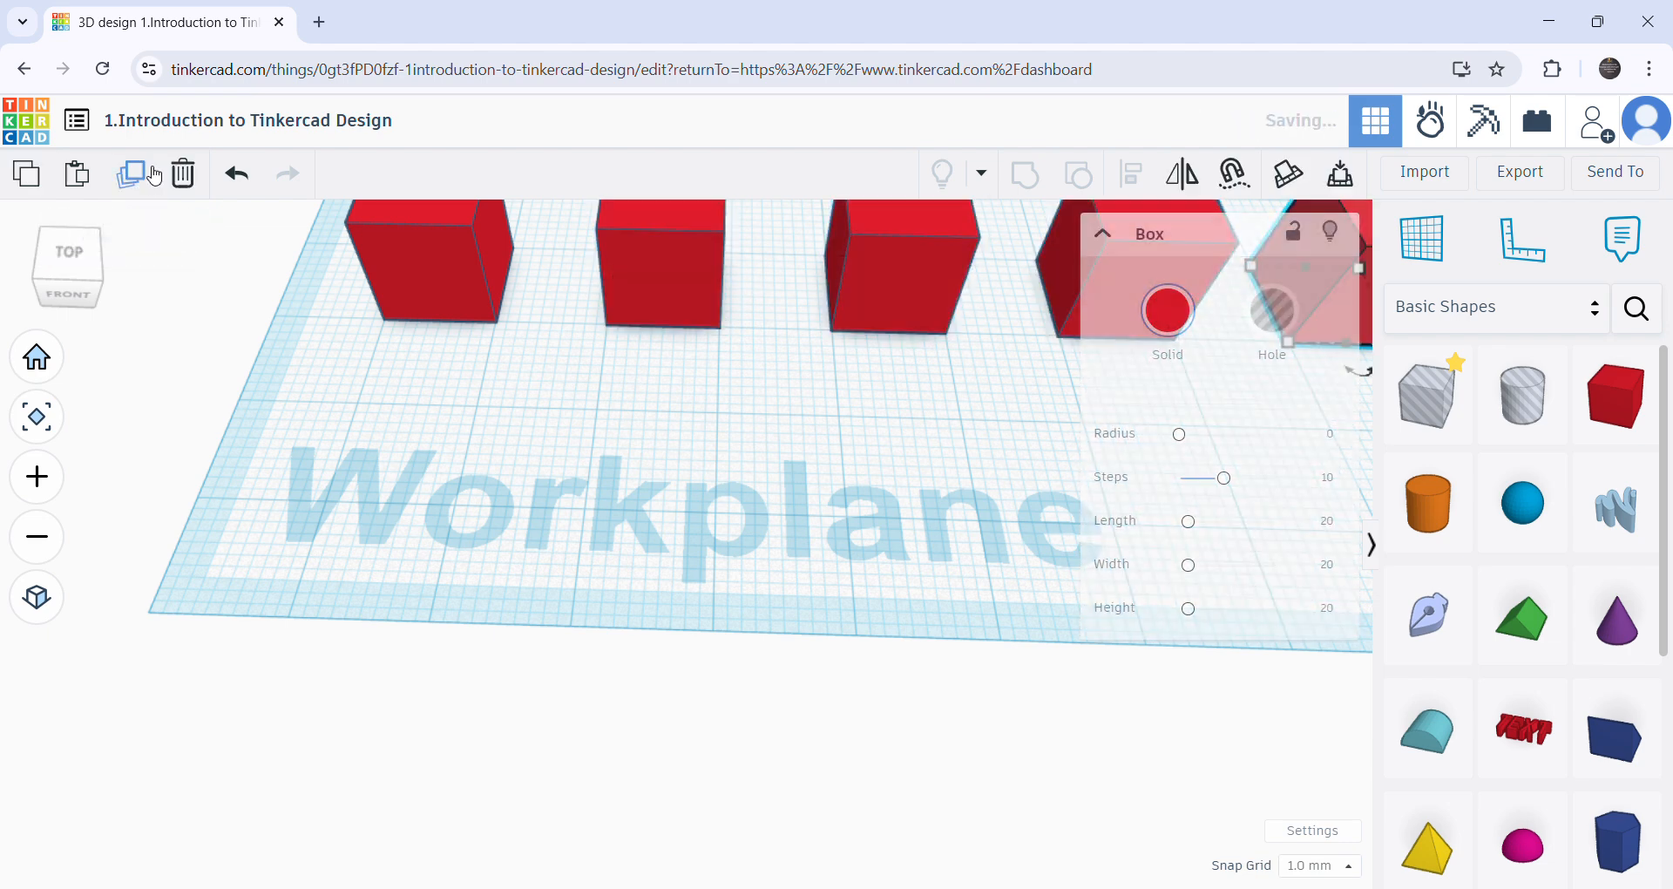
scroll(784, 545, down, 3)
middle_drag(1015, 535, 435, 672)
click(139, 186)
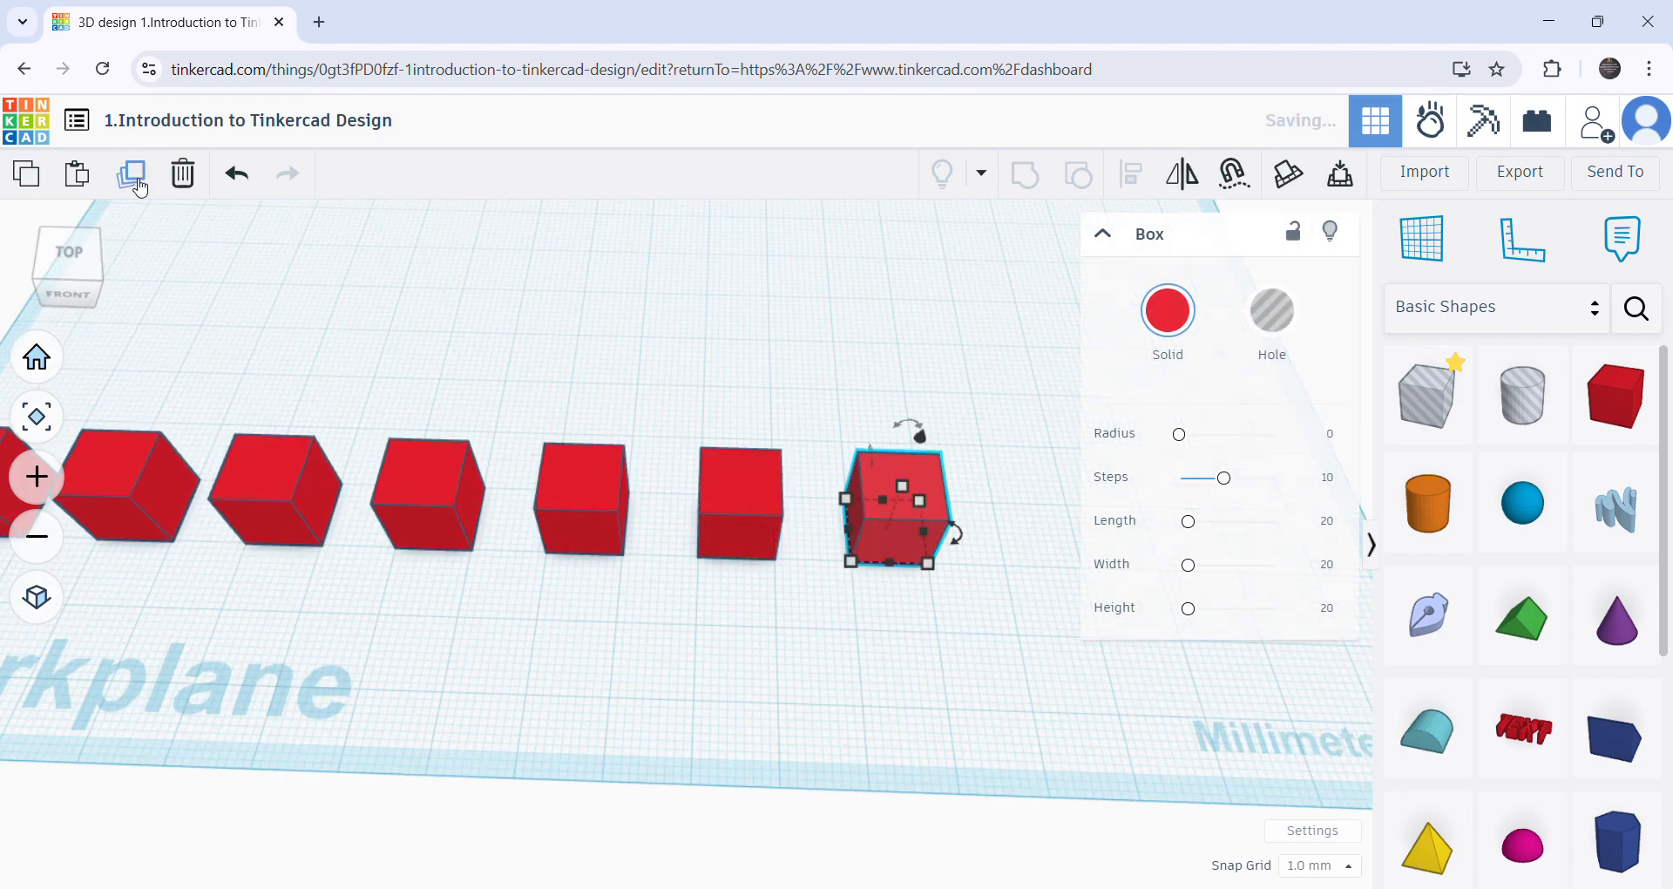
click(140, 185)
click(139, 186)
click(139, 185)
scroll(573, 648, down, 3)
- Examine the row of ten boxes from several angles, including the rotation handles of the third box from the Millimeters end
right_drag(573, 655, 676, 537)
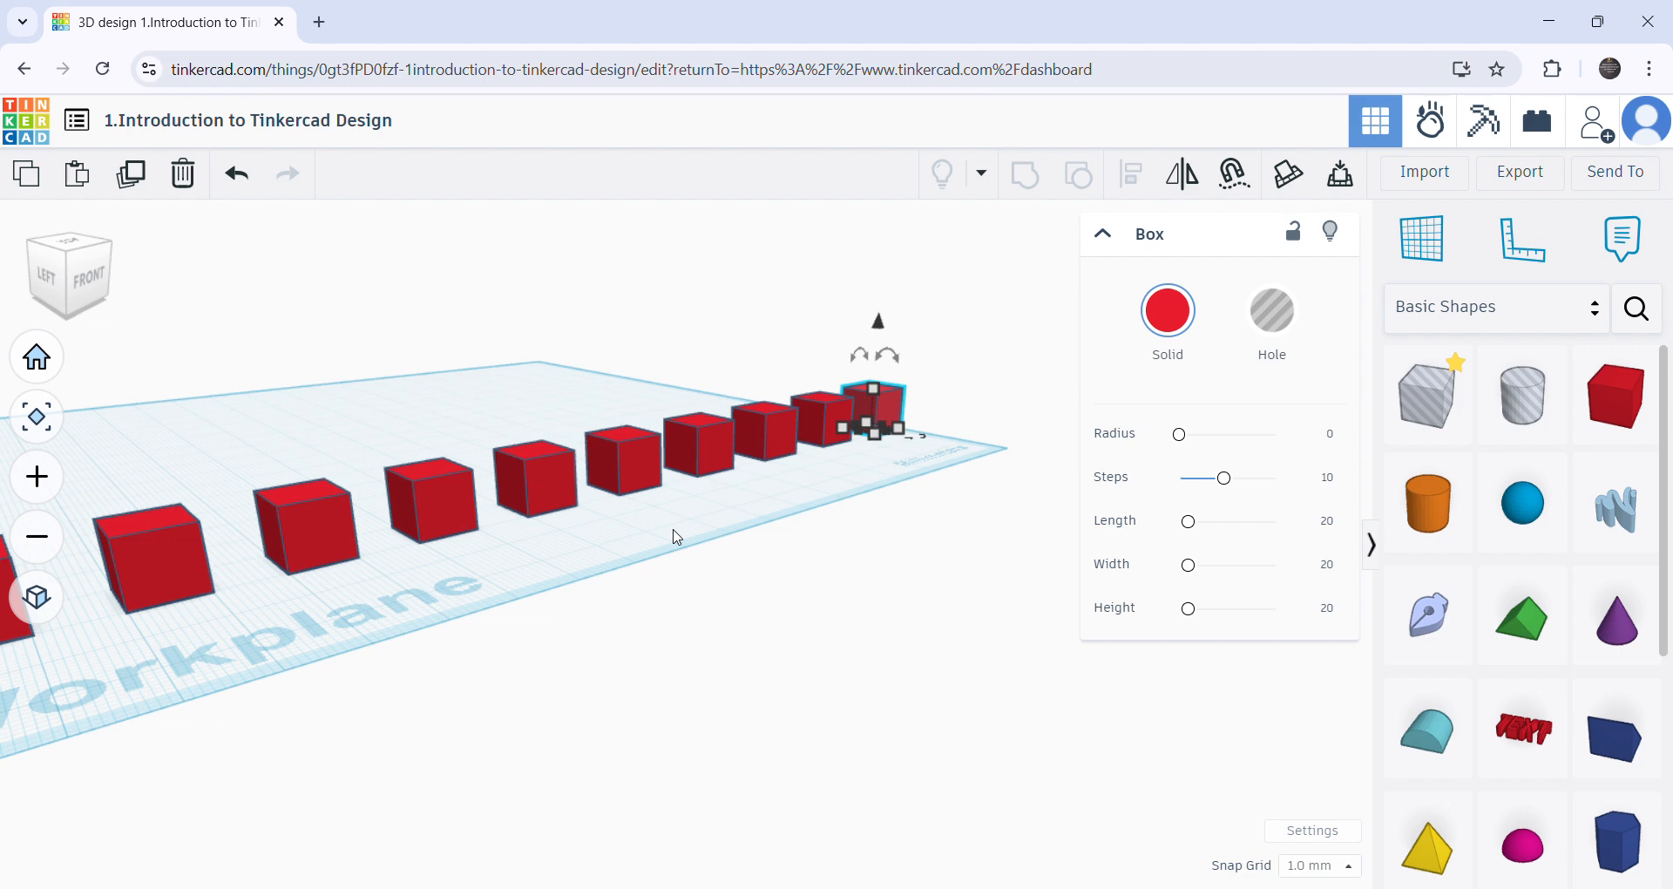
right_drag(678, 575, 694, 687)
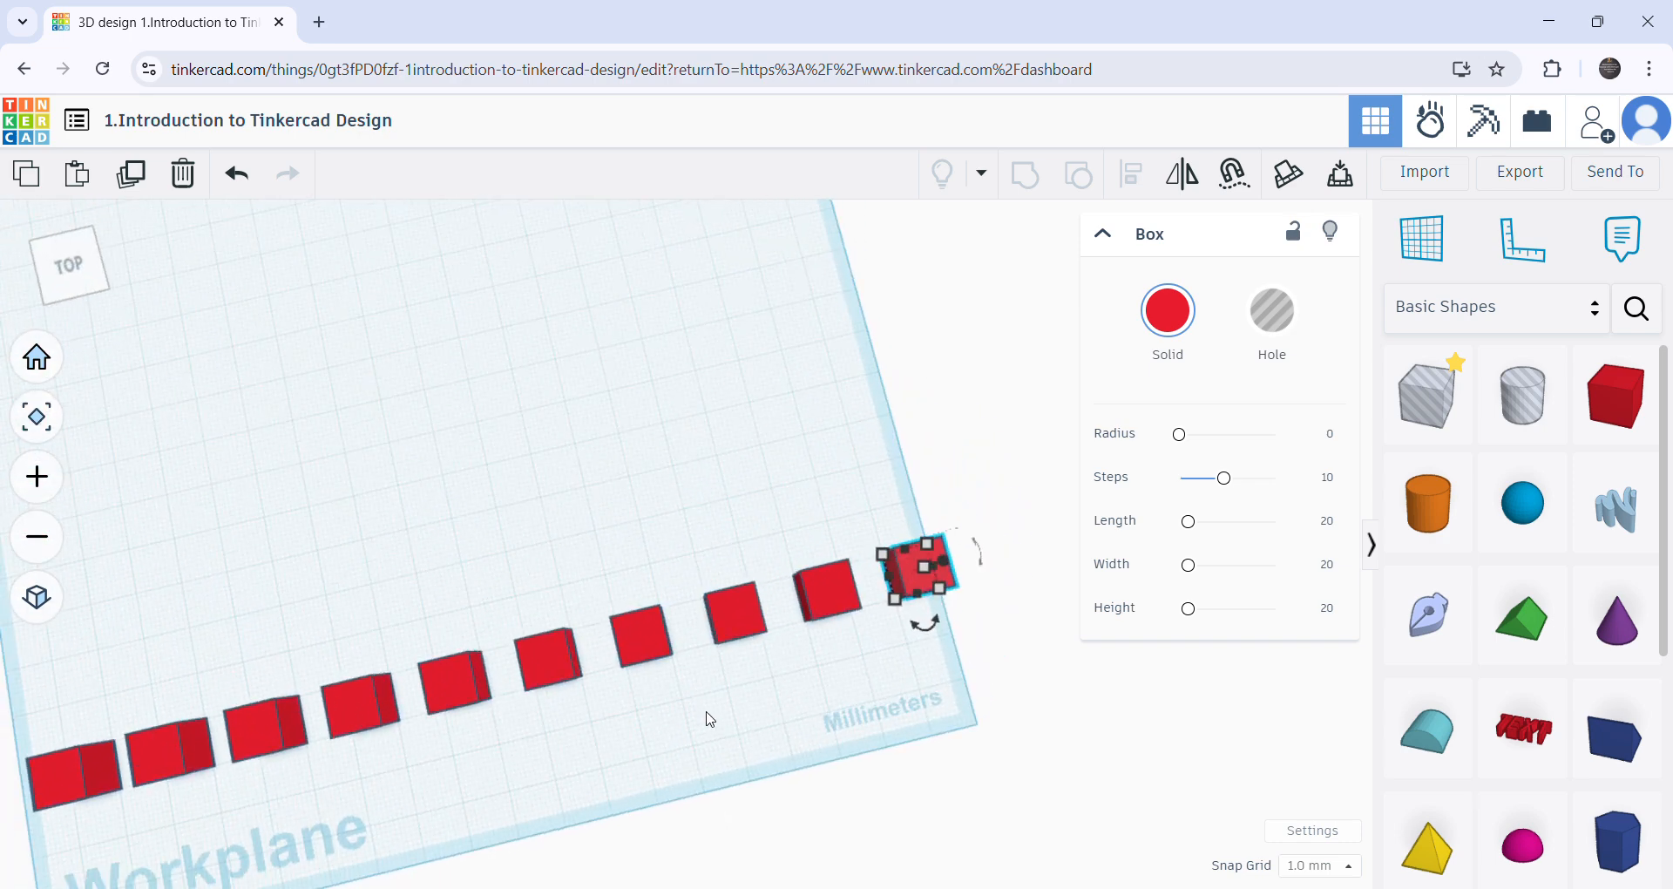
scroll(740, 693, up, 2)
right_drag(934, 640, 717, 672)
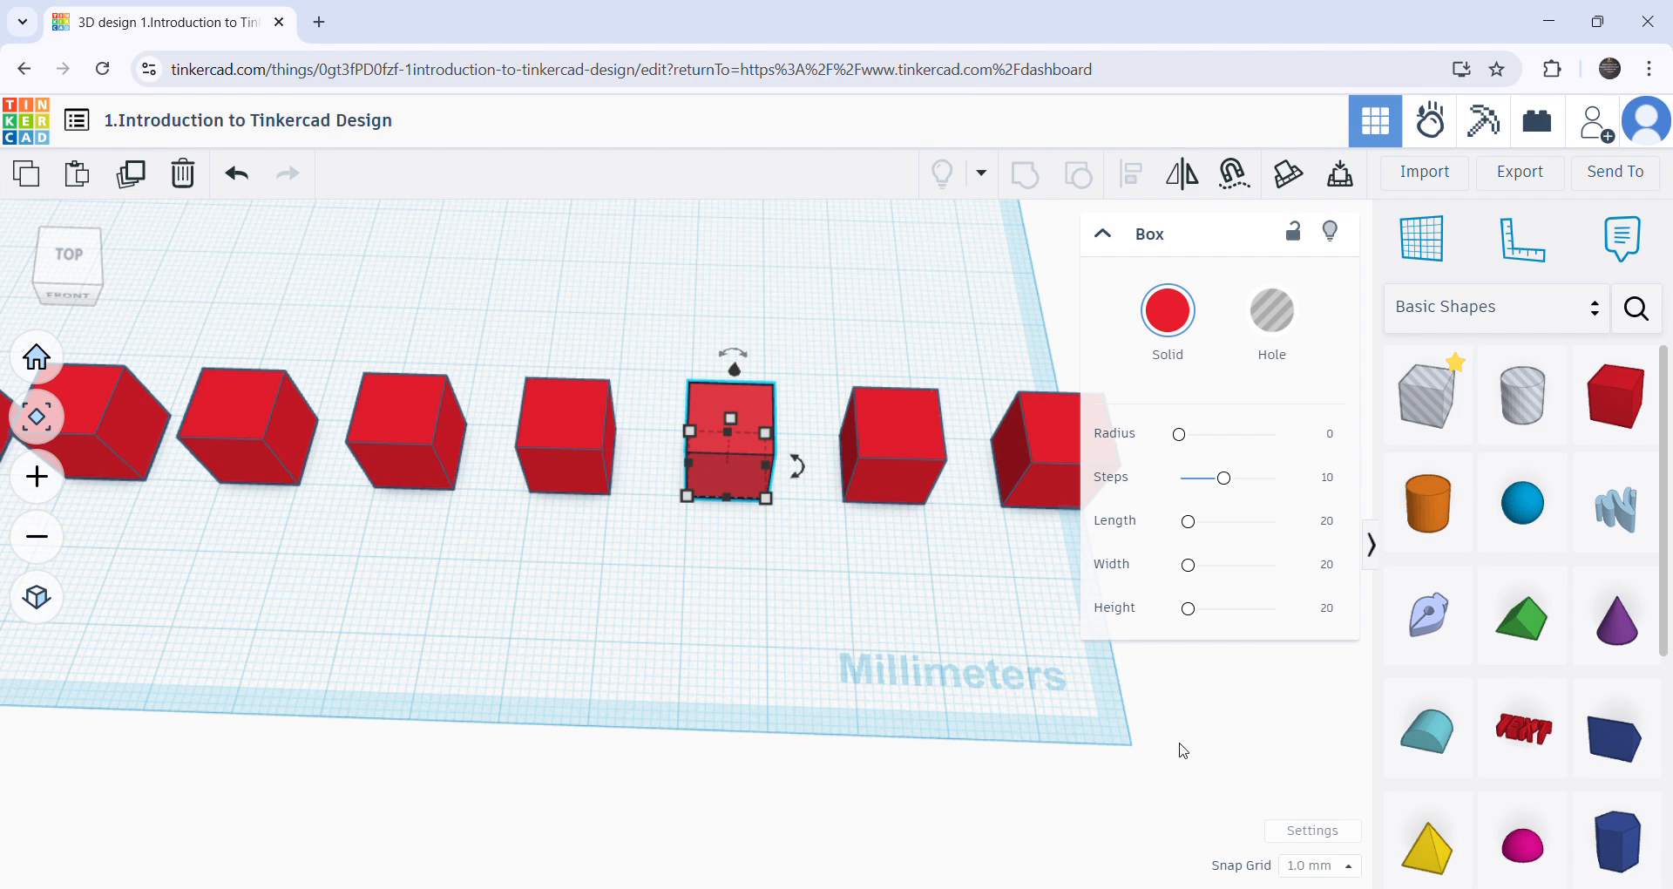
right_drag(598, 443, 442, 393)
right_drag(734, 392, 618, 646)
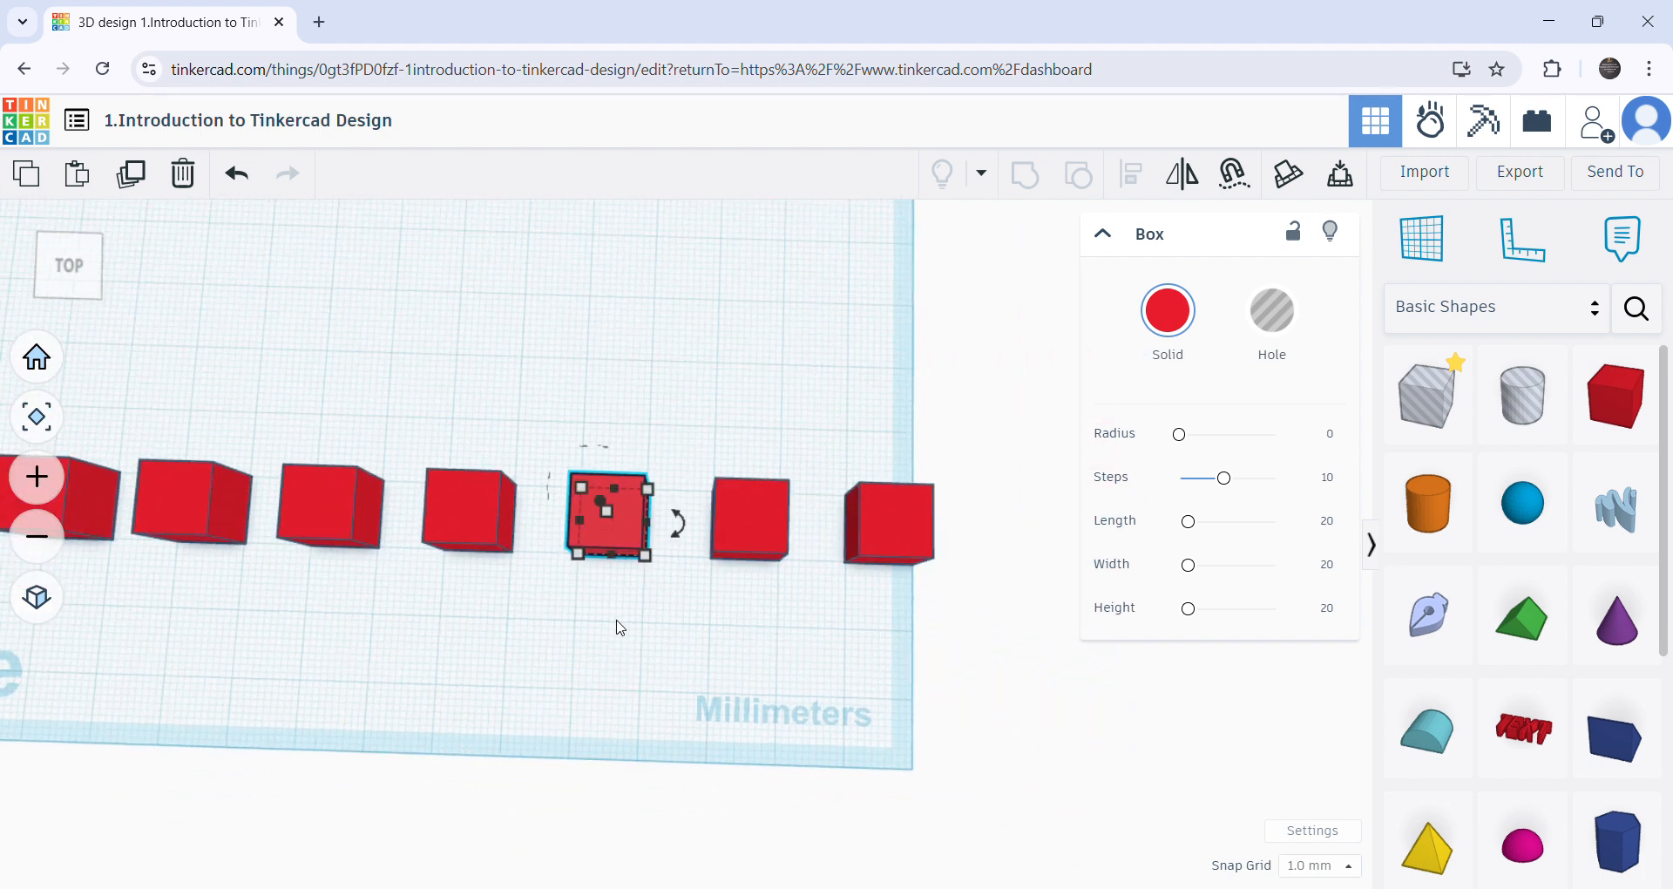
drag(678, 522, 629, 615)
right_drag(589, 599, 611, 431)
drag(605, 374, 669, 374)
right_drag(645, 590, 634, 409)
mouse_move(596, 347)
mouse_down()
mouse_move(558, 436)
mouse_move(598, 374)
mouse_up()
click(562, 612)
right_drag(562, 611, 688, 591)
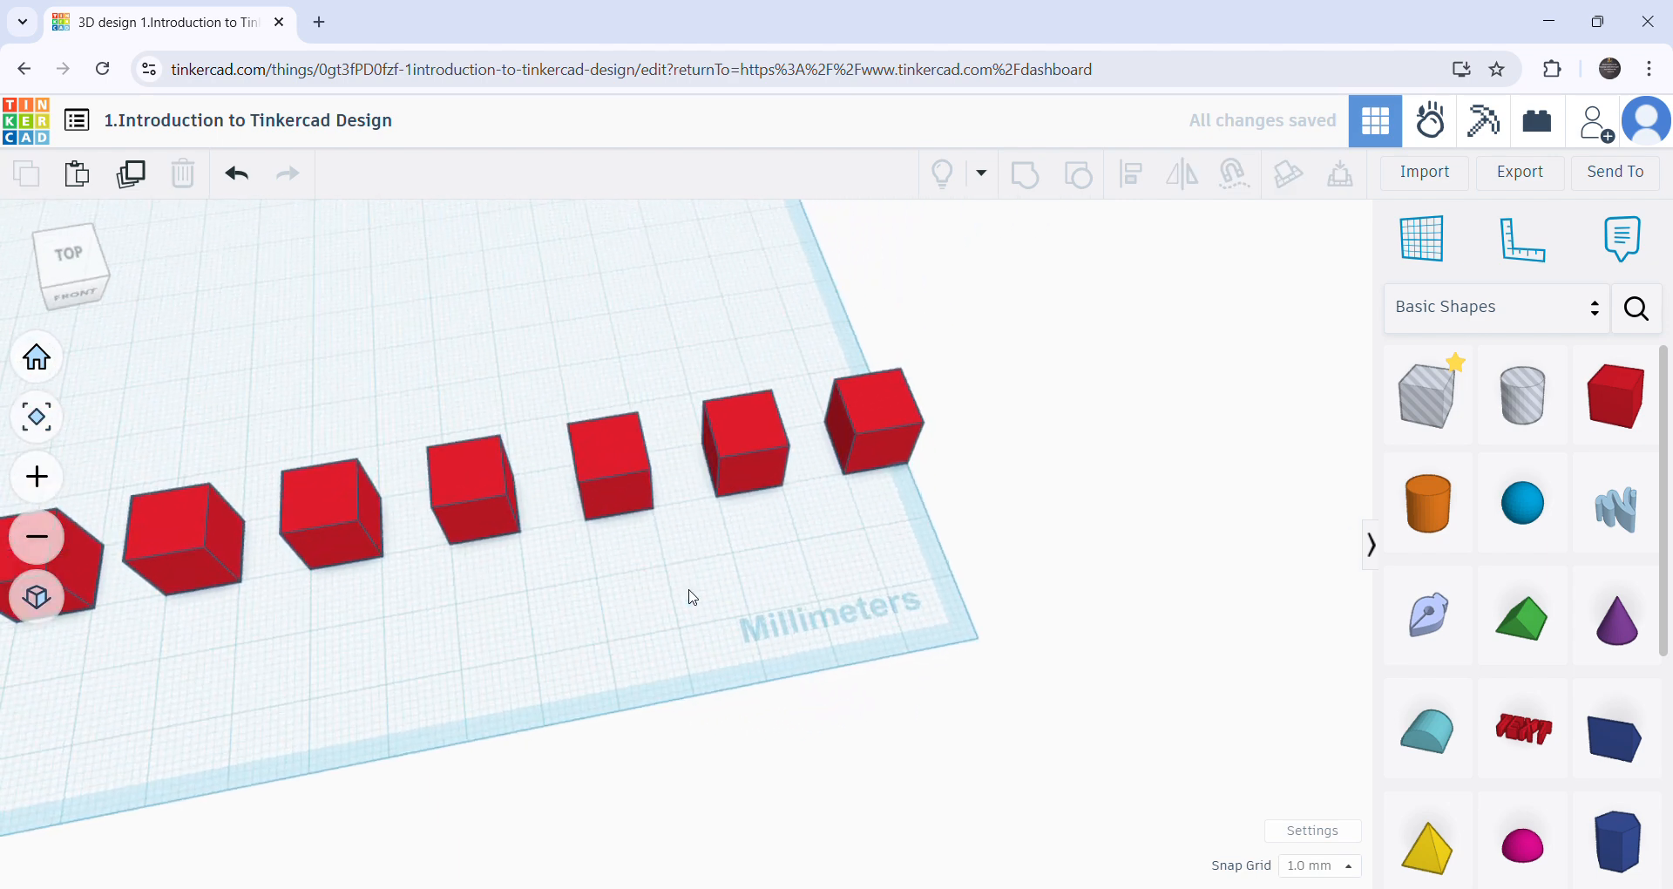
- Shift the third box from the Millimeters end slightly and try its tilt rotation handle, leaving the angle at 0°
scroll(582, 523, up, 5)
scroll(649, 451, down, 4)
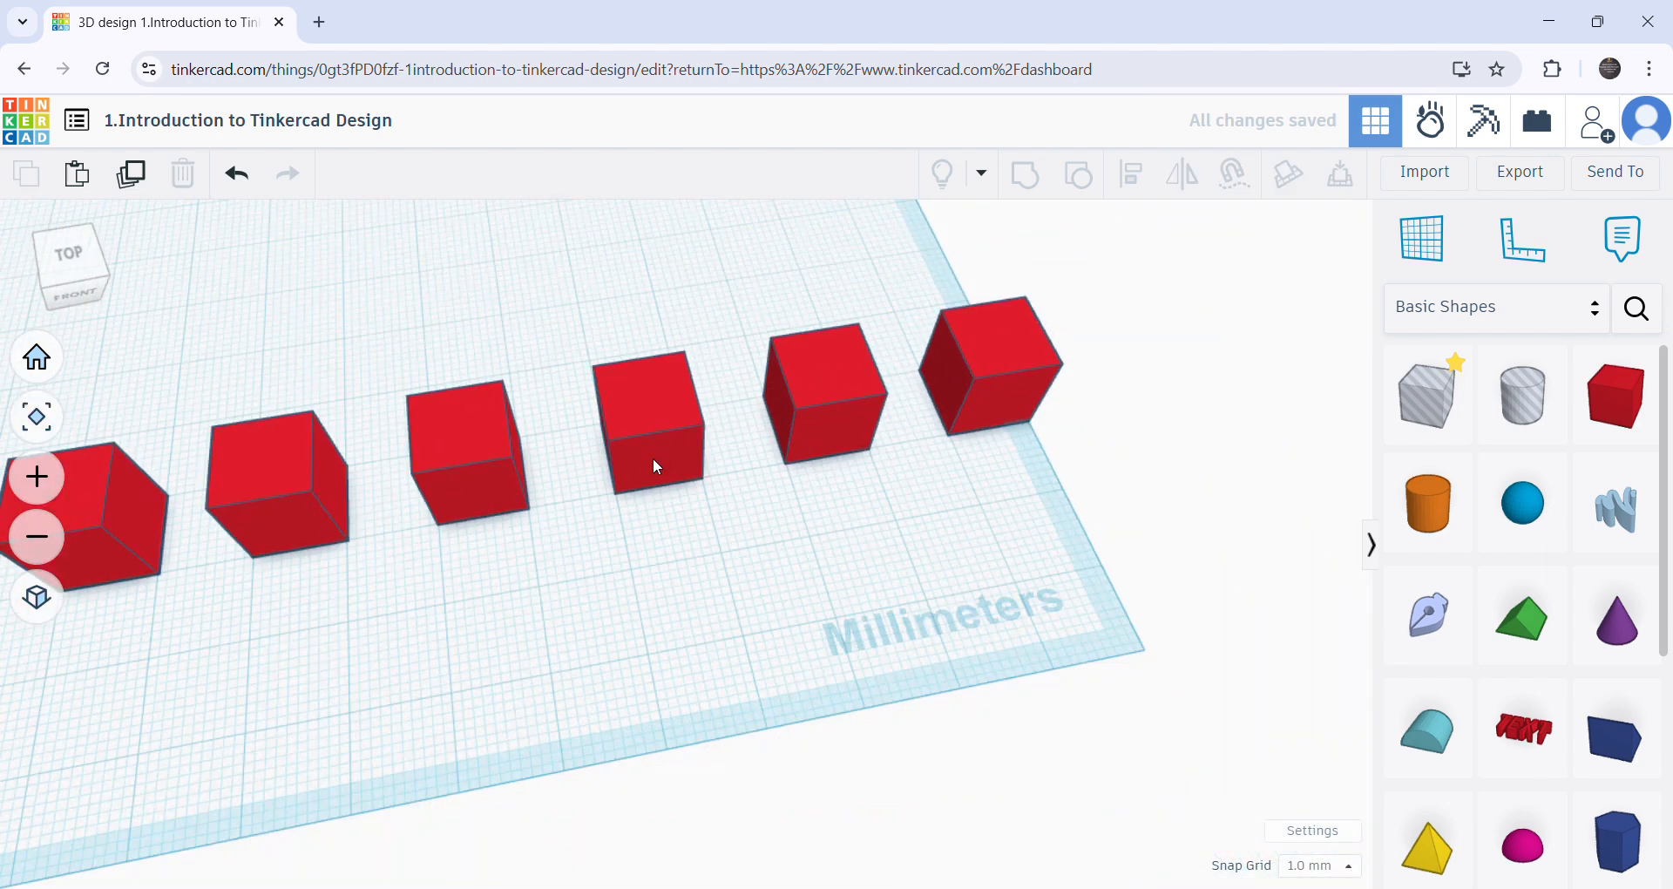
right_drag(644, 547, 643, 499)
click(643, 500)
click(590, 605)
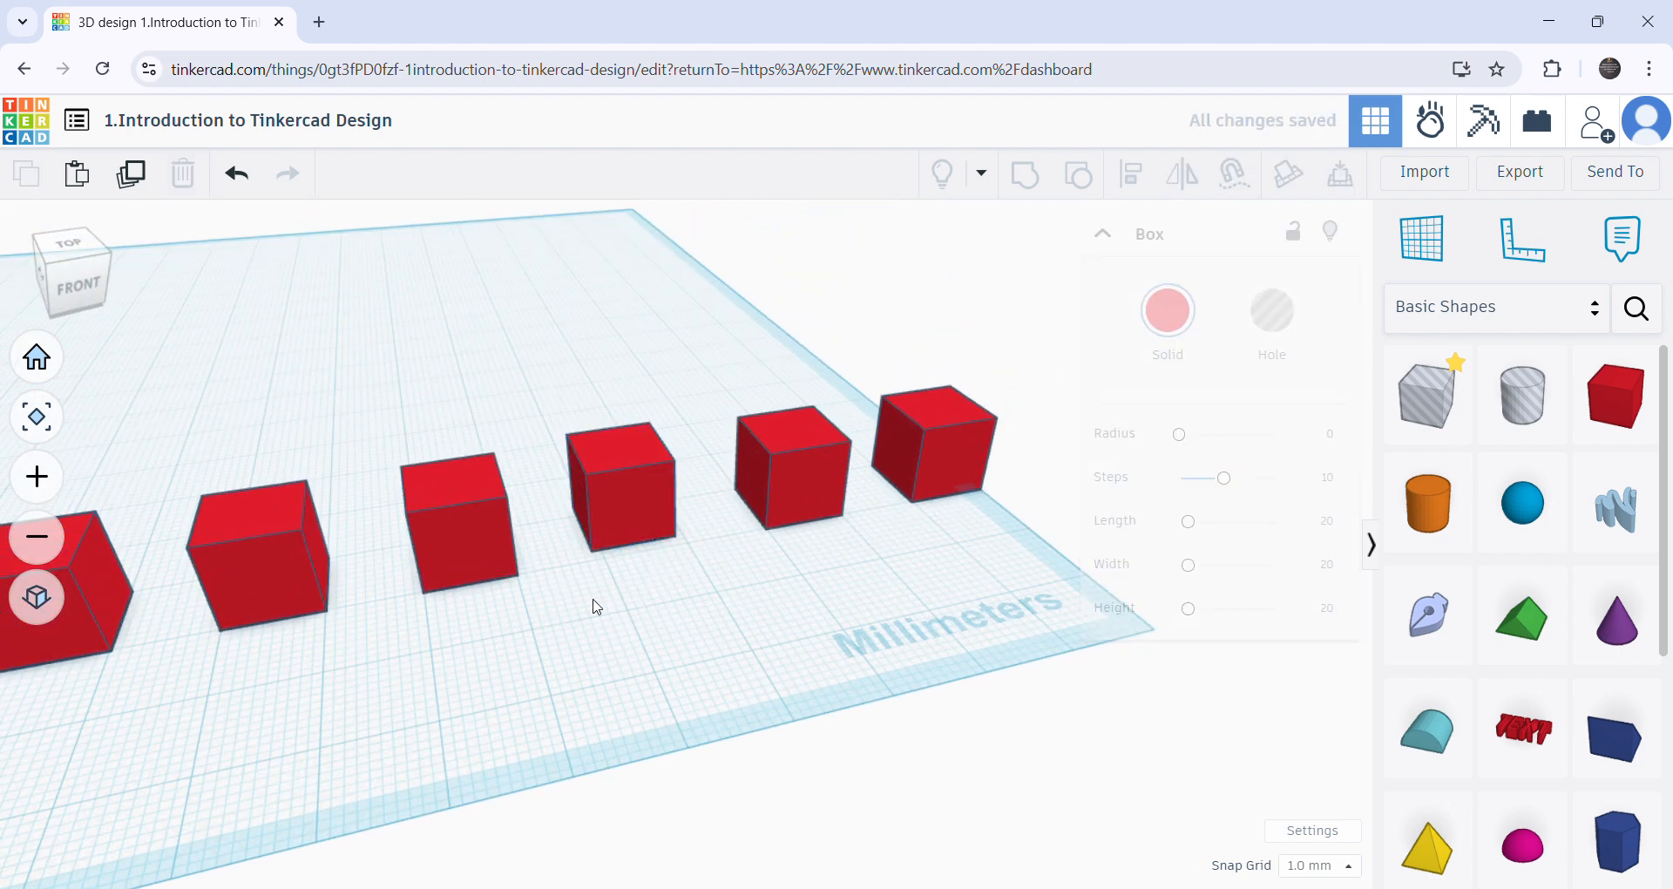
drag(640, 503, 656, 558)
drag(620, 404, 618, 355)
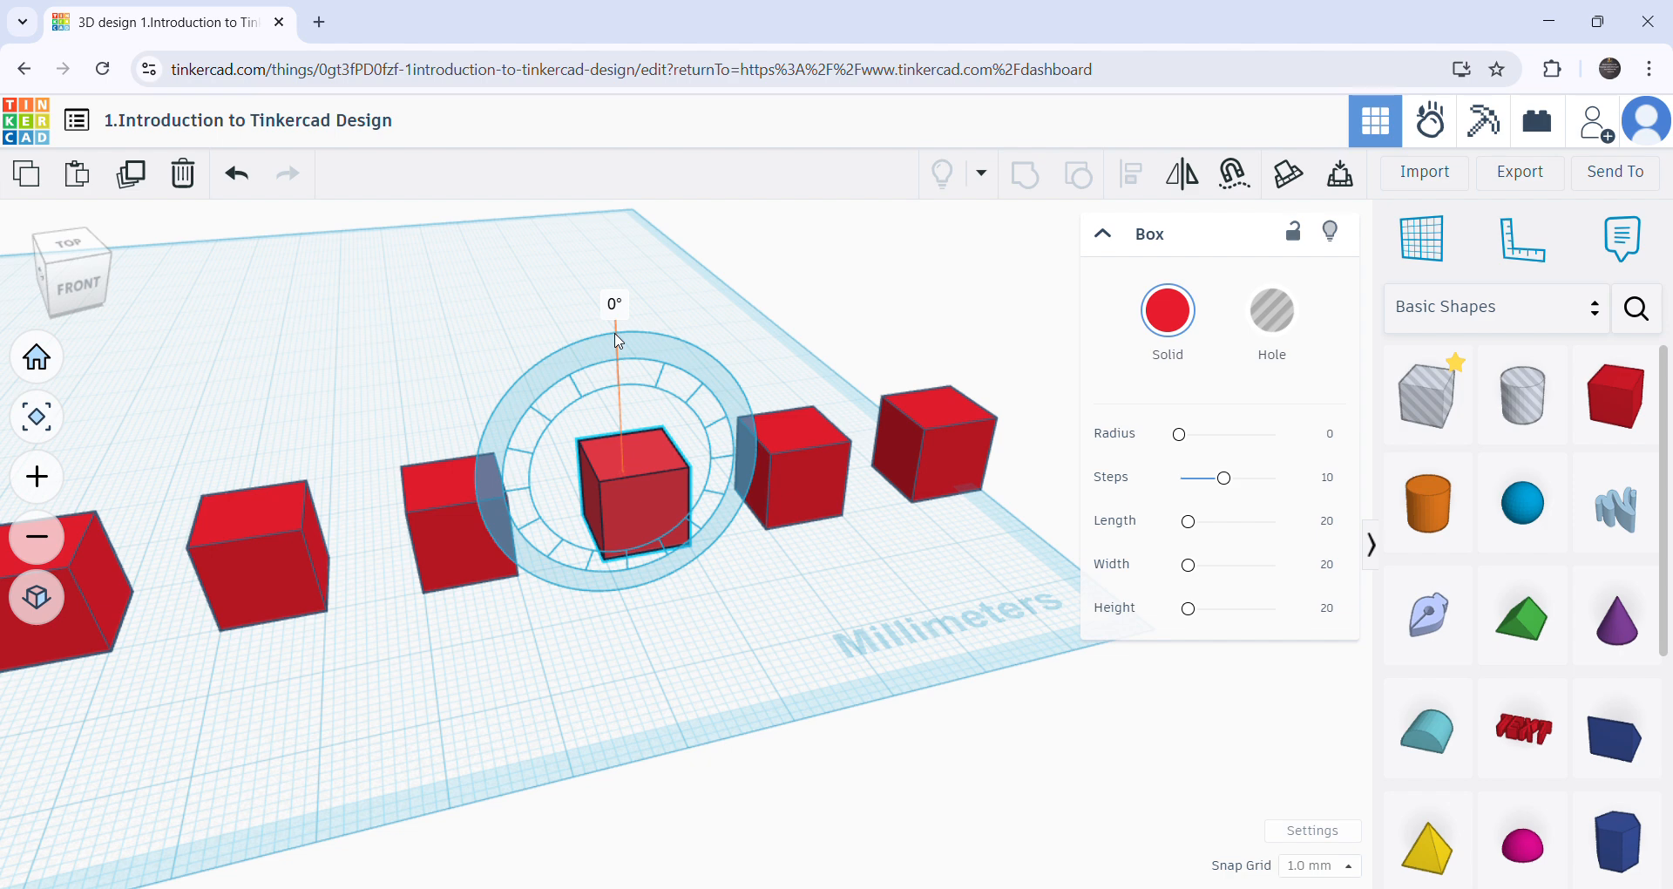
mouse_move(619, 342)
mouse_down()
mouse_move(680, 350)
mouse_move(617, 344)
mouse_move(579, 373)
mouse_move(651, 350)
mouse_move(616, 351)
mouse_up()
click(447, 352)
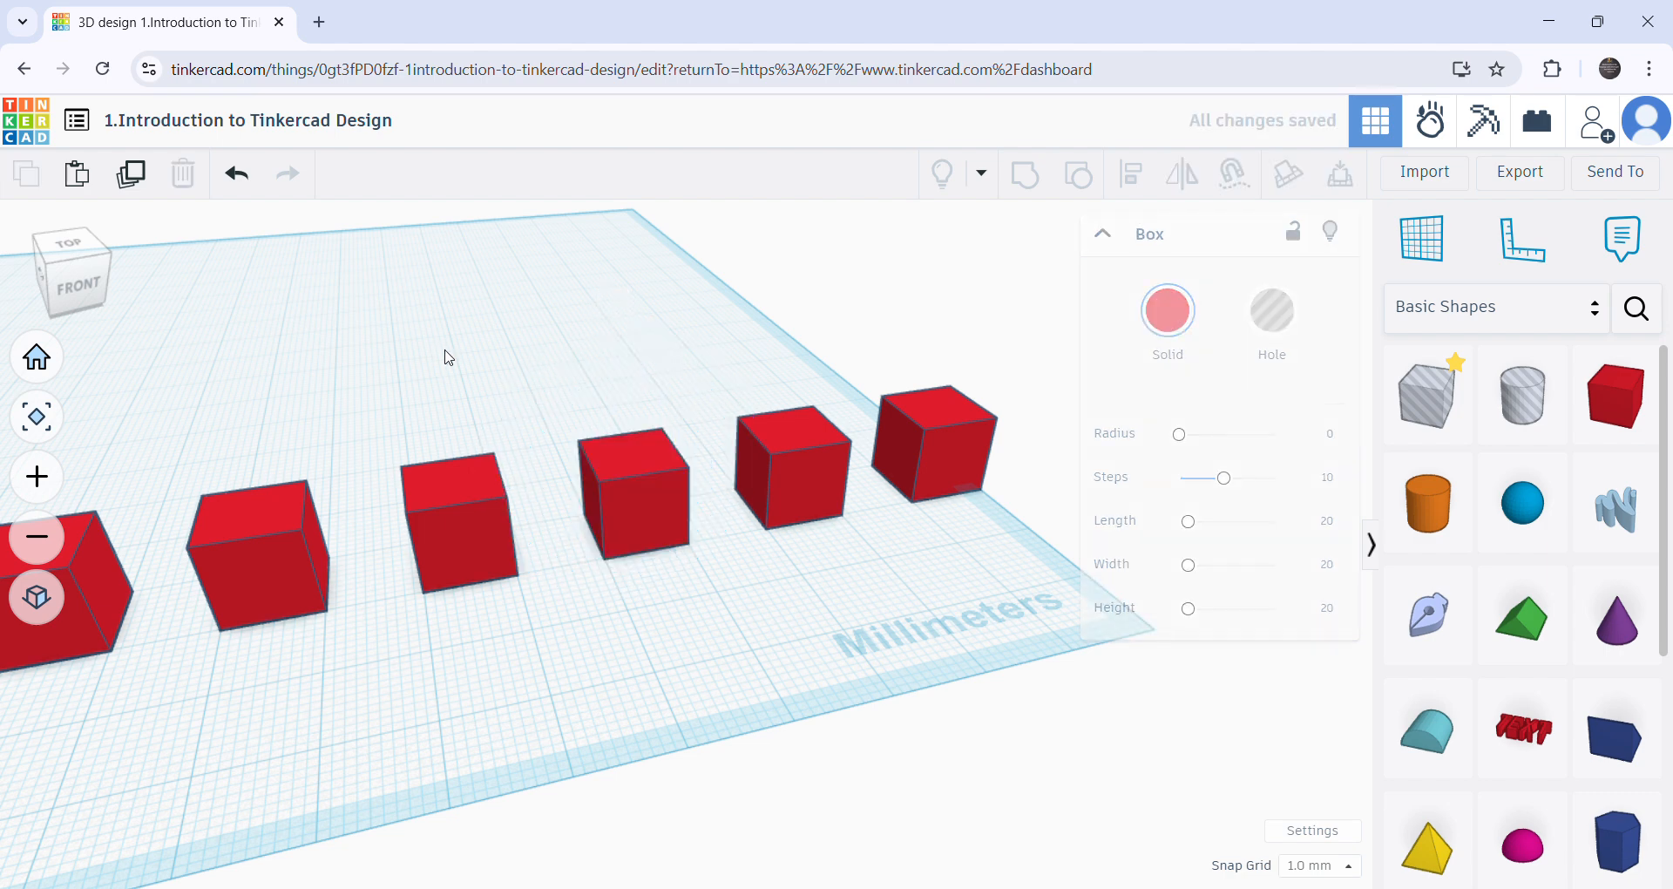
- Rotate the third box from the Millimeters end by -89° about its vertical axis and deselect it
click(633, 531)
right_drag(720, 627, 706, 515)
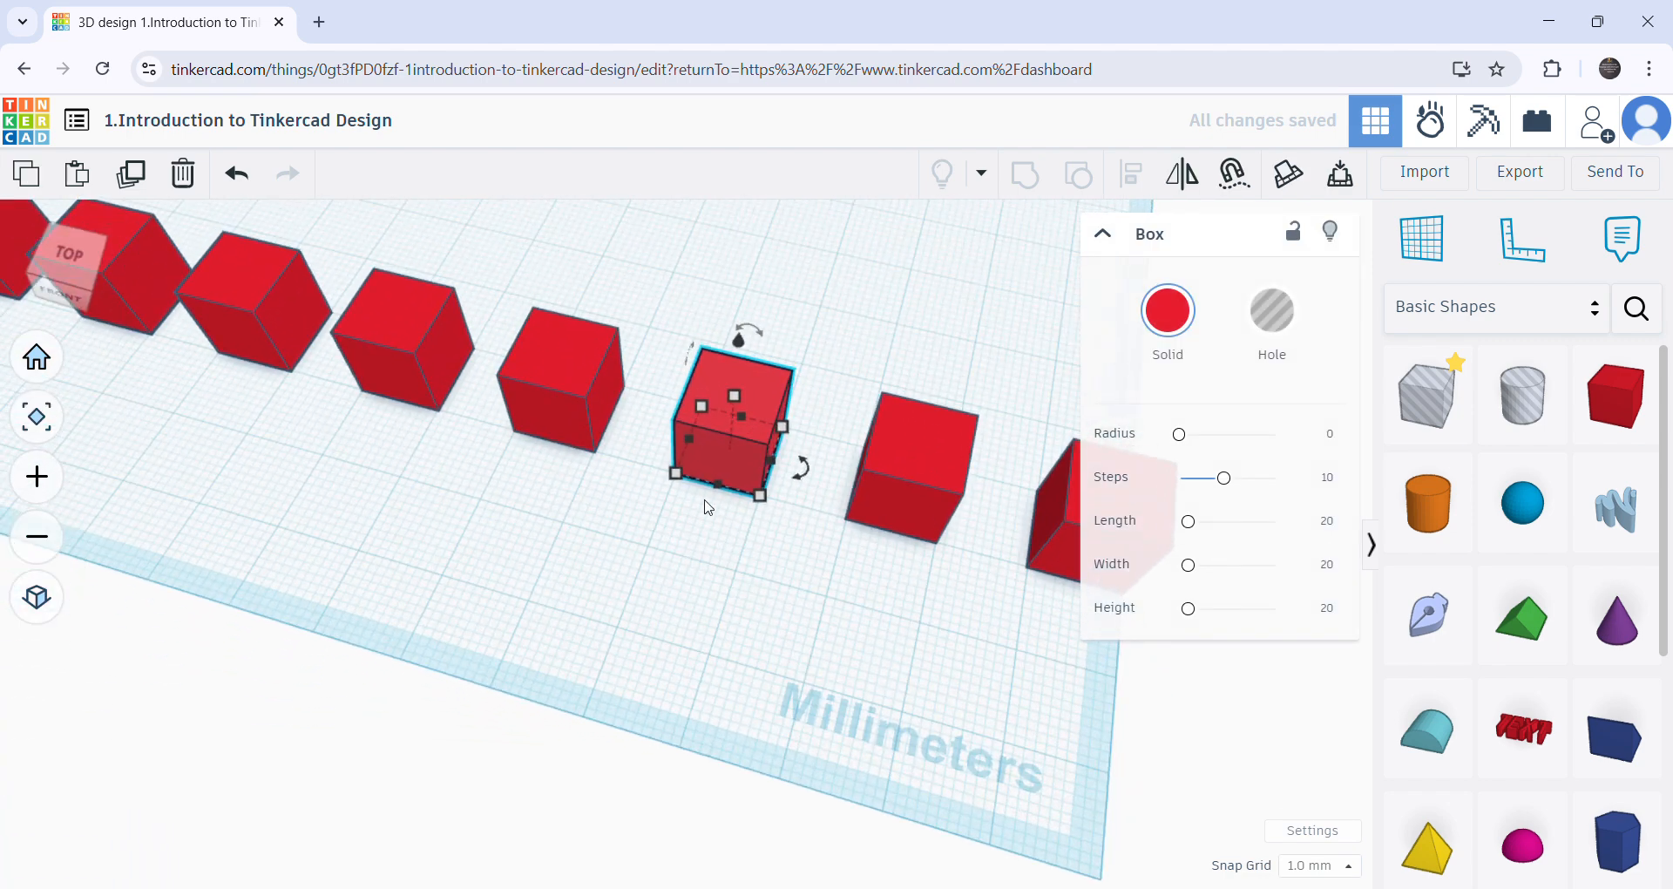
right_drag(808, 482, 657, 698)
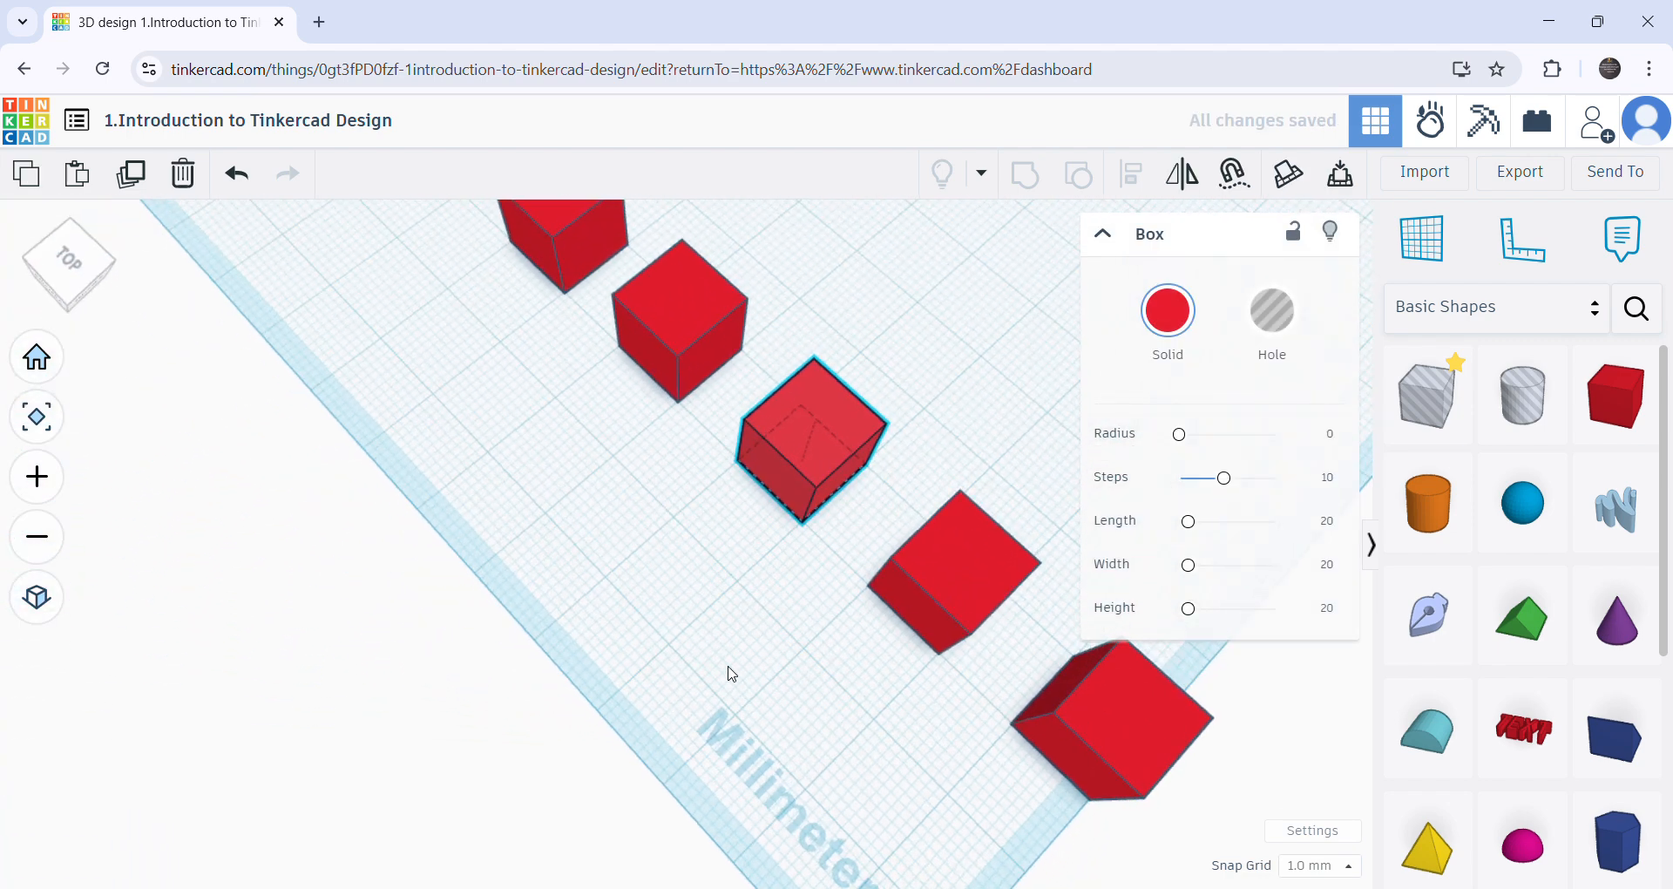
drag(861, 528, 698, 575)
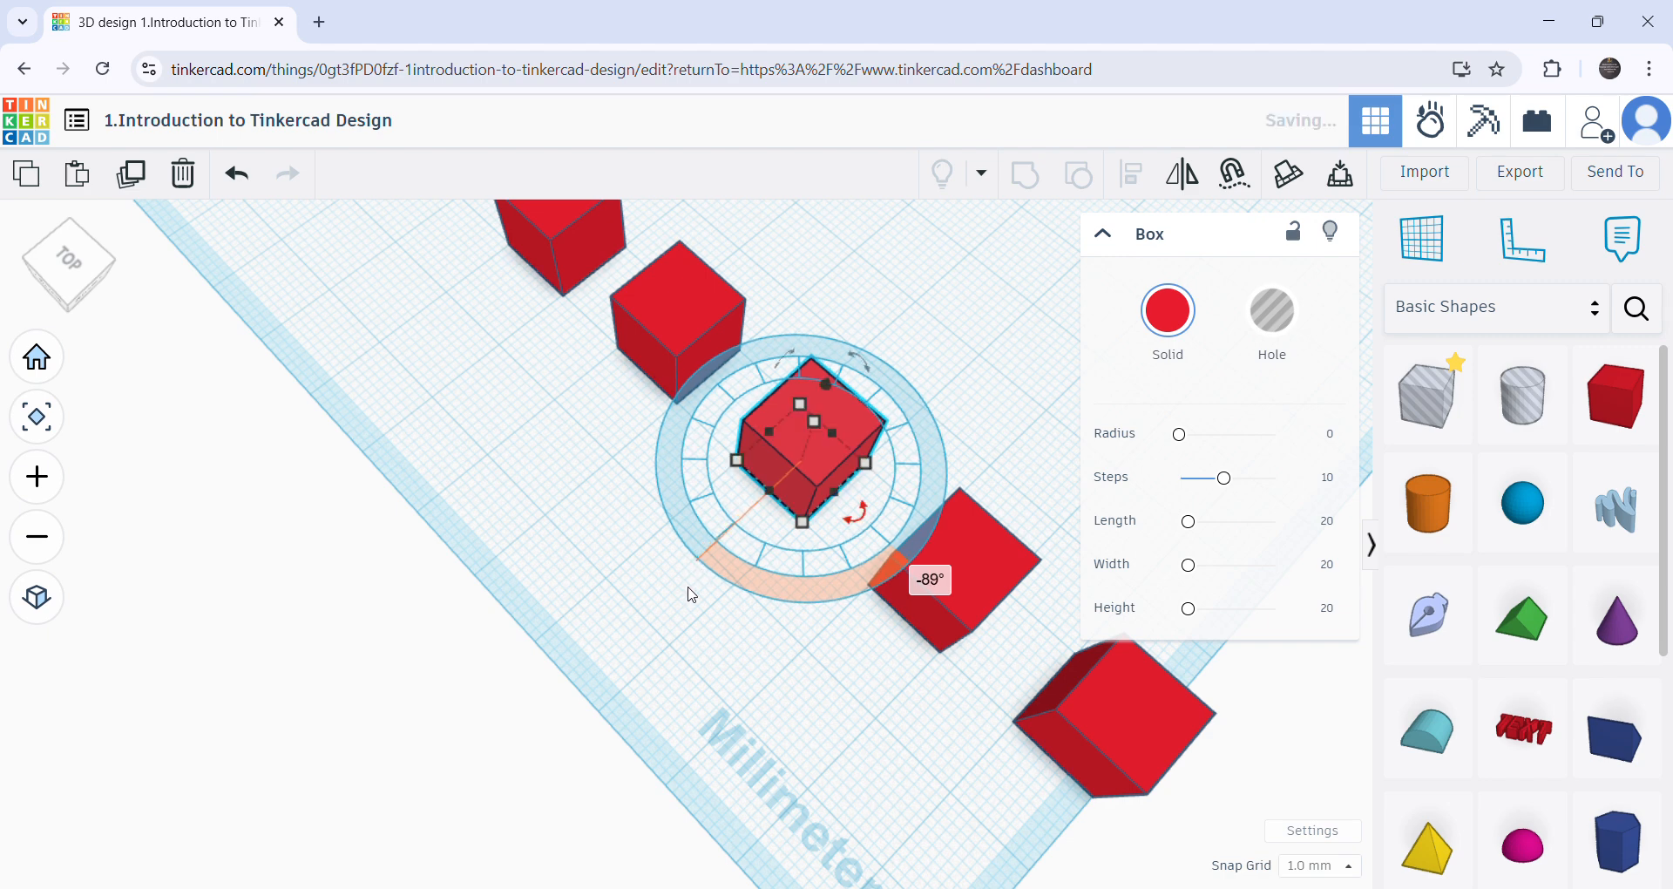
click(662, 691)
right_drag(662, 691, 613, 563)
scroll(657, 526, up, 5)
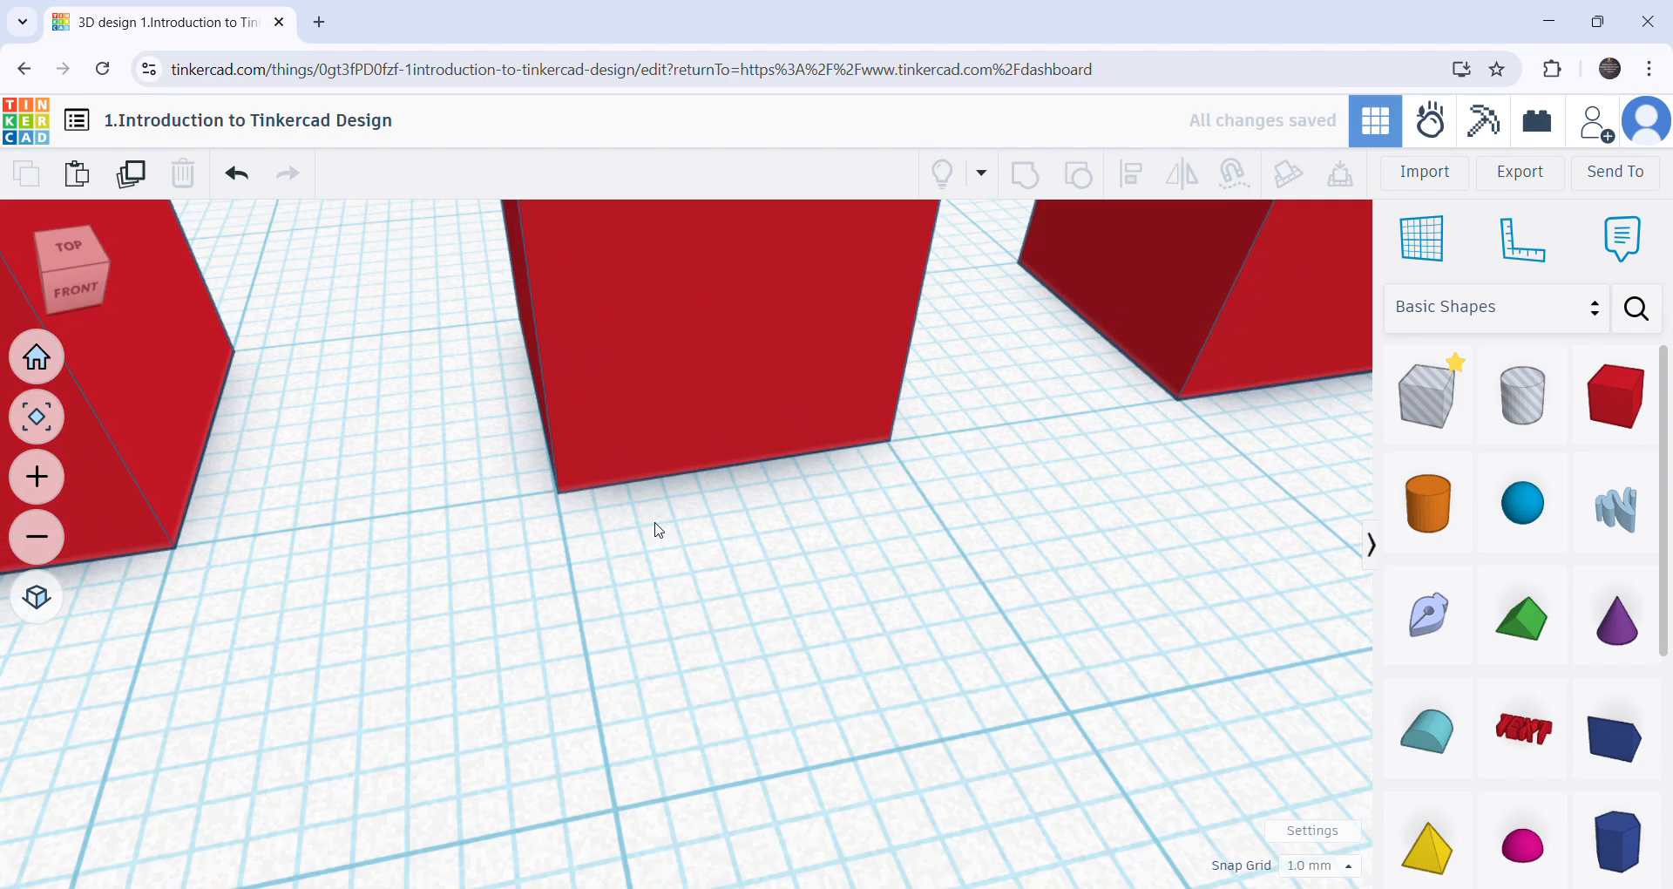
- View the available snap grid sizes without choosing another one, and look over the row of boxes
scroll(665, 530, down, 4)
scroll(670, 537, down, 4)
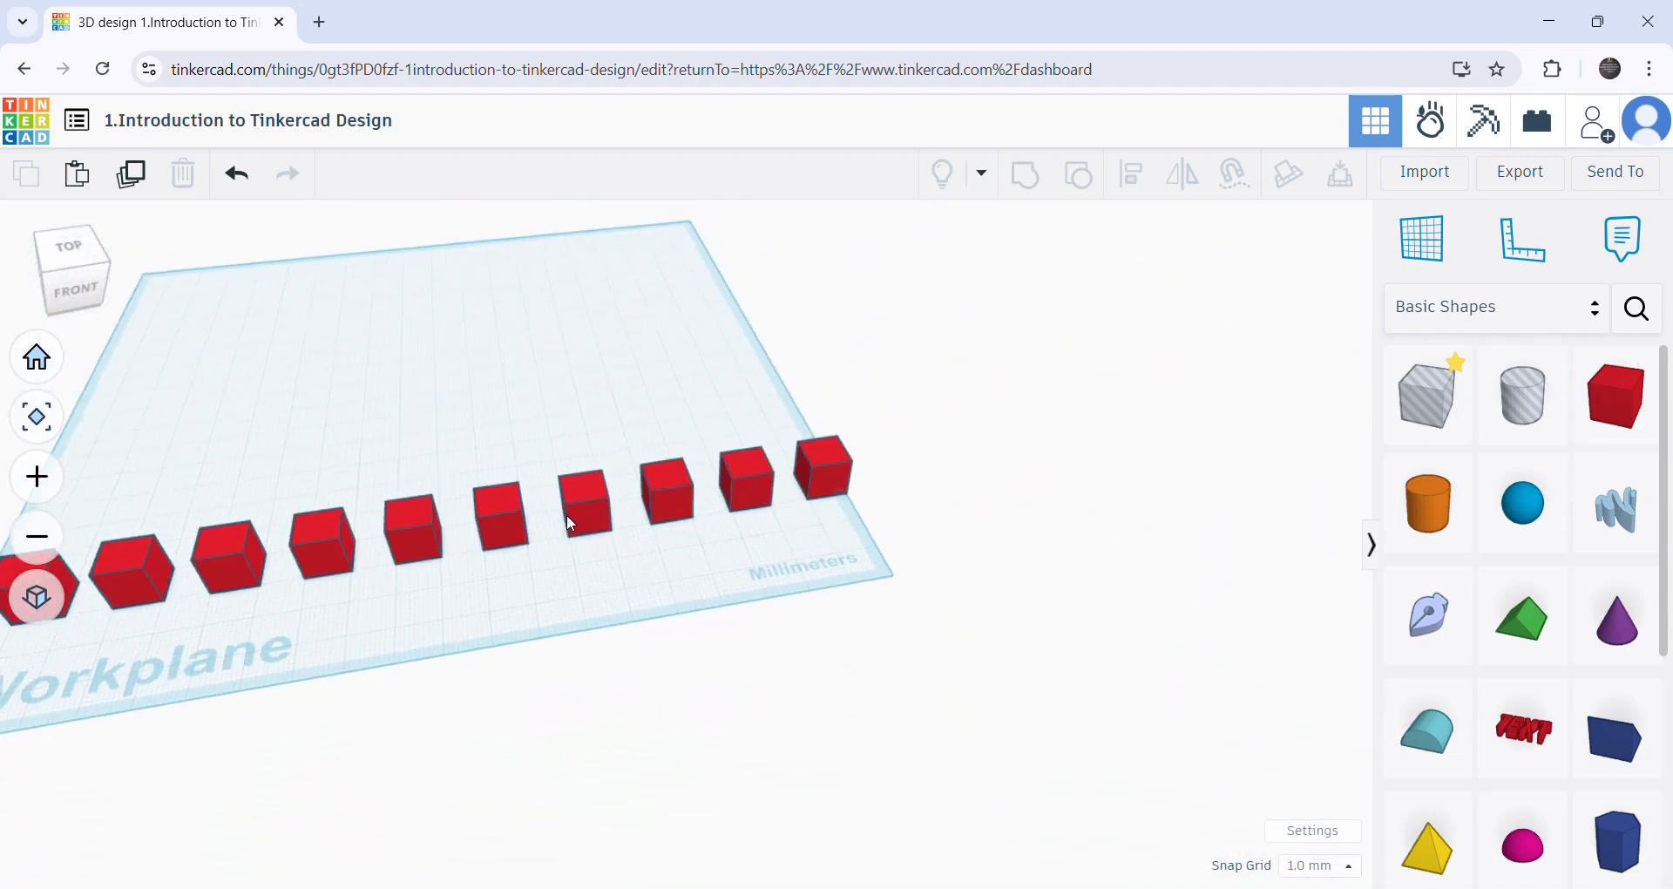
click(1314, 866)
click(657, 664)
scroll(462, 645, down, 5)
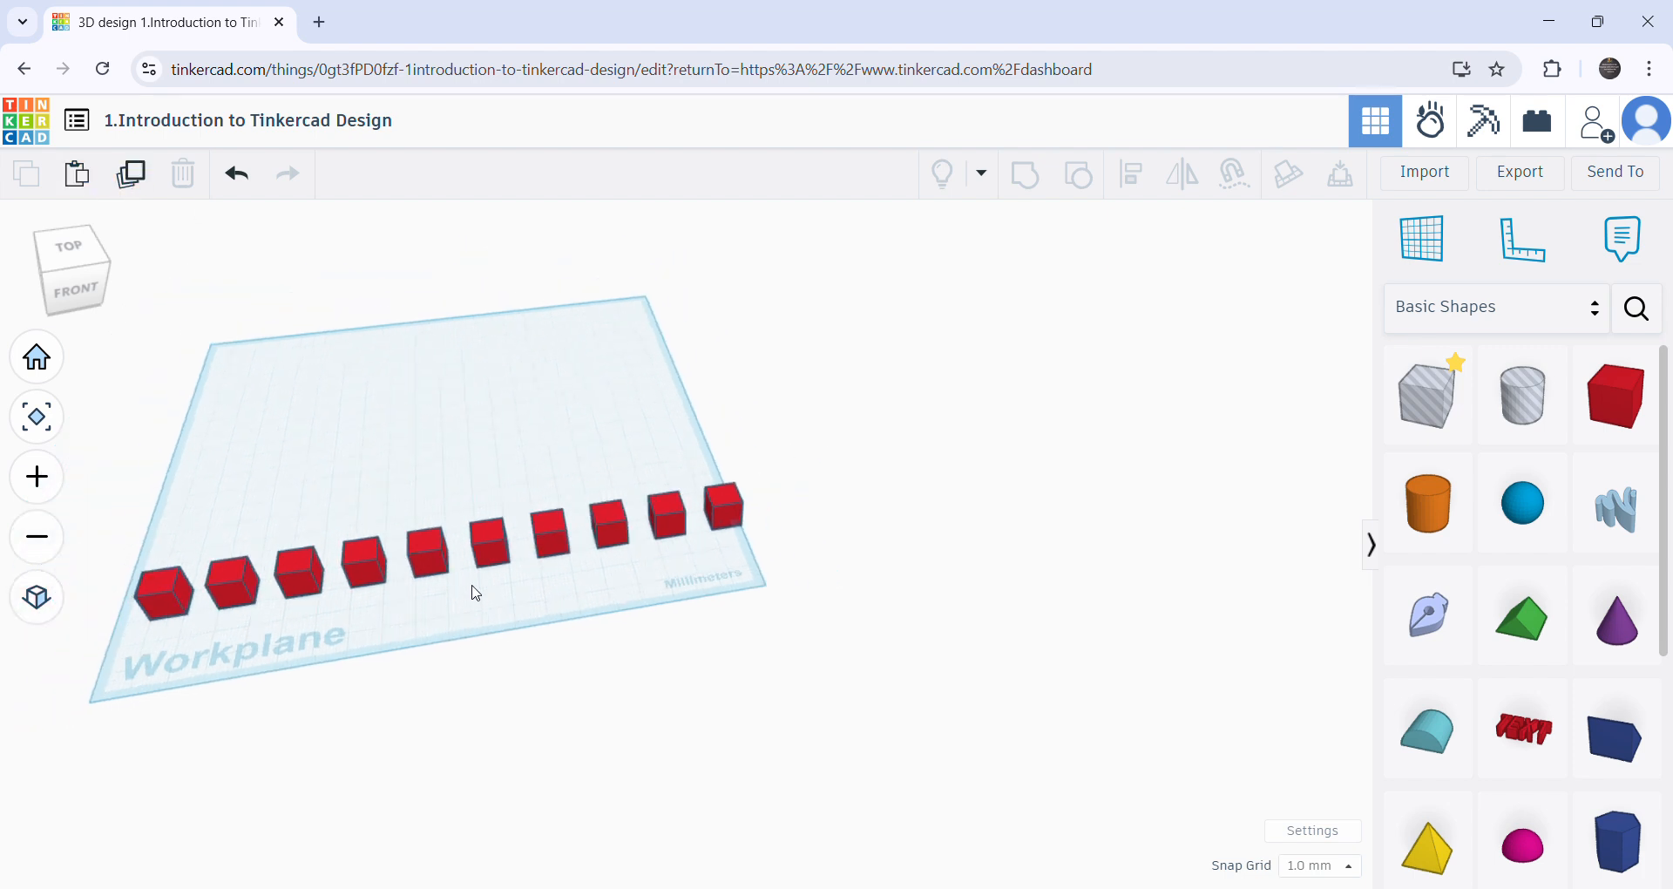
scroll(478, 655, up, 8)
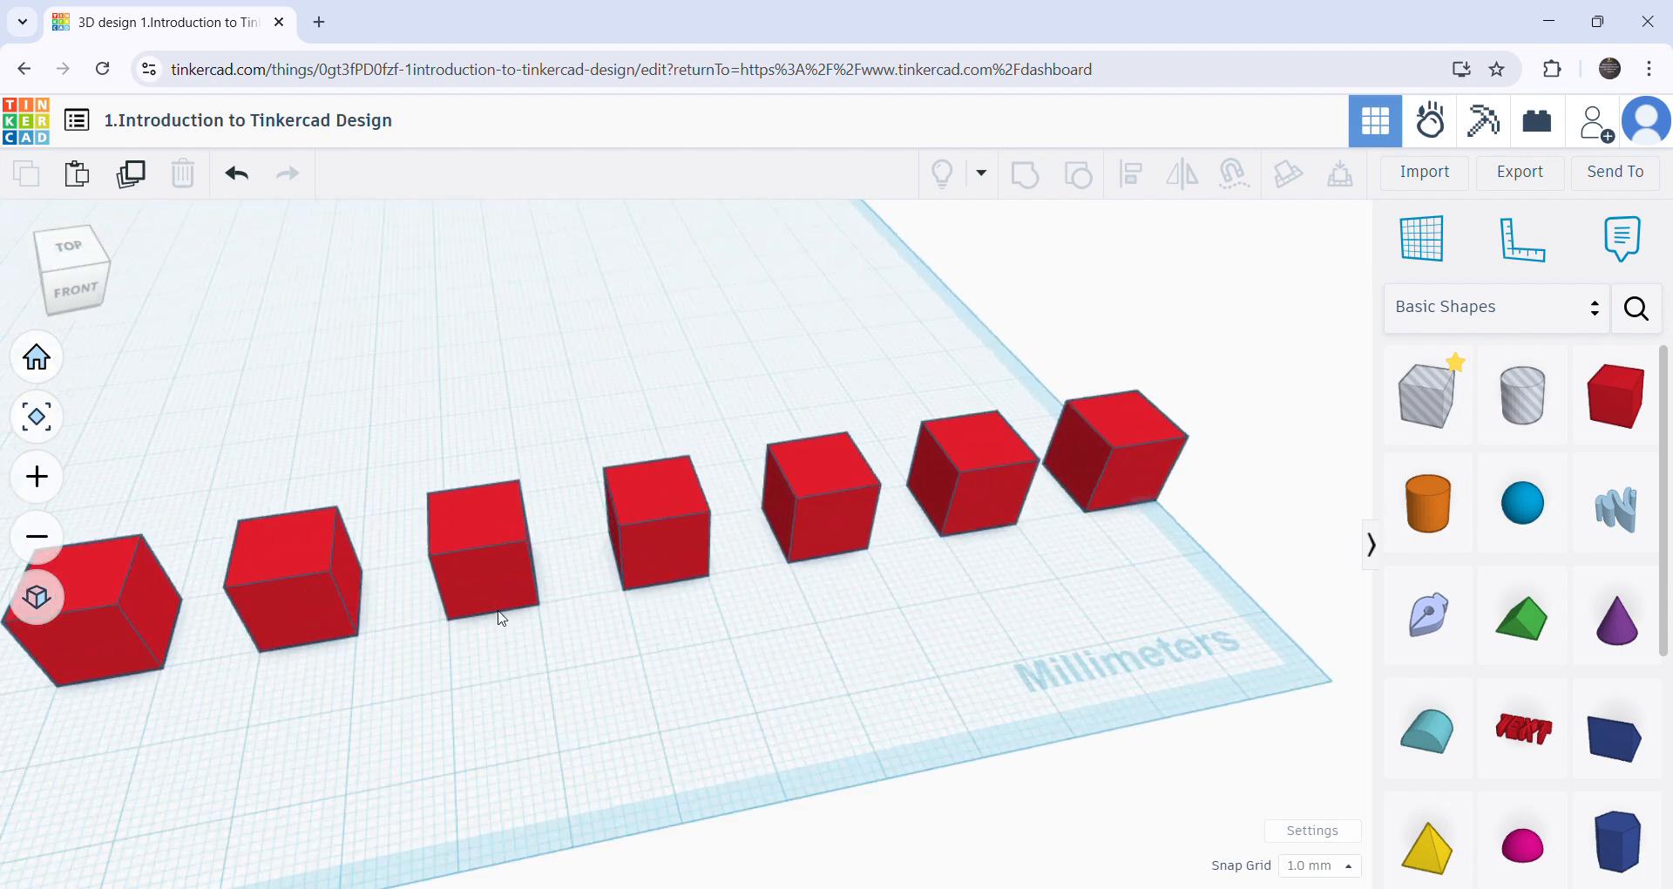